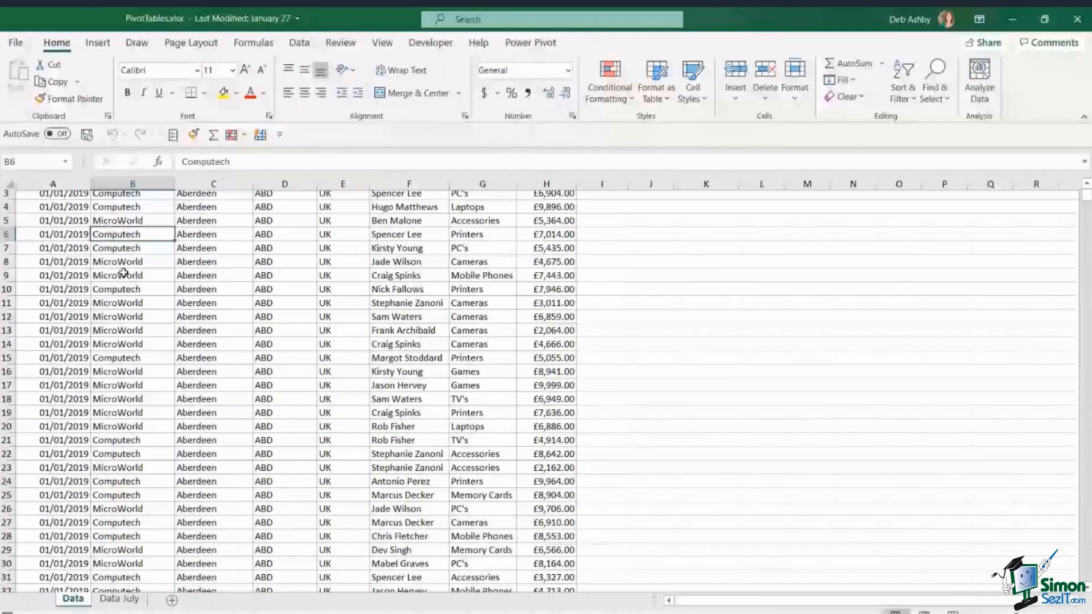
# Add filters to the data's header row and check the list of values in the STORE column
pyautogui.scroll(1, 285, 275)
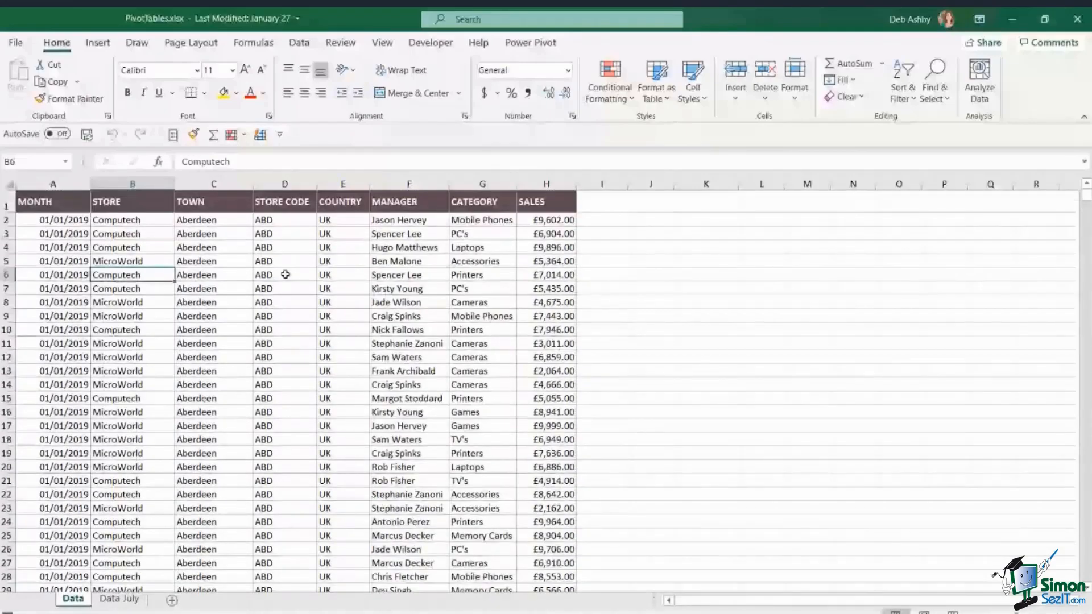
pyautogui.click(138, 204)
pyautogui.click(299, 43)
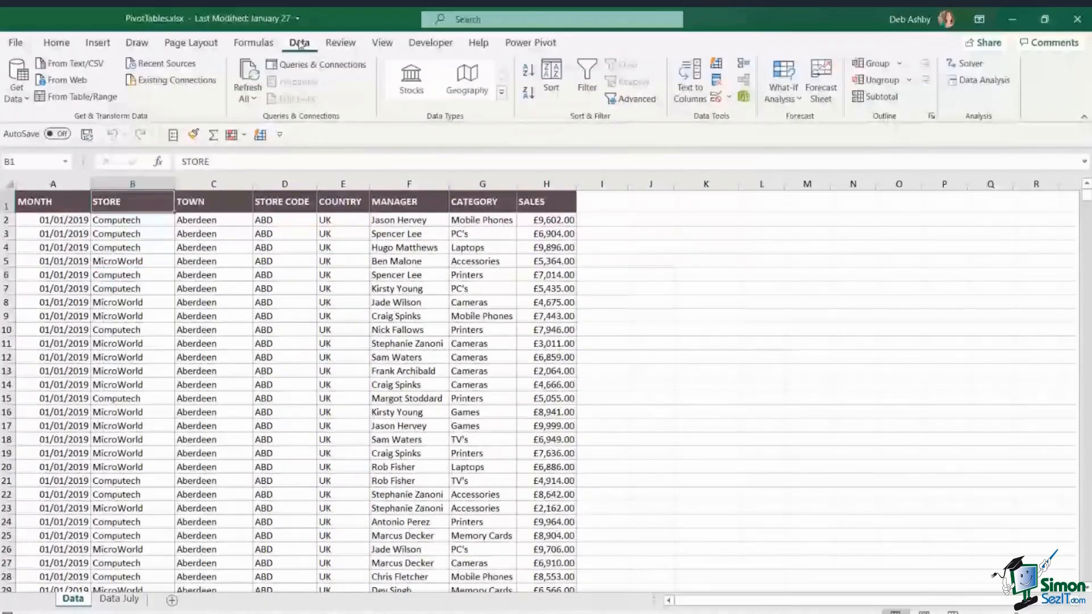
pyautogui.click(580, 85)
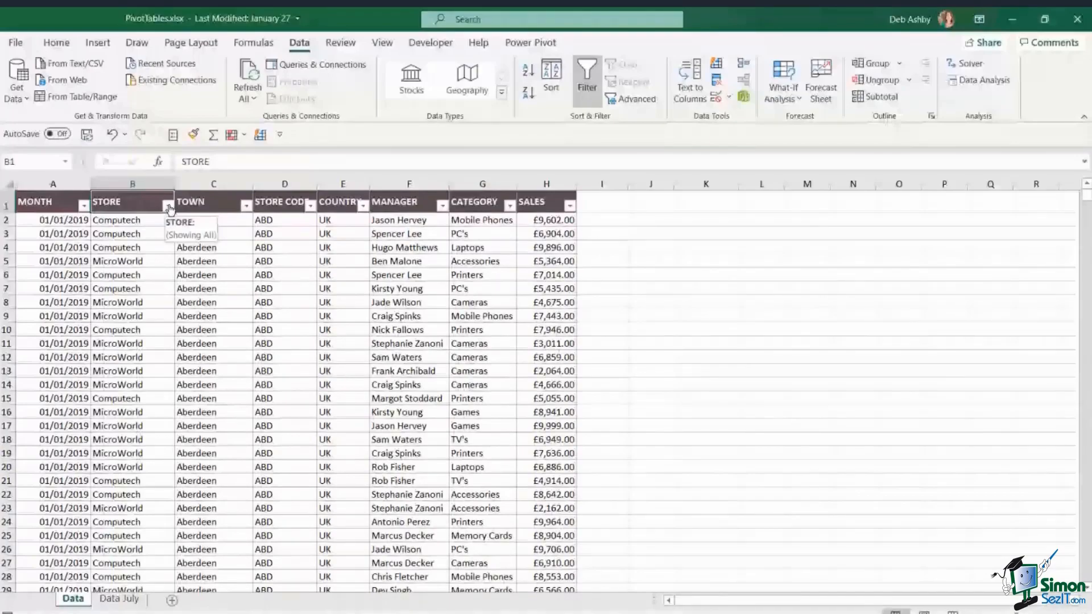
pyautogui.click(167, 206)
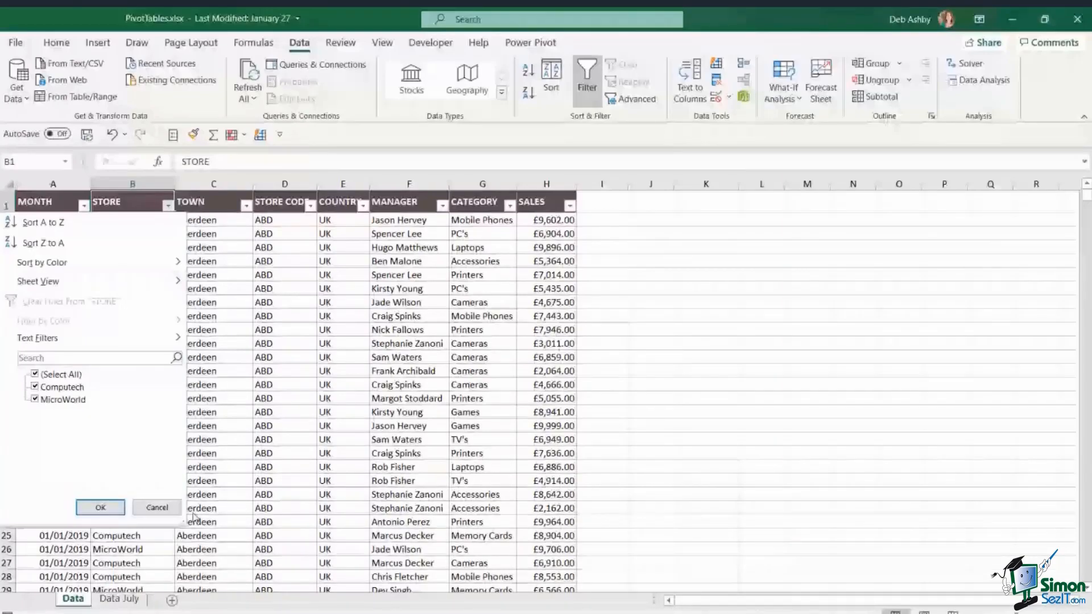
pyautogui.click(157, 507)
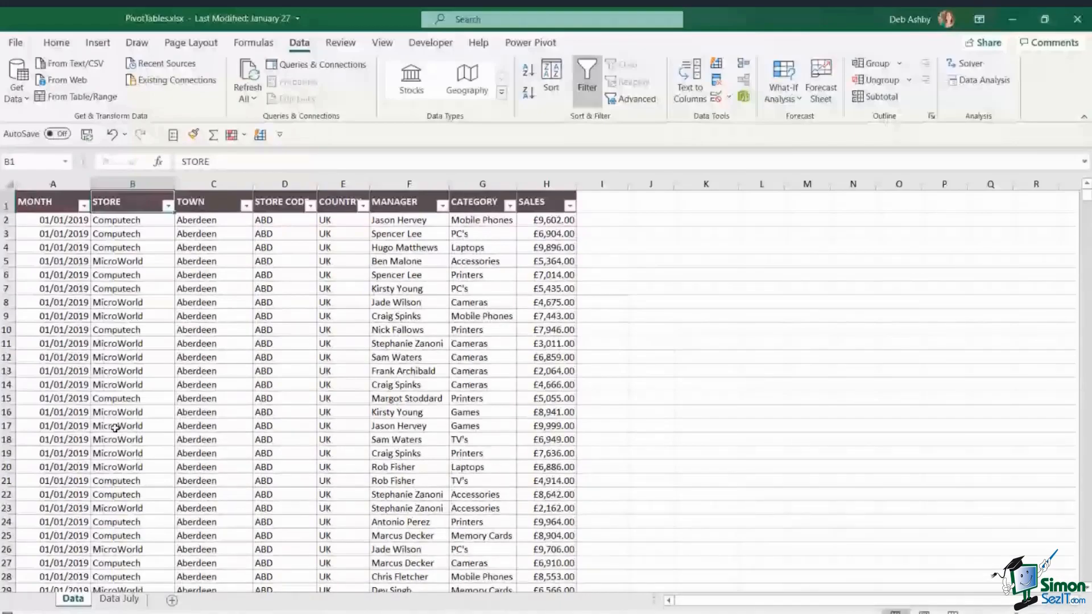
# Change the store name in cell B3 to Computeche and check how the STORE filter list shows it
pyautogui.doubleClick(146, 239)
pyautogui.write('e')
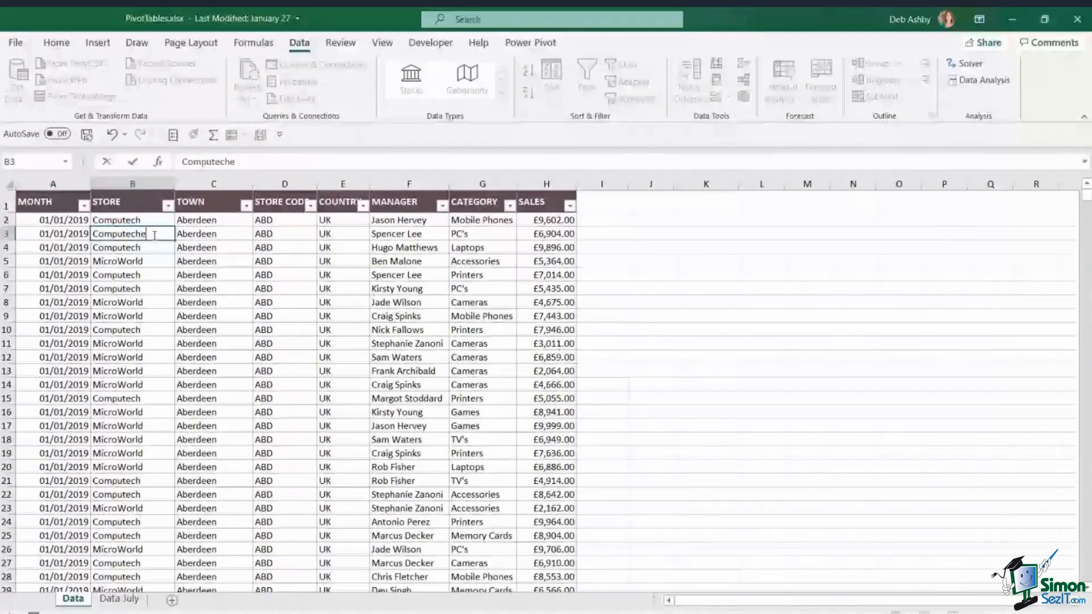
pyautogui.press('Return')
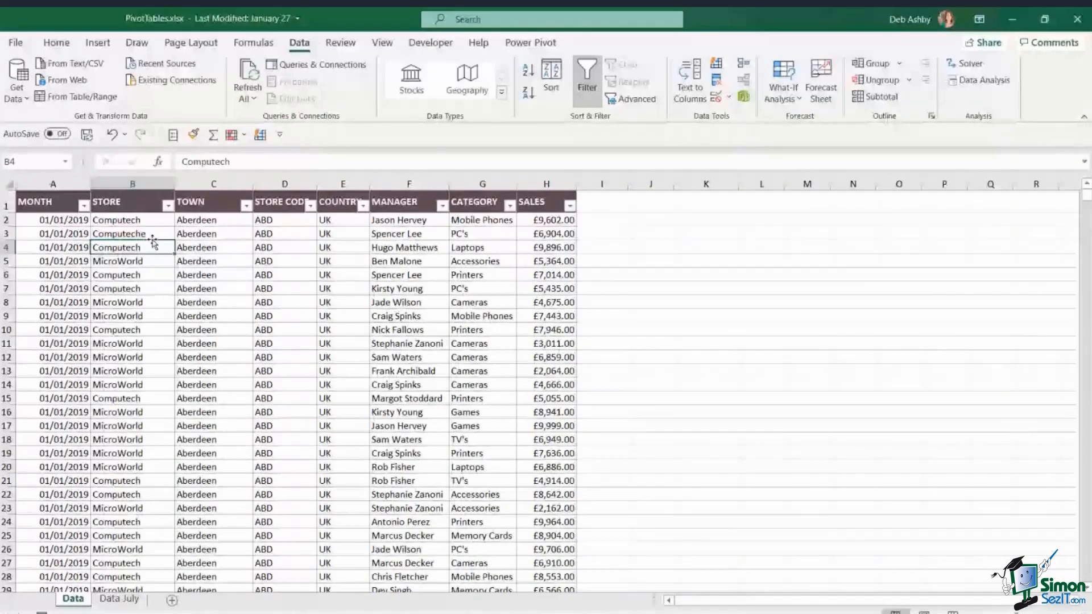
pyautogui.click(168, 206)
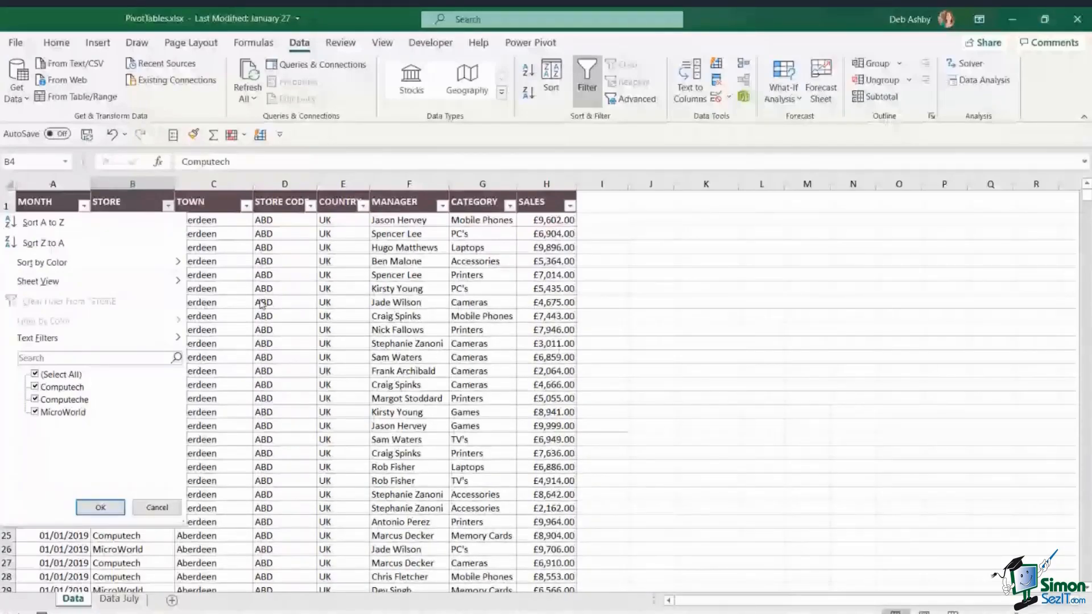
pyautogui.press('Escape')
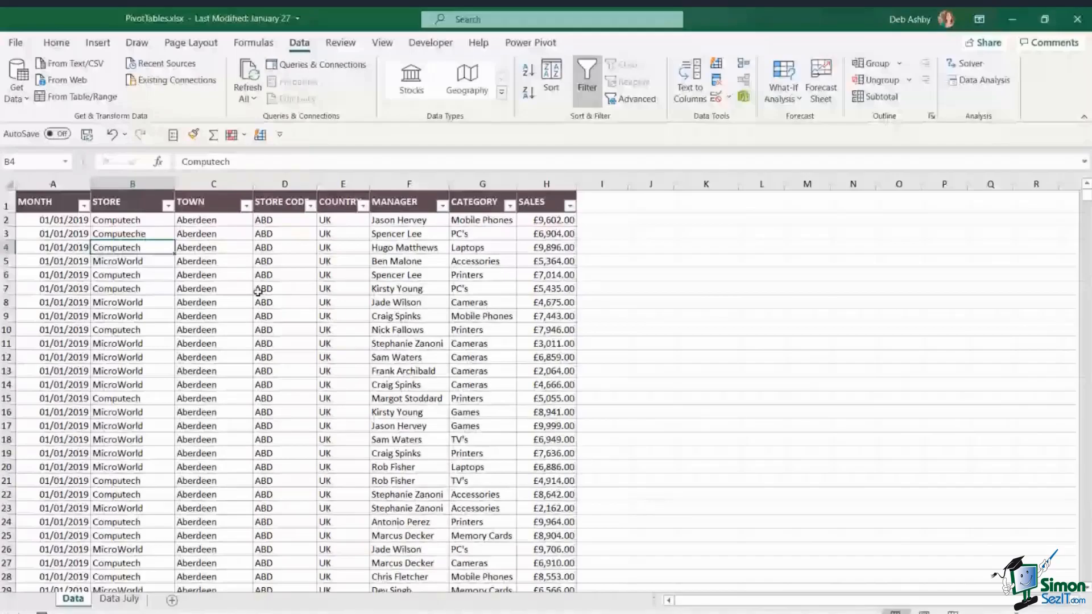
pyautogui.click(139, 233)
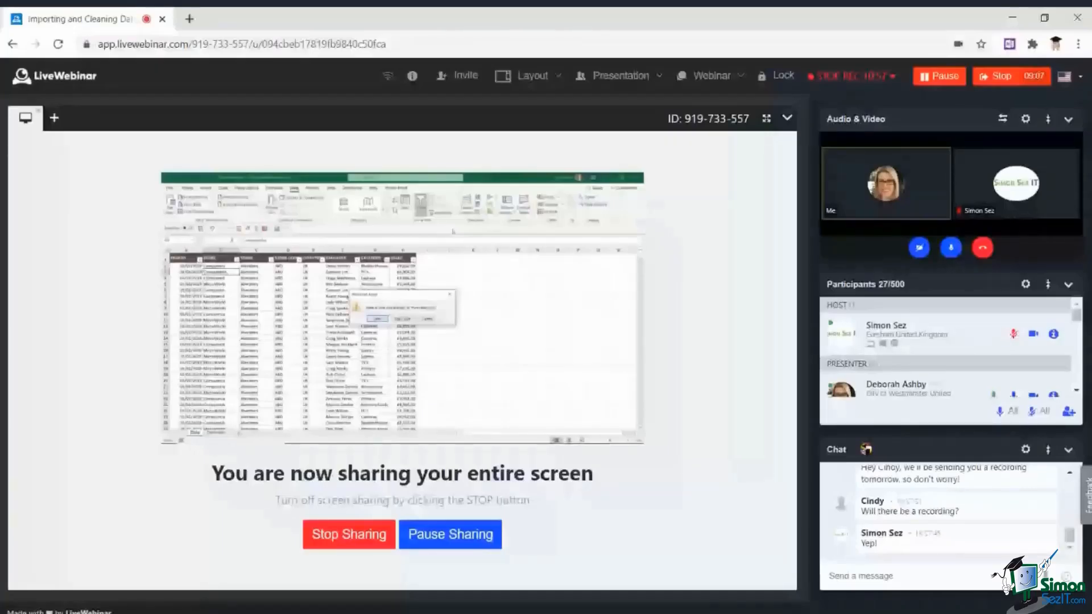
# Switch to Excel and open the recent workbook sales_data_original.xlsx
pyautogui.moveTo(511, 612)
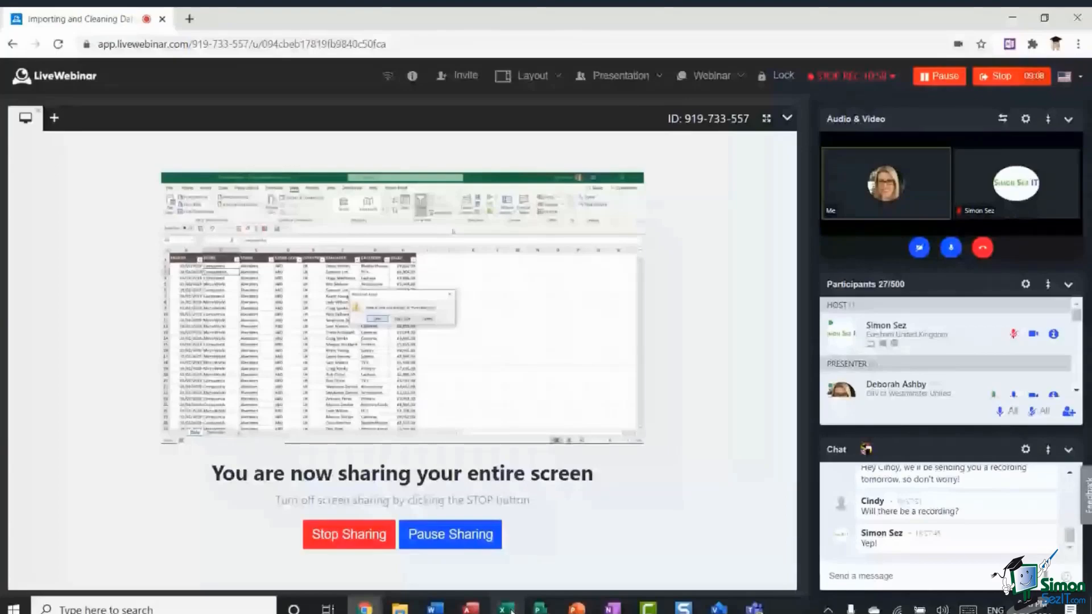
pyautogui.click(508, 609)
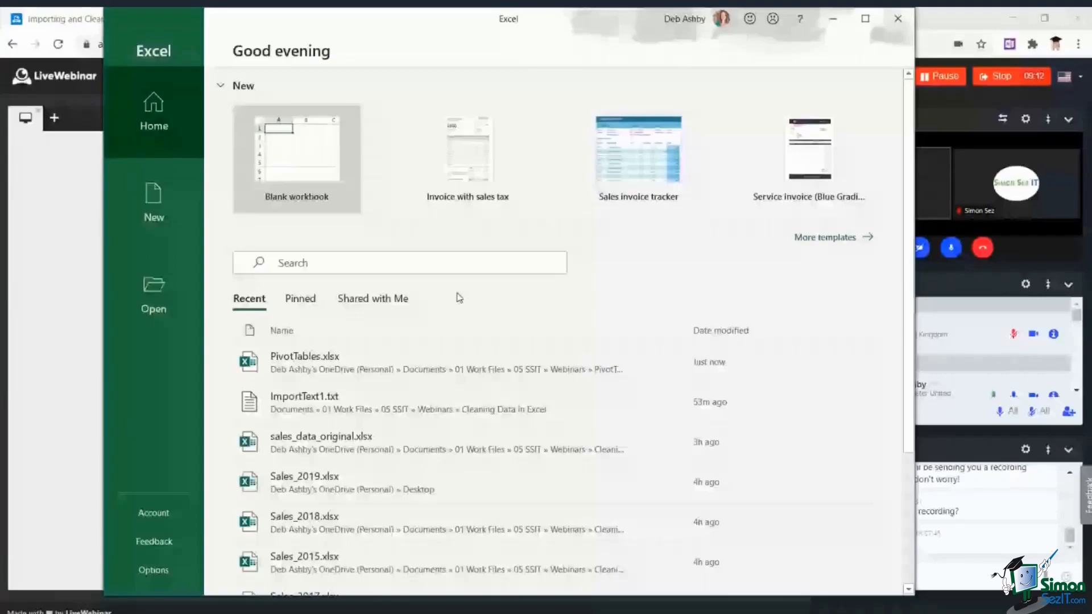
pyautogui.click(374, 449)
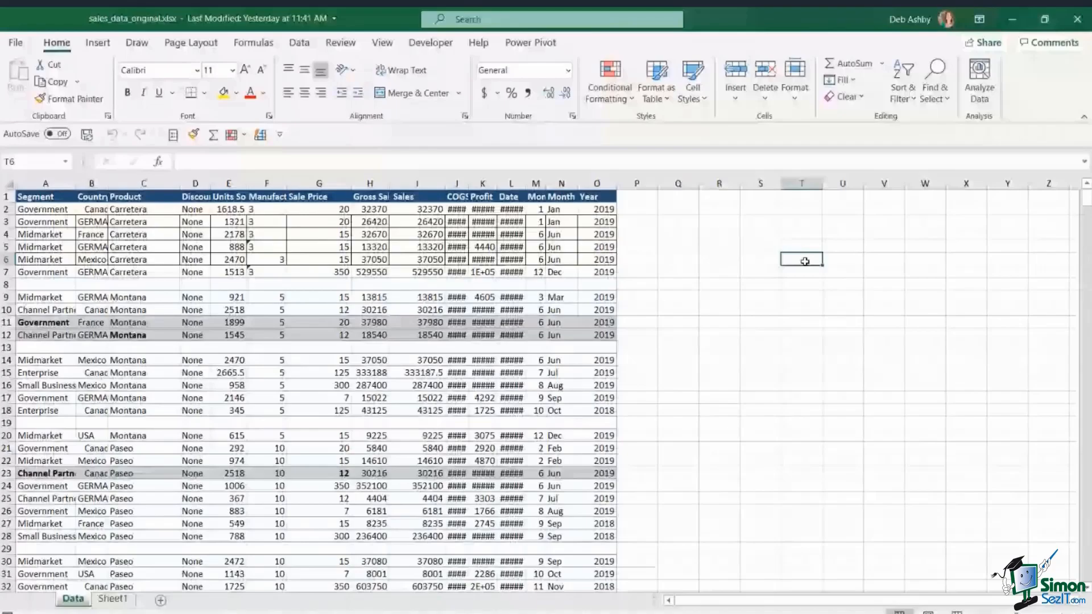
# Examine the Data sheet's Country column, the formatting of rows 3 to 7, rows 8 and 19, and the COGS, Profit and Date columns
pyautogui.click(678, 284)
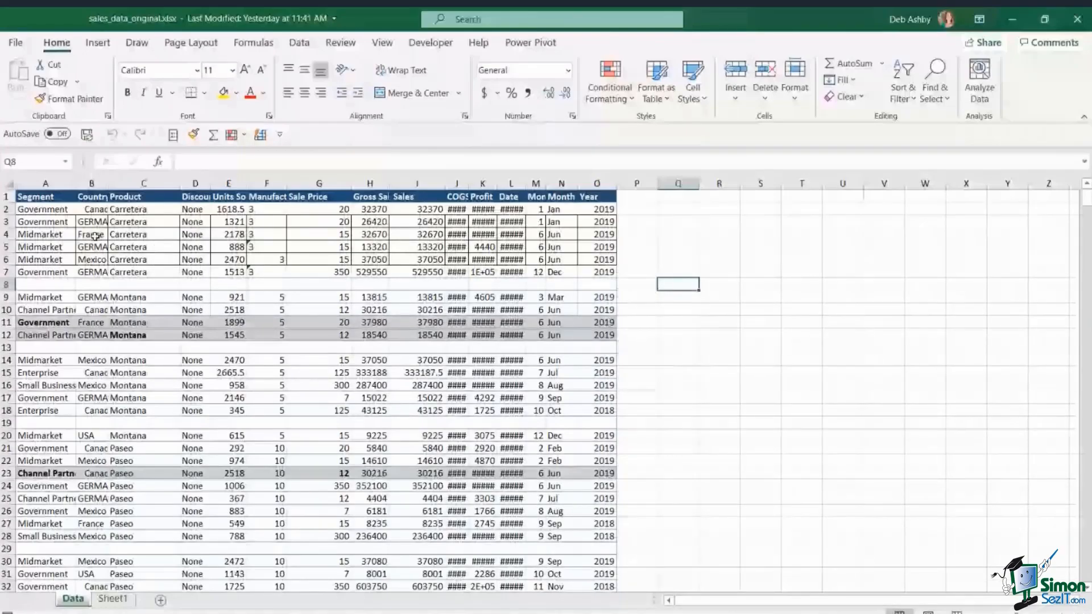
pyautogui.click(92, 183)
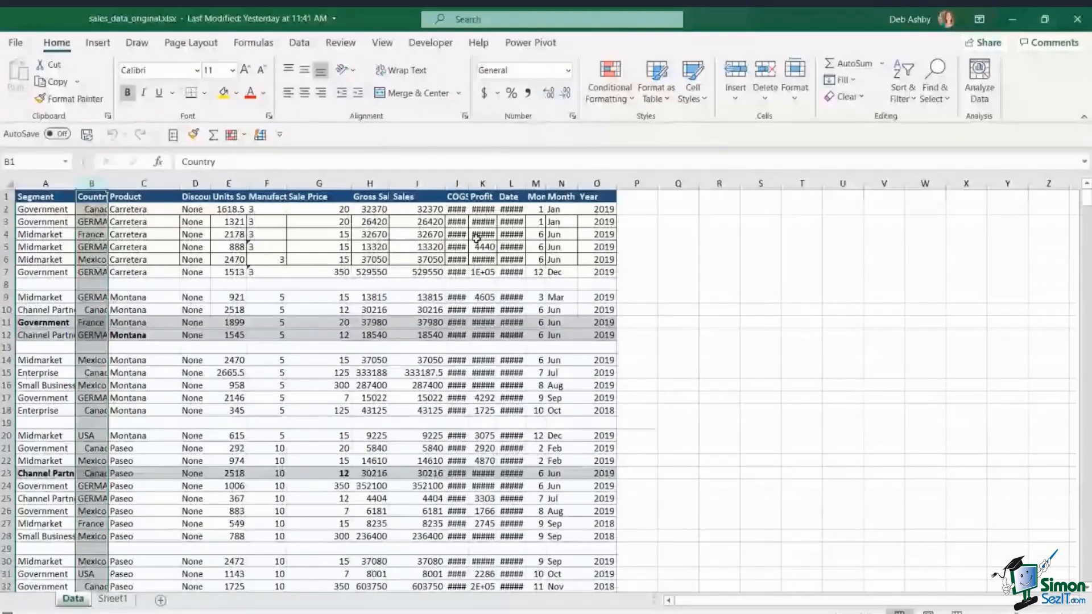
pyautogui.moveTo(45, 221); pyautogui.dragTo(511, 272)
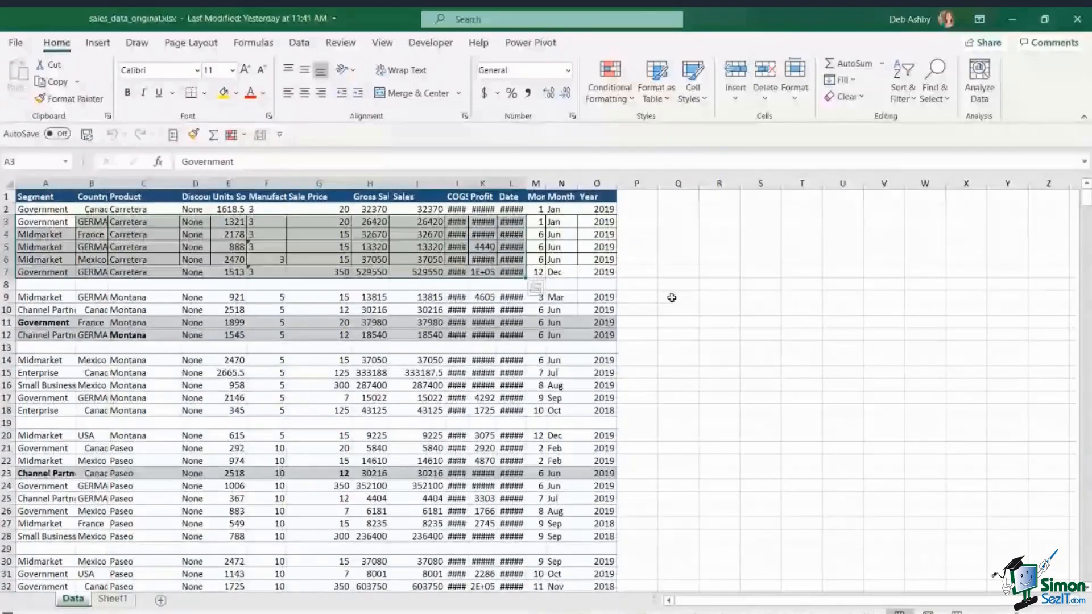
pyautogui.click(677, 322)
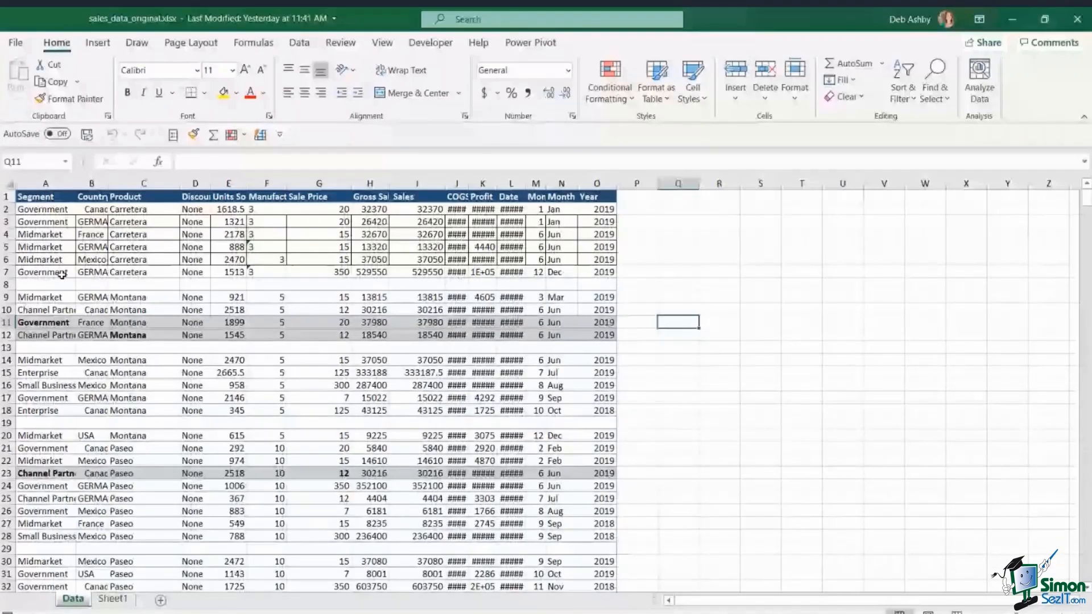
pyautogui.click(7, 284)
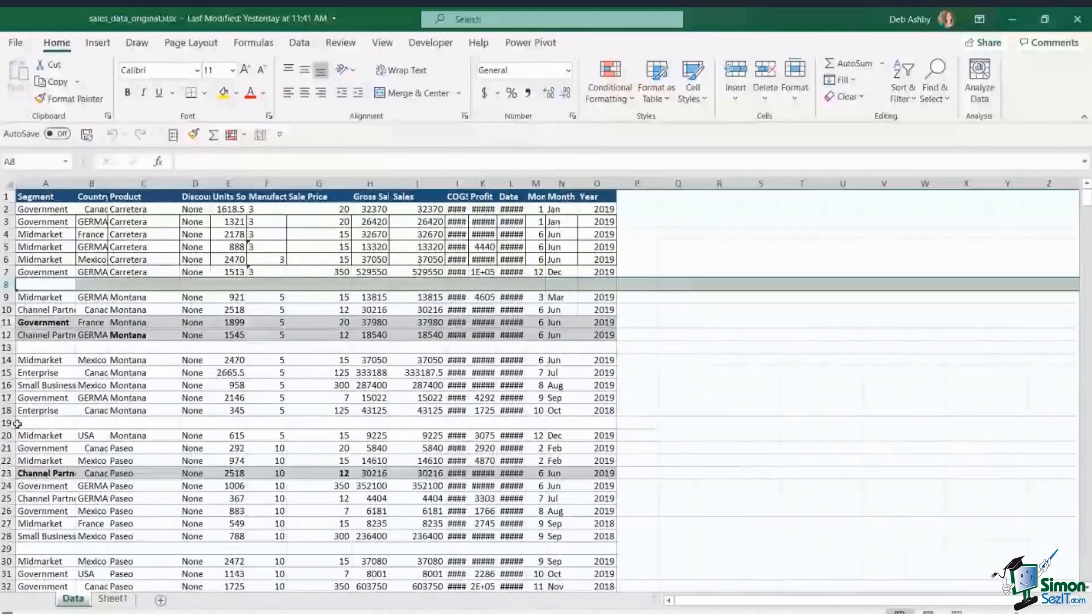
pyautogui.click(7, 424)
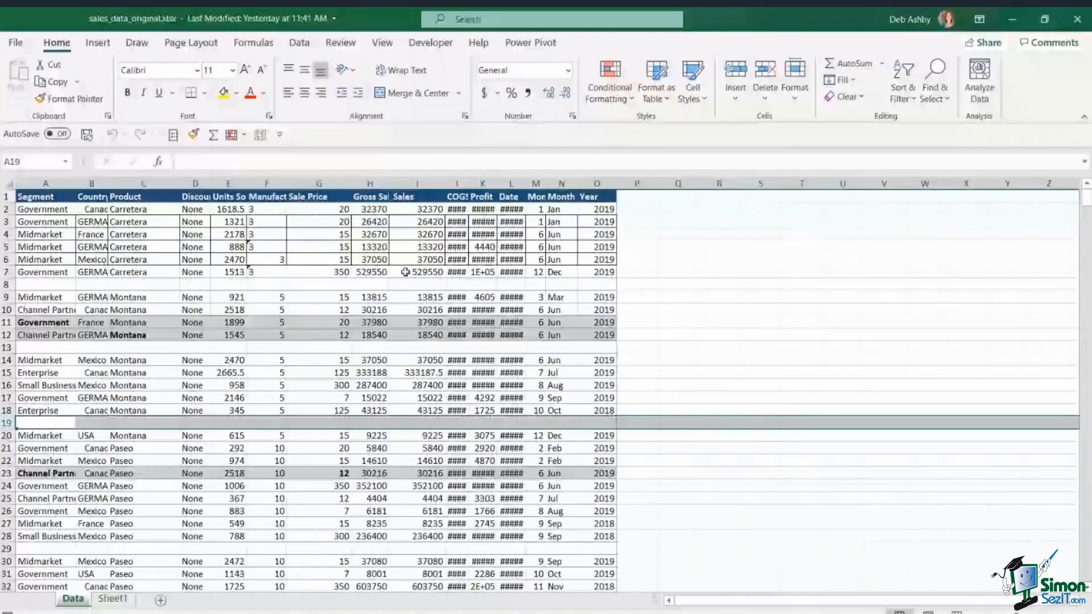
pyautogui.click(438, 234)
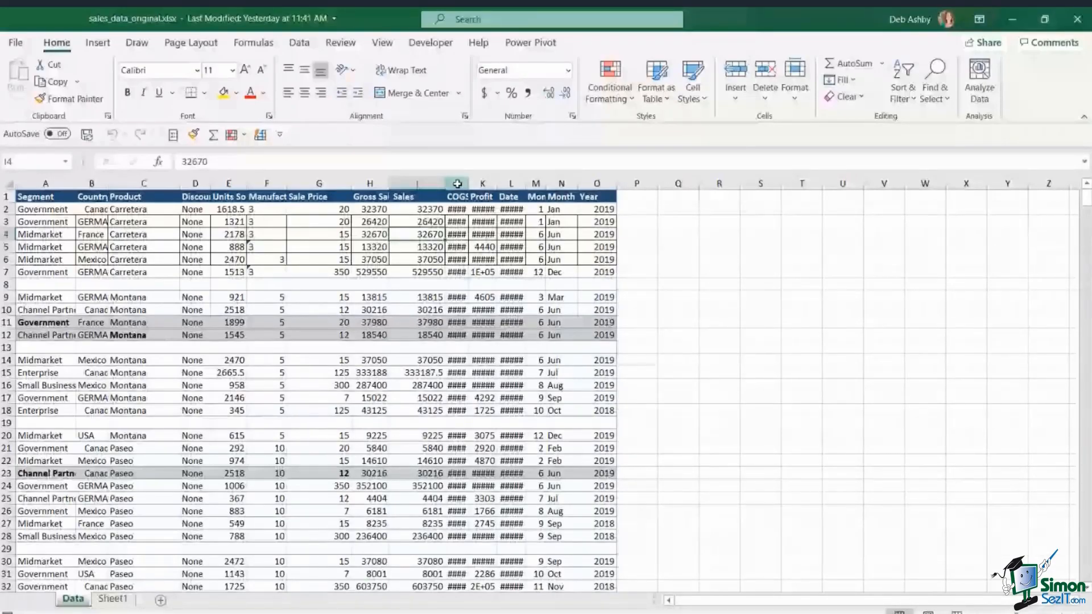
pyautogui.moveTo(457, 183); pyautogui.dragTo(511, 183)
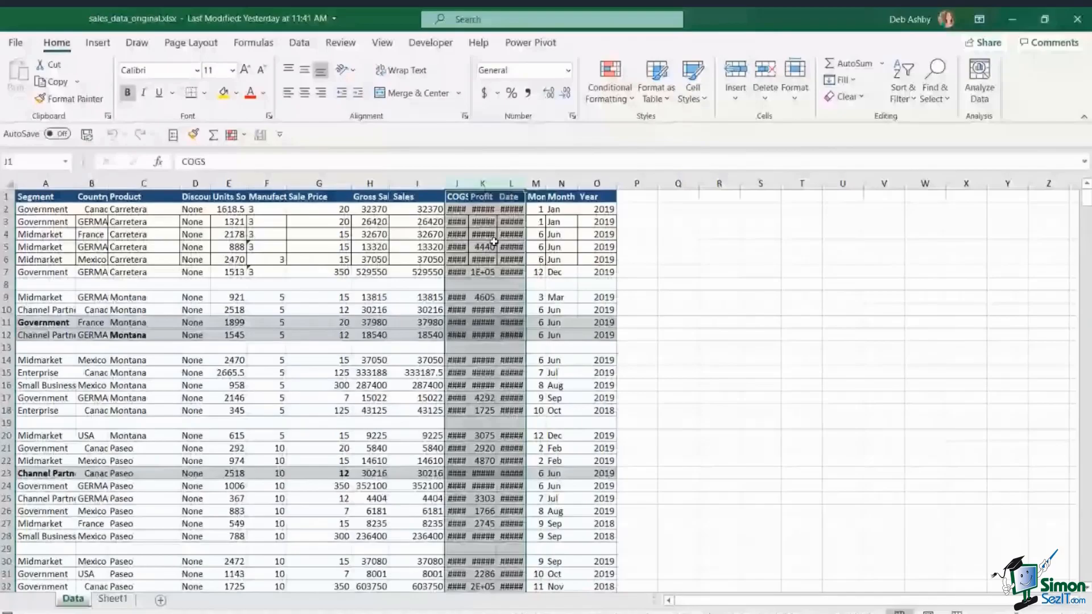
pyautogui.click(579, 224)
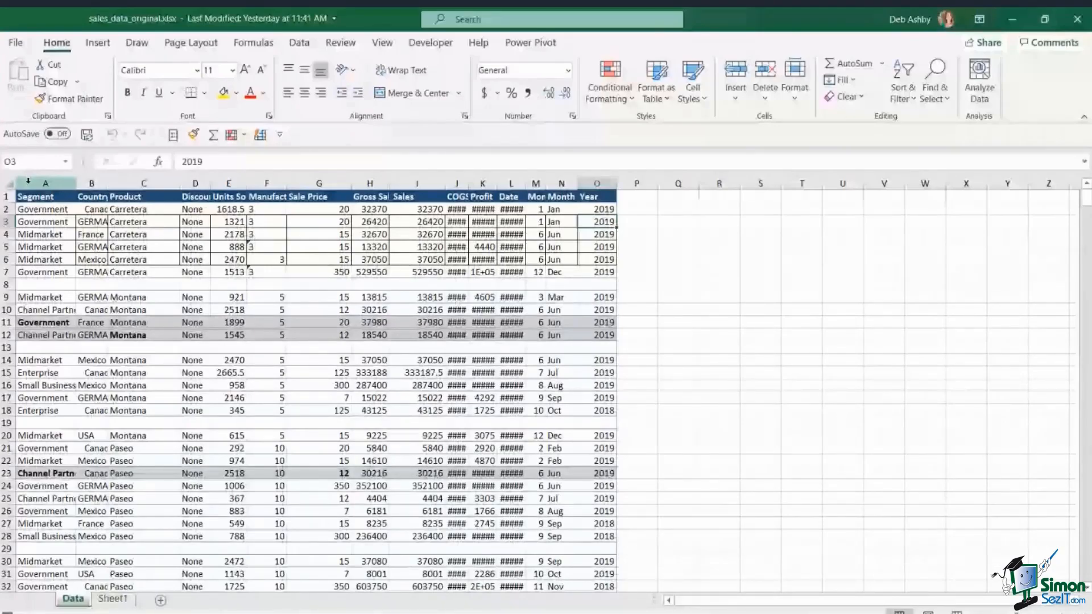
# Autofit the widths of columns A to O on the Data sheet to their contents
pyautogui.moveTo(27, 181); pyautogui.dragTo(597, 184)
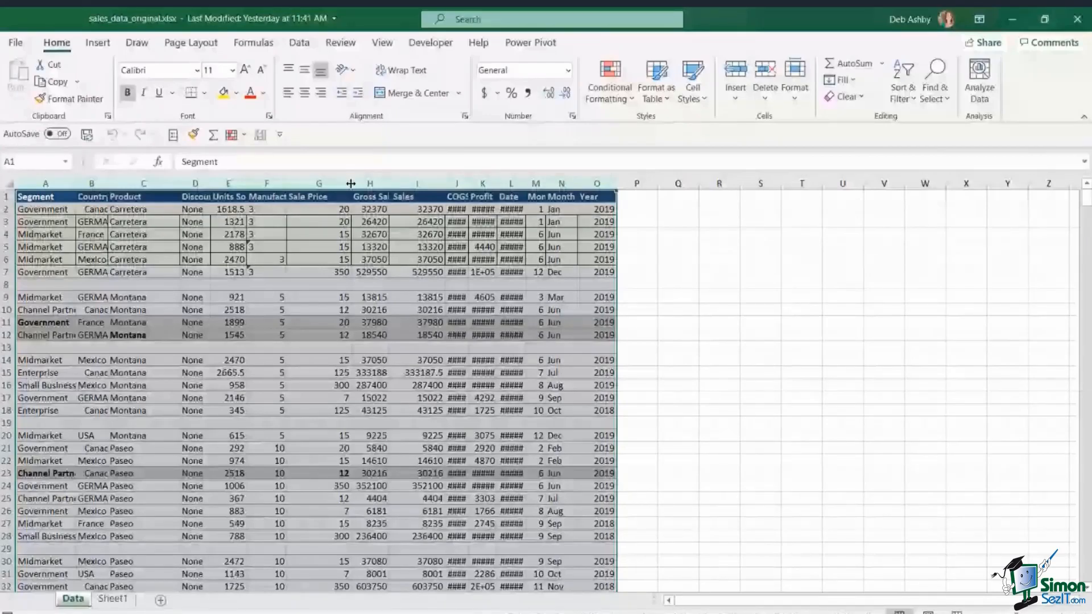
pyautogui.doubleClick(351, 184)
pyautogui.click(445, 247)
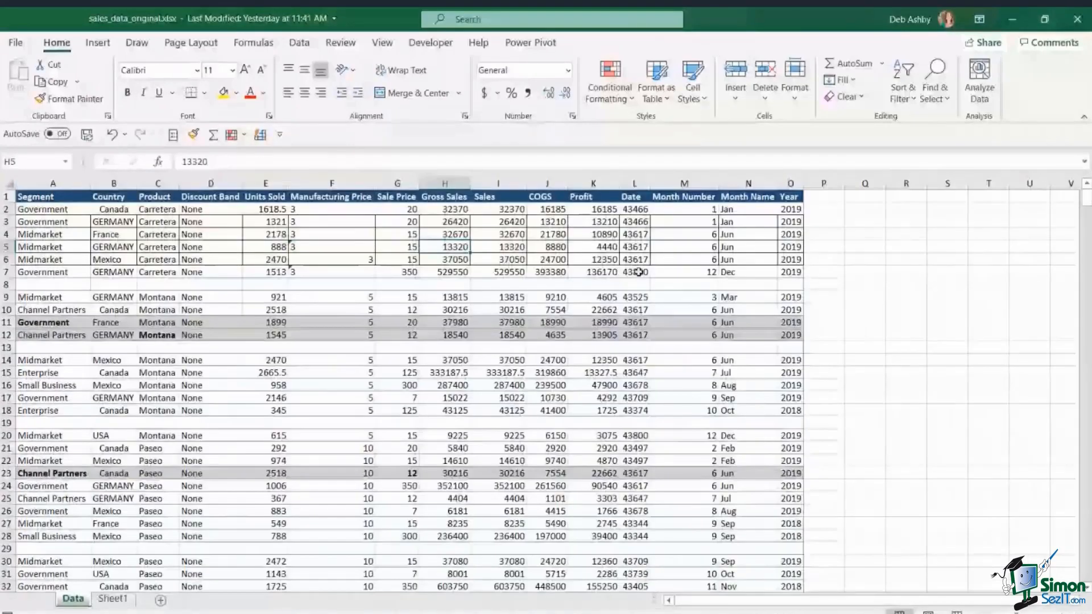
pyautogui.click(545, 232)
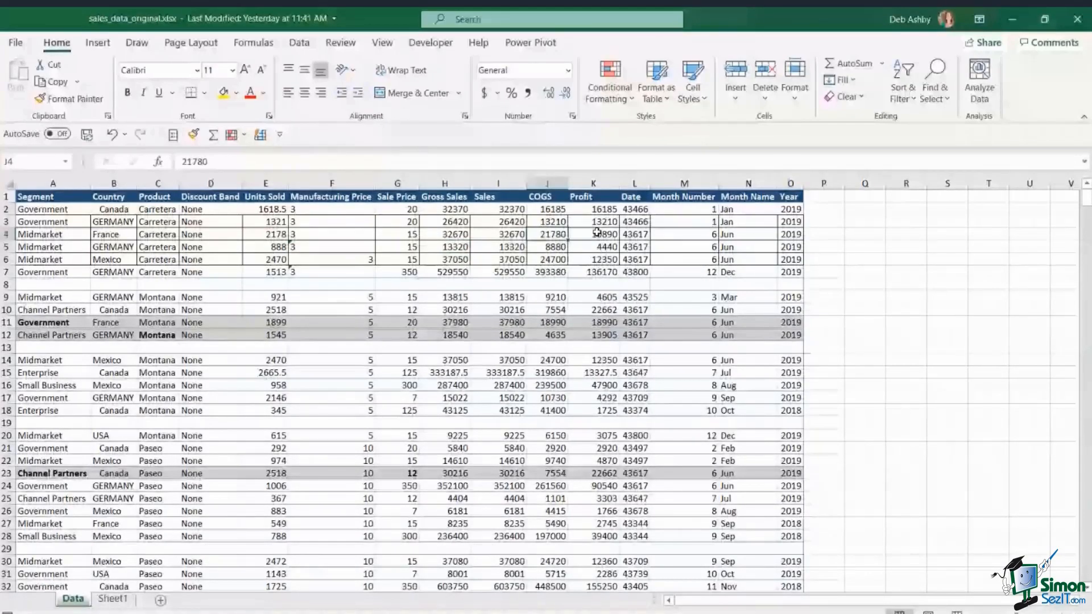
pyautogui.click(7, 285)
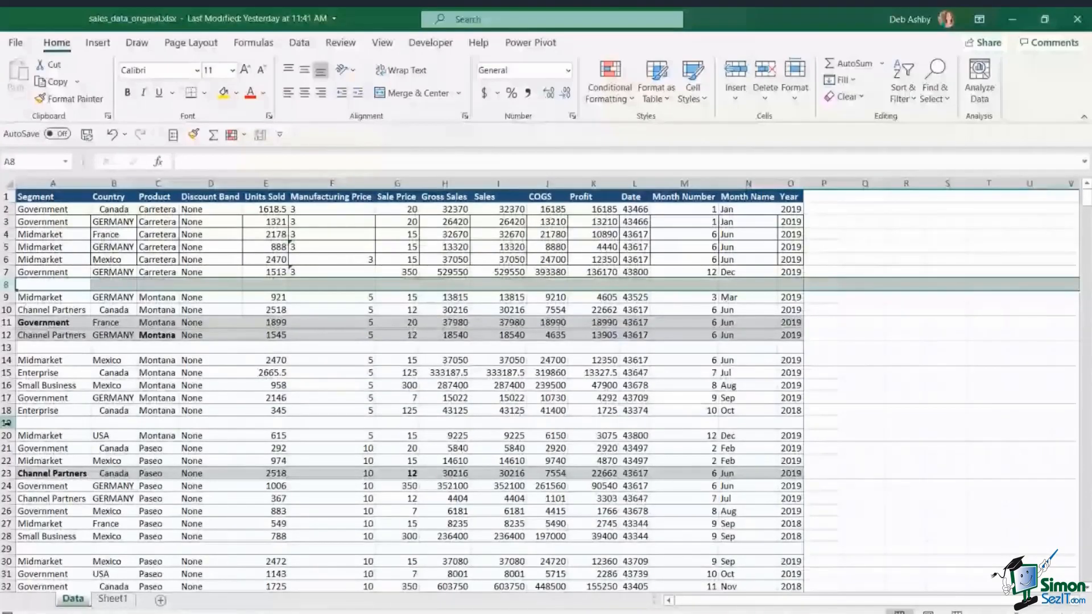
pyautogui.click(8, 422)
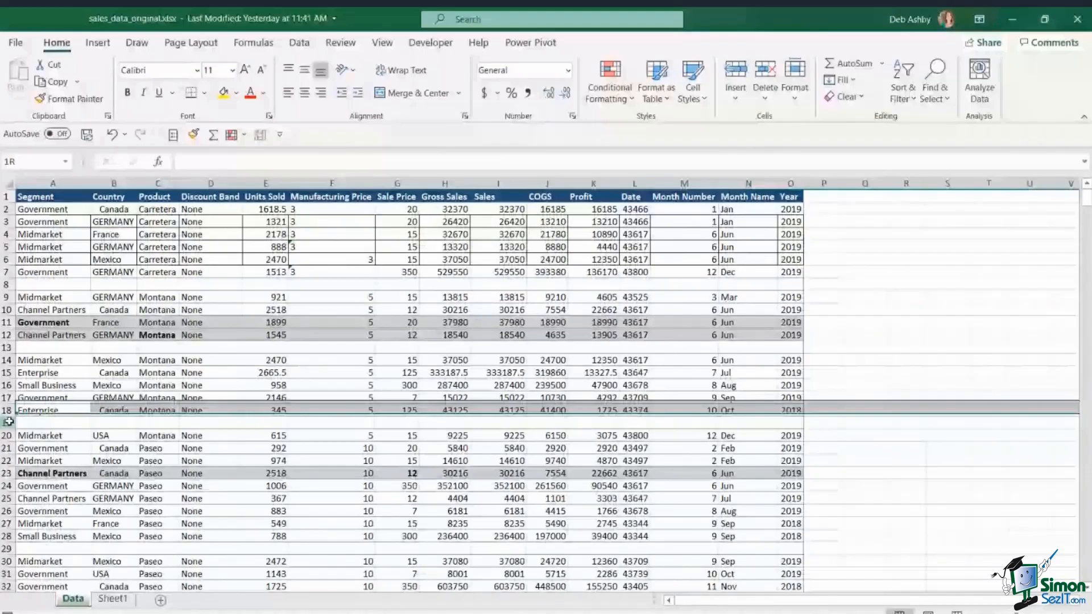
pyautogui.click(332, 235)
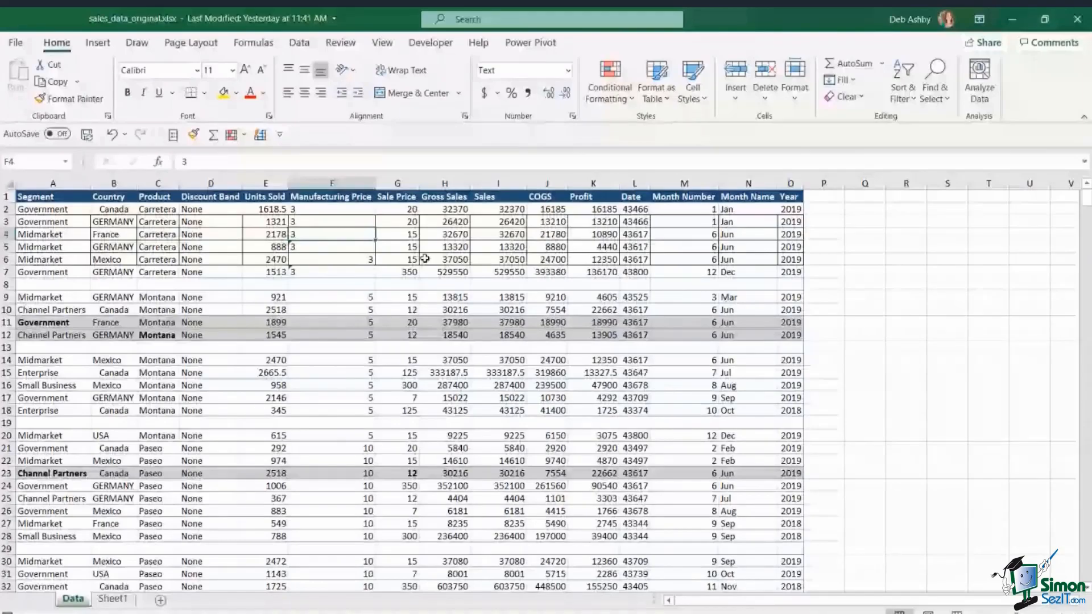
pyautogui.press('Right')
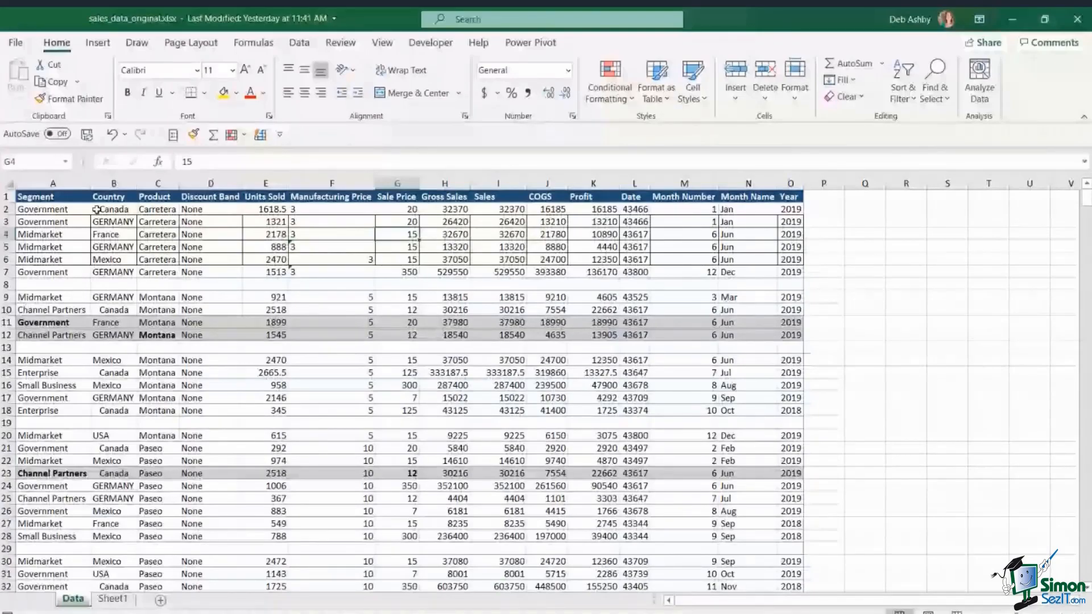
# Select all blank cells within columns A to O using Go To Special with the Blanks option
pyautogui.hotkey('ctrl', 'a')
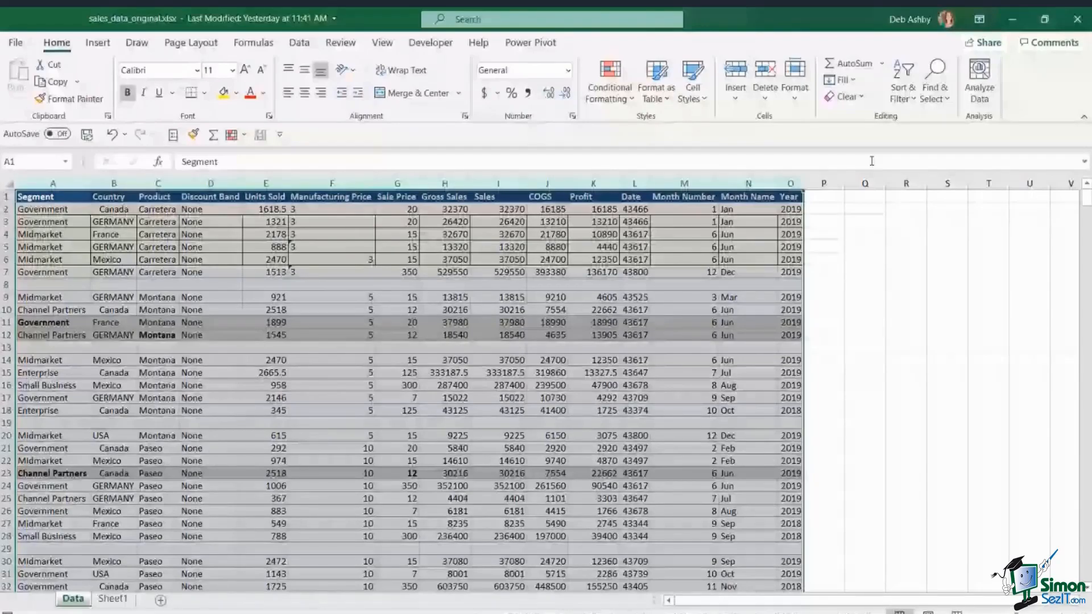
pyautogui.click(934, 85)
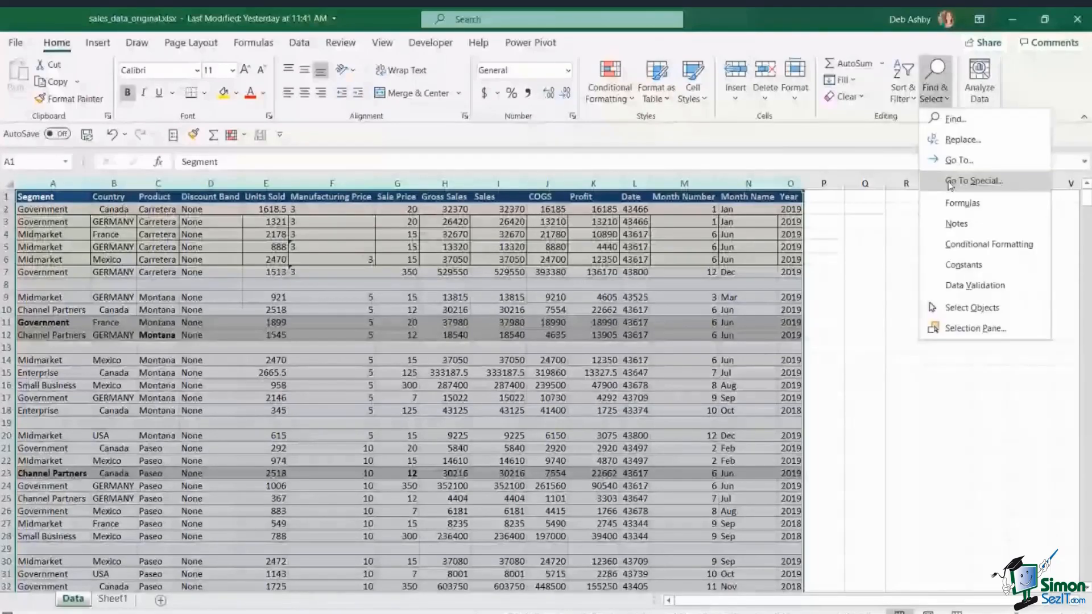
pyautogui.click(950, 181)
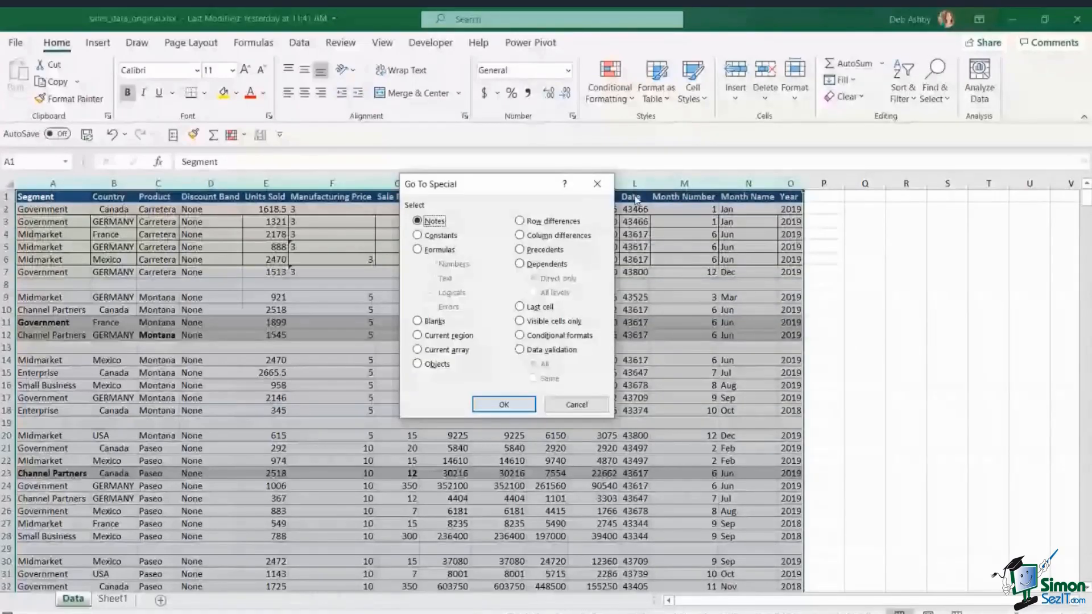
pyautogui.moveTo(483, 184); pyautogui.dragTo(801, 262)
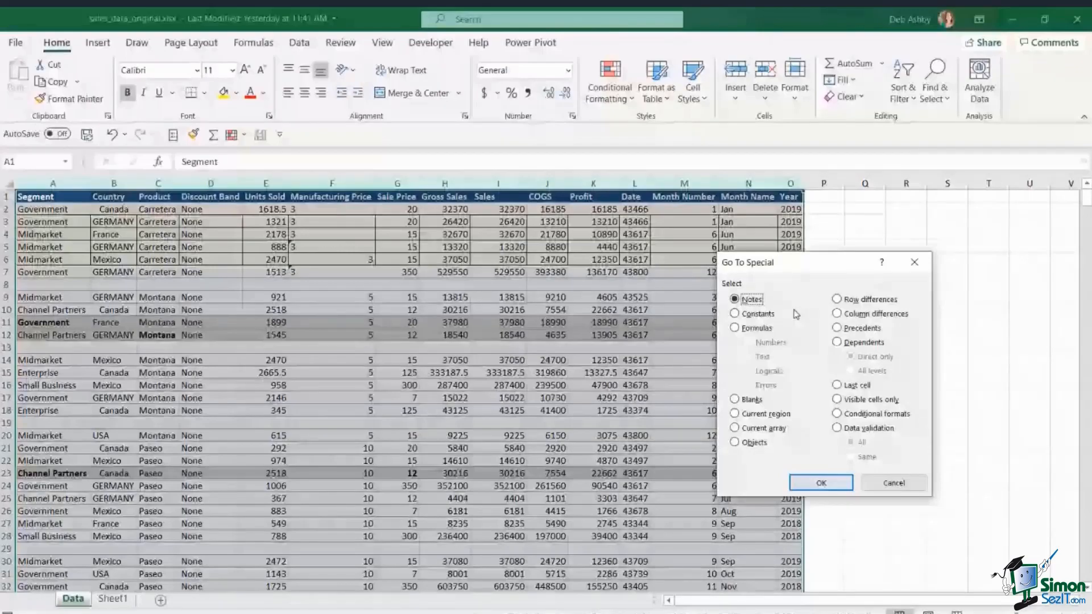
pyautogui.click(751, 400)
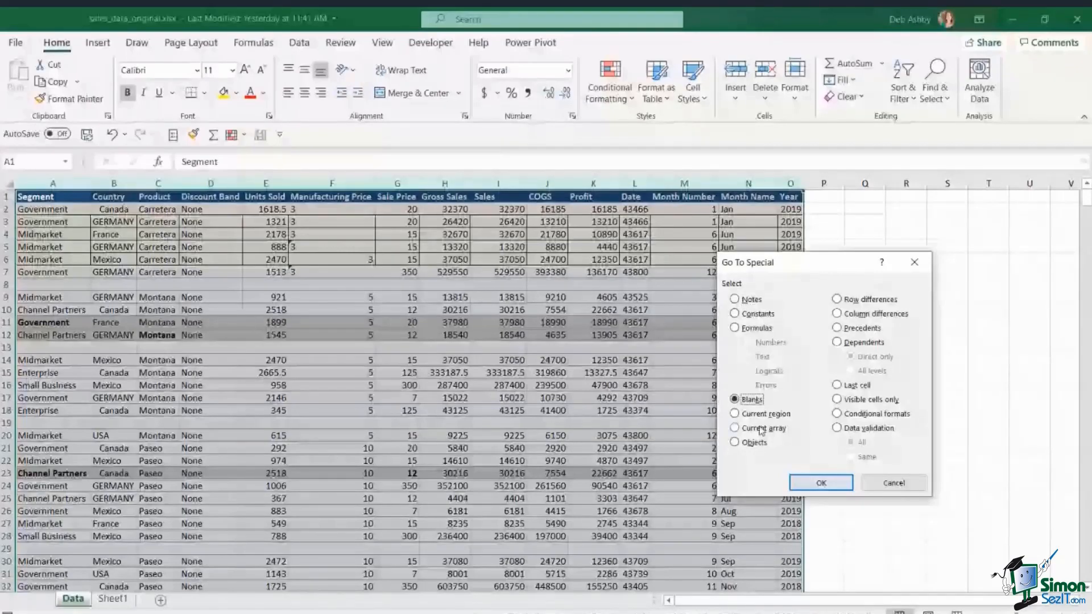
pyautogui.click(826, 485)
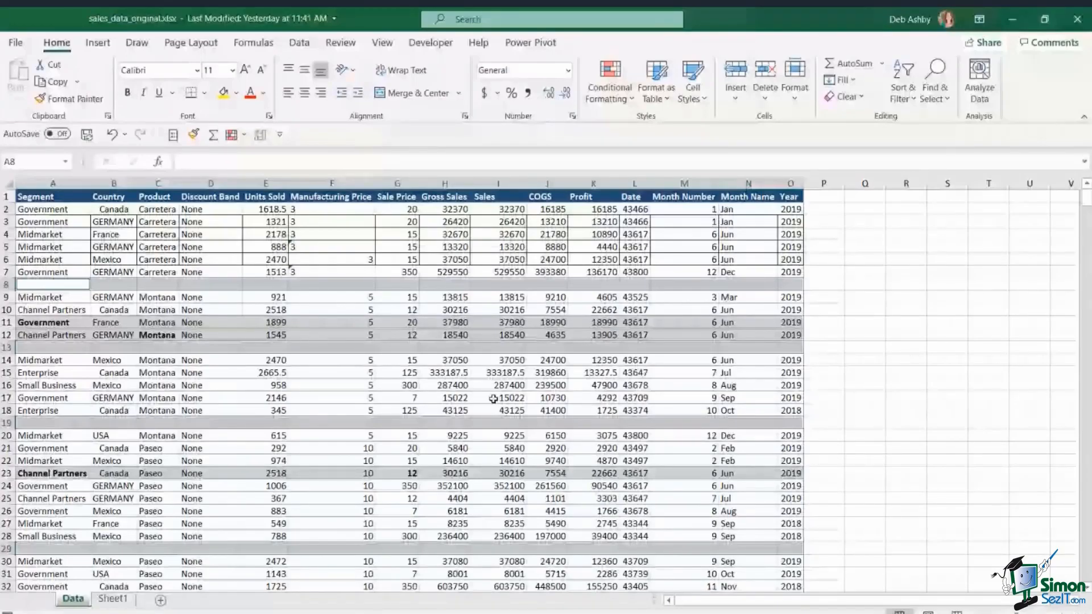
# Delete the sheet rows that contain the selected blank cells
pyautogui.click(766, 98)
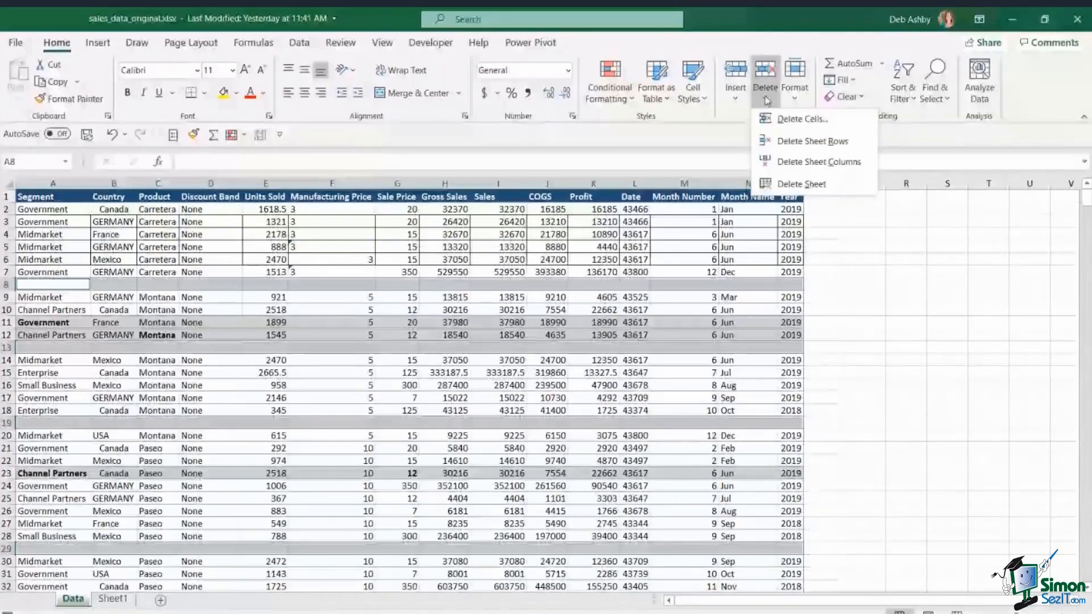
pyautogui.click(790, 142)
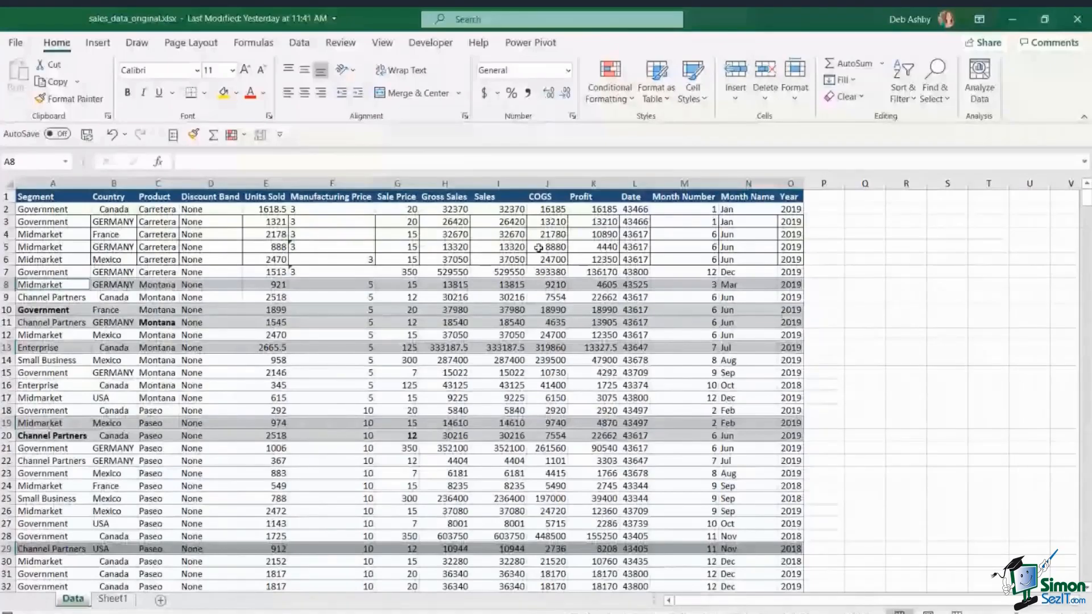
pyautogui.click(539, 247)
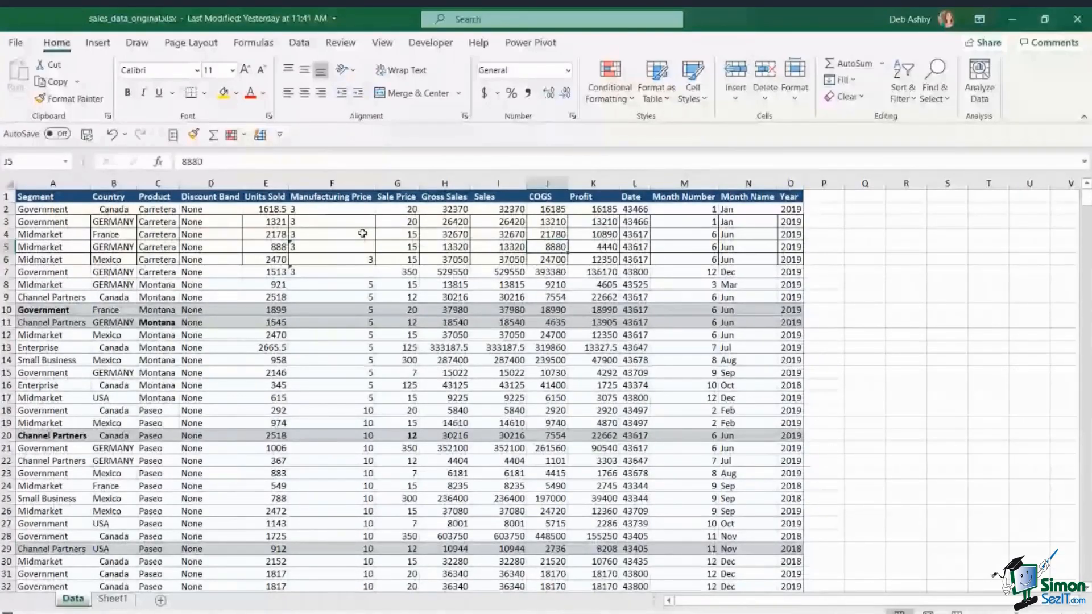
pyautogui.click(5, 247)
pyautogui.rightClick(5, 247)
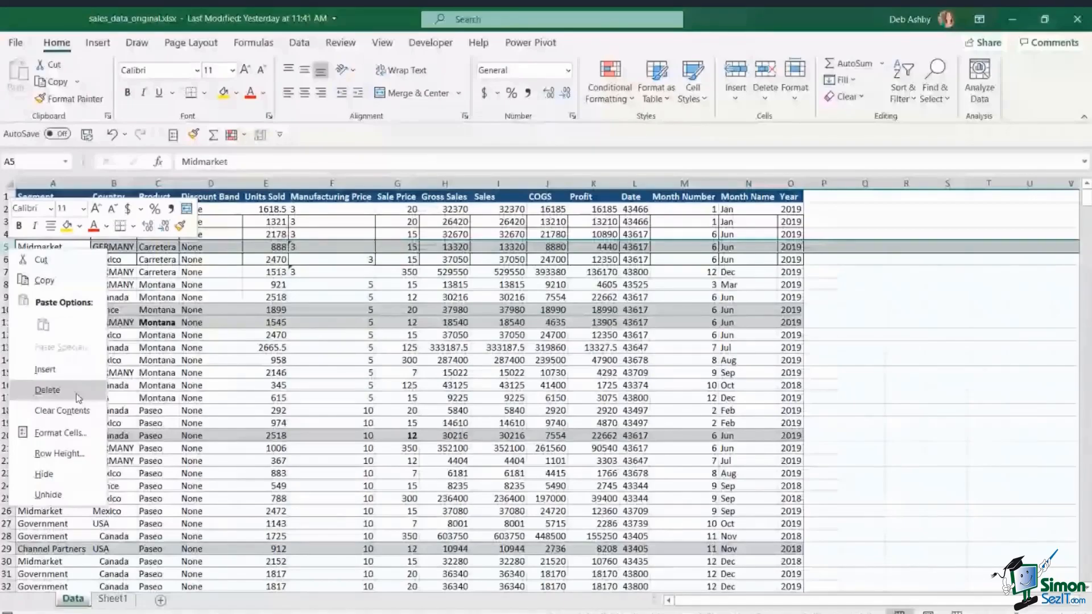
pyautogui.press('Escape')
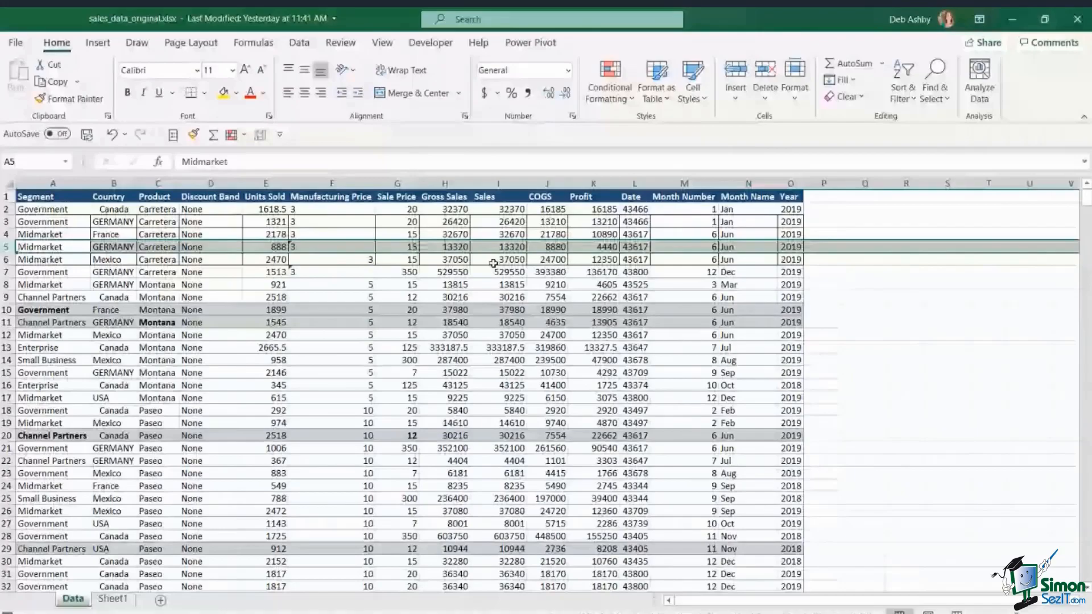
pyautogui.click(453, 272)
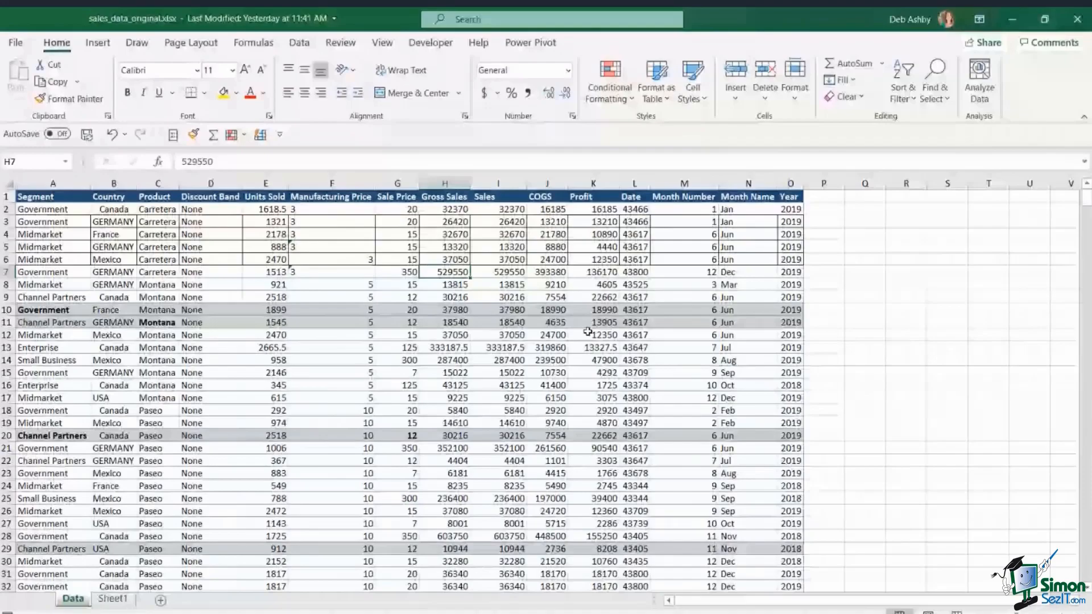
# Clear the Sales values in cells I4, I7, I14 and I17, leaving those cells blank
pyautogui.click(498, 235)
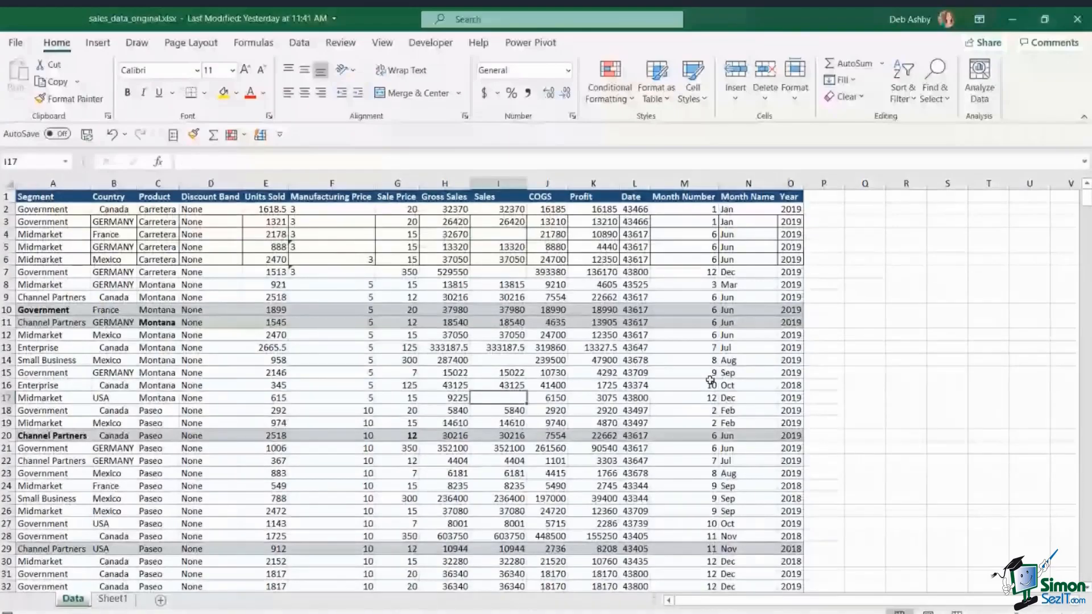
pyautogui.click(635, 347)
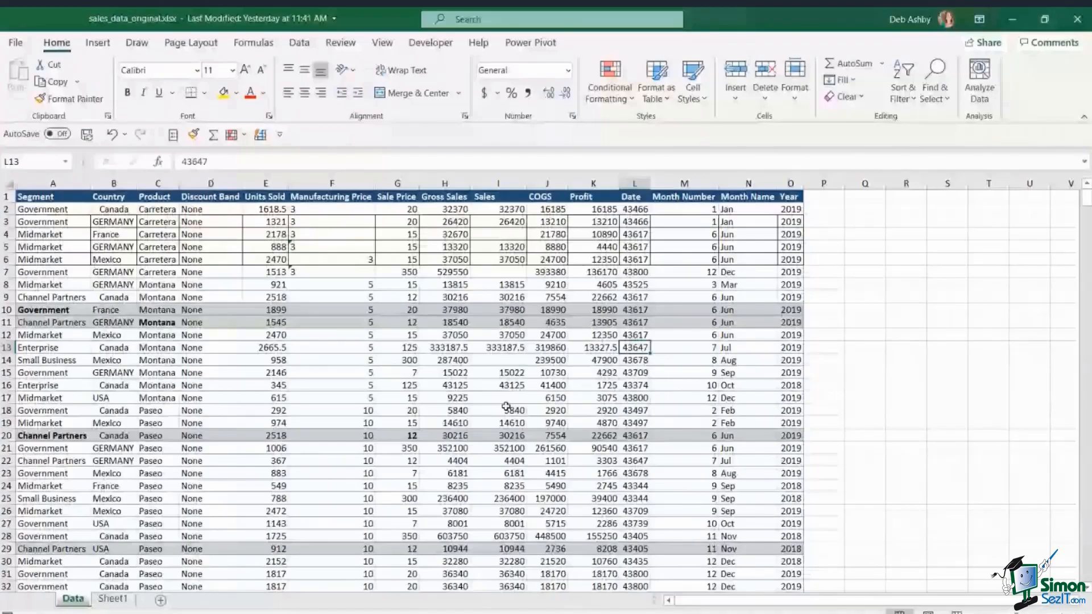
pyautogui.click(498, 234)
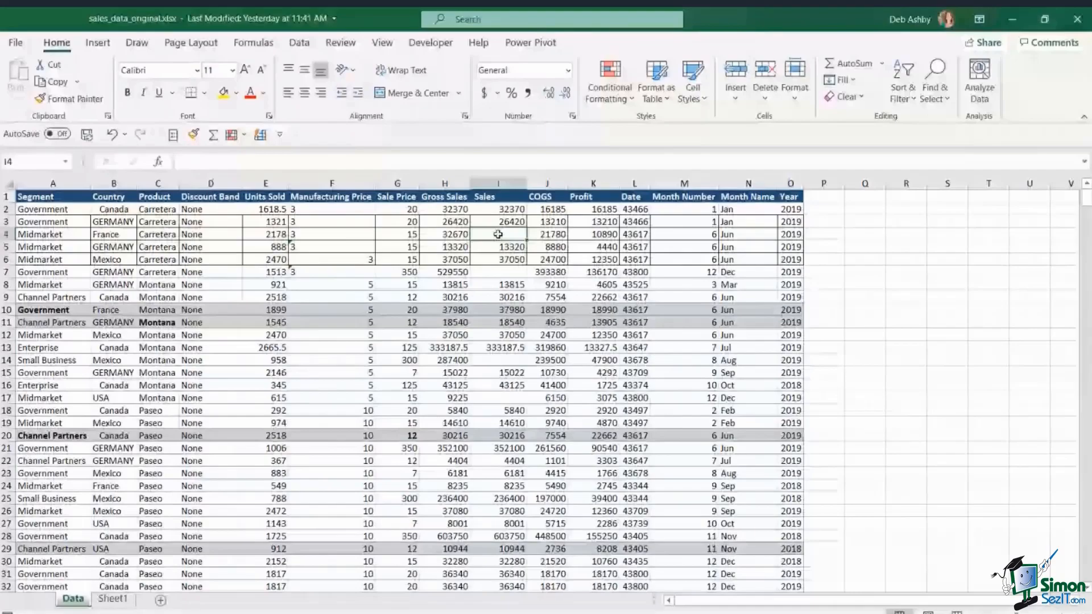
pyautogui.click(501, 360)
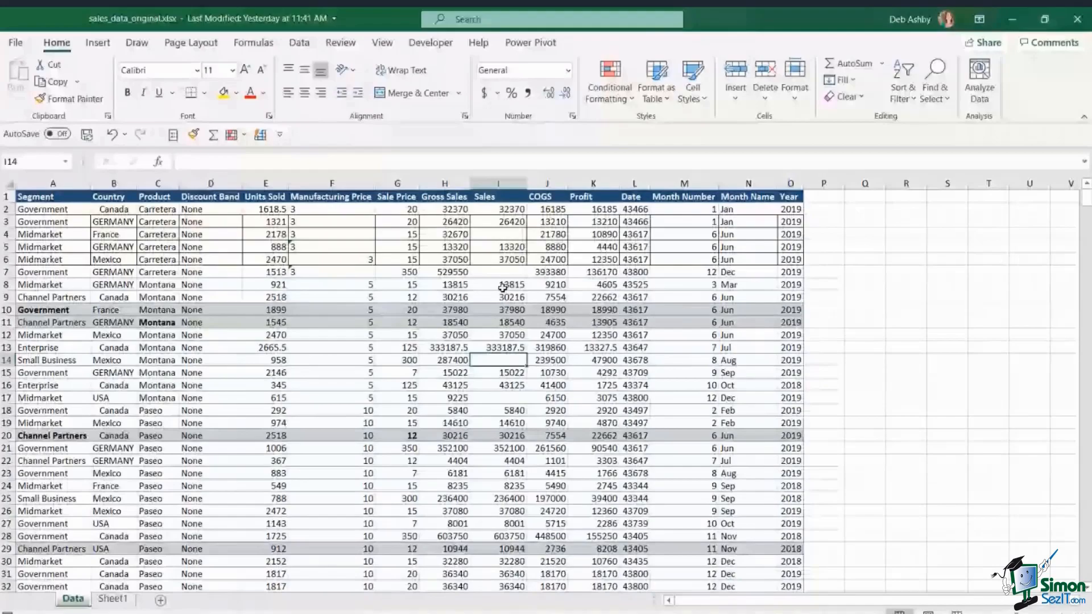
# Select all blank cells in the Sales column with Go To Special and fill them with 0 in one go
pyautogui.click(503, 182)
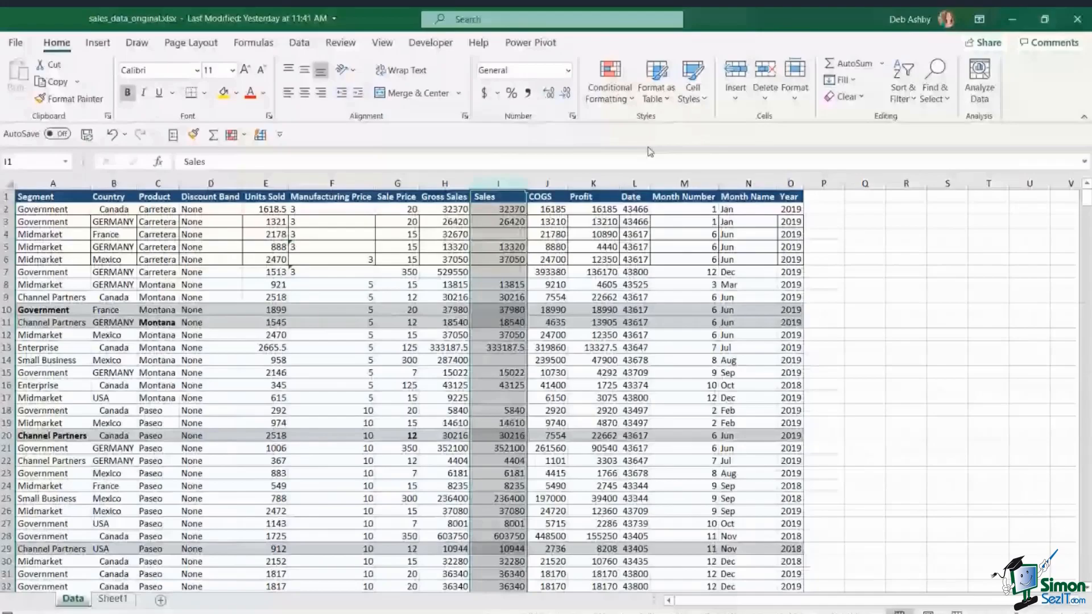
pyautogui.press('F5')
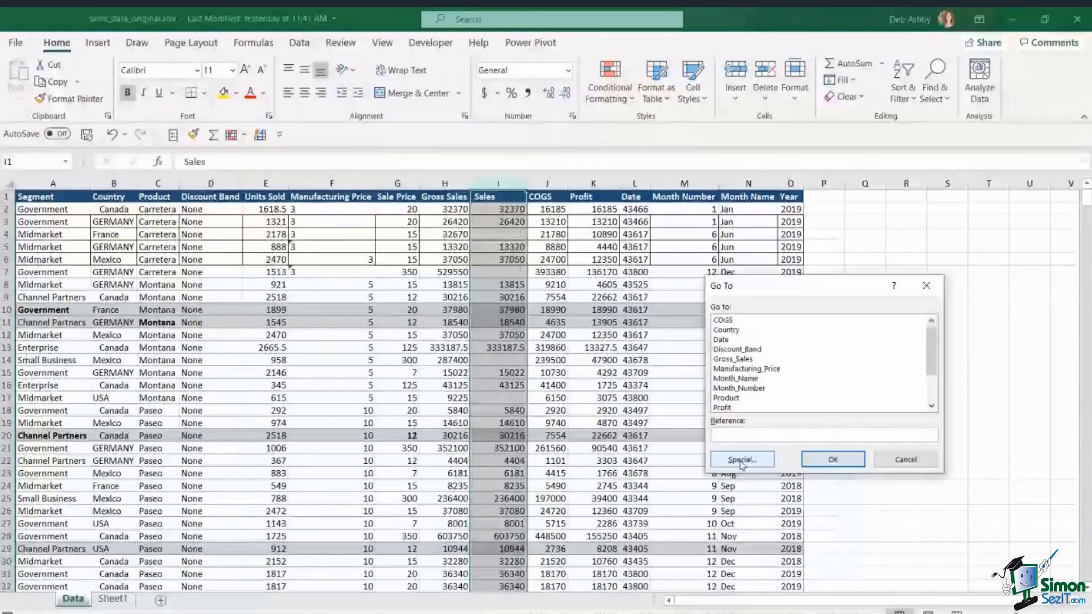
pyautogui.click(741, 462)
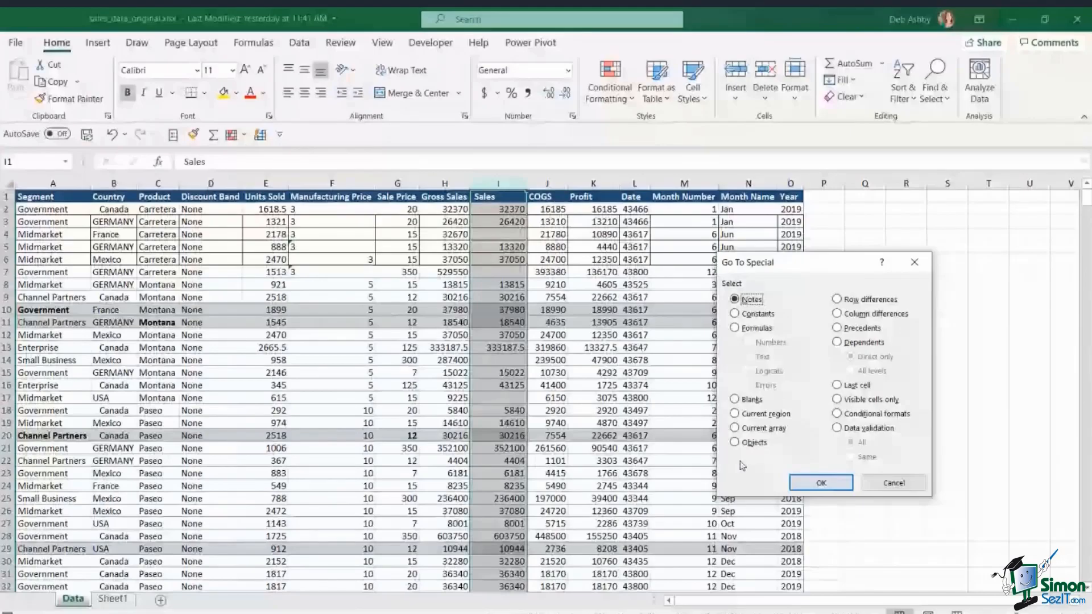
pyautogui.doubleClick(751, 400)
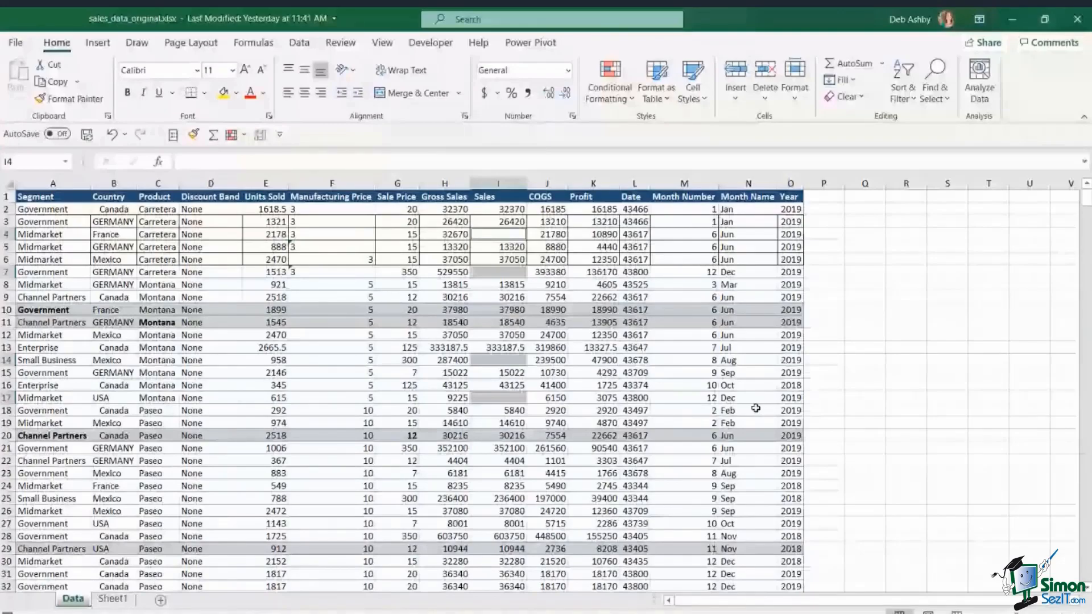
pyautogui.write('0')
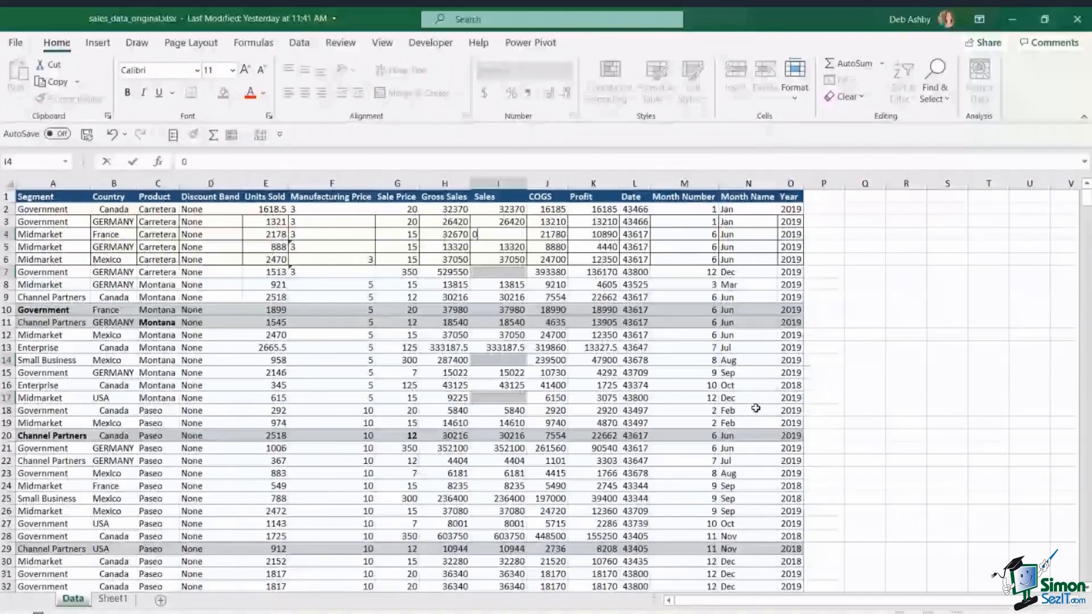
pyautogui.hotkey('ctrl', 'Return')
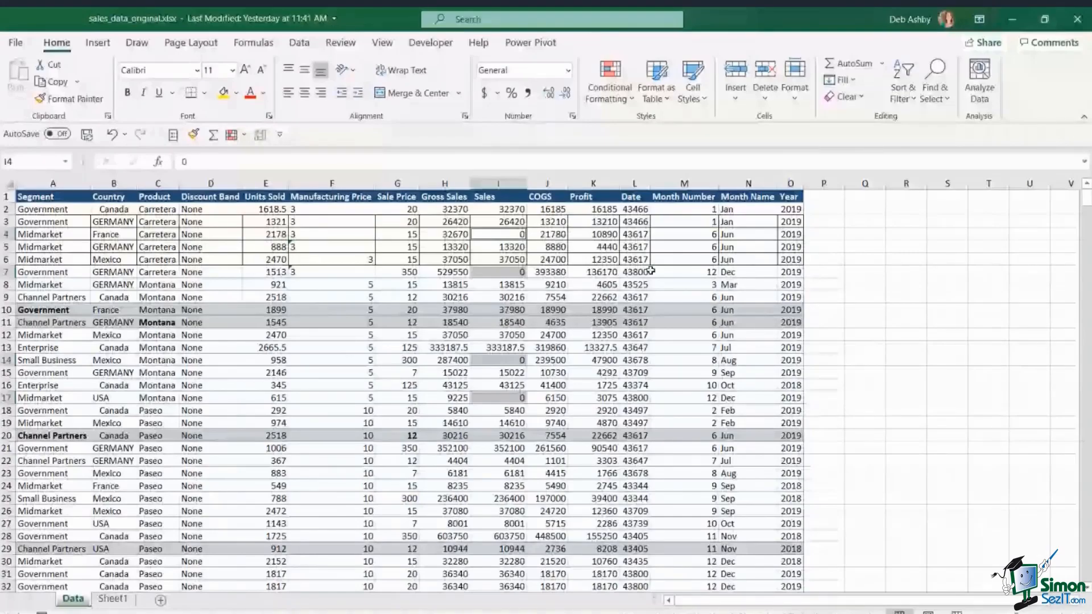
pyautogui.click(640, 259)
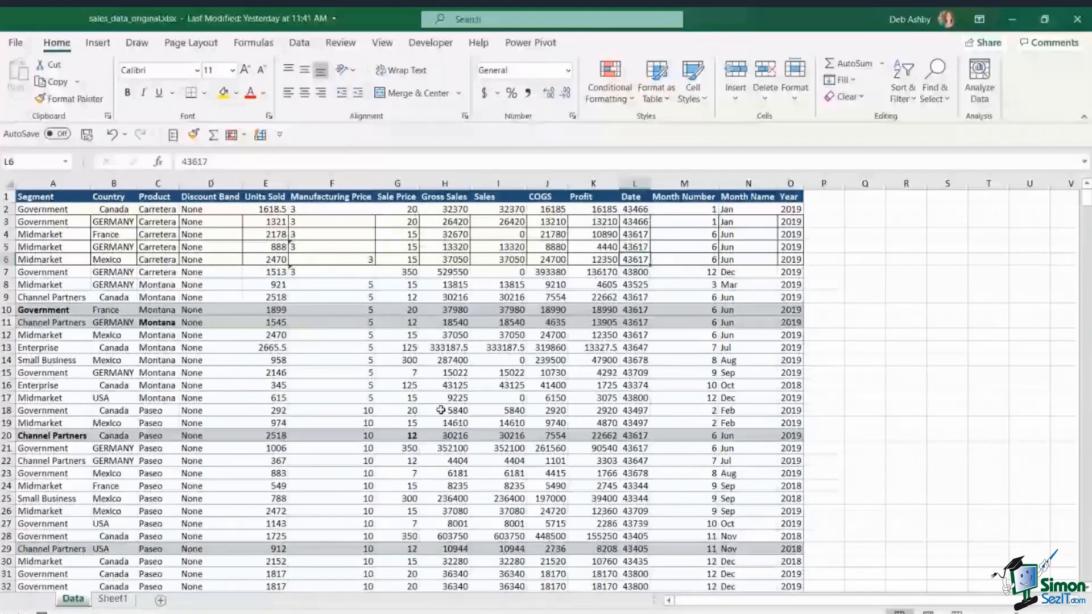
# Clear the formats from the entire dataset in columns A to O while keeping its contents
pyautogui.moveTo(6, 221); pyautogui.dragTo(6, 264)
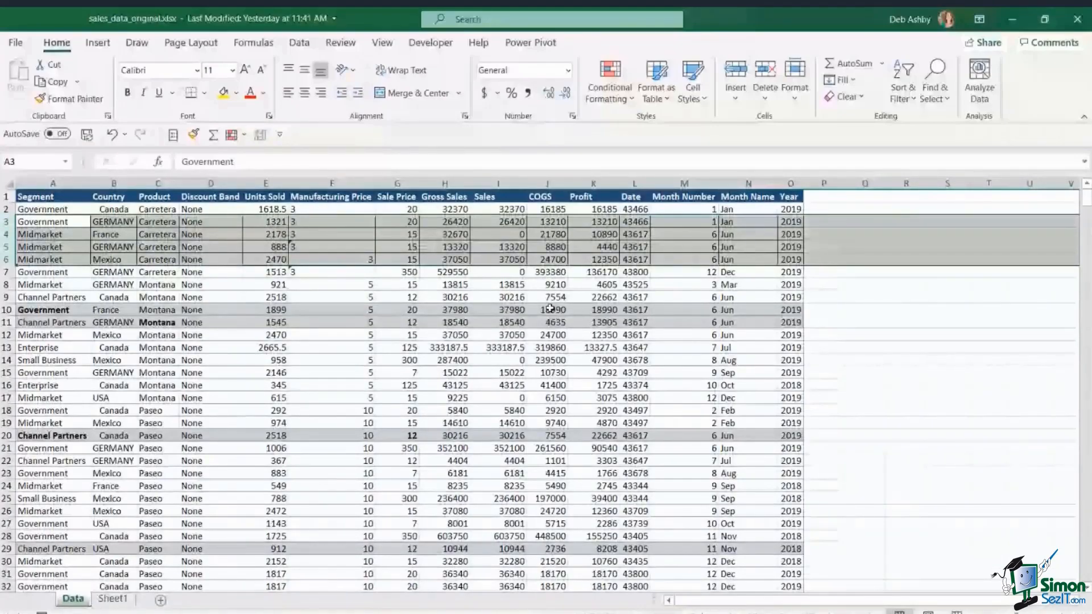
pyautogui.click(550, 297)
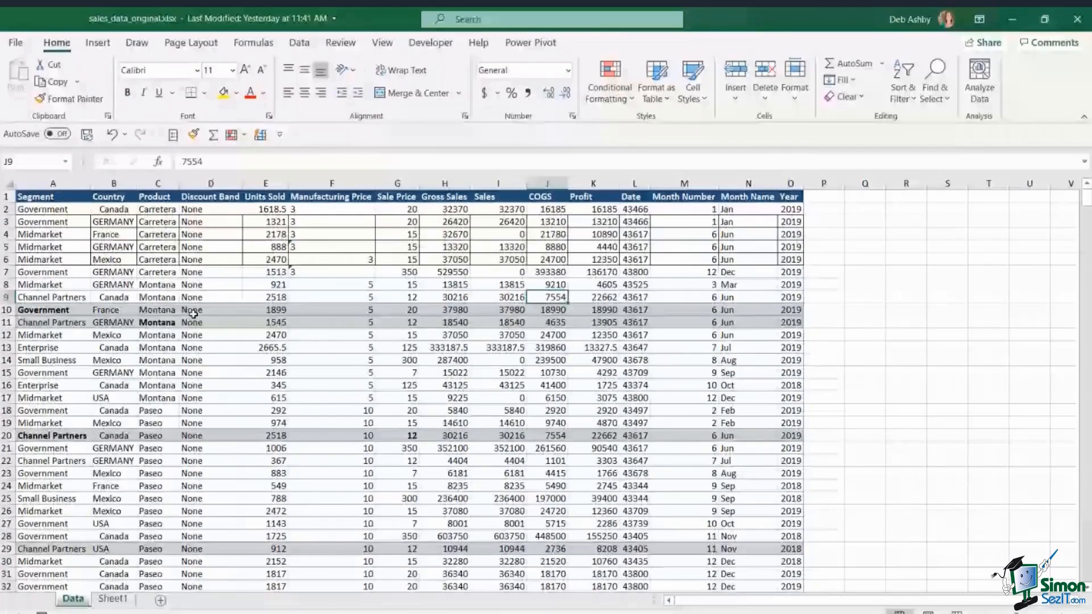
pyautogui.click(51, 436)
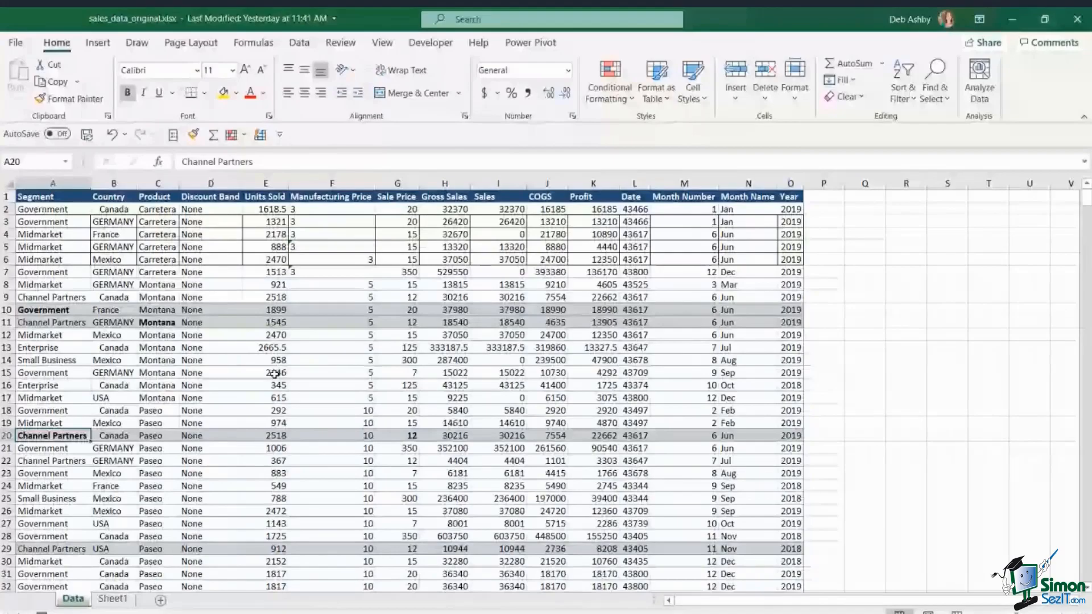
pyautogui.click(283, 273)
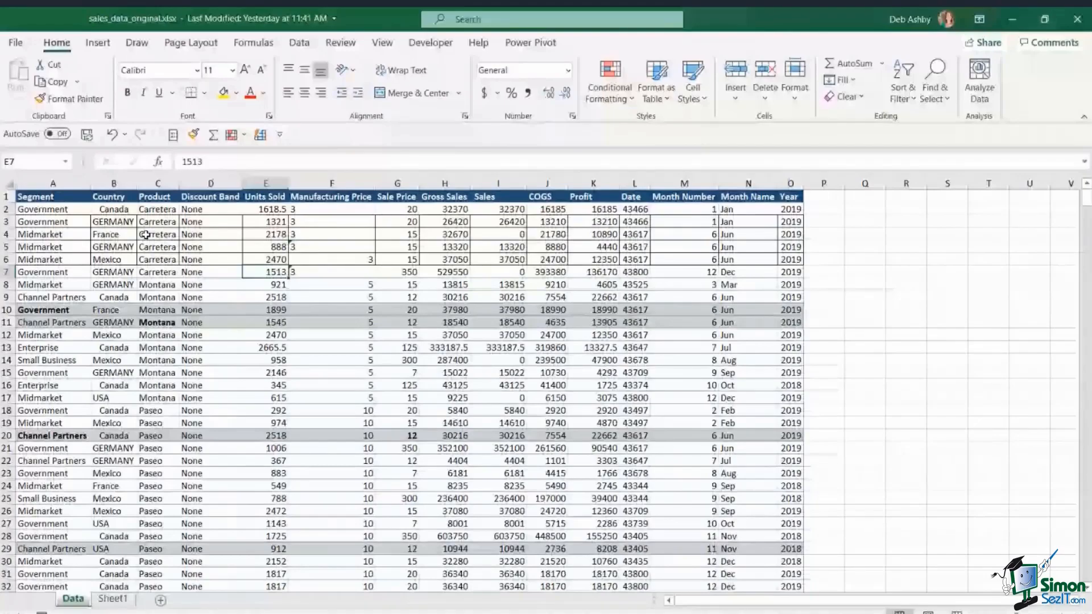
pyautogui.hotkey('ctrl', 'a')
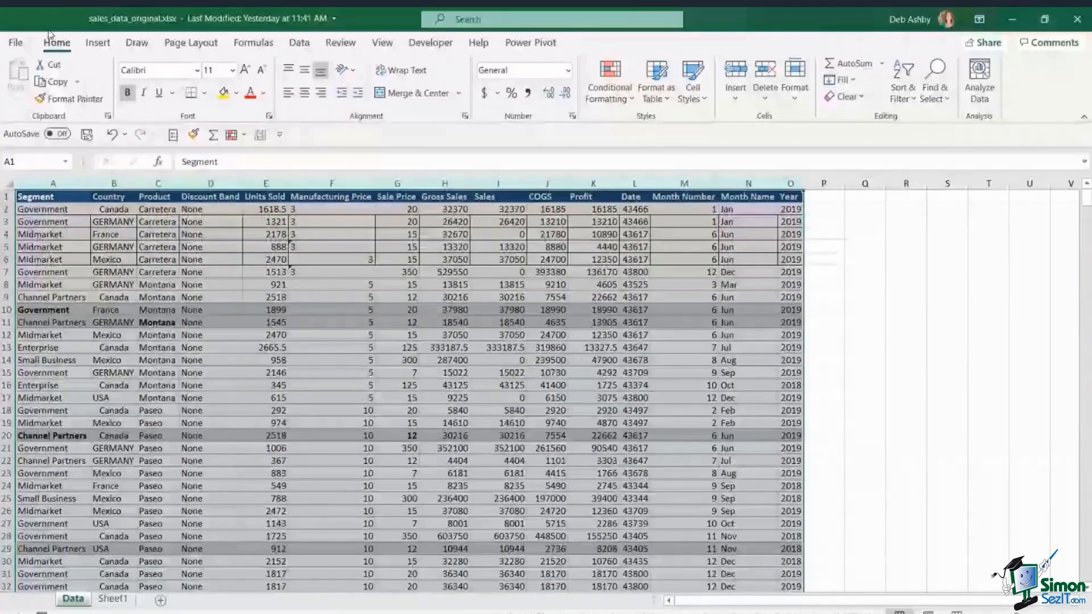
pyautogui.click(861, 97)
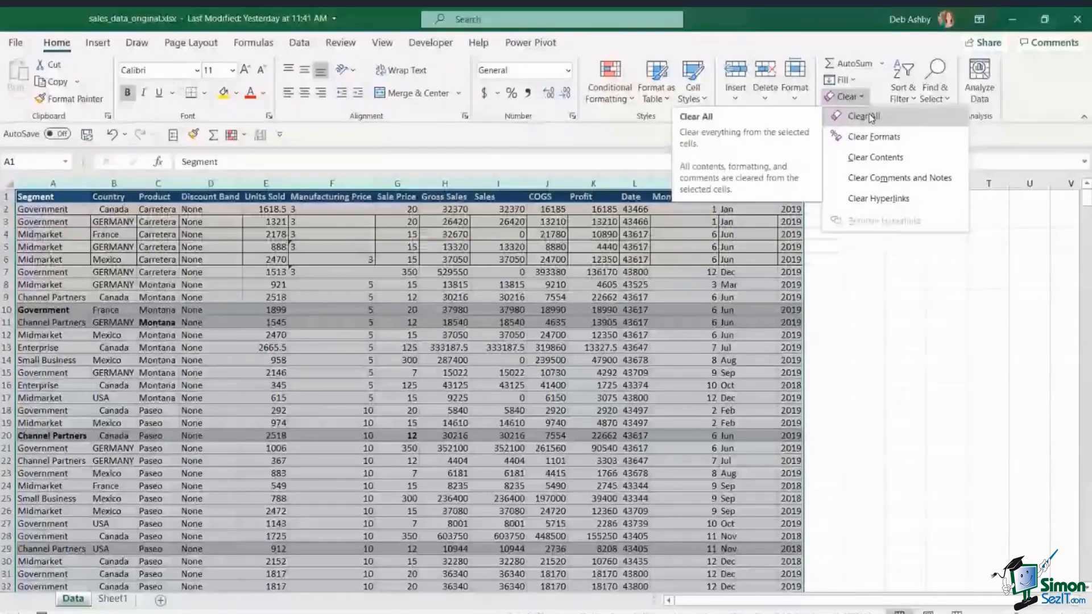
pyautogui.click(870, 118)
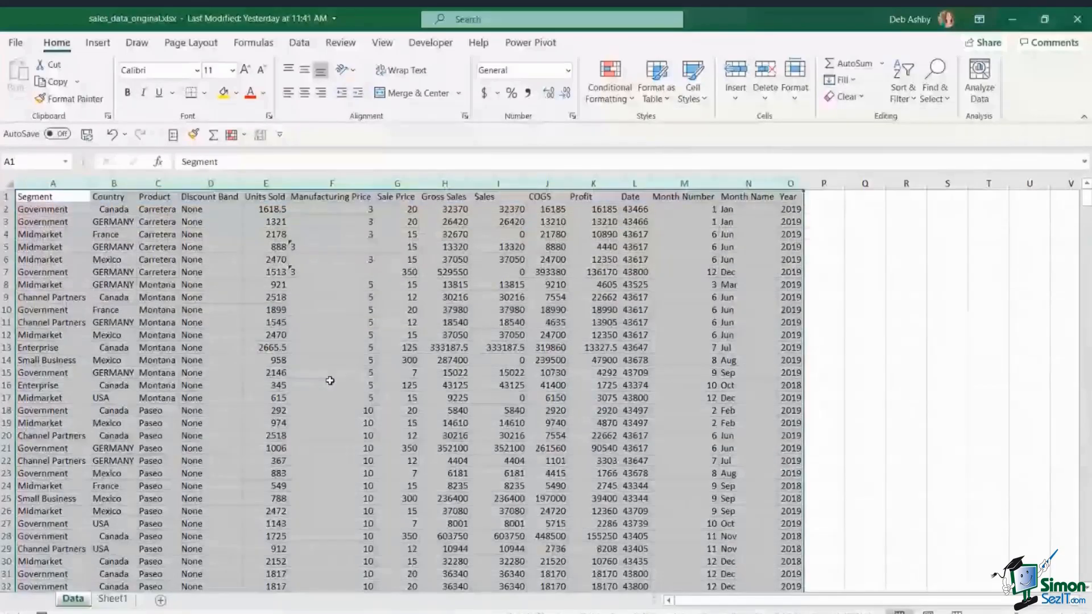
pyautogui.click(330, 384)
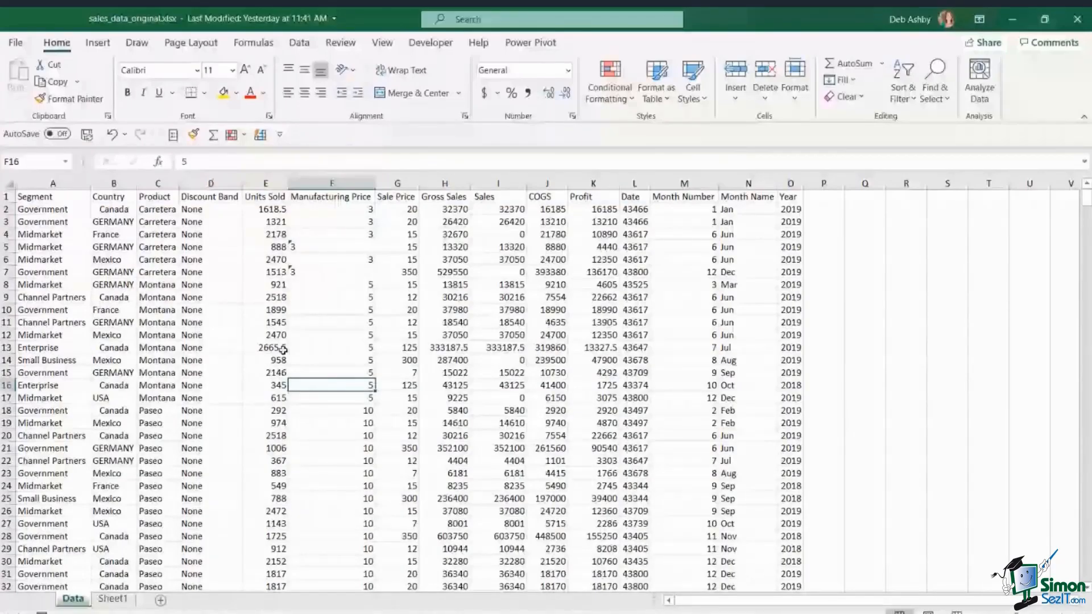
# Examine the header row and the full records in rows 2, 12 and 13 across columns A to O
pyautogui.moveTo(34, 197); pyautogui.dragTo(788, 196)
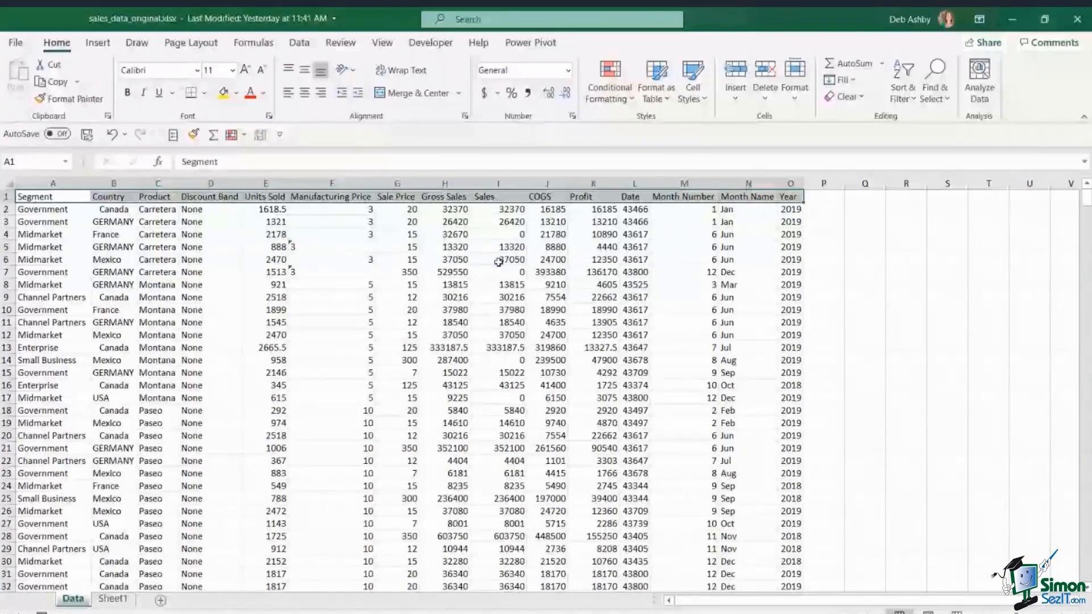
pyautogui.click(498, 261)
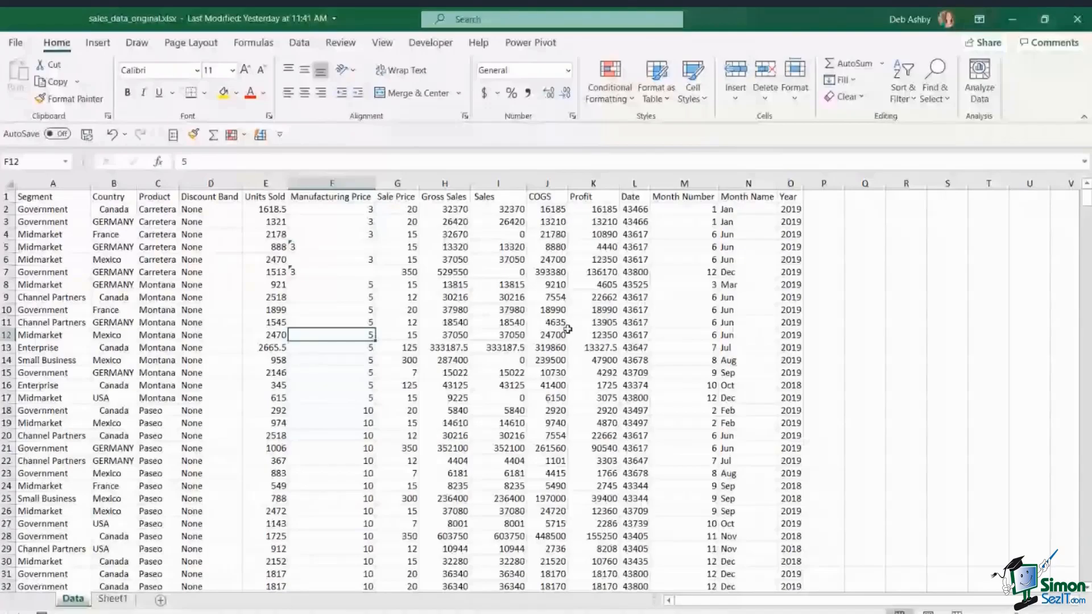
pyautogui.moveTo(53, 336); pyautogui.dragTo(793, 342)
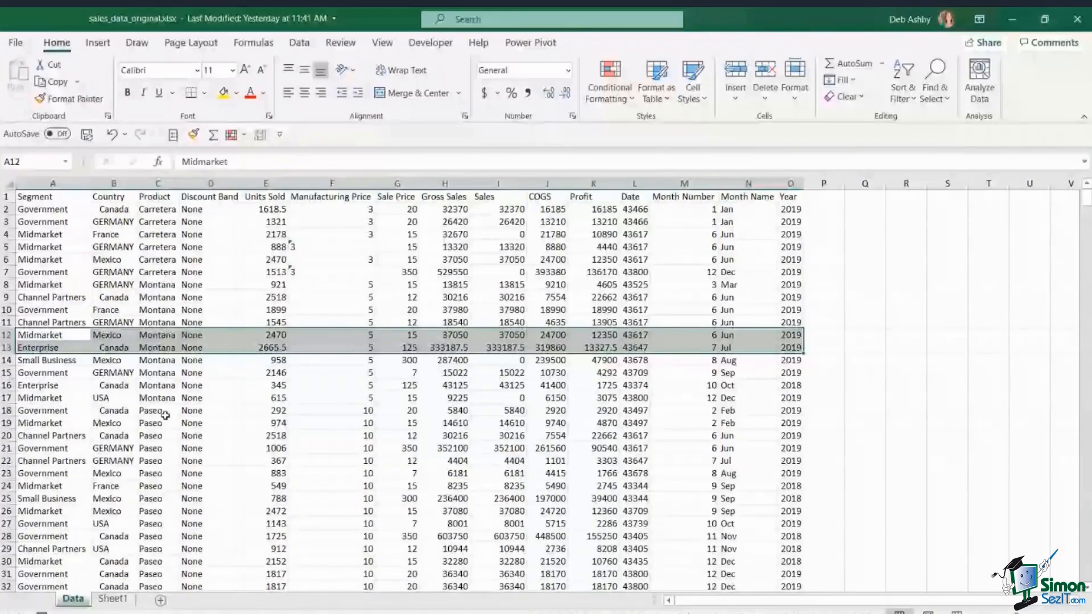
pyautogui.click(40, 341)
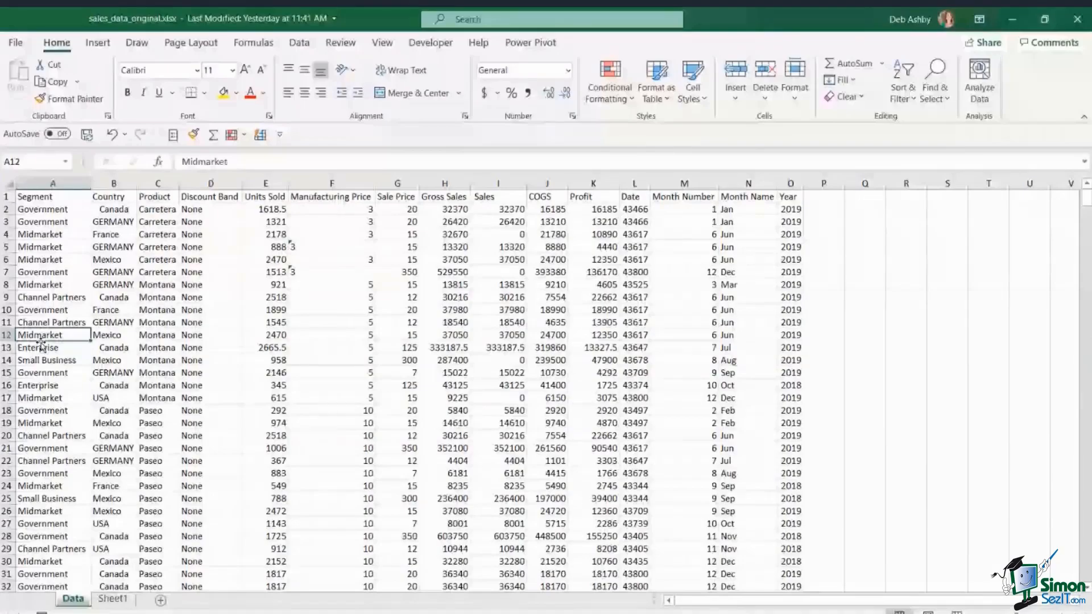
pyautogui.click(52, 209)
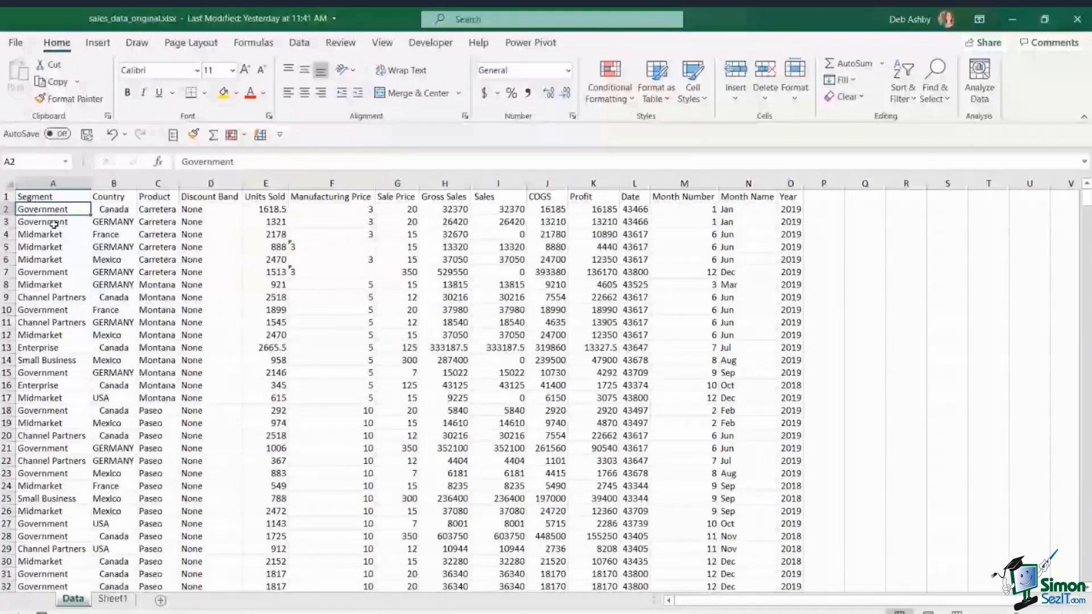
pyautogui.moveTo(52, 209); pyautogui.dragTo(791, 209)
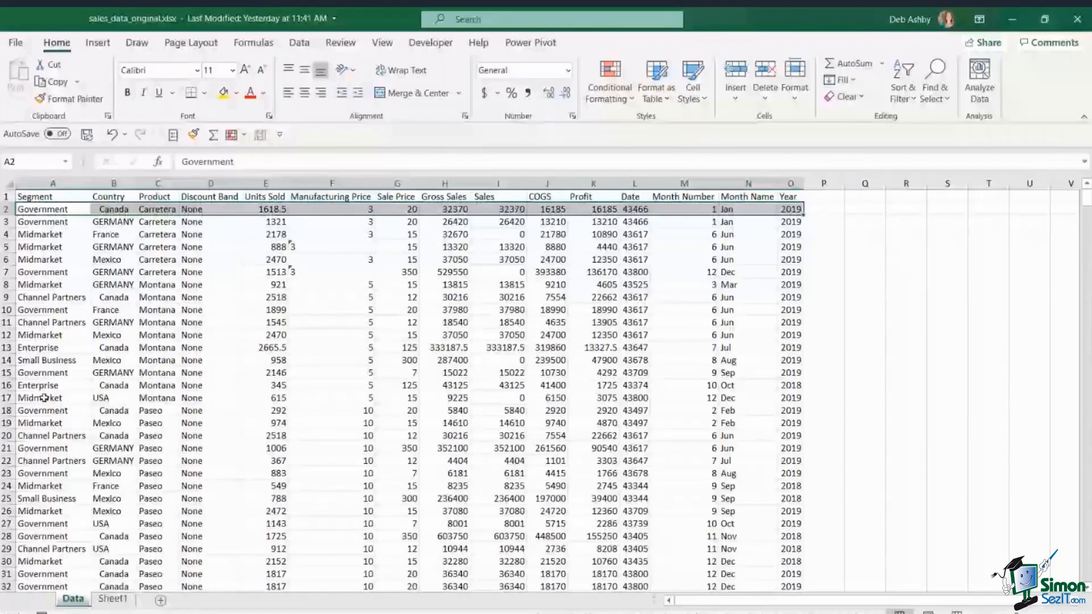
pyautogui.click(158, 322)
pyautogui.click(28, 211)
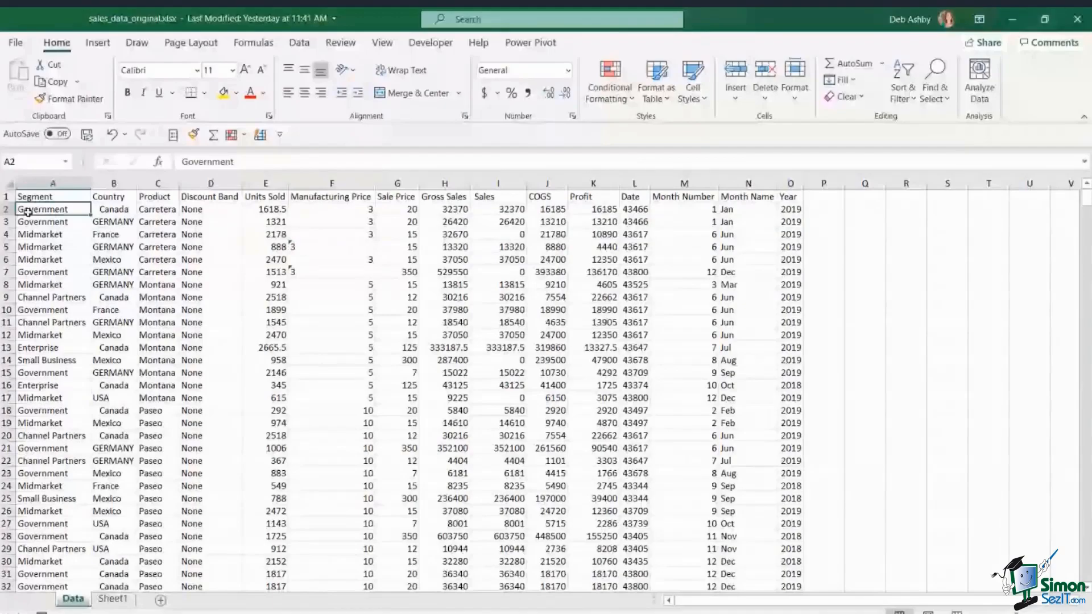
pyautogui.hotkey('ctrl', 'shift', 'Right')
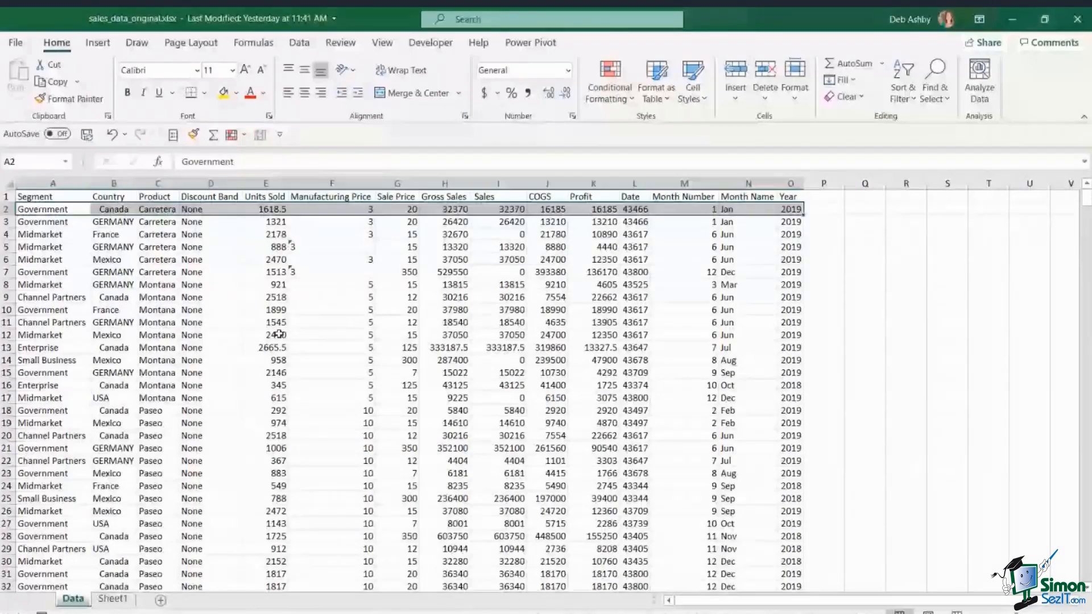
# Remove duplicate rows from the dataset, comparing all columns from Segment to Year and treating the first row as headers
pyautogui.click(278, 334)
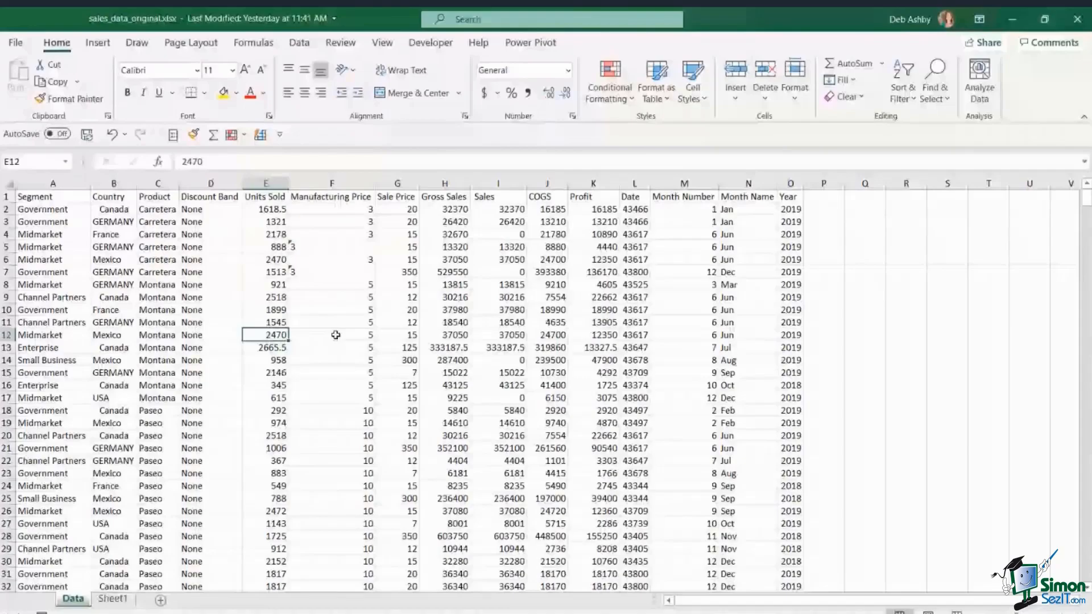
pyautogui.click(299, 42)
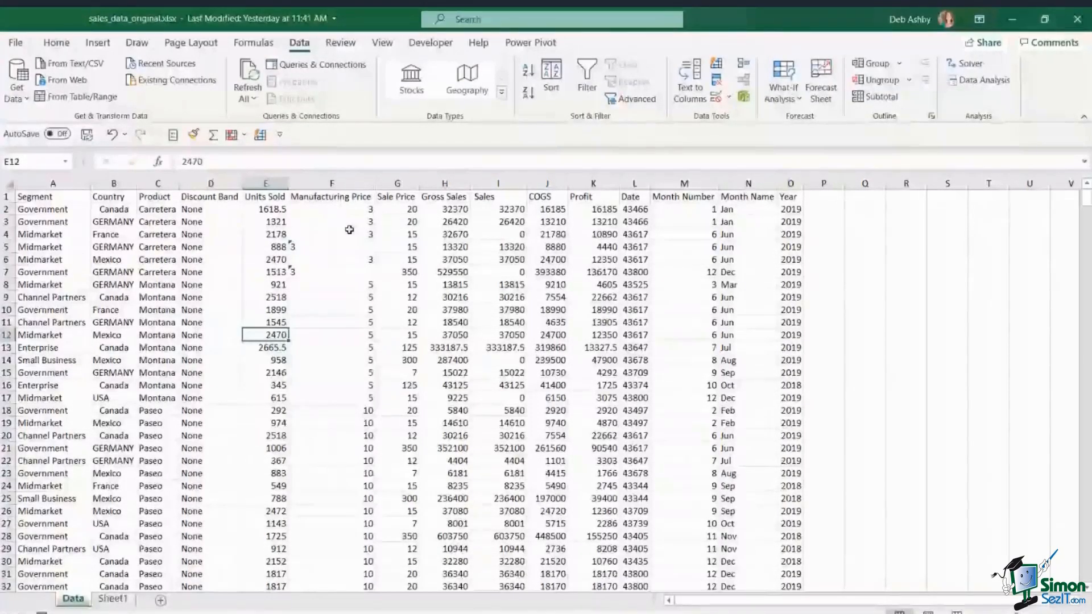
pyautogui.click(716, 86)
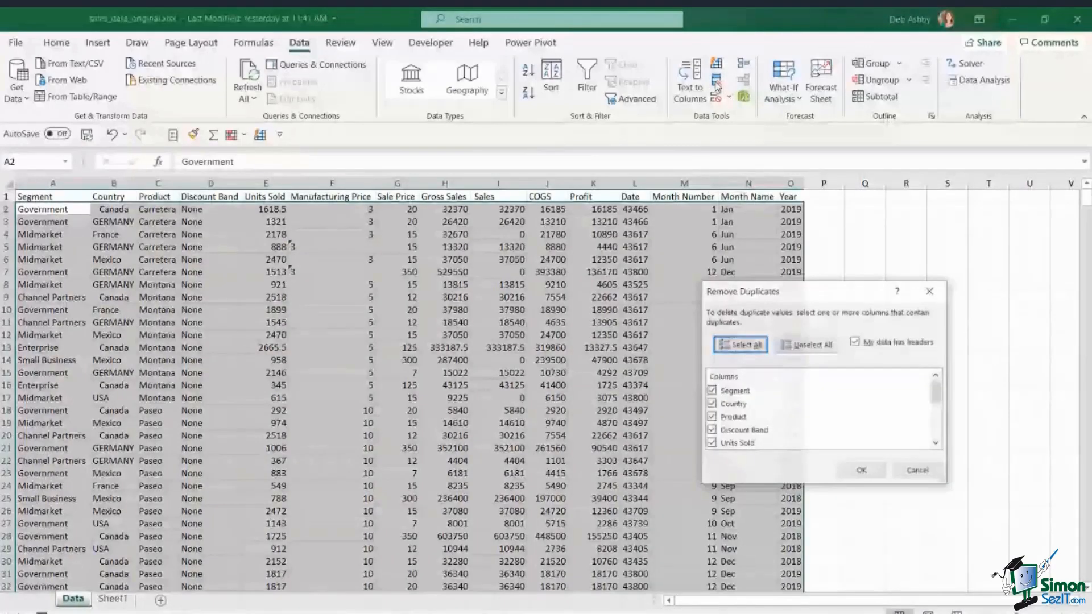
pyautogui.moveTo(816, 297); pyautogui.dragTo(478, 178)
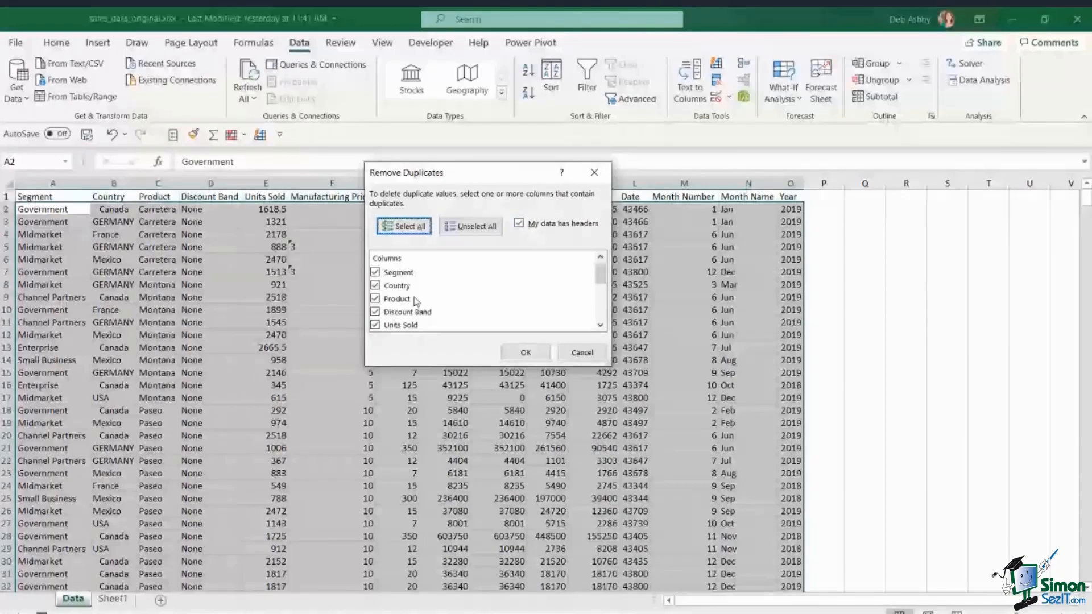
pyautogui.moveTo(601, 275); pyautogui.dragTo(601, 285)
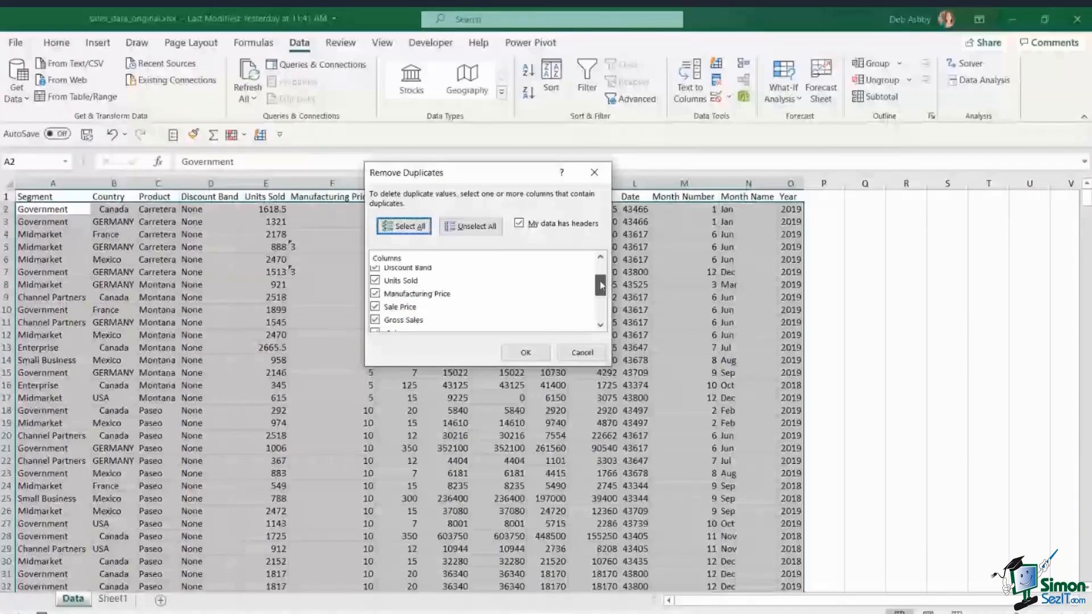
pyautogui.moveTo(601, 286); pyautogui.dragTo(600, 315)
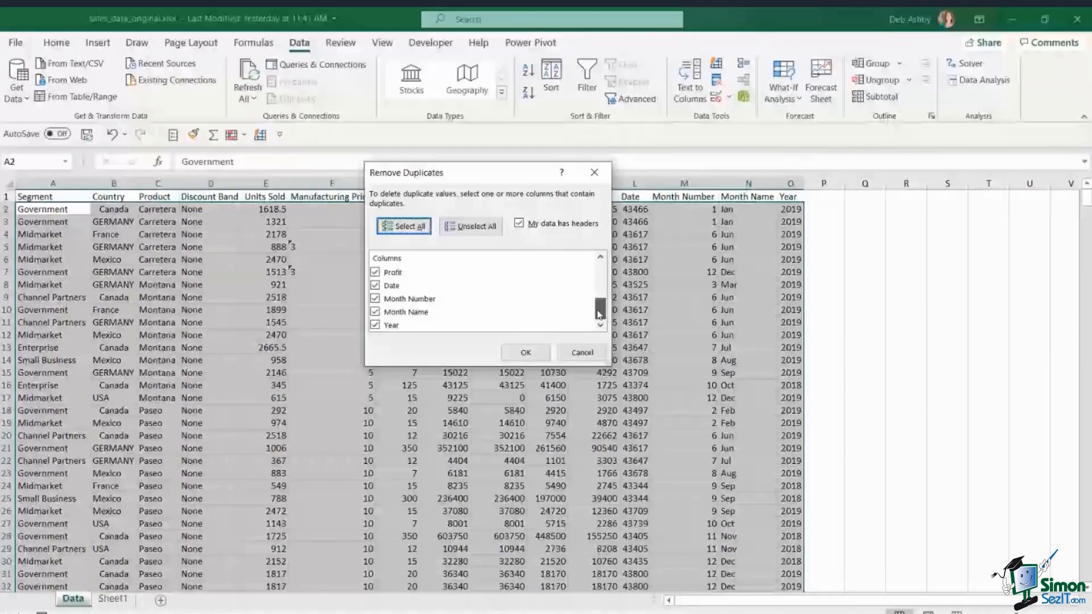
pyautogui.click(526, 353)
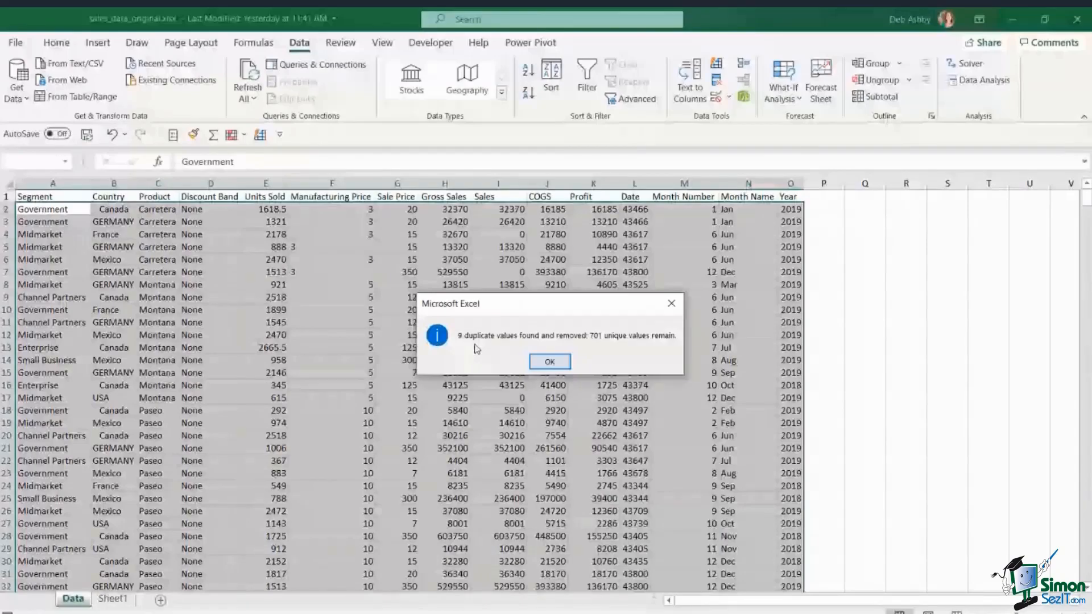
pyautogui.click(545, 361)
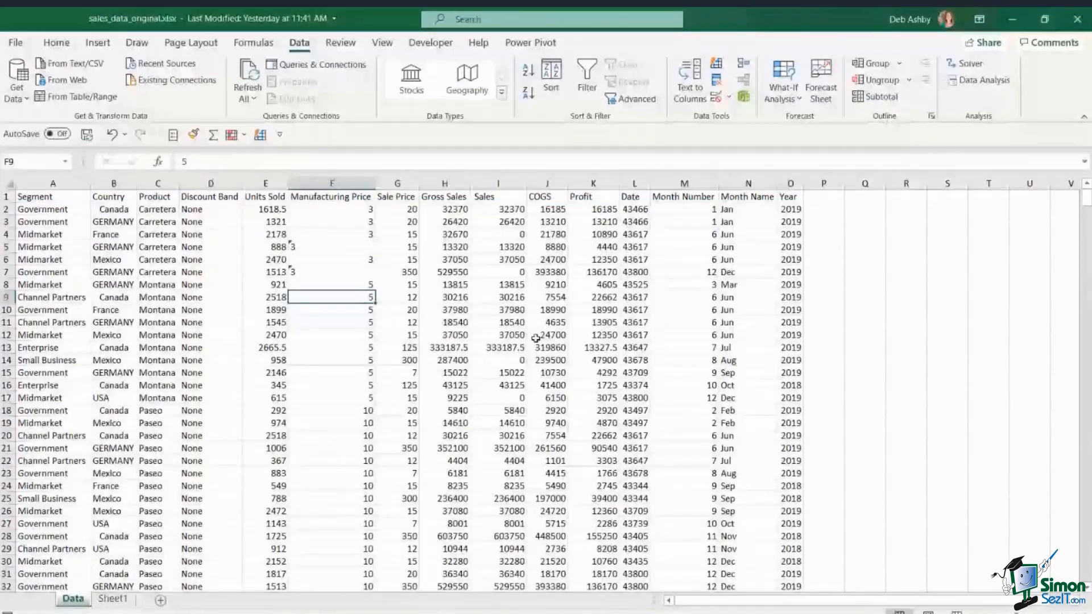
pyautogui.click(516, 333)
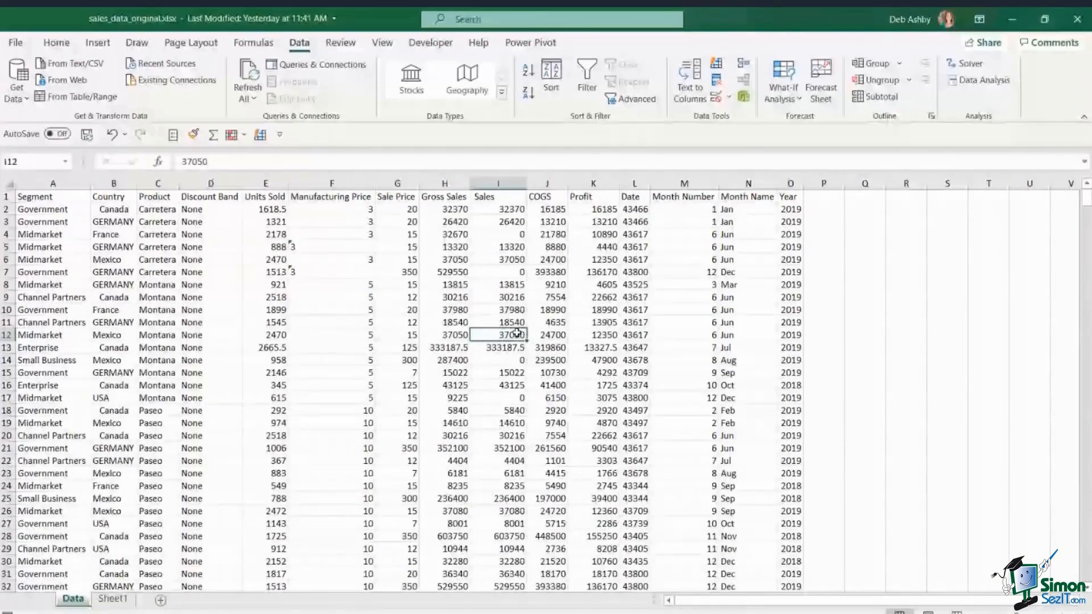
pyautogui.click(457, 309)
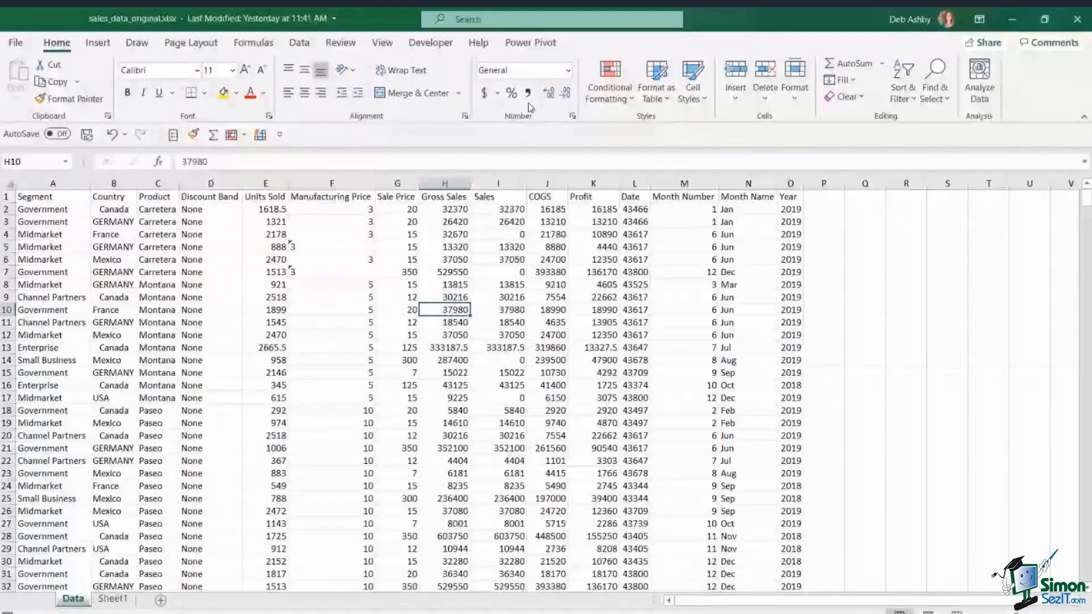
pyautogui.click(415, 260)
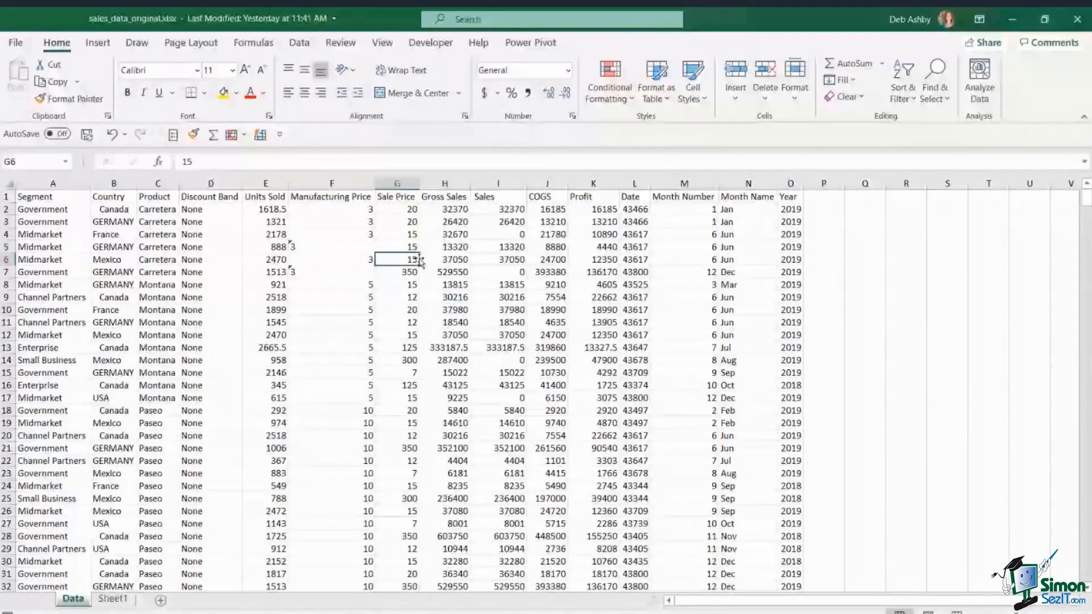
pyautogui.click(595, 270)
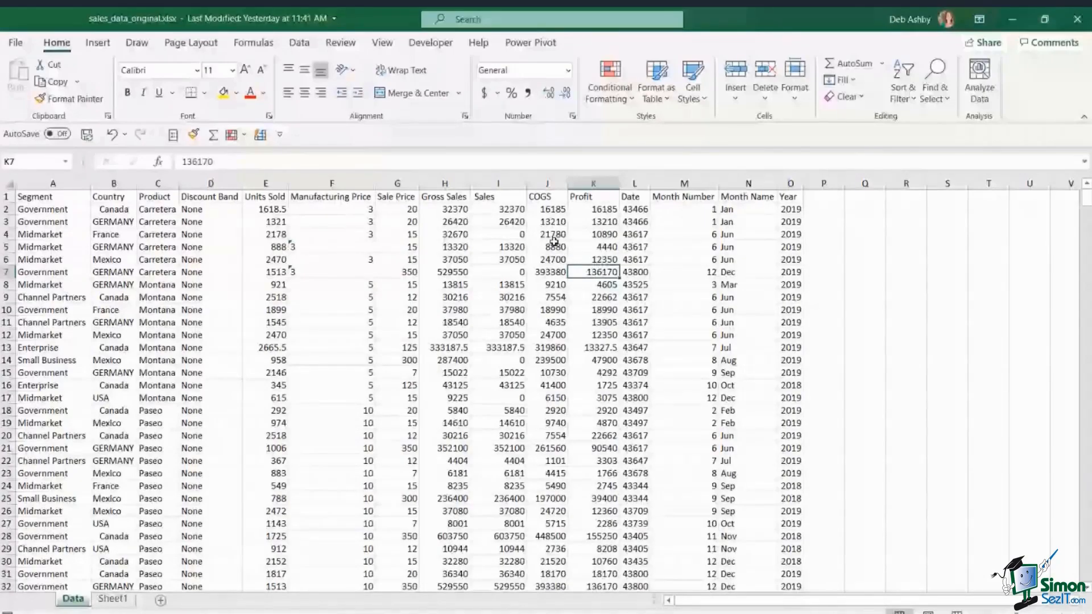
pyautogui.click(49, 184)
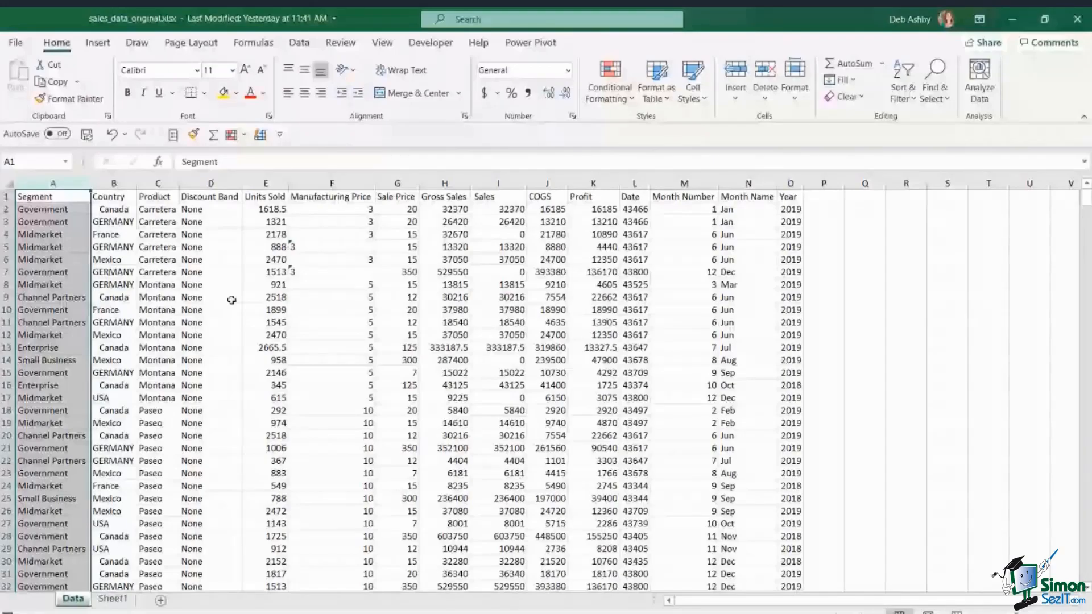
pyautogui.click(568, 70)
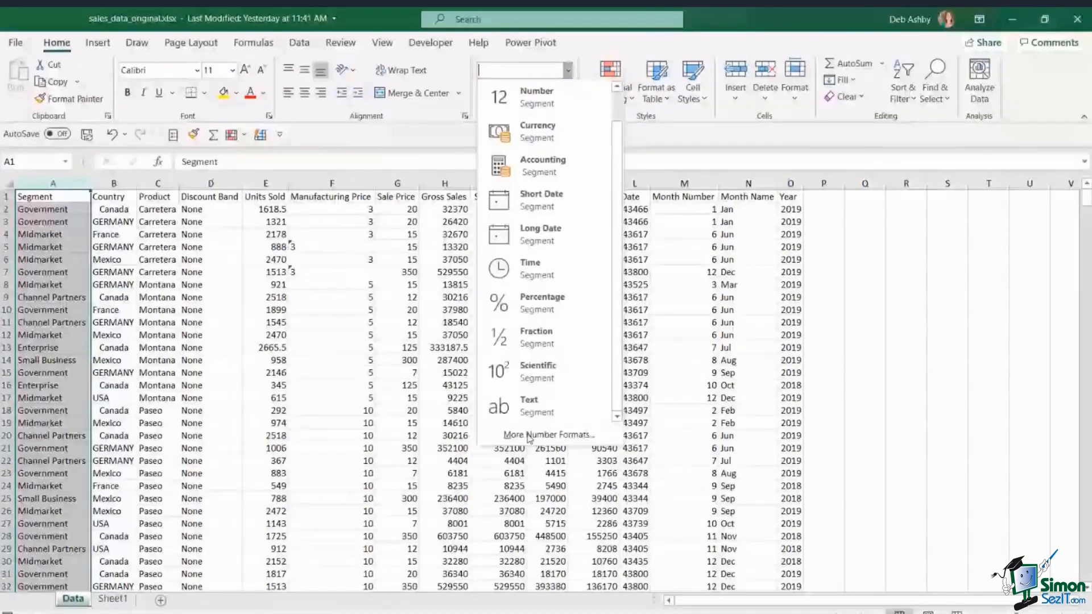
pyautogui.click(541, 408)
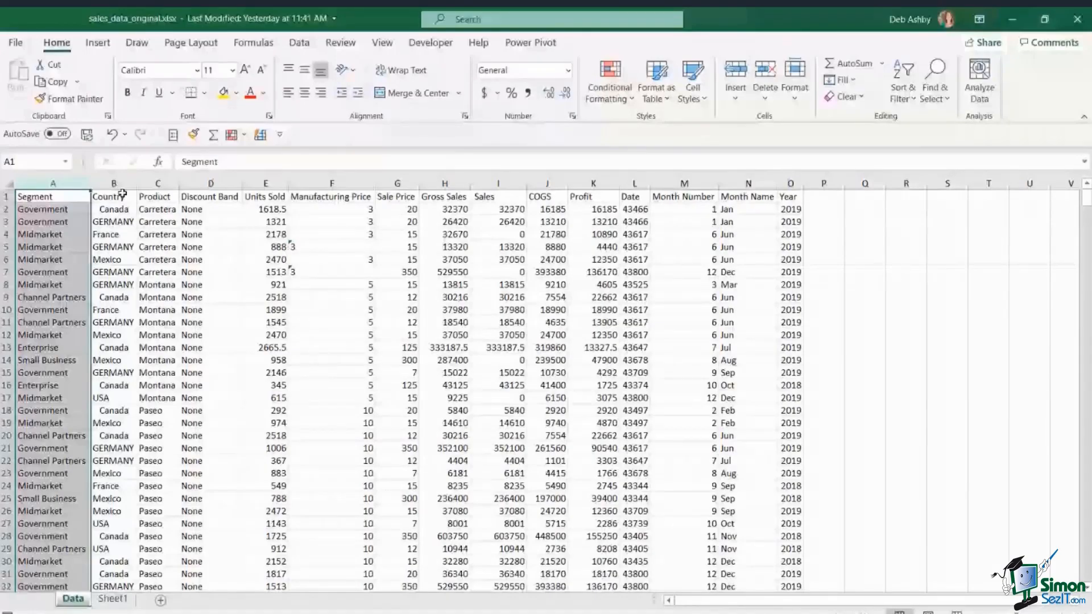
pyautogui.click(220, 184)
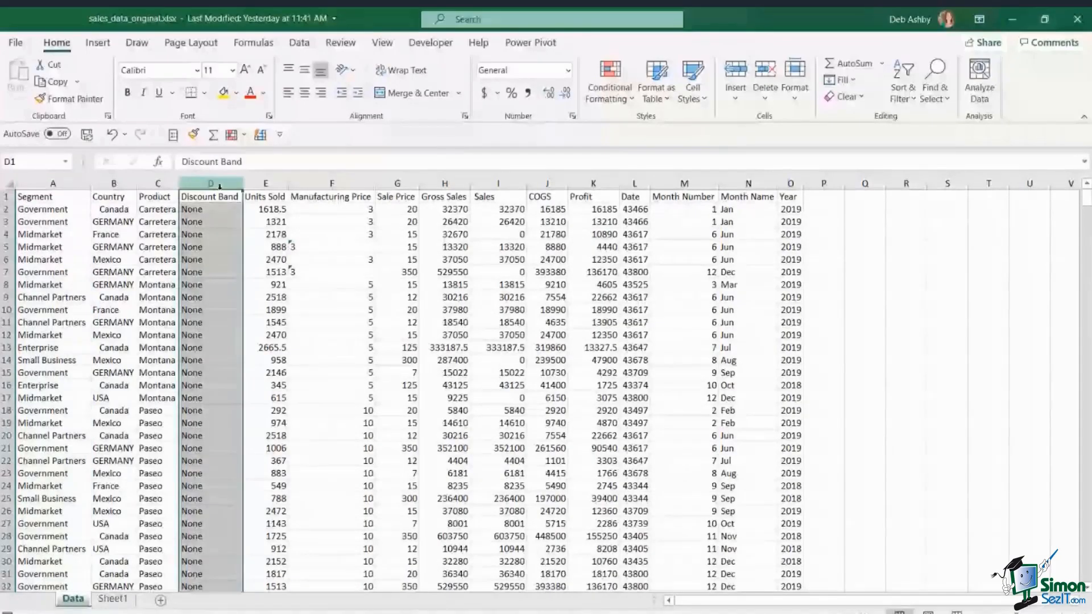
# Format the Units Sold column as Number with no decimal places
pyautogui.click(266, 183)
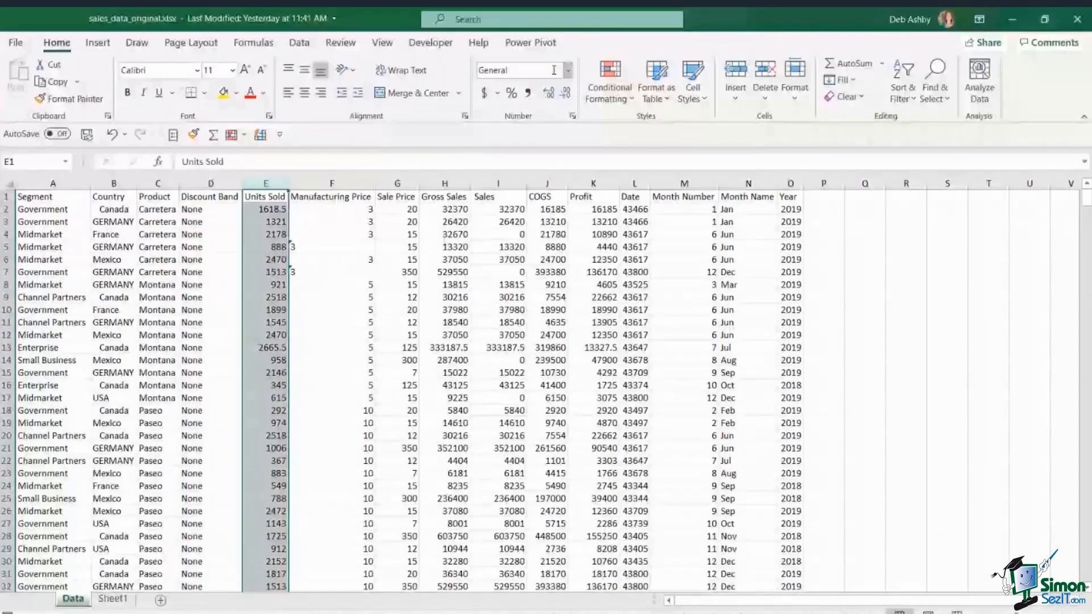
pyautogui.click(569, 70)
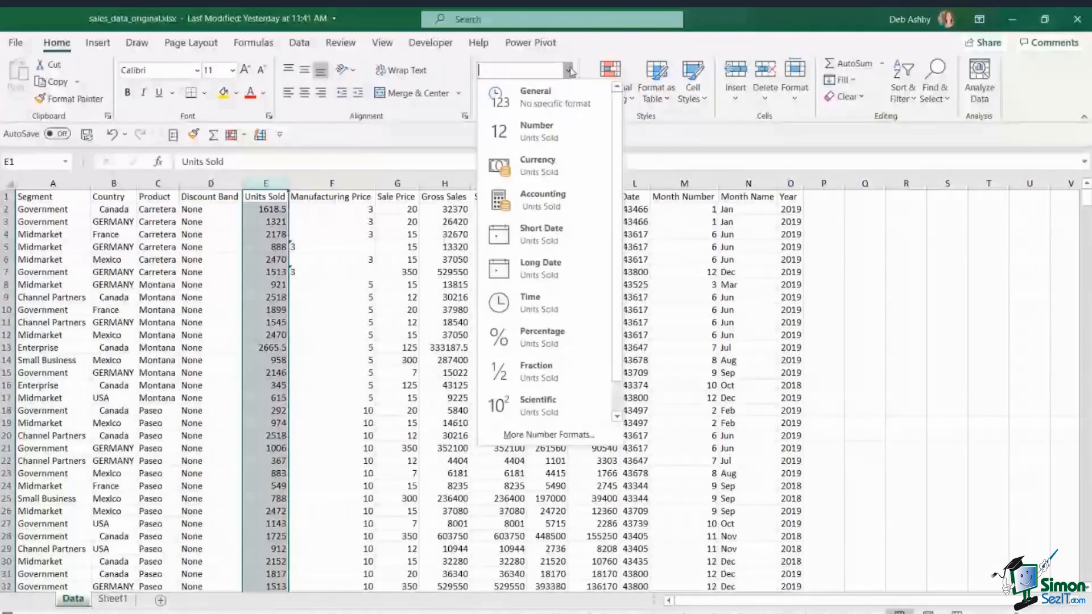
pyautogui.click(550, 135)
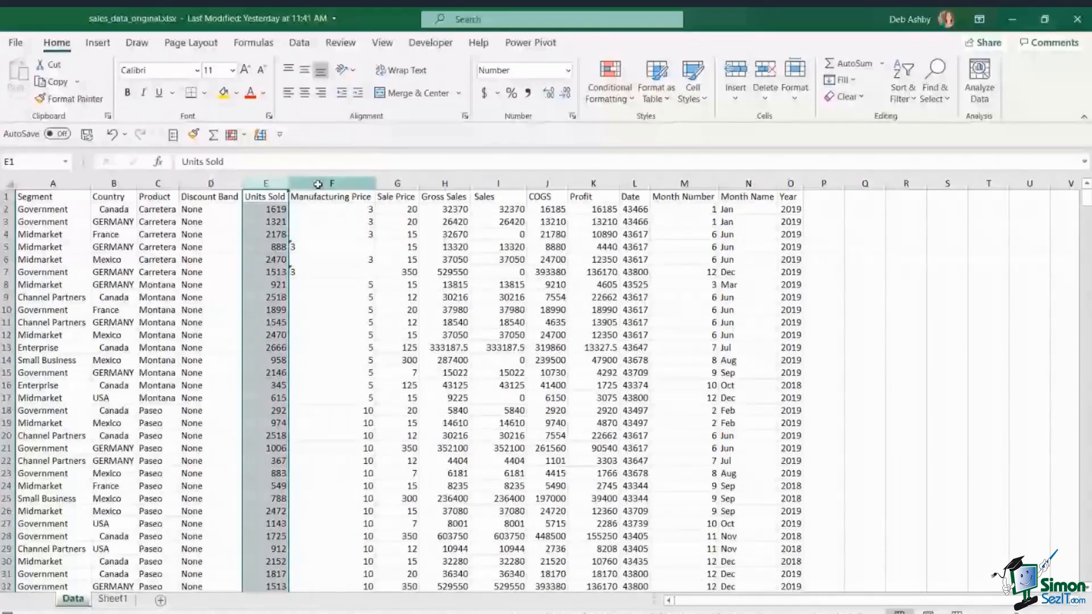
# Apply the Accounting format with dollar signs and two decimals to columns F to K, Manufacturing Price through Profit
pyautogui.click(318, 184)
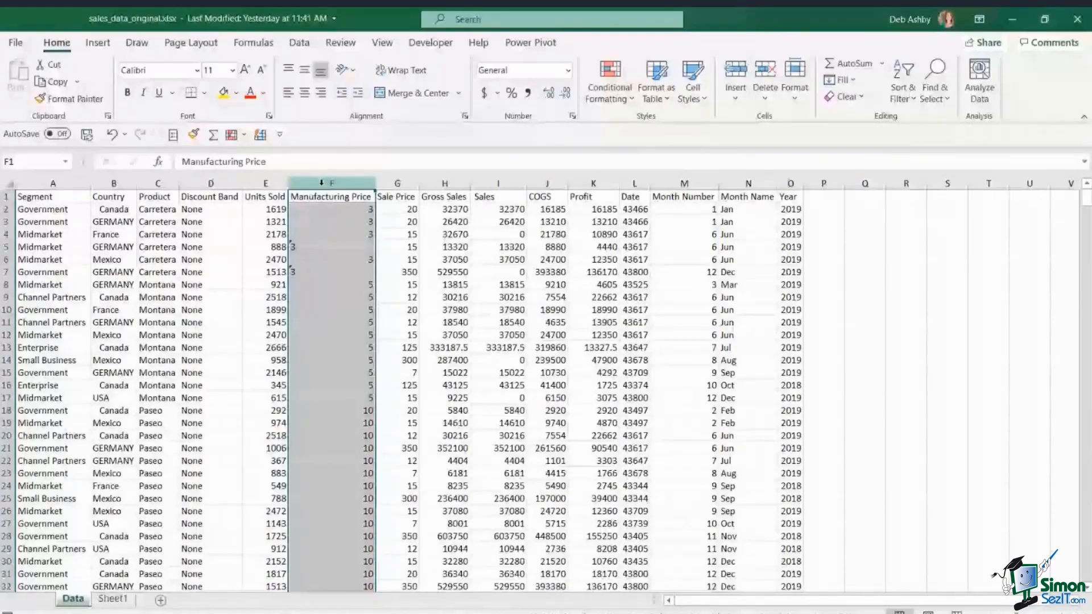
pyautogui.moveTo(321, 183); pyautogui.dragTo(593, 183)
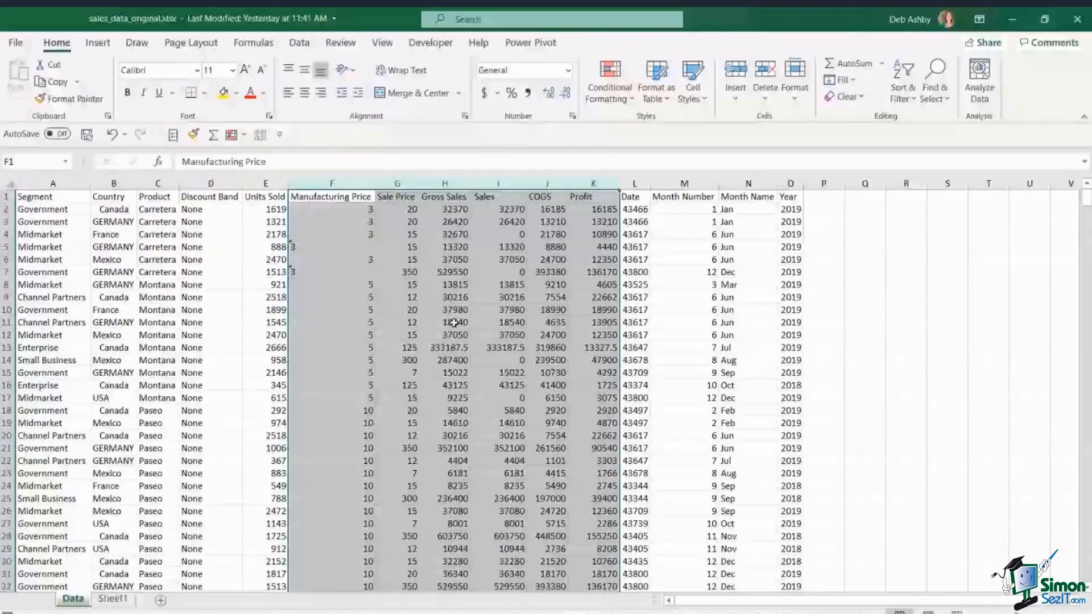
pyautogui.click(568, 70)
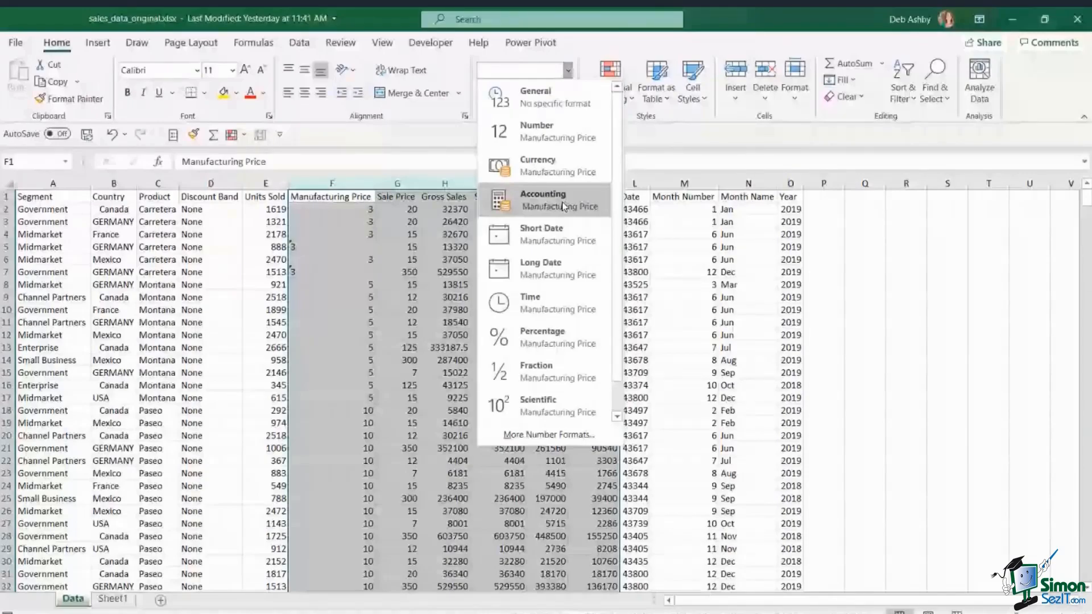
pyautogui.click(563, 206)
pyautogui.click(497, 93)
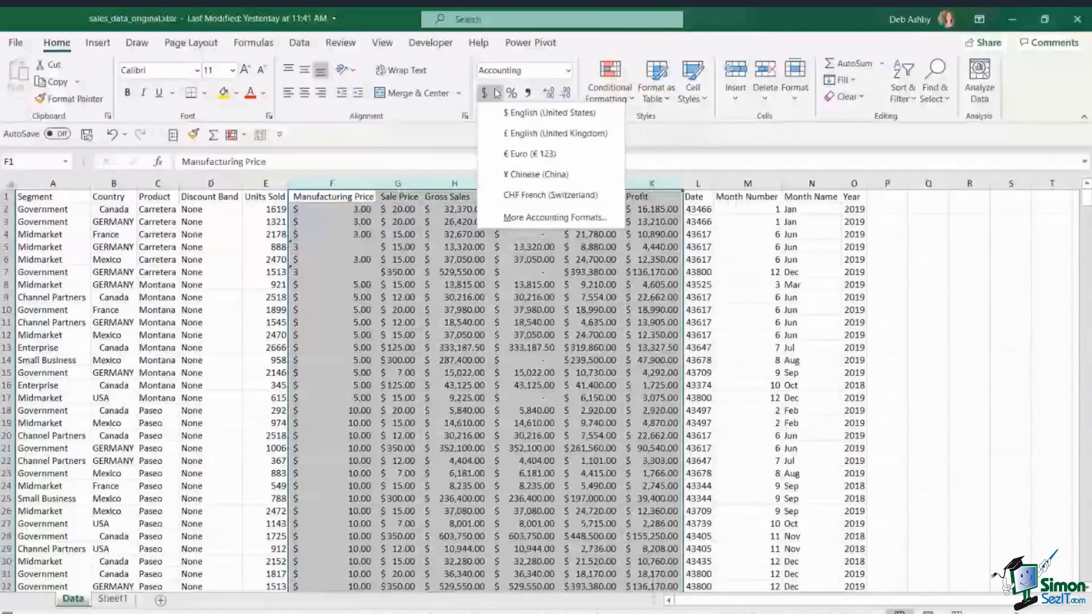
pyautogui.click(690, 46)
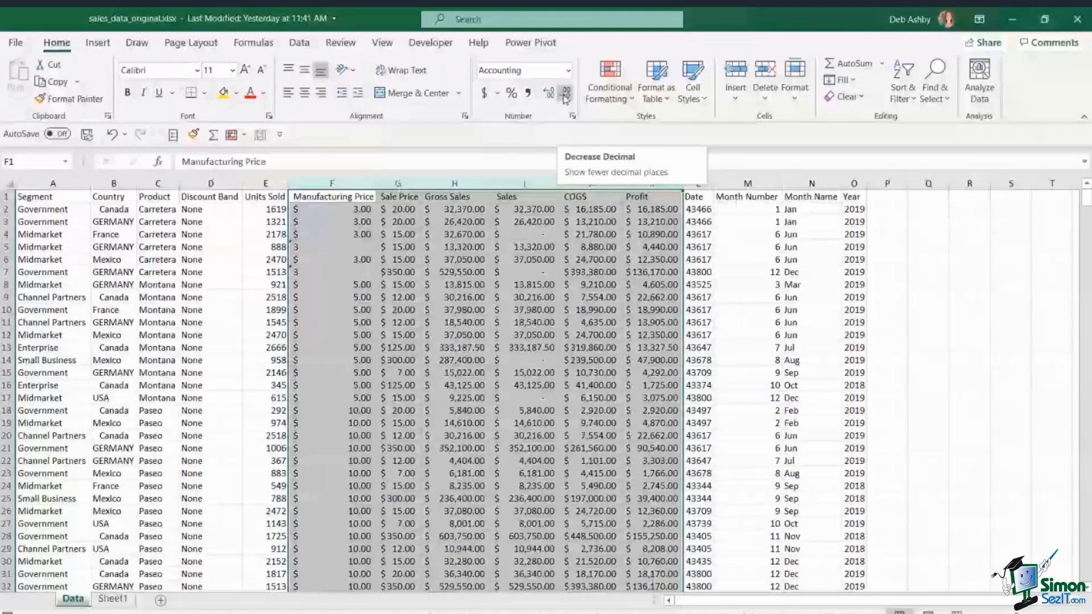
# Widen the Date column slightly and format its values as Short Date
pyautogui.click(698, 183)
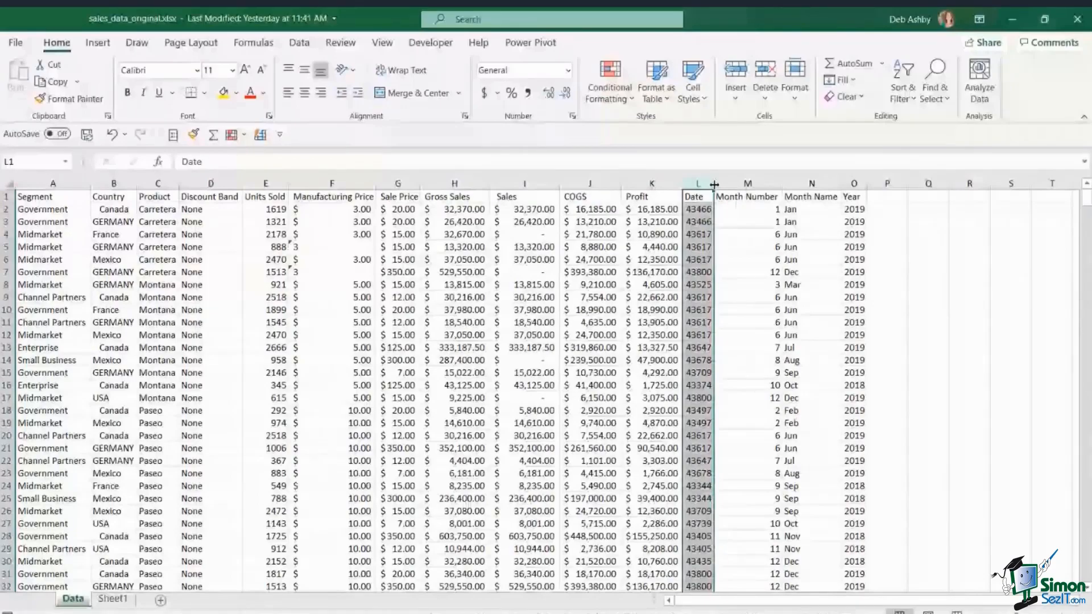
pyautogui.moveTo(714, 184); pyautogui.dragTo(732, 184)
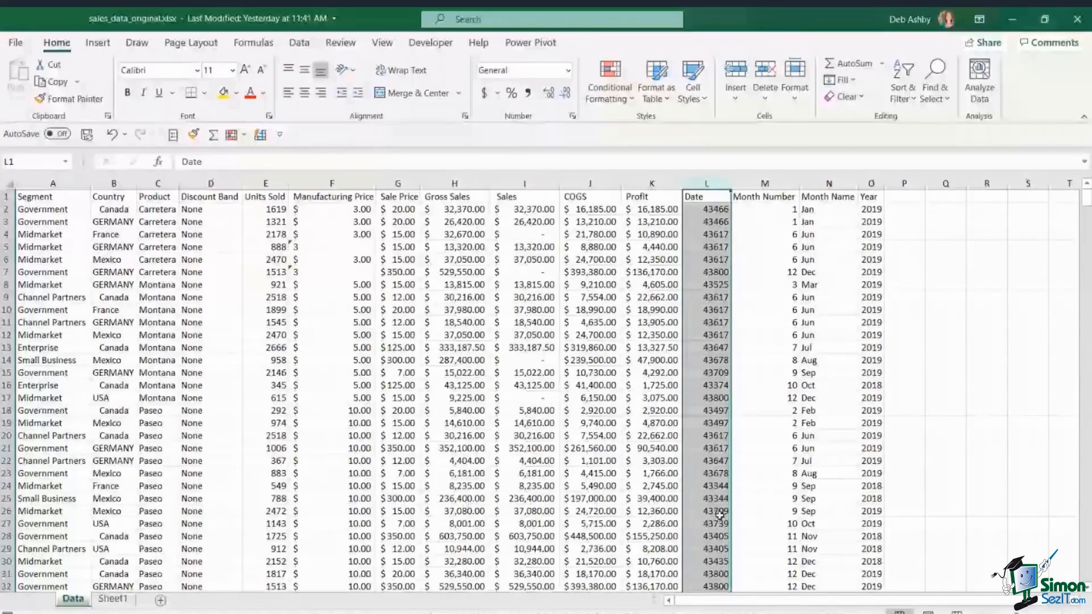
pyautogui.click(567, 70)
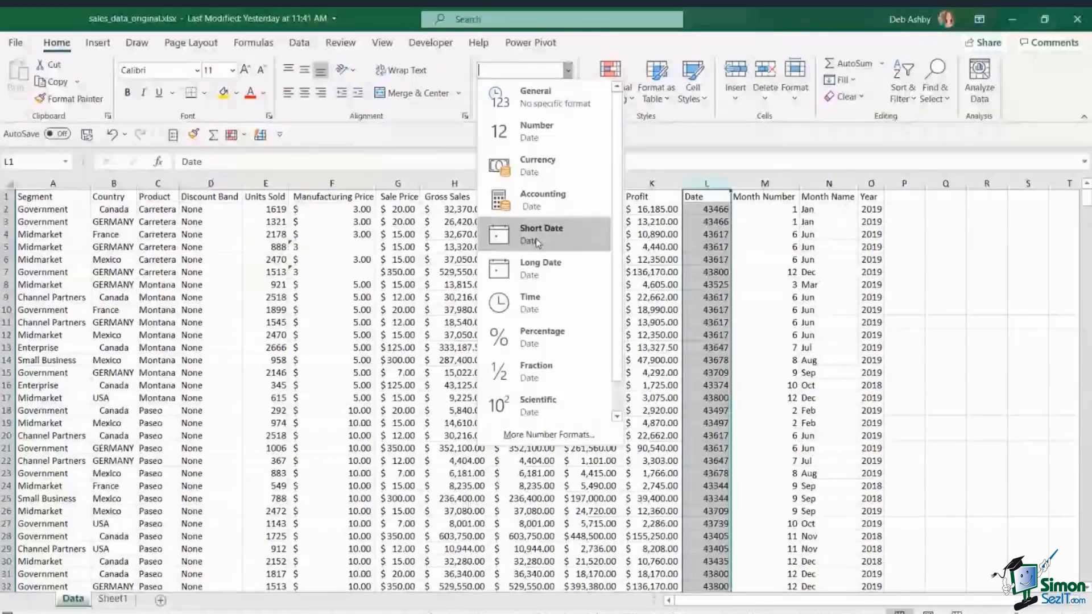
pyautogui.click(536, 238)
pyautogui.click(765, 183)
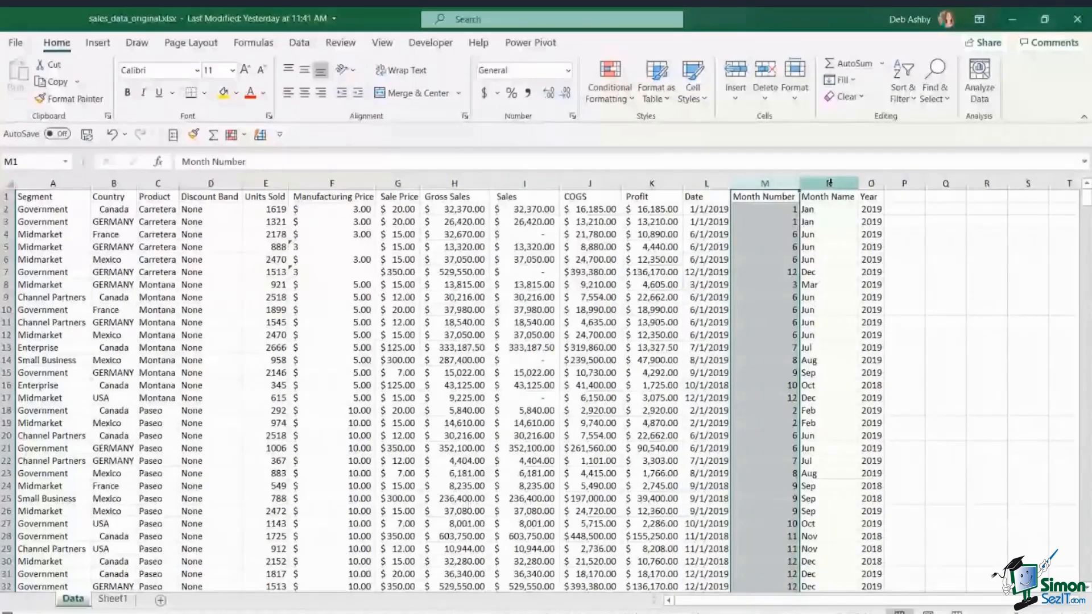
pyautogui.click(829, 183)
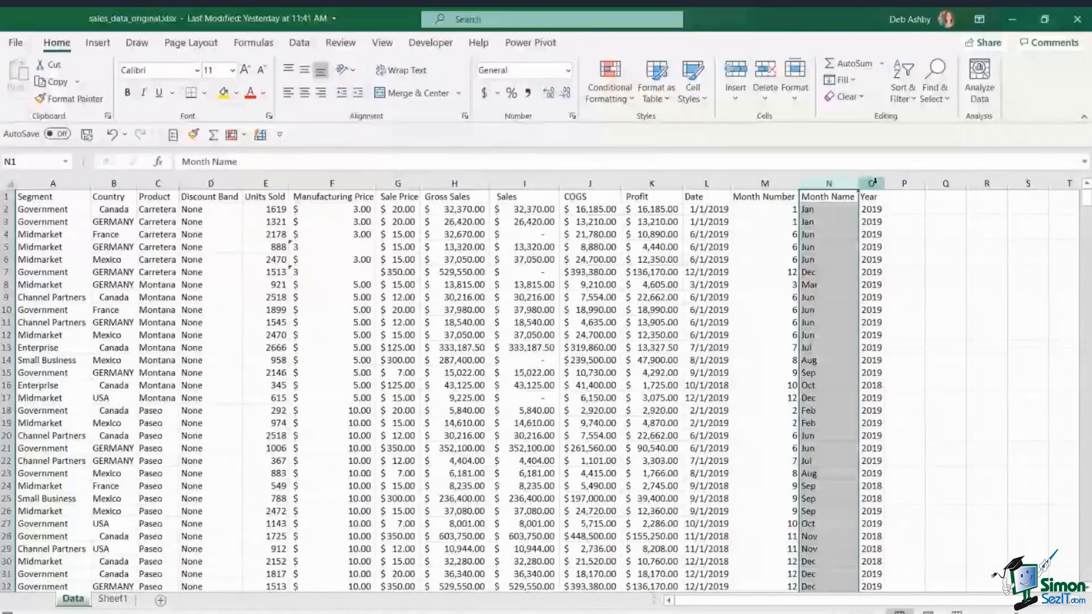
pyautogui.click(589, 285)
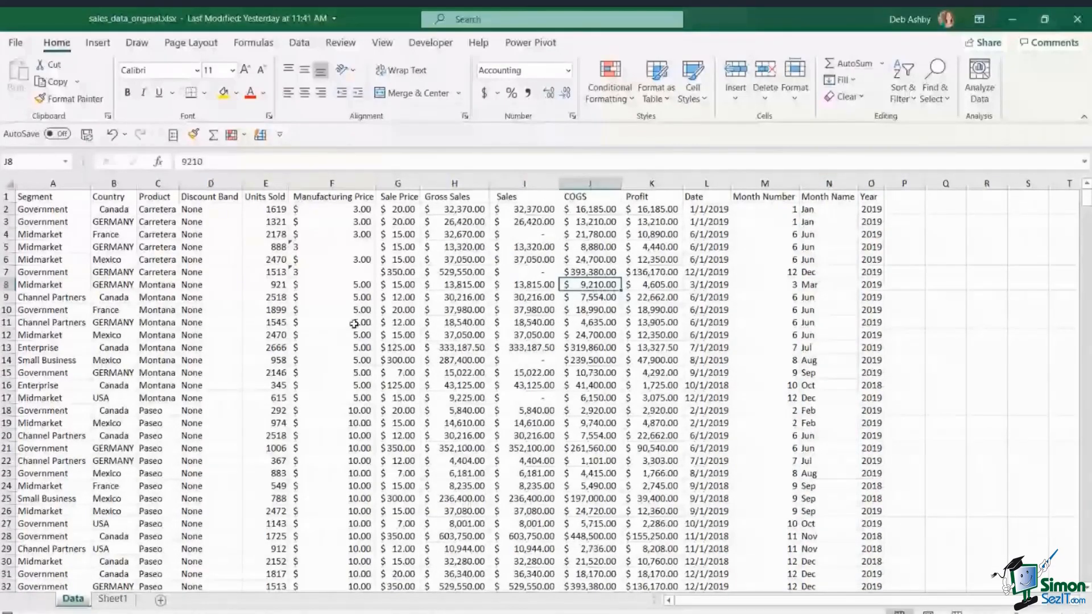
# Examine the left-aligned values in Manufacturing Price cells F5 and F7 and the error-checking options offered for them
pyautogui.click(332, 184)
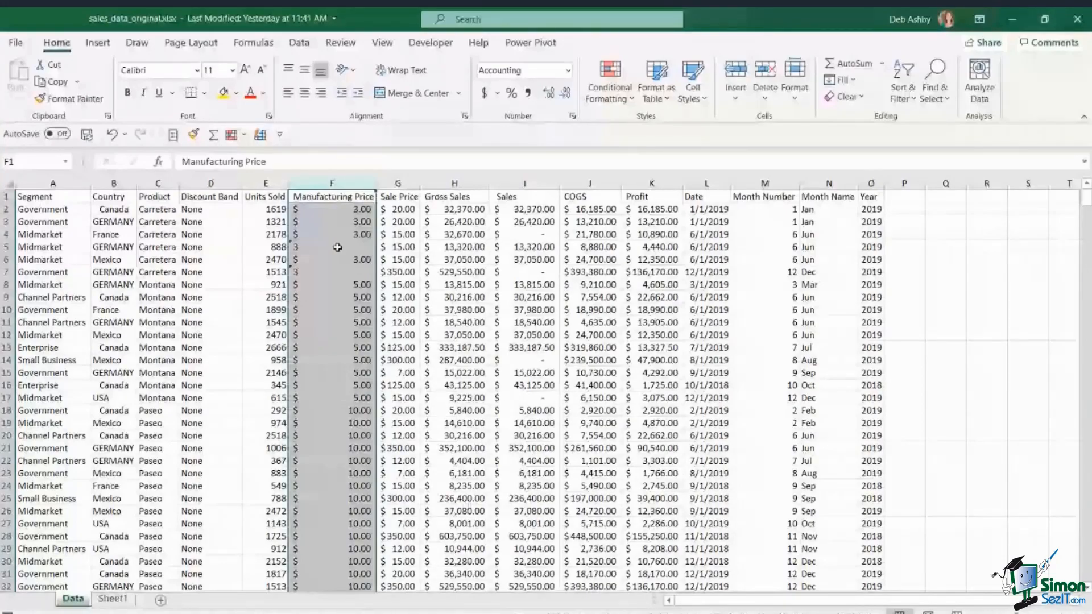
pyautogui.moveTo(337, 247); pyautogui.dragTo(303, 275)
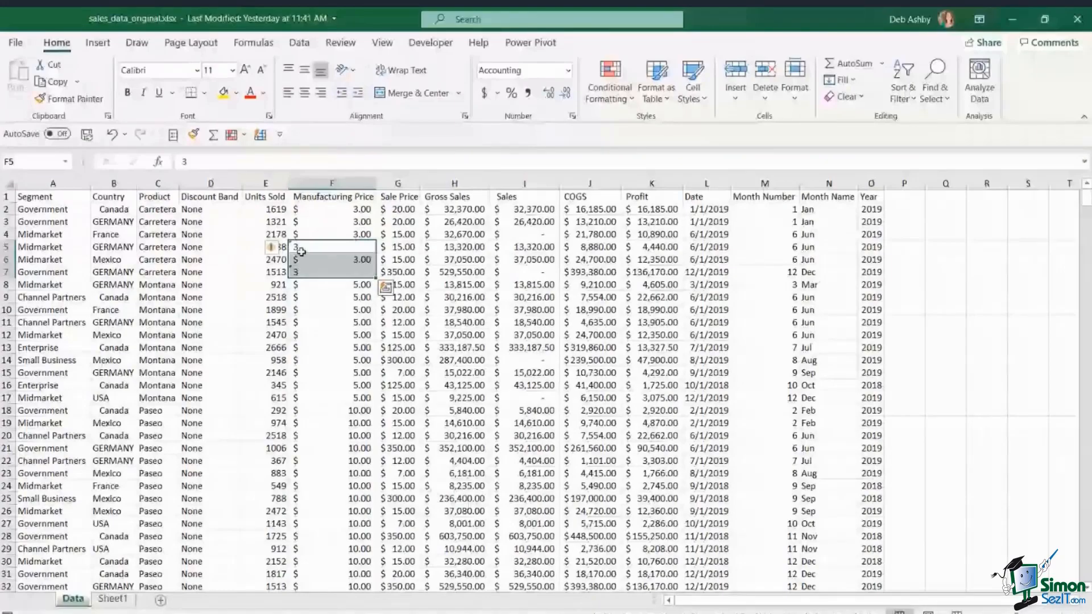
pyautogui.click(272, 249)
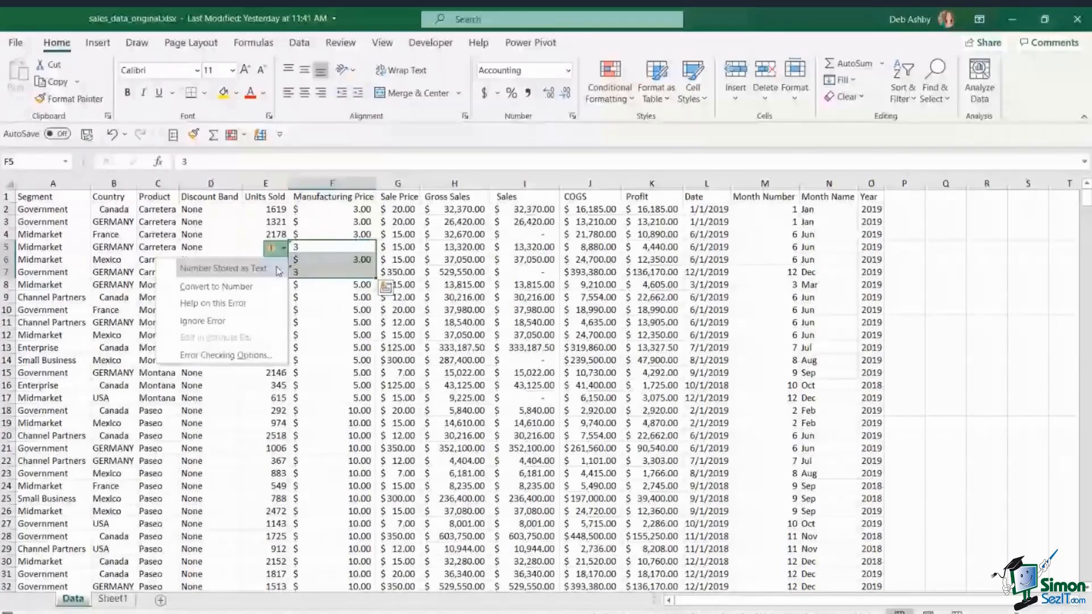
pyautogui.click(351, 245)
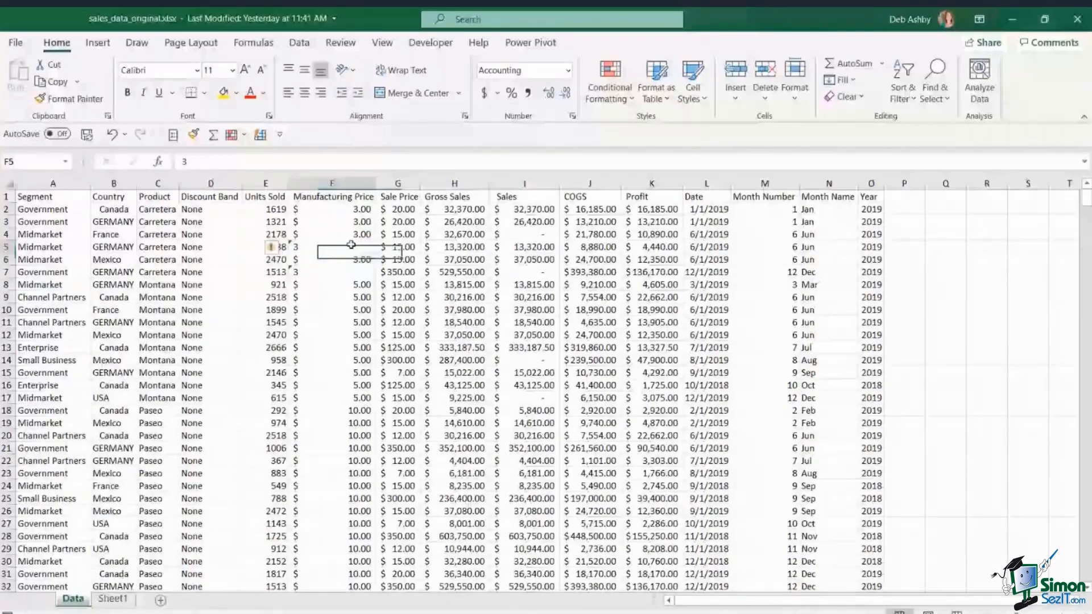
pyautogui.click(324, 273)
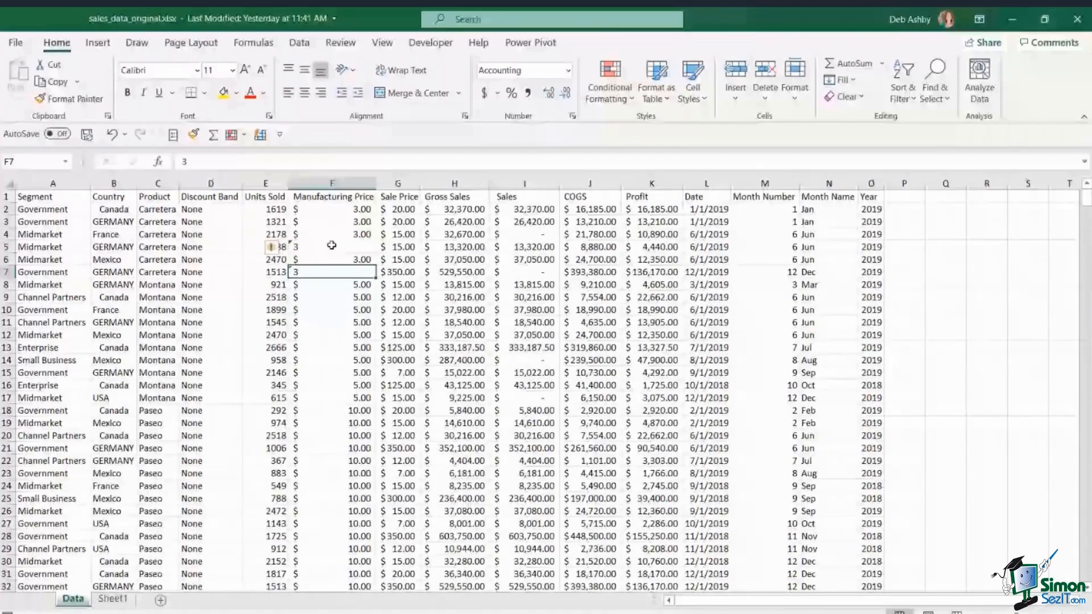
pyautogui.click(350, 182)
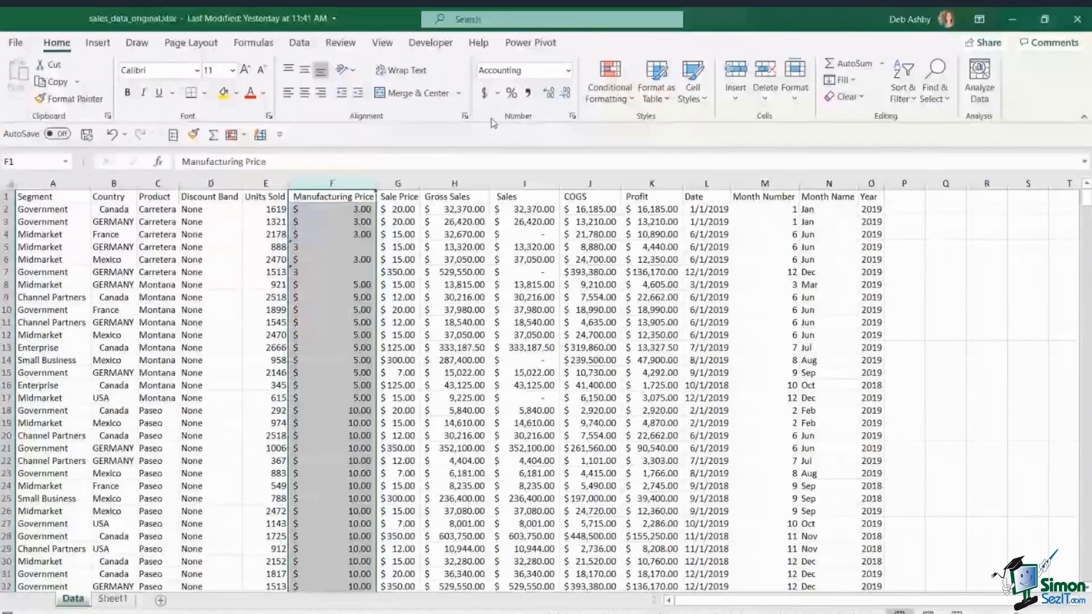
pyautogui.click(332, 249)
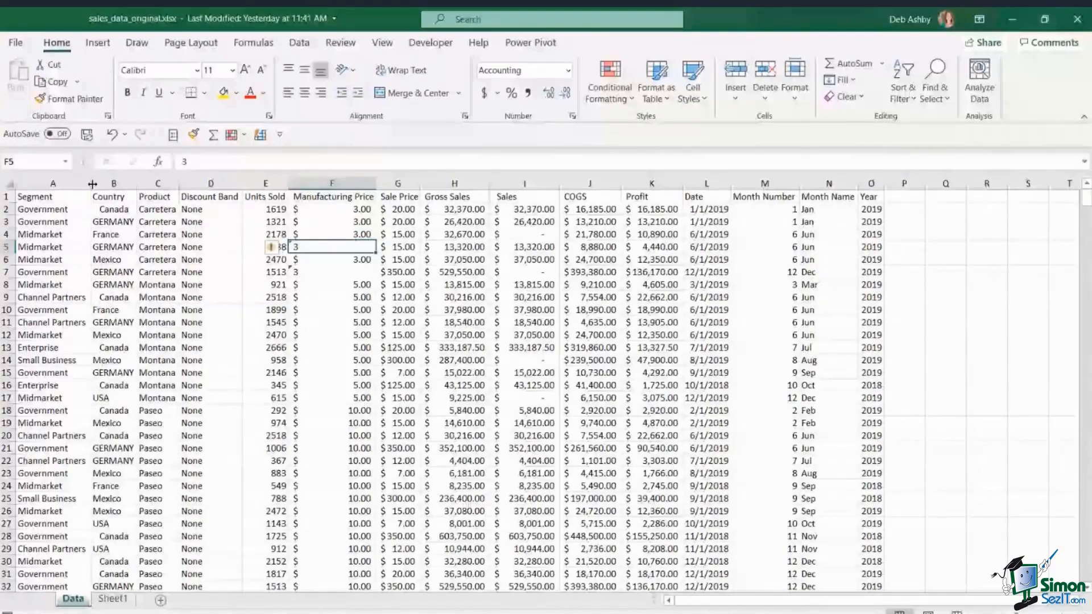
# Widen the Segment column and slightly widen the Sale Price column
pyautogui.moveTo(92, 184); pyautogui.dragTo(93, 183)
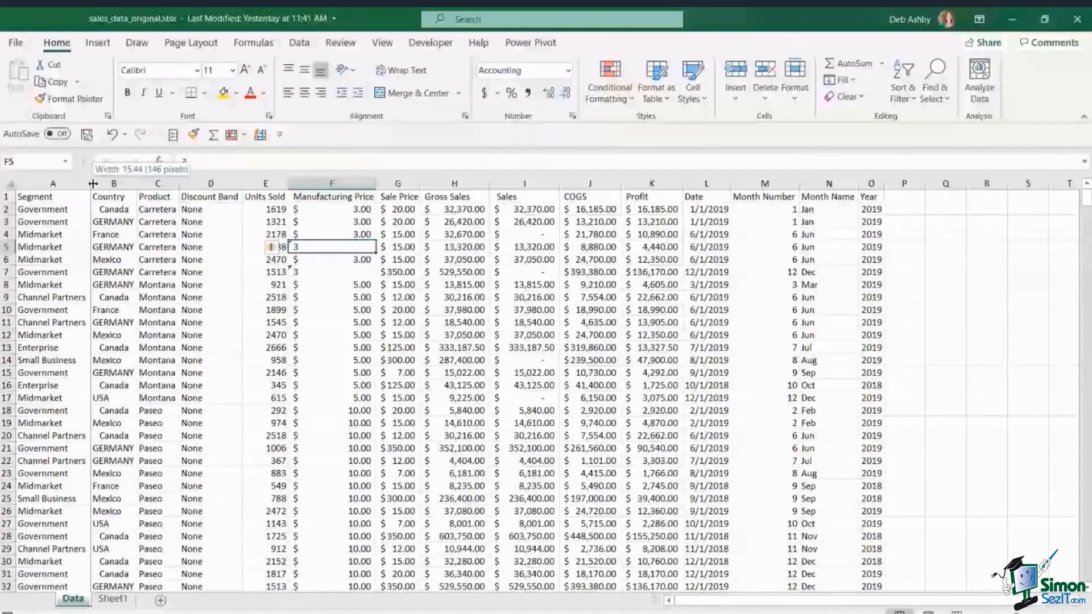
pyautogui.moveTo(92, 184); pyautogui.dragTo(120, 184)
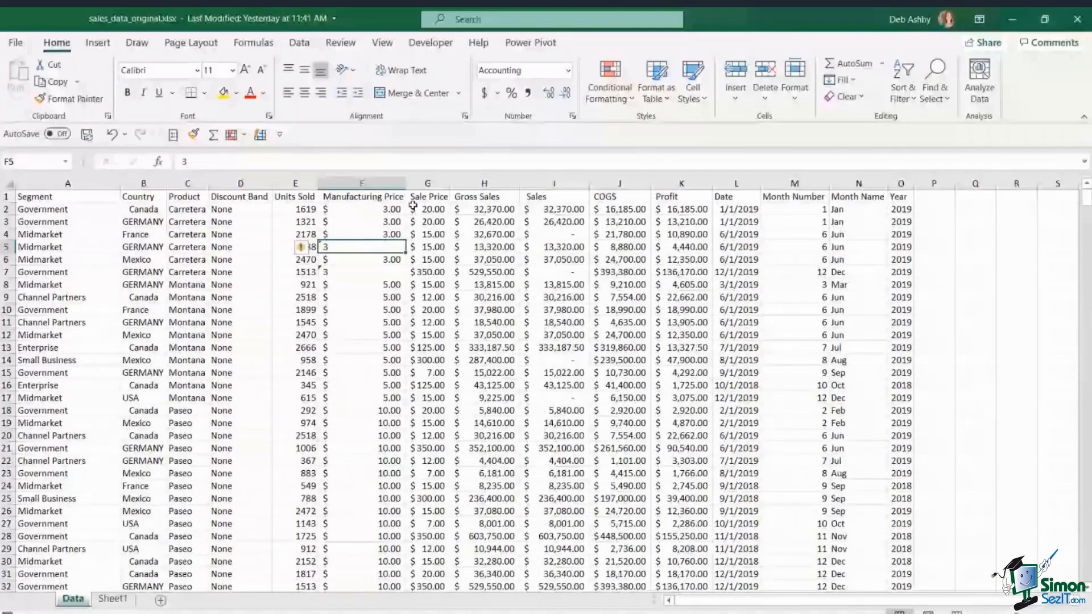
pyautogui.moveTo(450, 184); pyautogui.dragTo(457, 184)
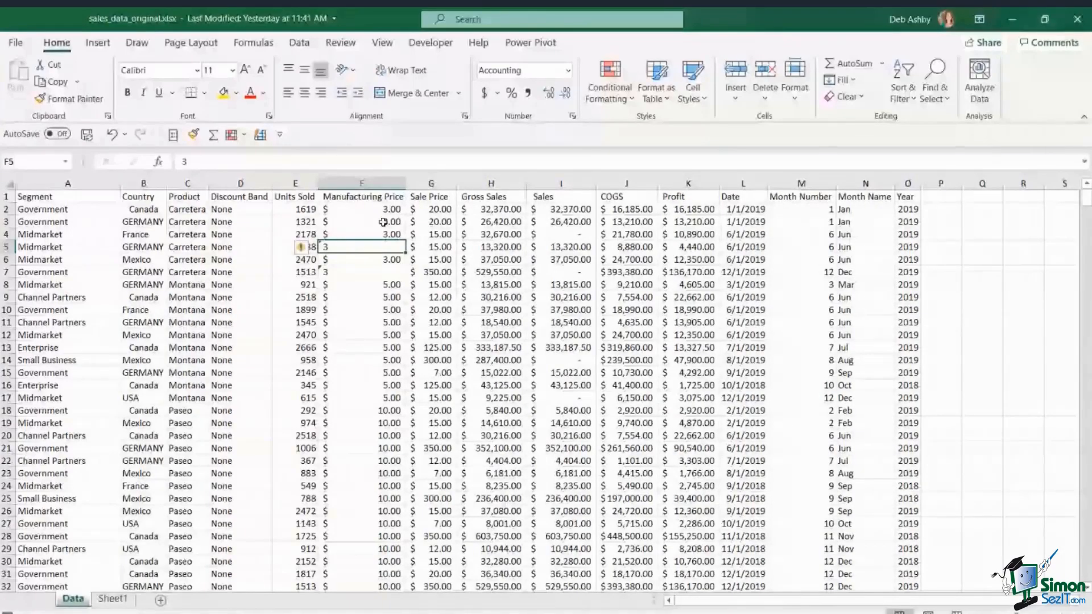
# Convert the number stored as text in Manufacturing Price cell F5 to a number and apply the Accounting format to it
pyautogui.click(339, 273)
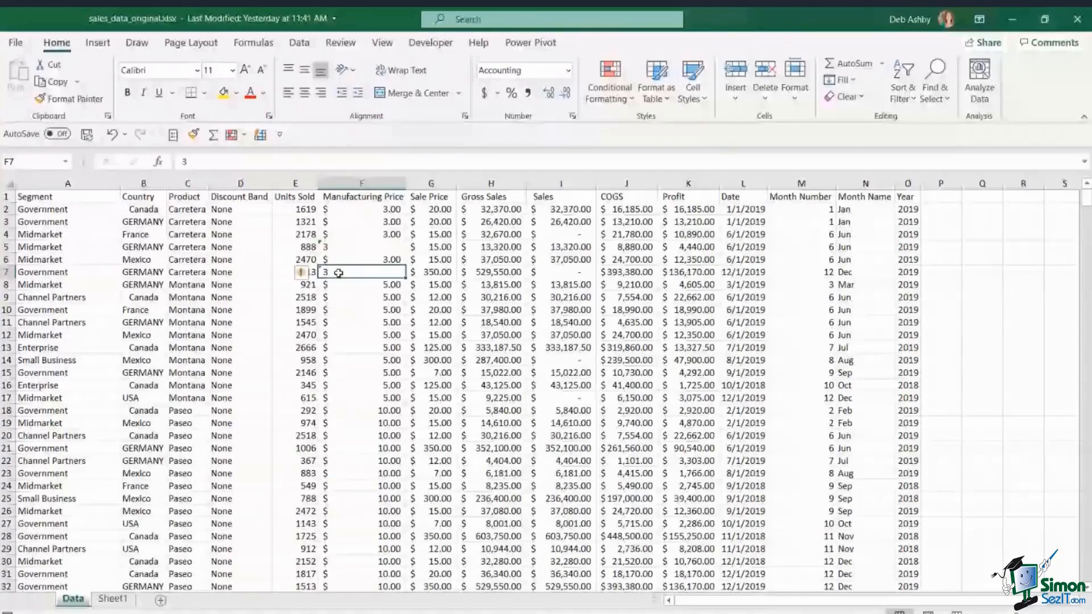
pyautogui.click(358, 251)
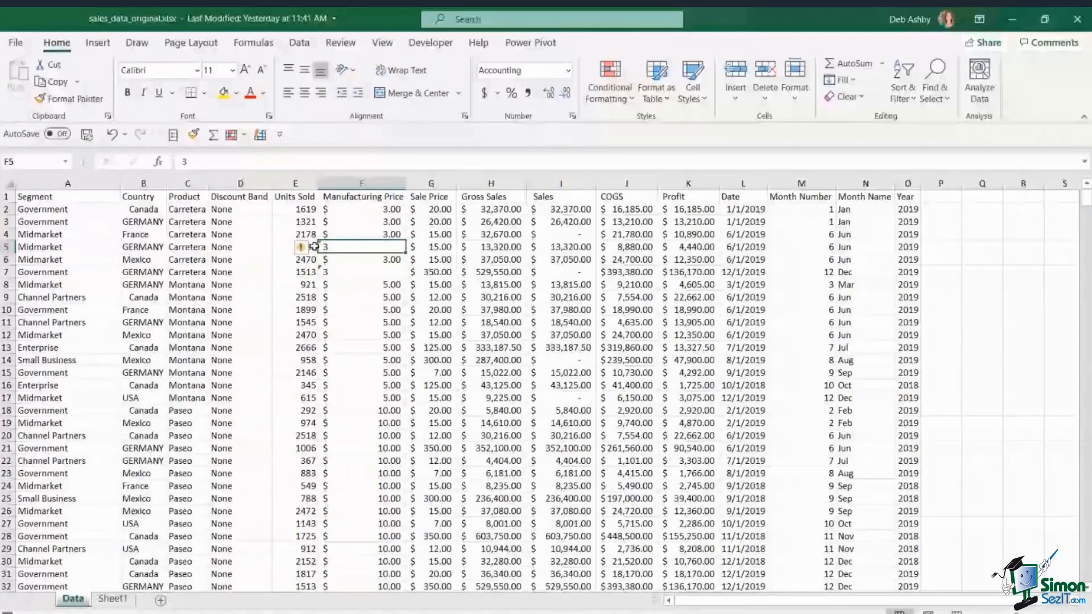
pyautogui.click(313, 247)
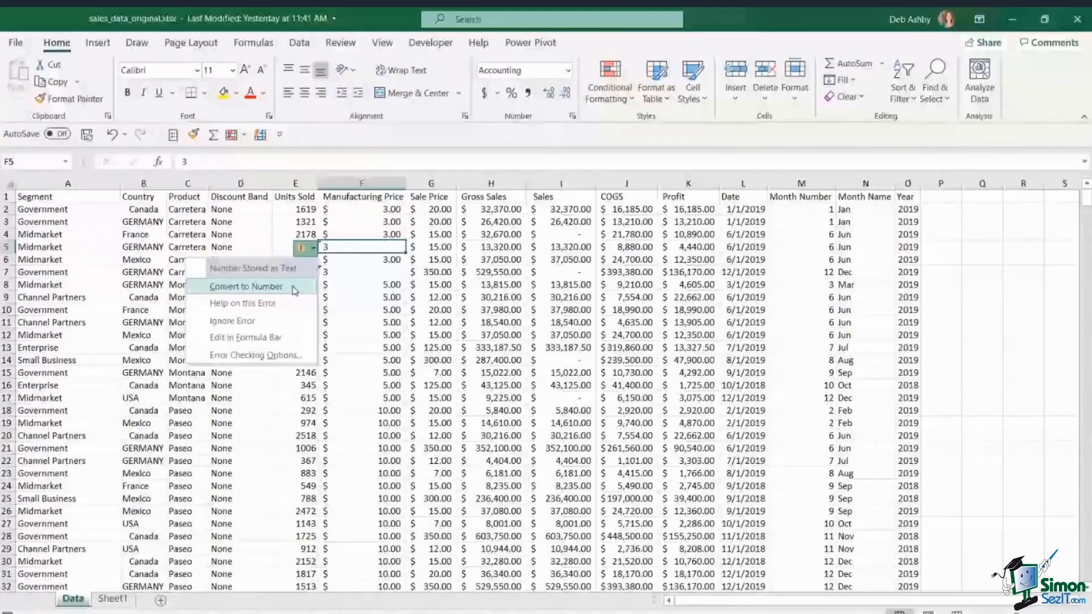
pyautogui.click(294, 288)
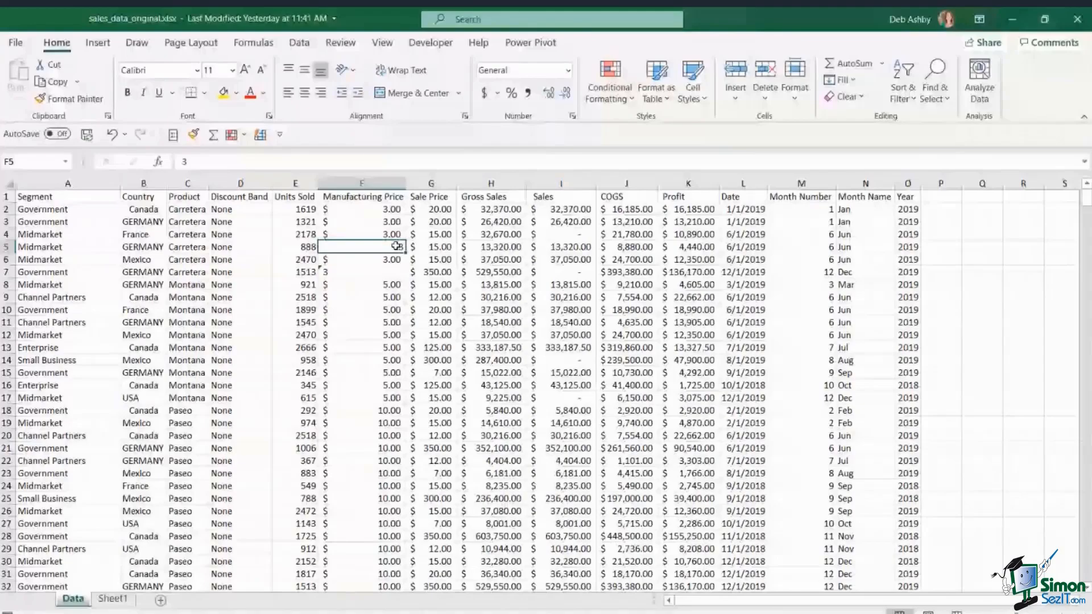
pyautogui.click(567, 72)
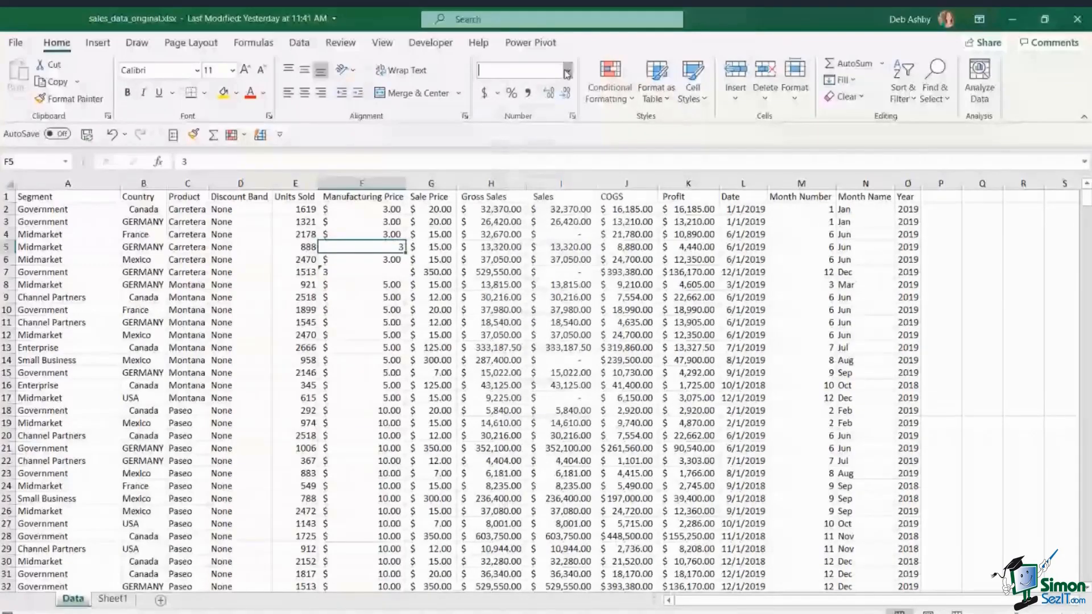
pyautogui.click(512, 206)
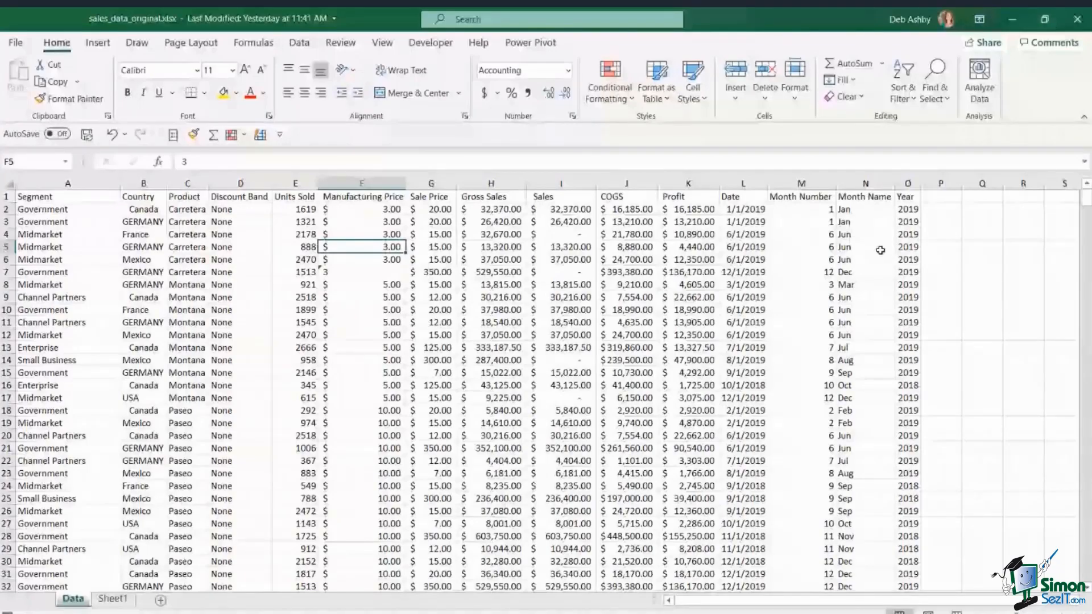
# Enter 1 in empty cell Q4, copy it, and use Paste Special on F7 to turn its text value into a number
pyautogui.click(973, 247)
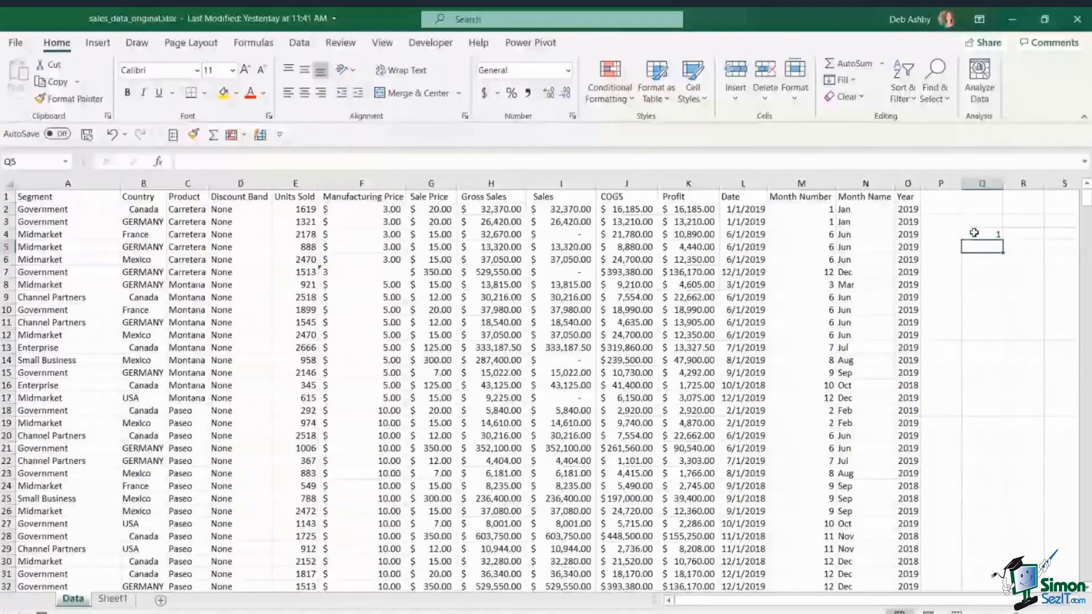
pyautogui.click(974, 233)
pyautogui.hotkey('ctrl', 'c')
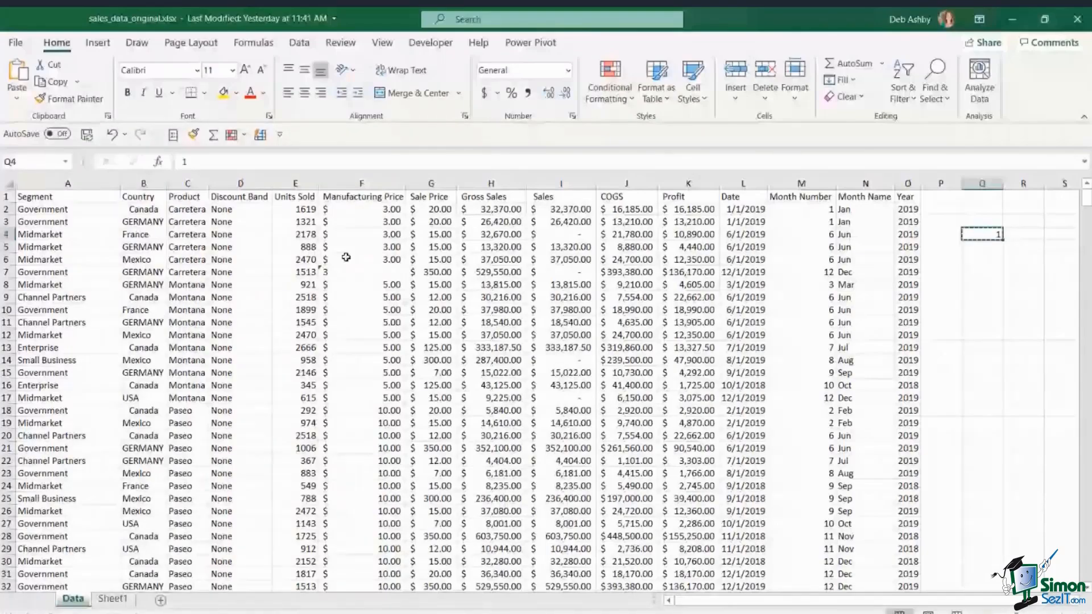
pyautogui.click(373, 270)
pyautogui.click(17, 98)
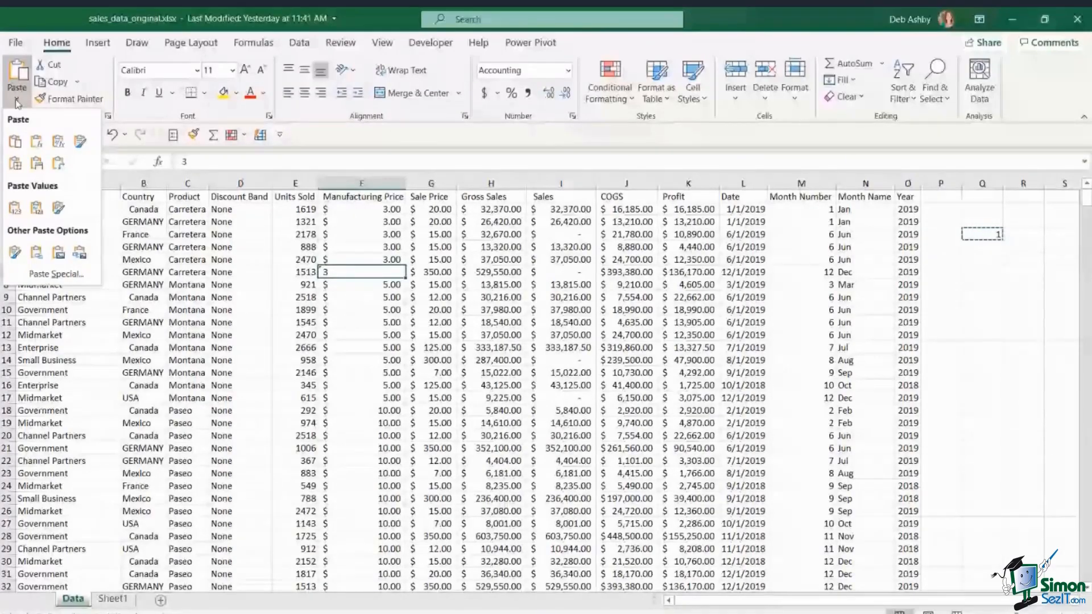
pyautogui.click(36, 274)
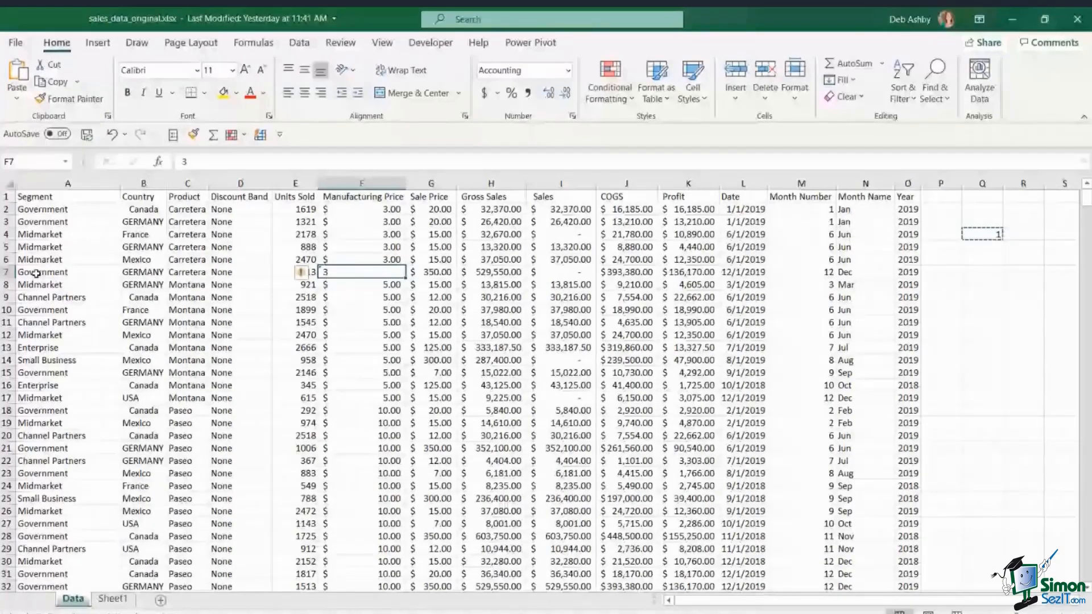
pyautogui.click(388, 285)
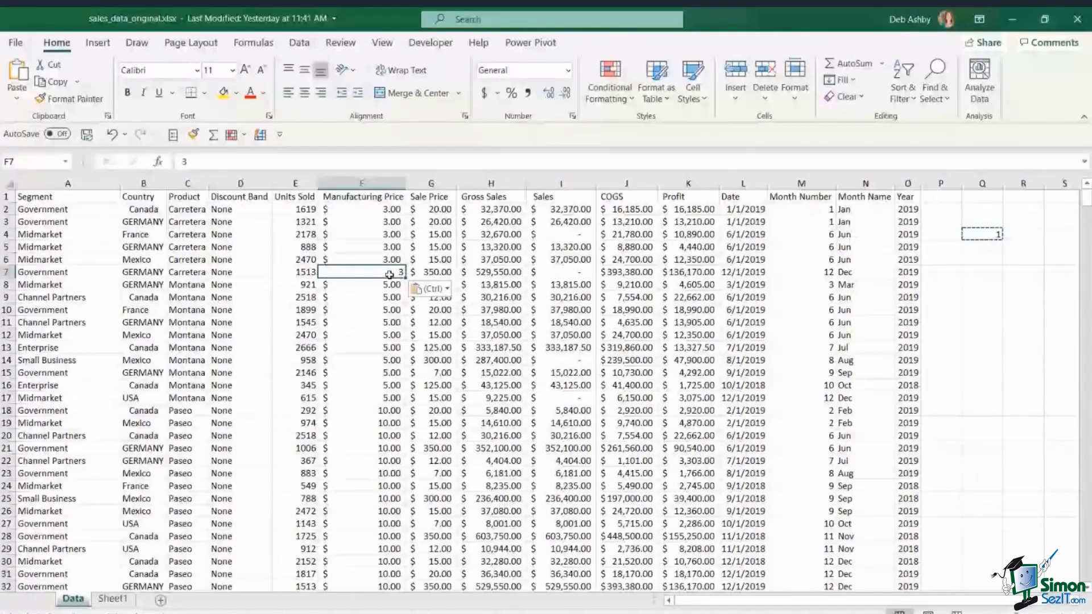
# Apply the Accounting format to F7 and clear the helper value from Q4
pyautogui.press('Escape')
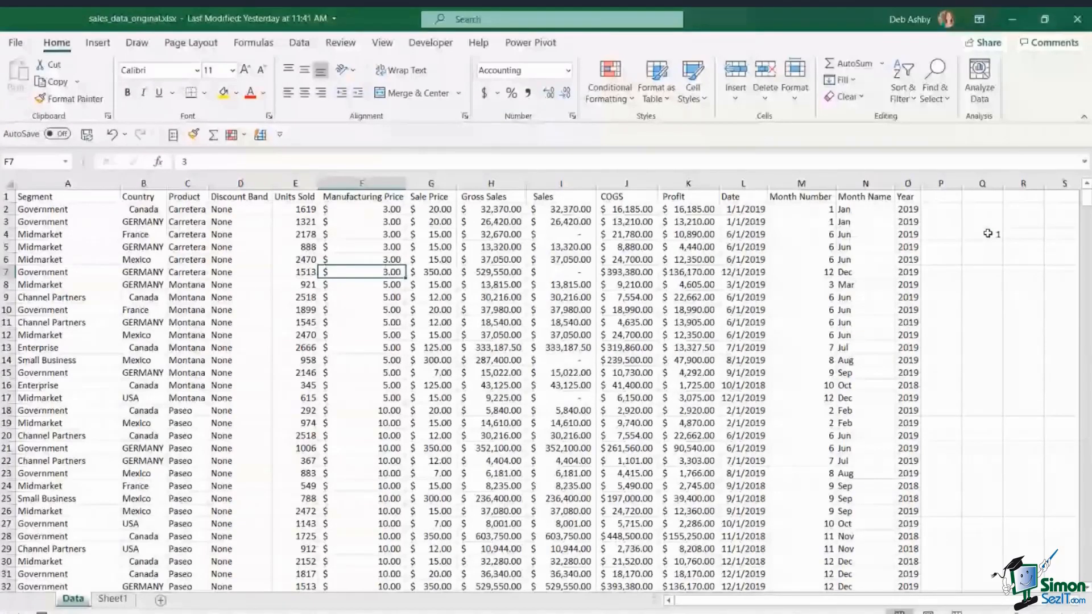
pyautogui.click(988, 234)
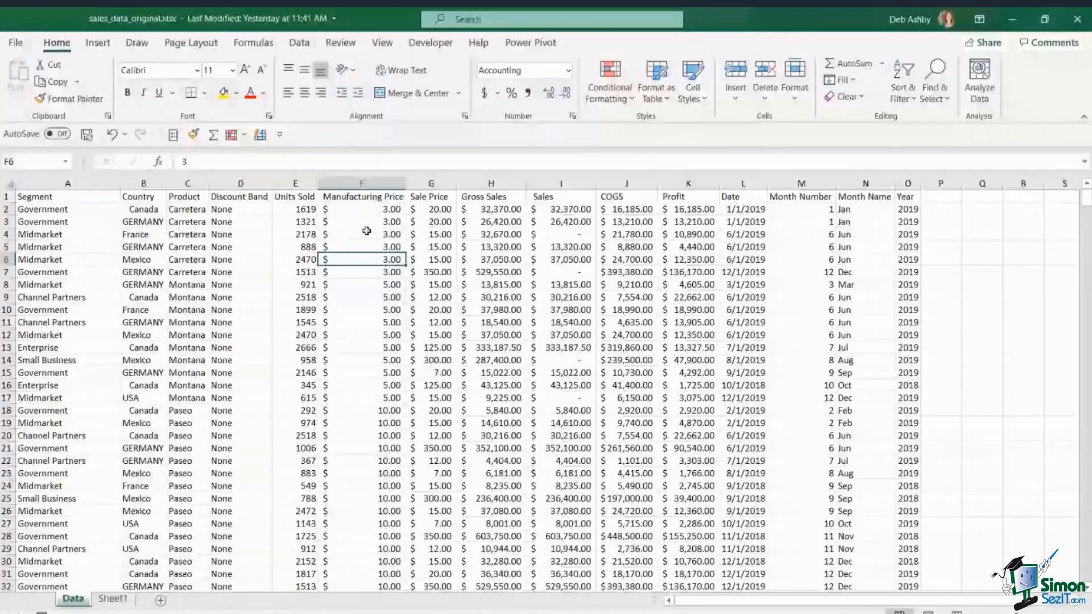
pyautogui.click(552, 297)
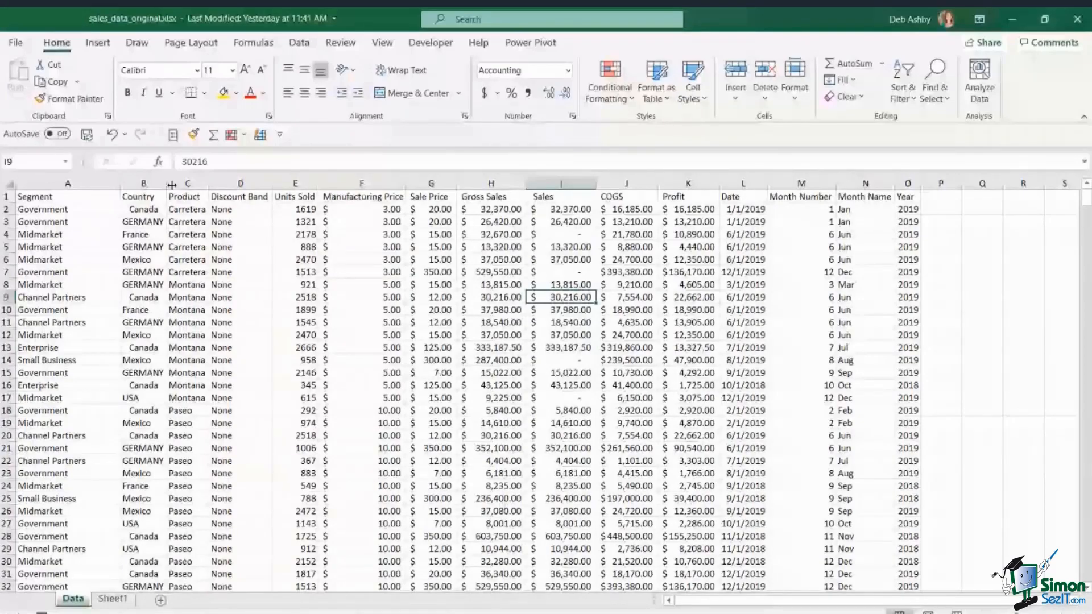
# Widen the Country column and examine its entries for stray leading spaces and inconsistent capitalization
pyautogui.moveTo(171, 185); pyautogui.dragTo(197, 185)
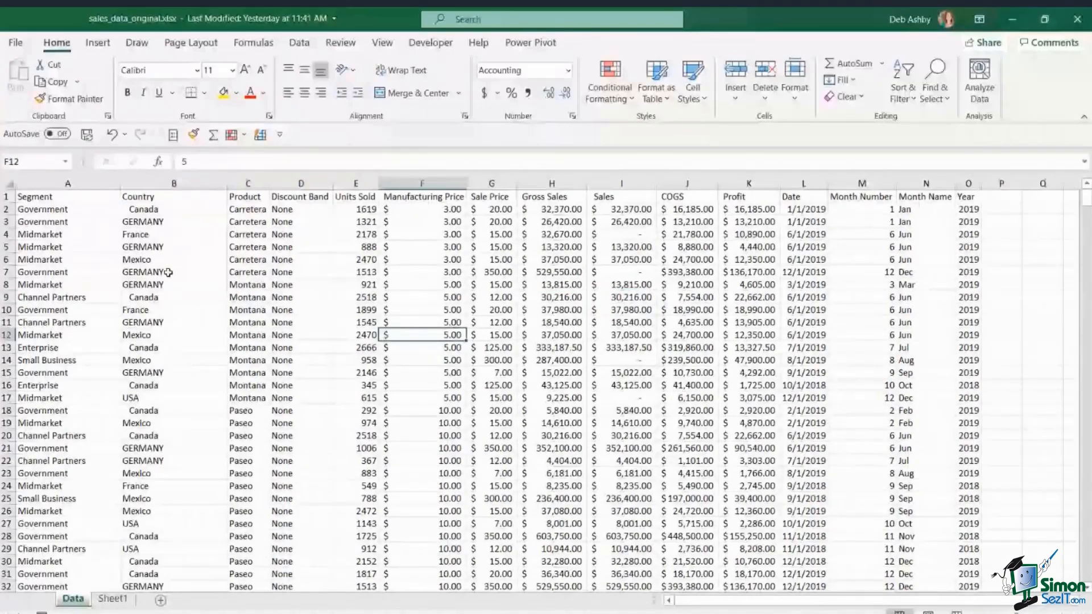
pyautogui.click(179, 207)
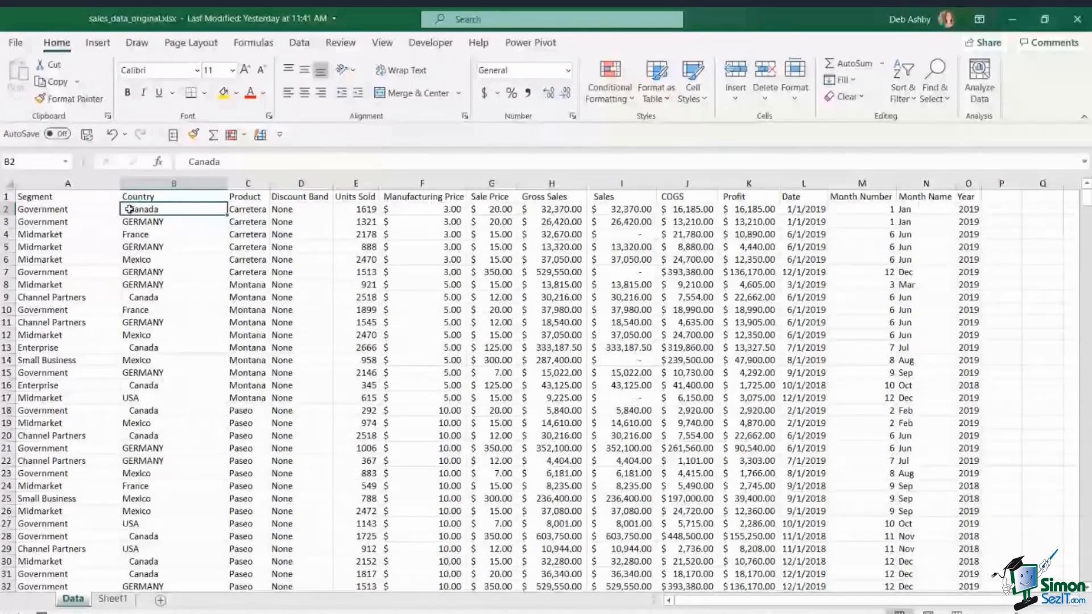
pyautogui.click(167, 436)
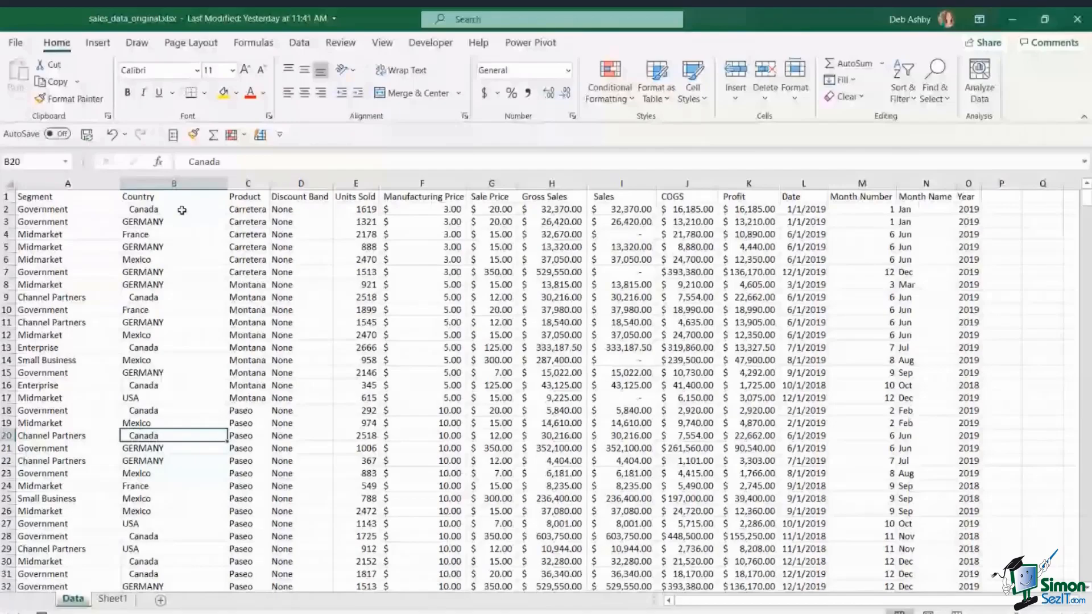
pyautogui.moveTo(182, 210); pyautogui.dragTo(167, 517)
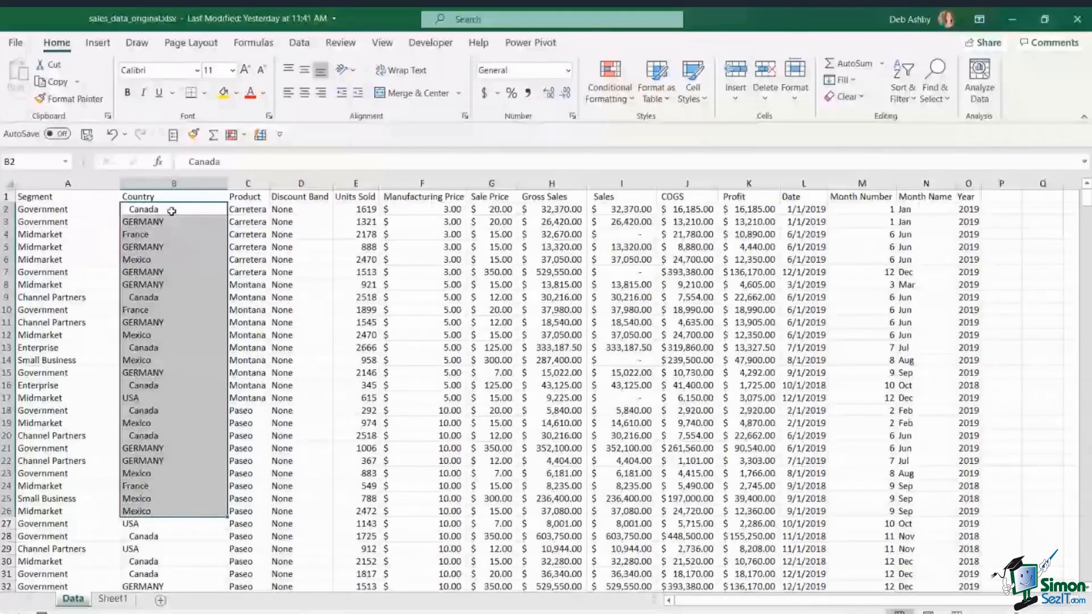
pyautogui.press('Down')
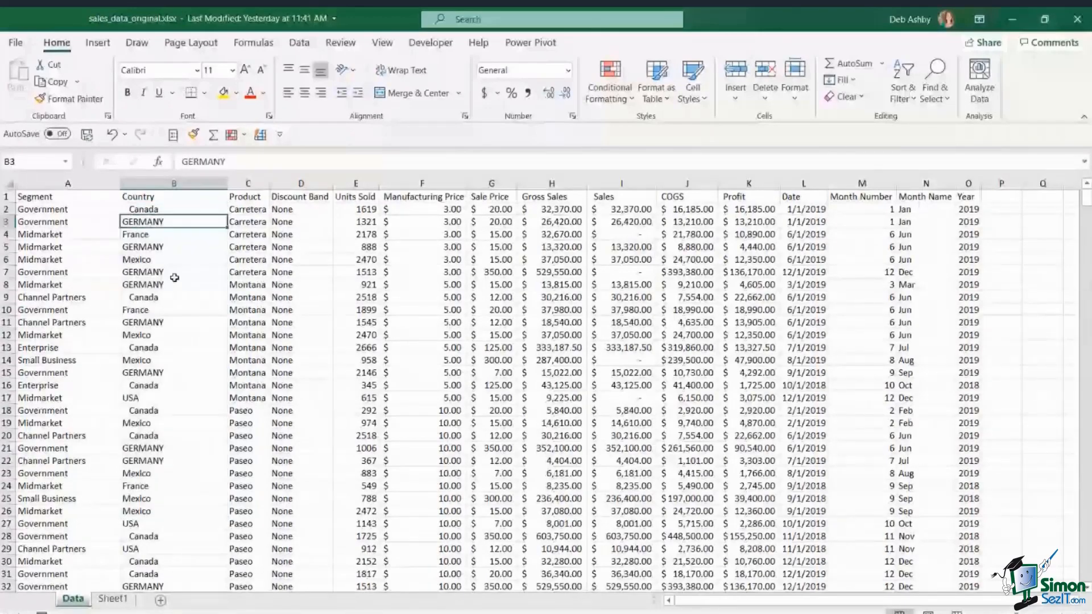
pyautogui.click(176, 284)
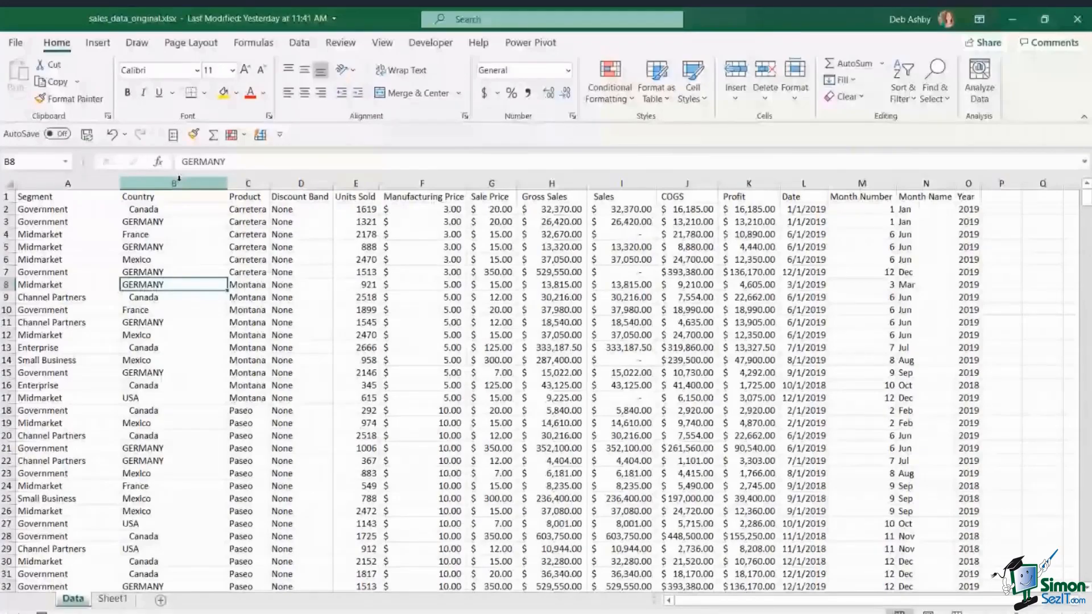
# Insert a blank column between the Country and Product columns
pyautogui.click(243, 182)
pyautogui.rightClick(245, 182)
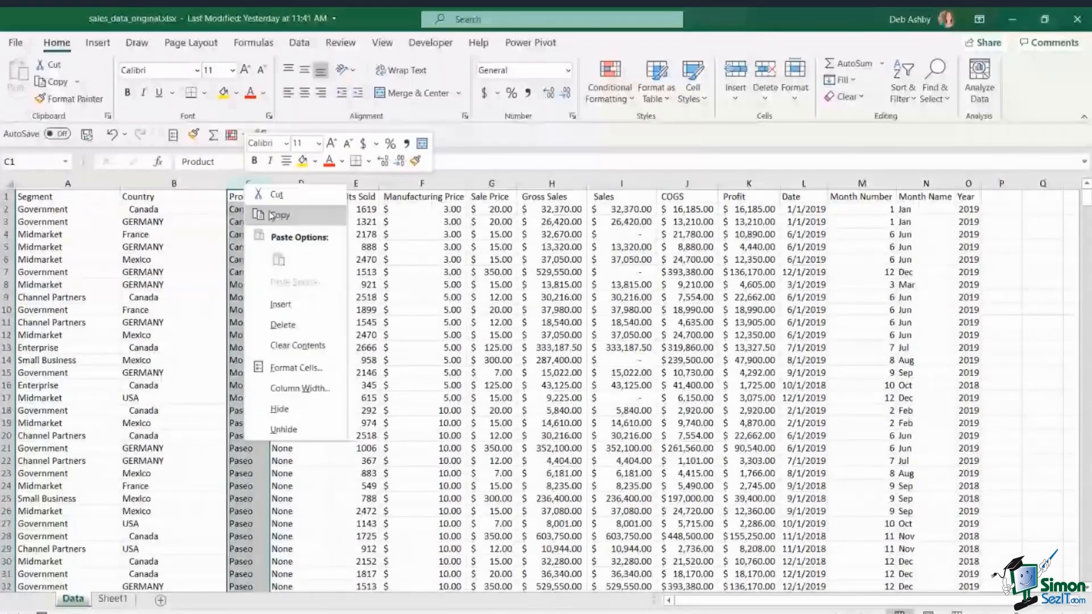
pyautogui.click(268, 303)
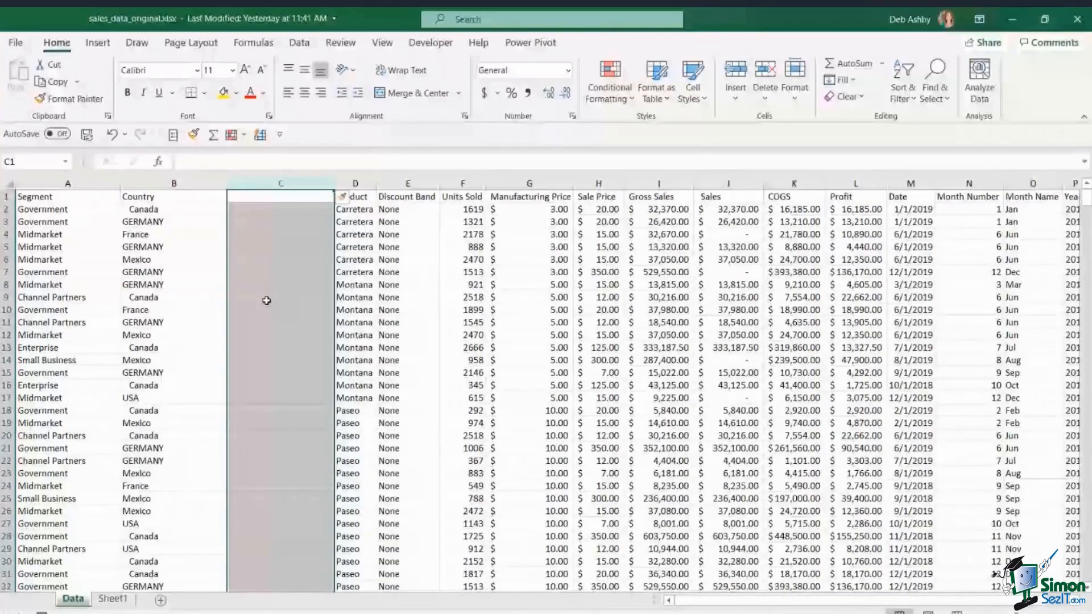
# Enter the formula =TRIM(B2) in C2 to strip the extra spaces from the first Country value
pyautogui.press('Down')
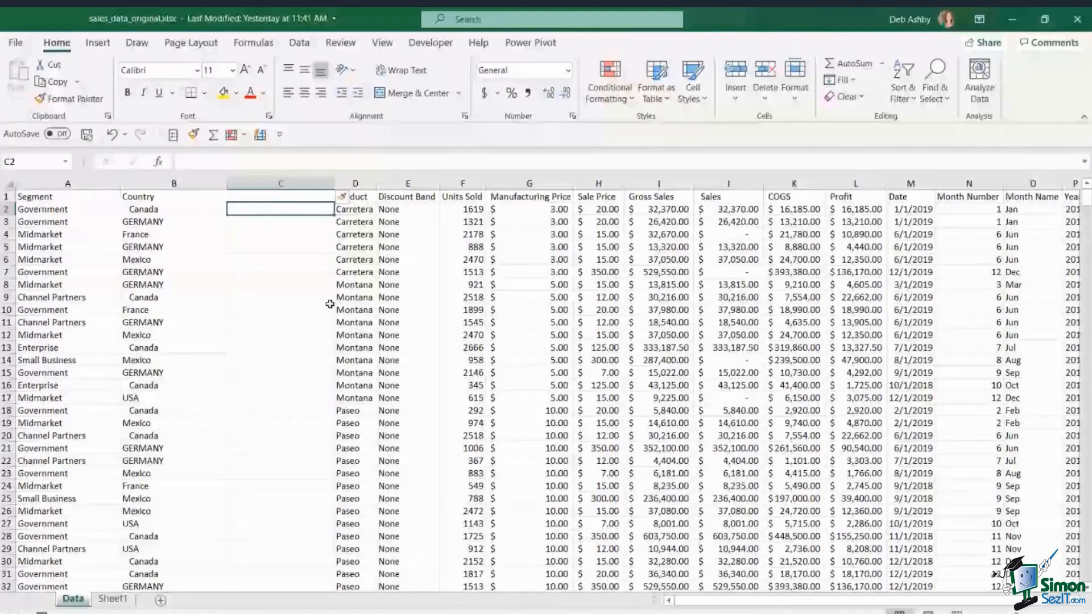
pyautogui.write('=TRIM')
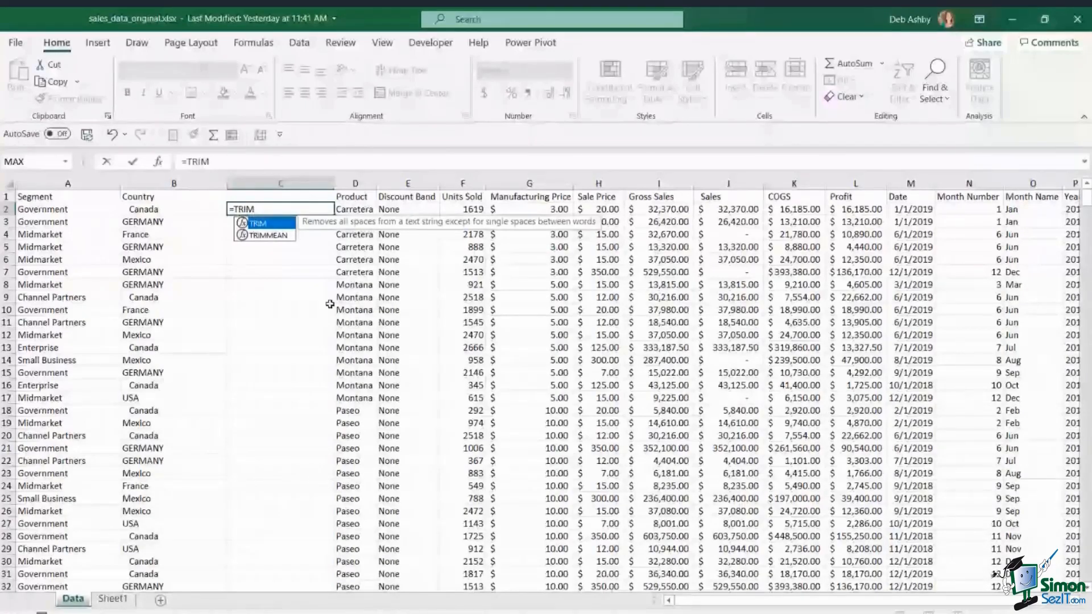
pyautogui.write('(')
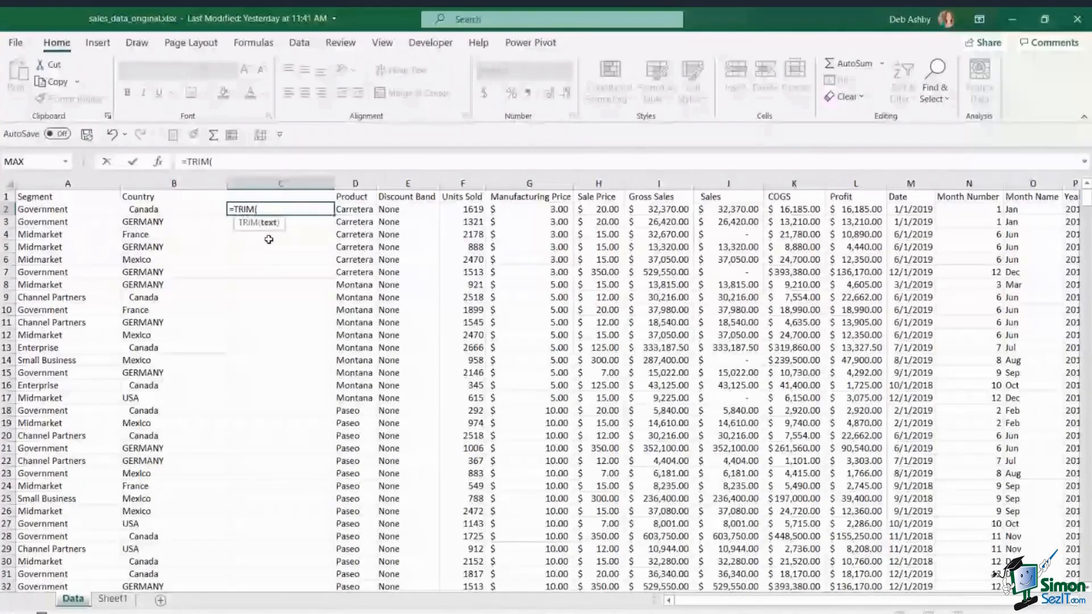
pyautogui.press('Left')
pyautogui.write(')')
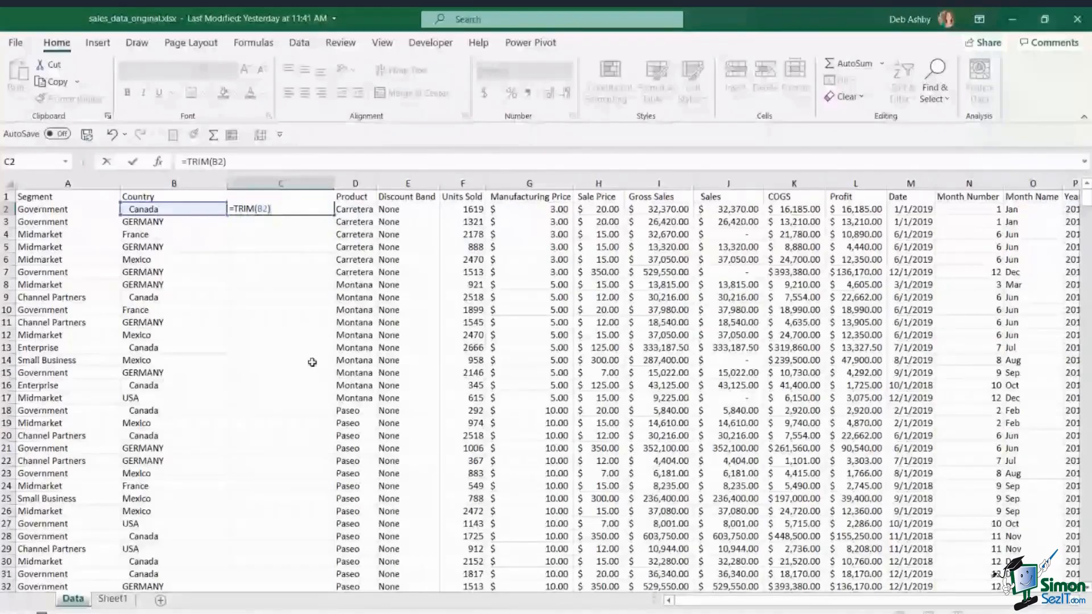
pyautogui.hotkey('ctrl', 'Return')
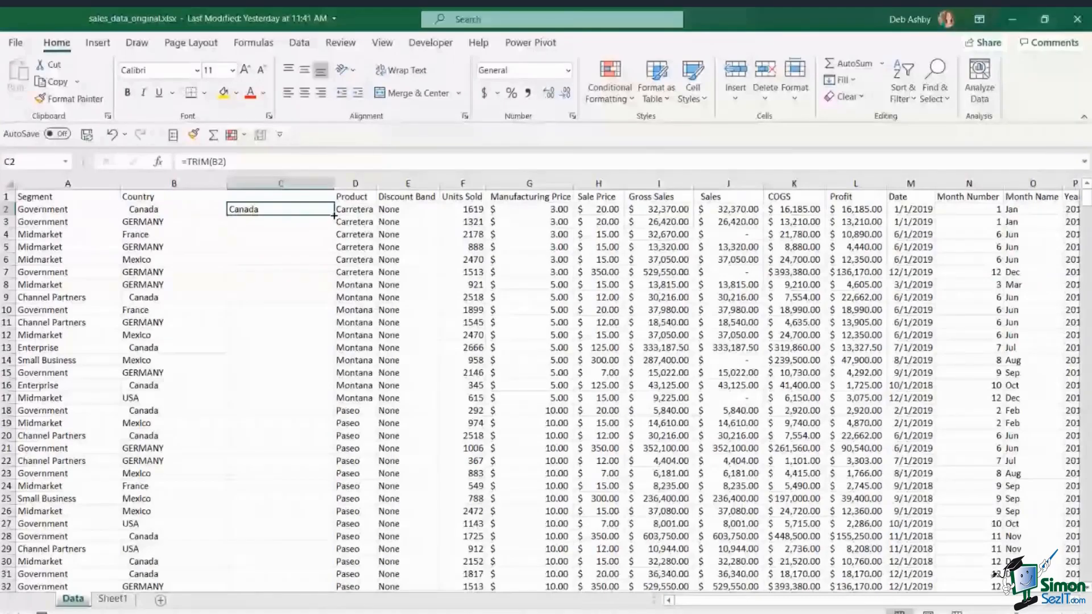
# Fill the TRIM formula down from C2 to C24 and compare the cleaned values with the Country column
pyautogui.moveTo(334, 216); pyautogui.dragTo(334, 487)
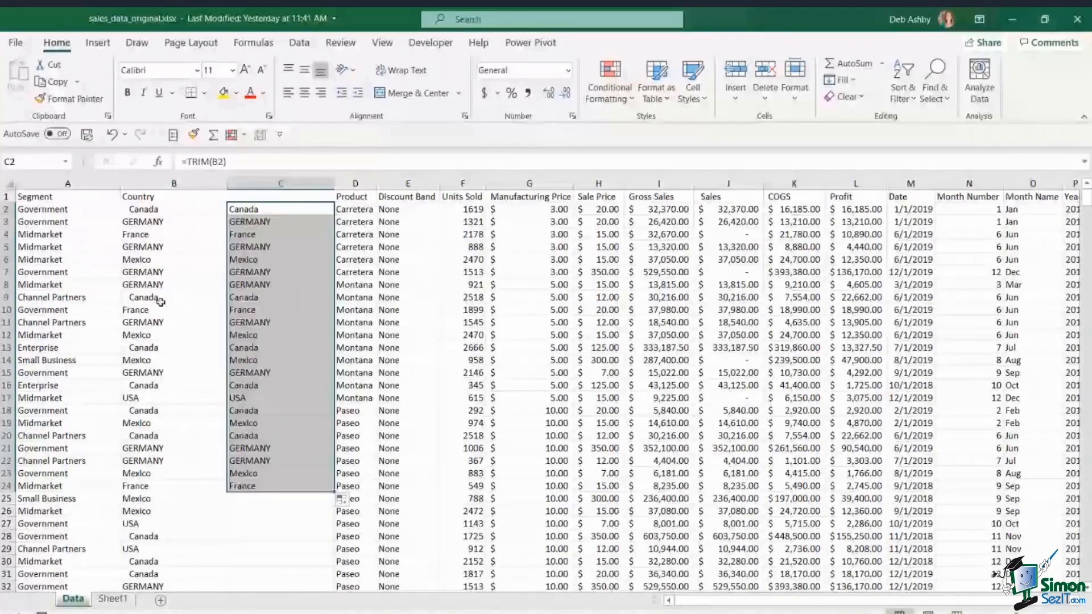
pyautogui.click(254, 299)
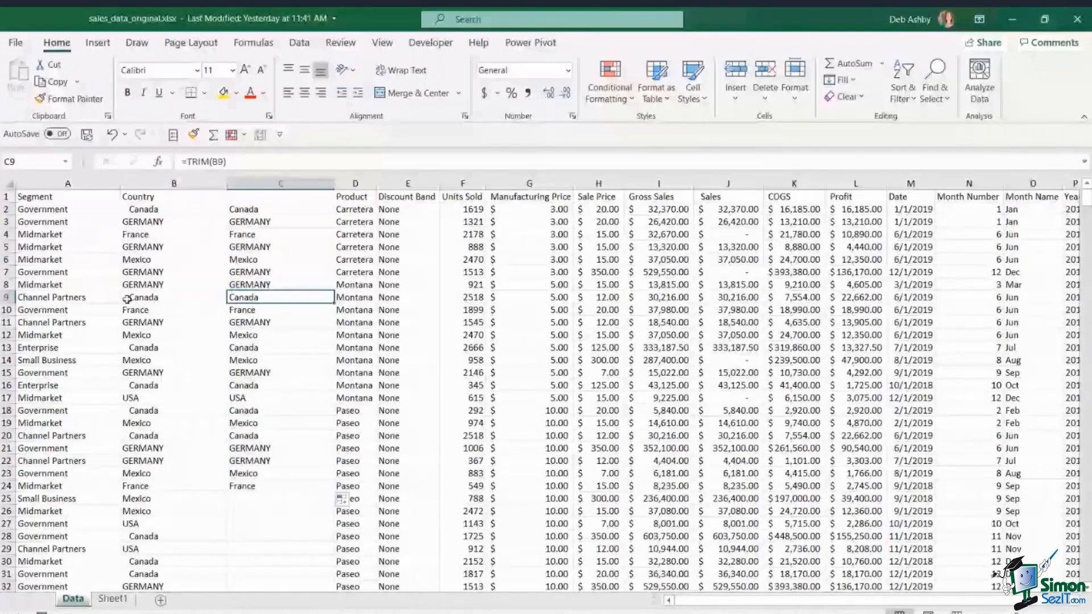
pyautogui.click(245, 408)
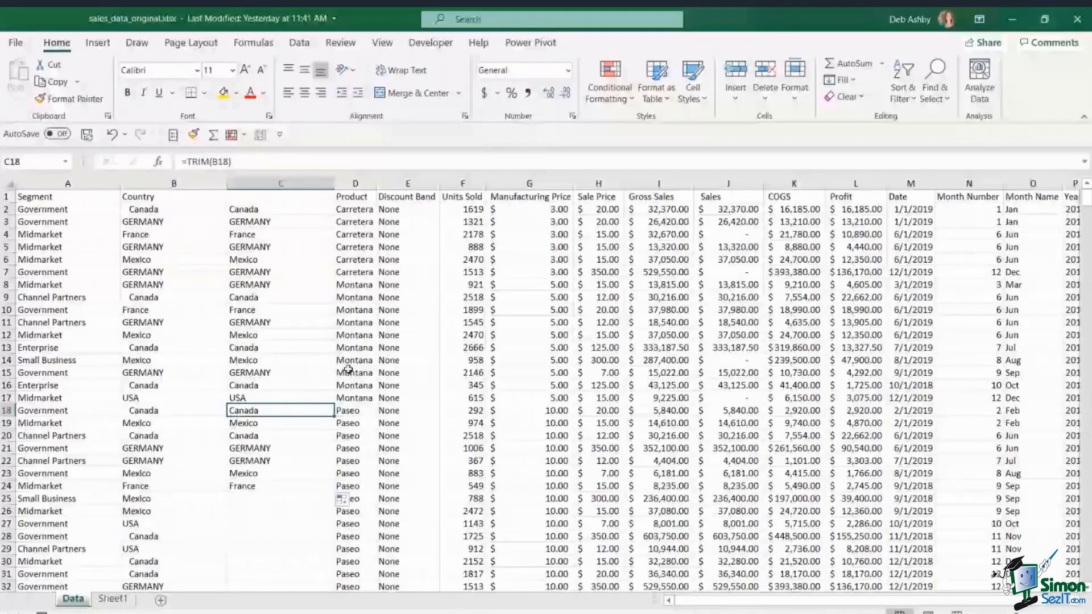
# Undo the TRIM formulas in column C and enter =UPPER(B2) in C2 to convert the first Country value to uppercase
pyautogui.hotkey('ctrl', 'z')
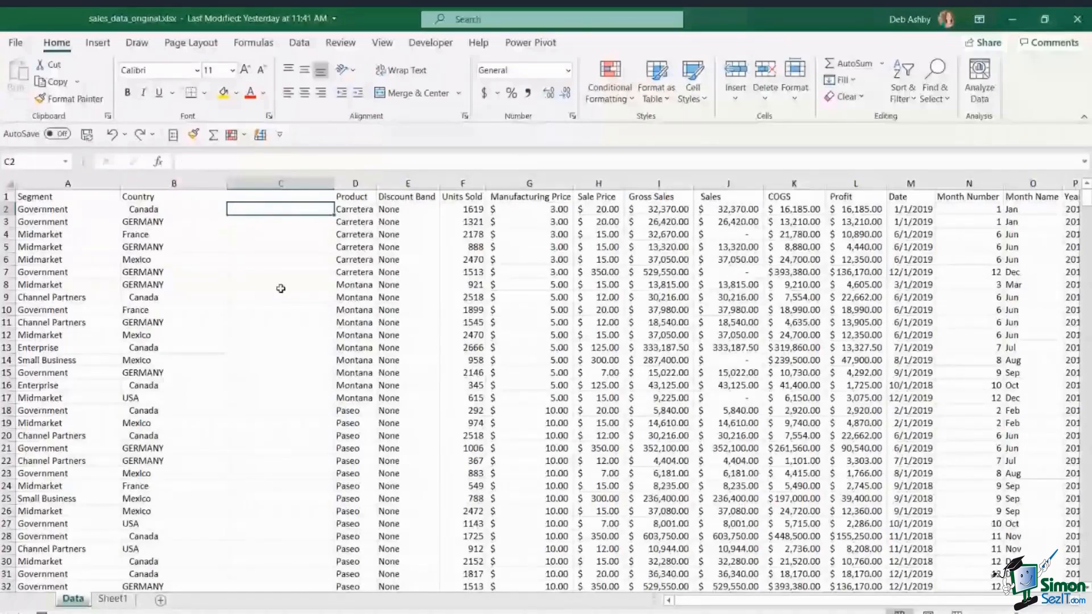
pyautogui.write('=PROPER')
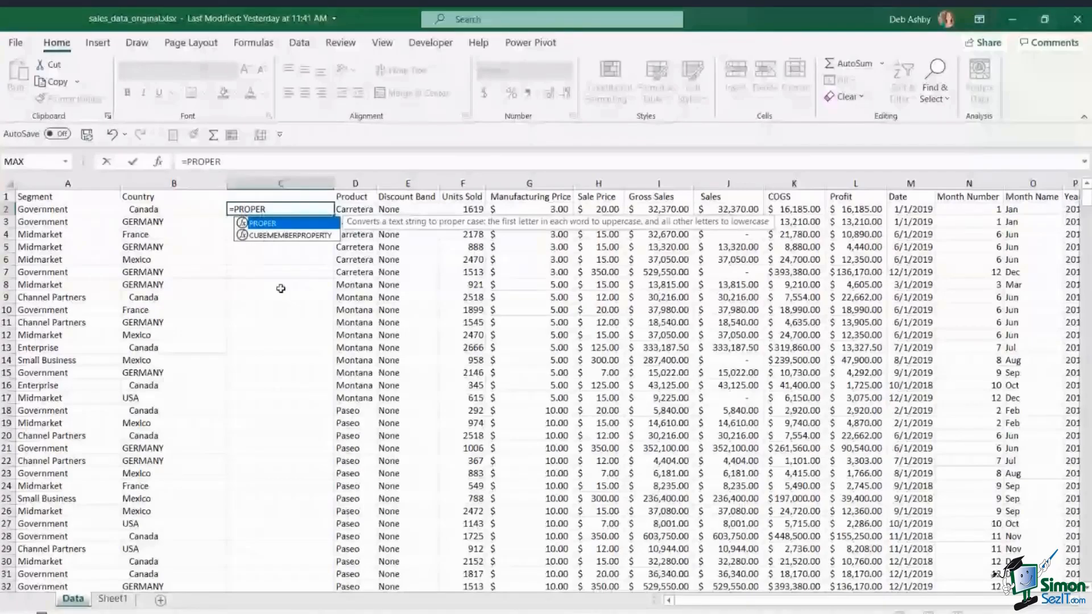
pyautogui.press('BackSpace')
pyautogui.press('BackSpace')
pyautogui.press('BackSpace')
pyautogui.press('BackSpace')
pyautogui.press('BackSpace')
pyautogui.press('BackSpace')
pyautogui.write('UPPER')
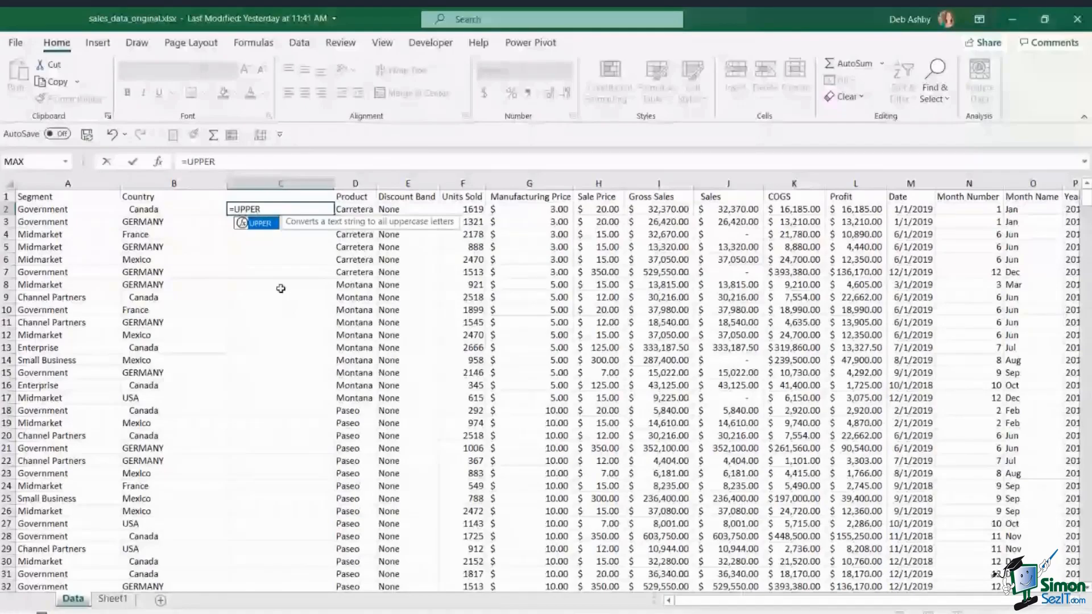
pyautogui.write('(')
pyautogui.press('Left')
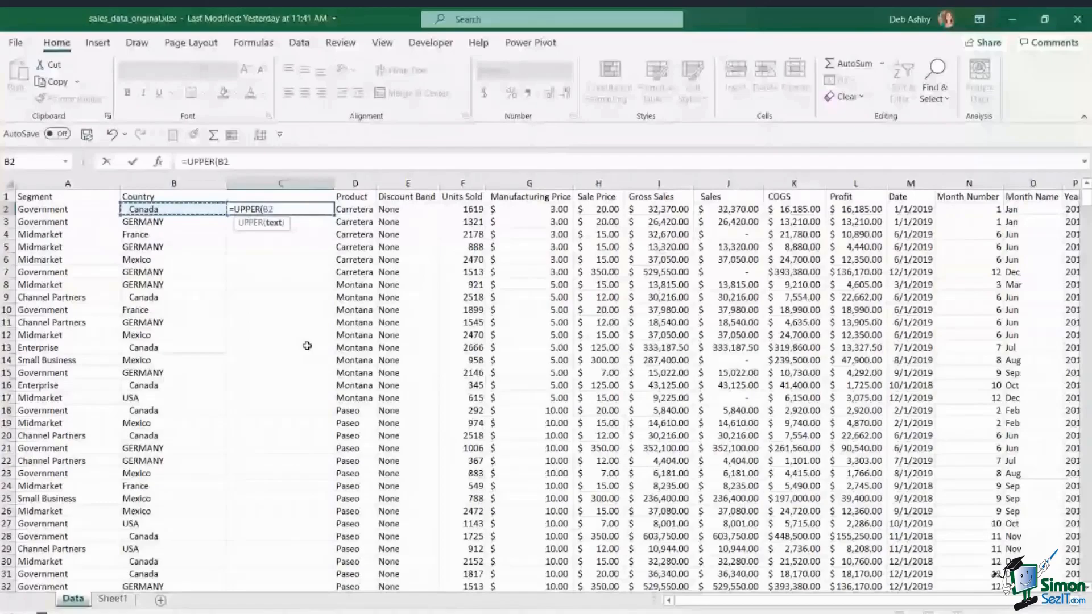
pyautogui.press('Return')
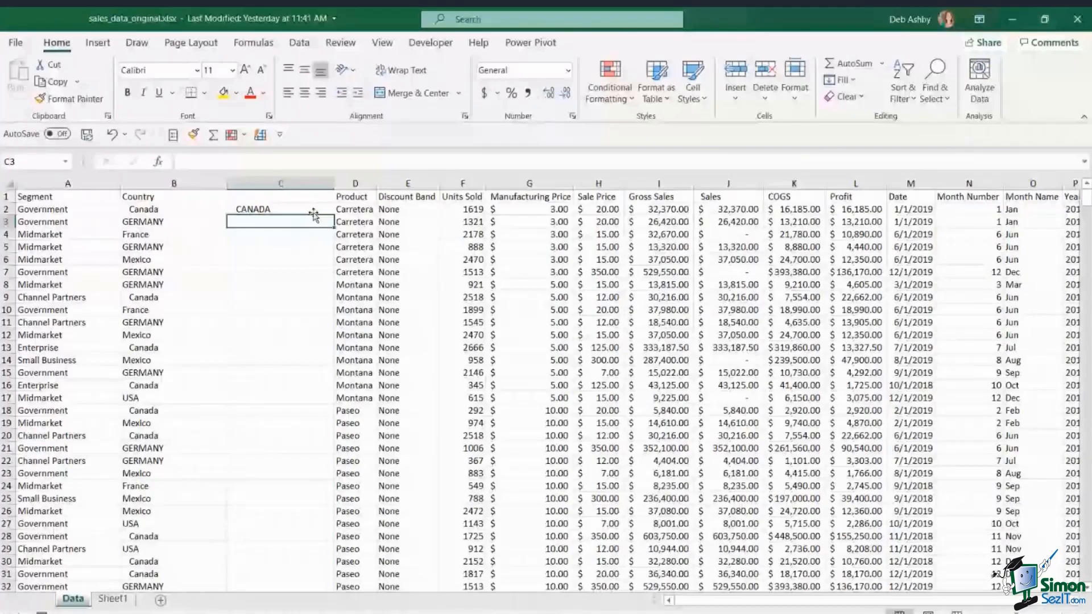
# Change the formula in C2 to =LOWER(B2) and fill it down to C9
pyautogui.click(312, 211)
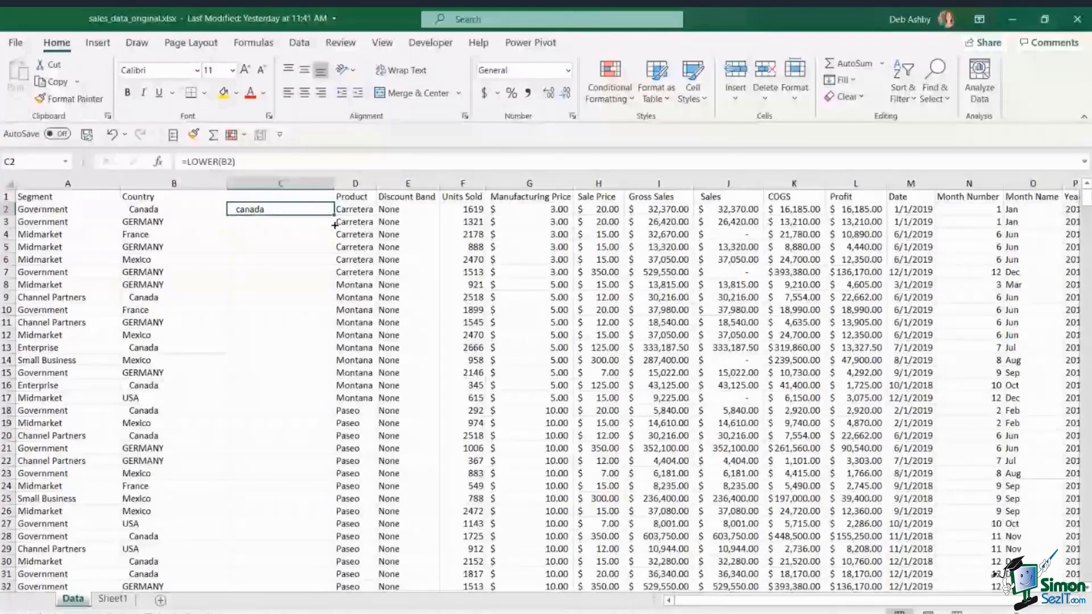
pyautogui.moveTo(334, 223); pyautogui.dragTo(319, 298)
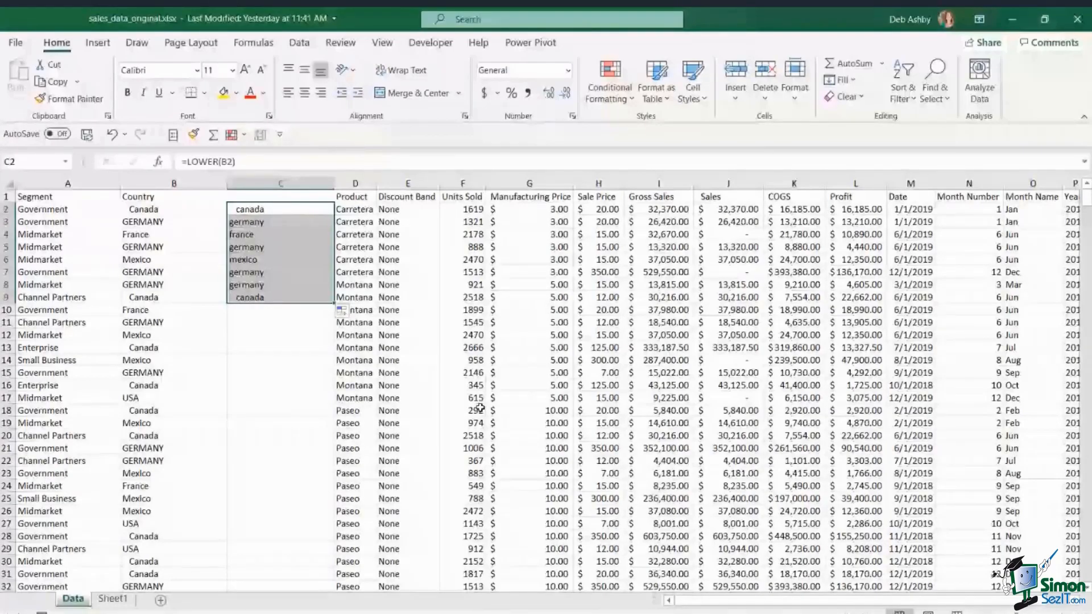
# Change the formula in C2 to =PROPER(B2) and fill it down to C13
pyautogui.write('PR')
pyautogui.write('OPER')
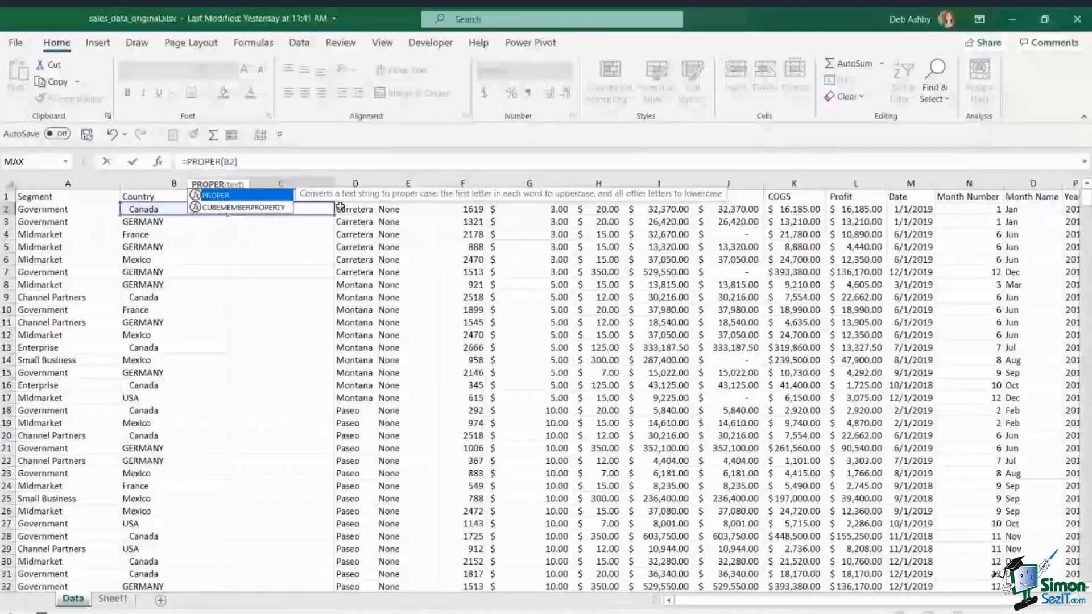
pyautogui.hotkey('ctrl', 'Return')
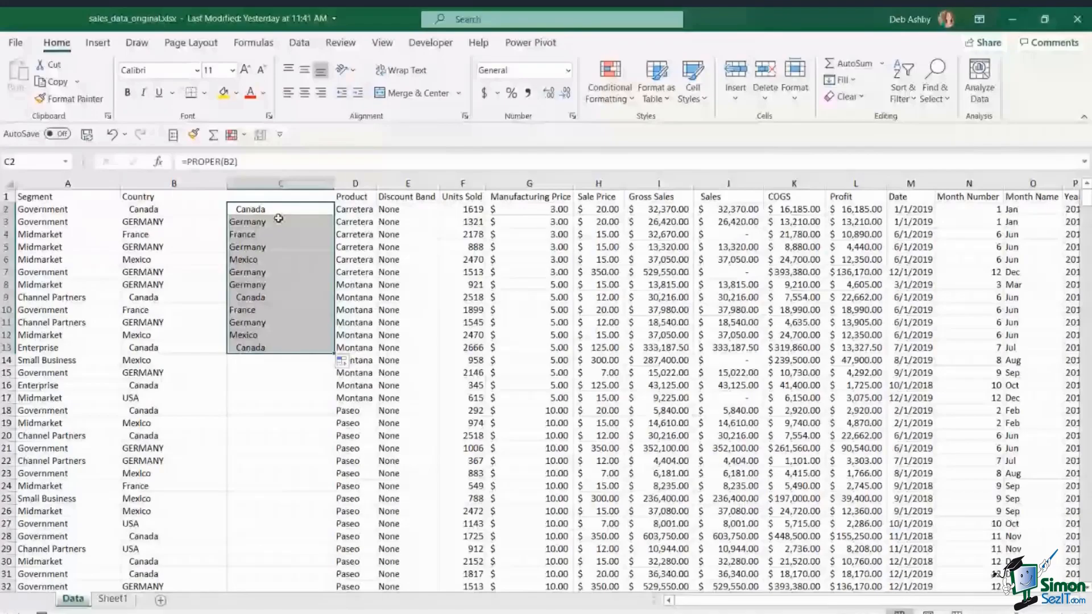
# Replace the PROPER formulas with =TRIM(PROPER(B2)) in C2 and fill it down to the end of the data
pyautogui.hotkey('ctrl', 'z')
pyautogui.write('=')
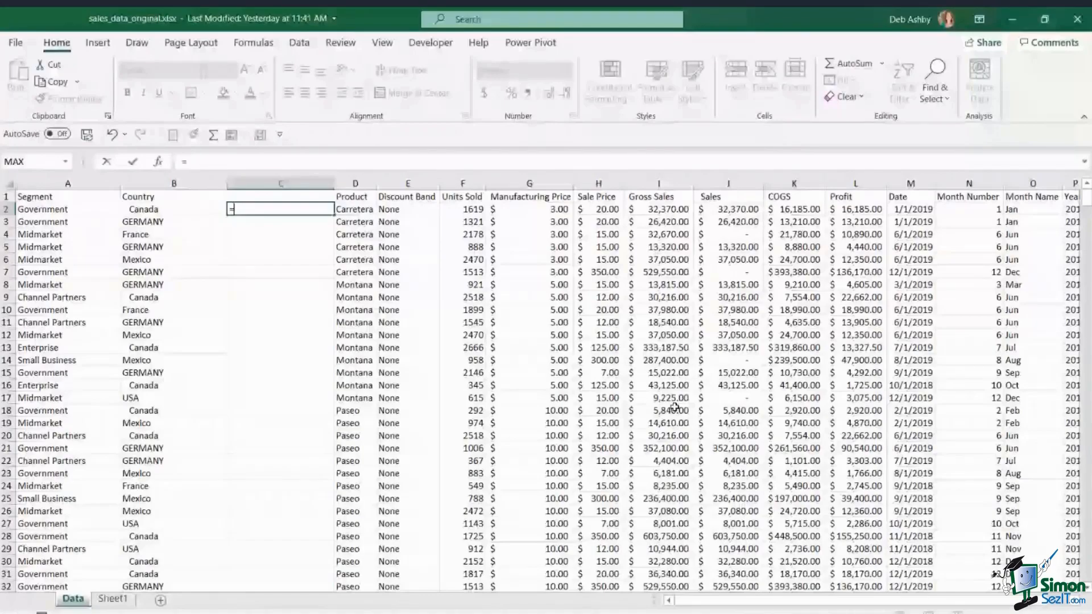
pyautogui.write('TRIM(PROPER(')
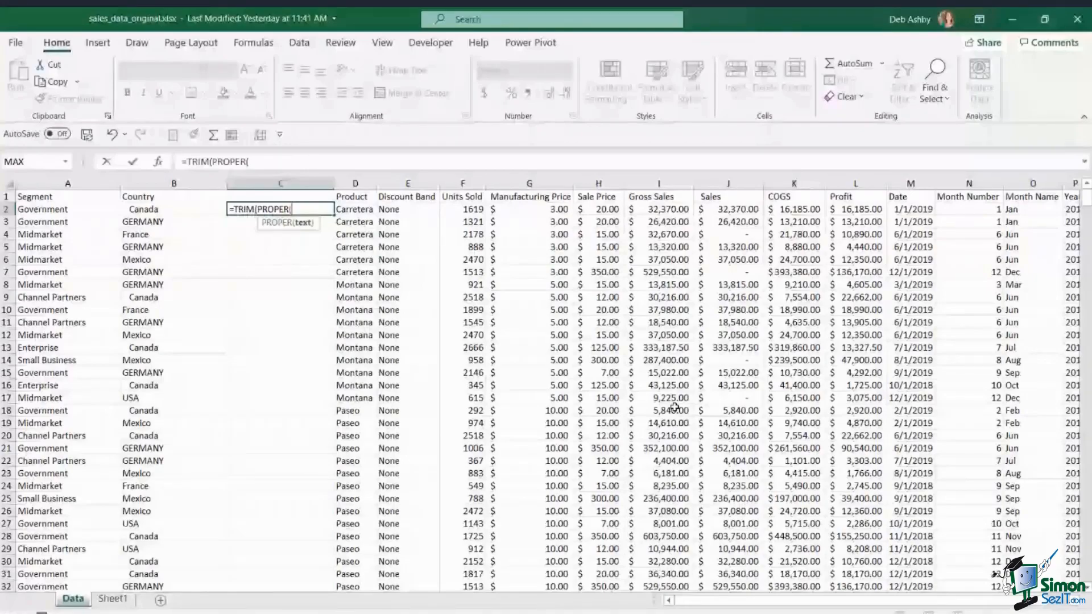
pyautogui.press('Left')
pyautogui.write(')')
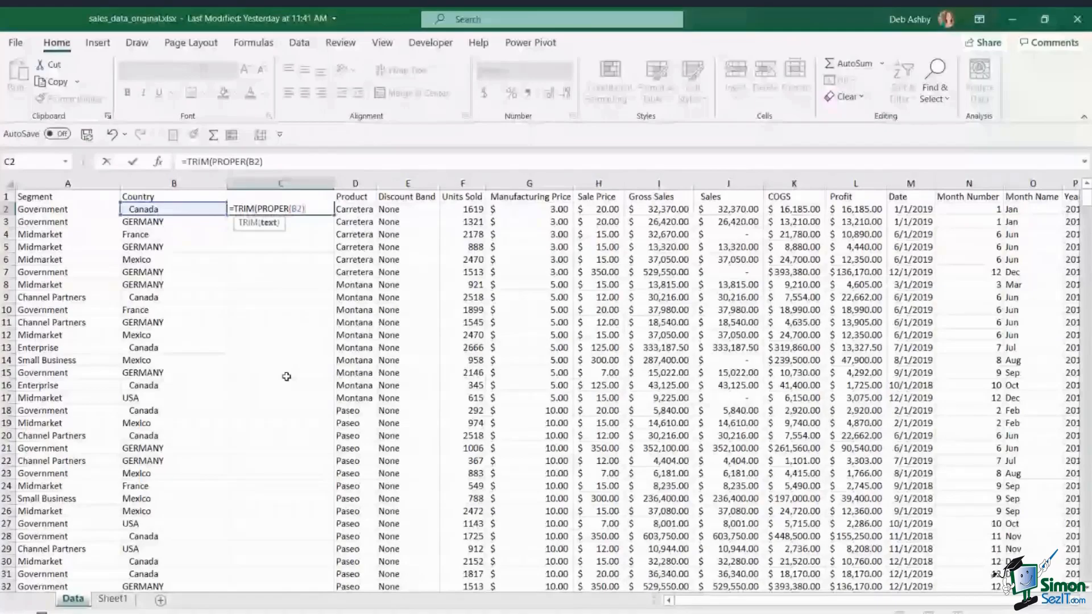
pyautogui.write(')')
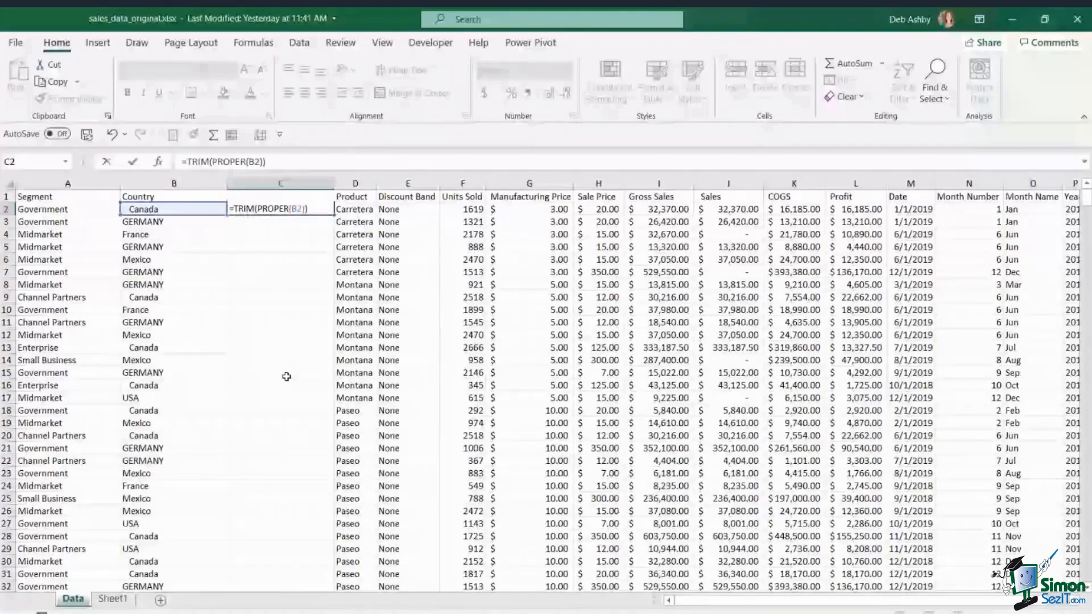
pyautogui.press('Return')
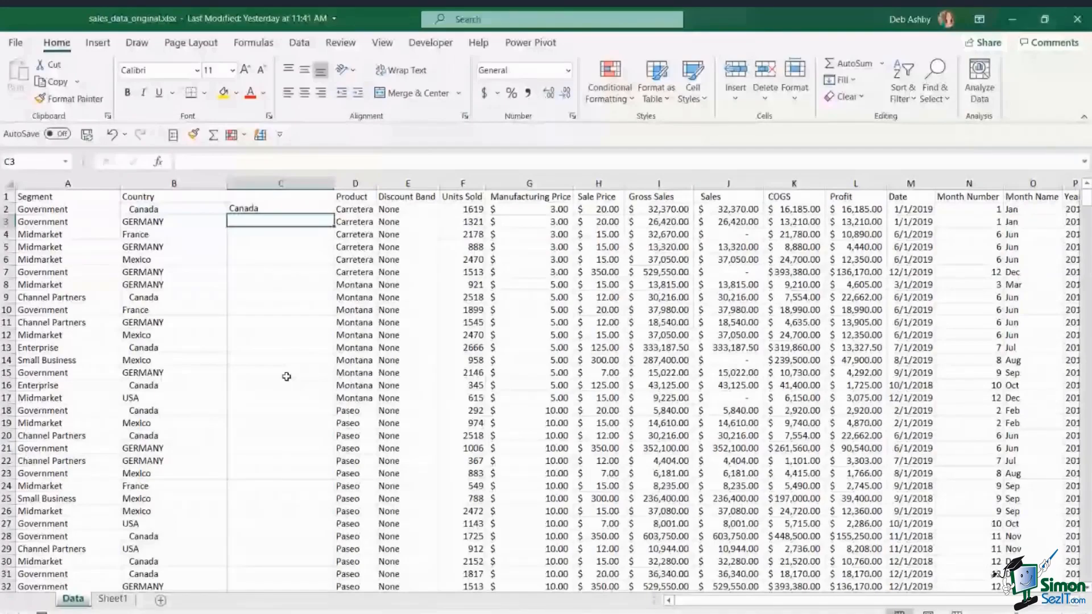
pyautogui.click(333, 214)
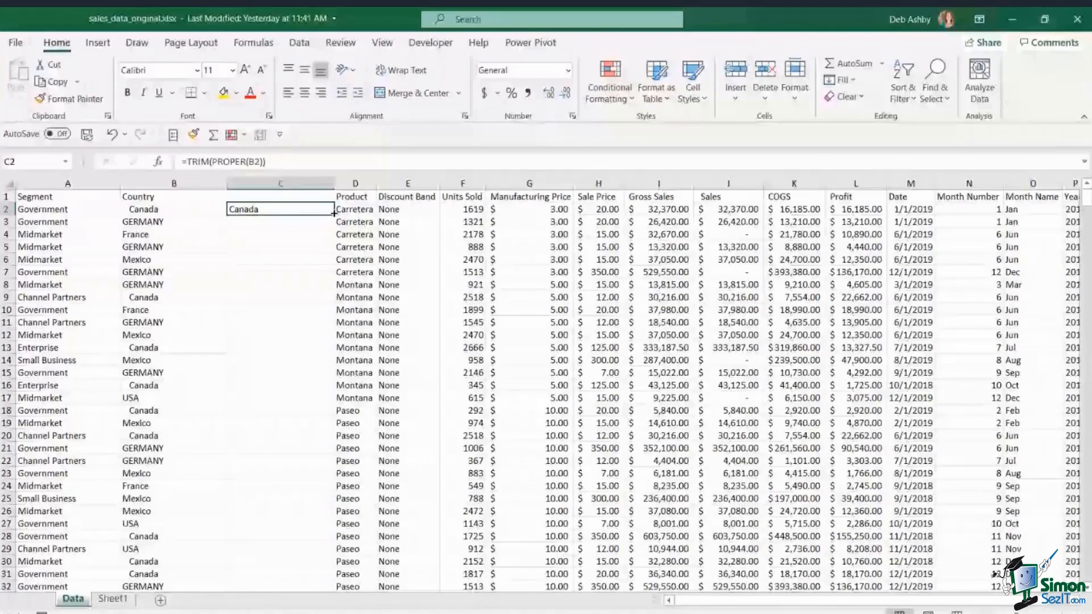
pyautogui.doubleClick(334, 214)
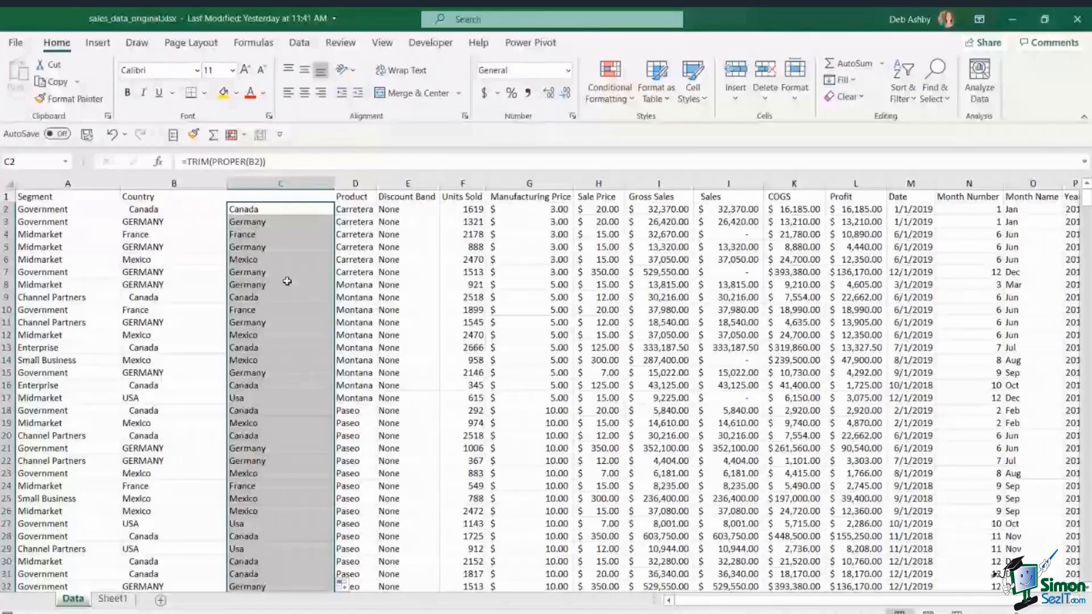
# Try to delete the original Country column and undo the deletion
pyautogui.click(147, 184)
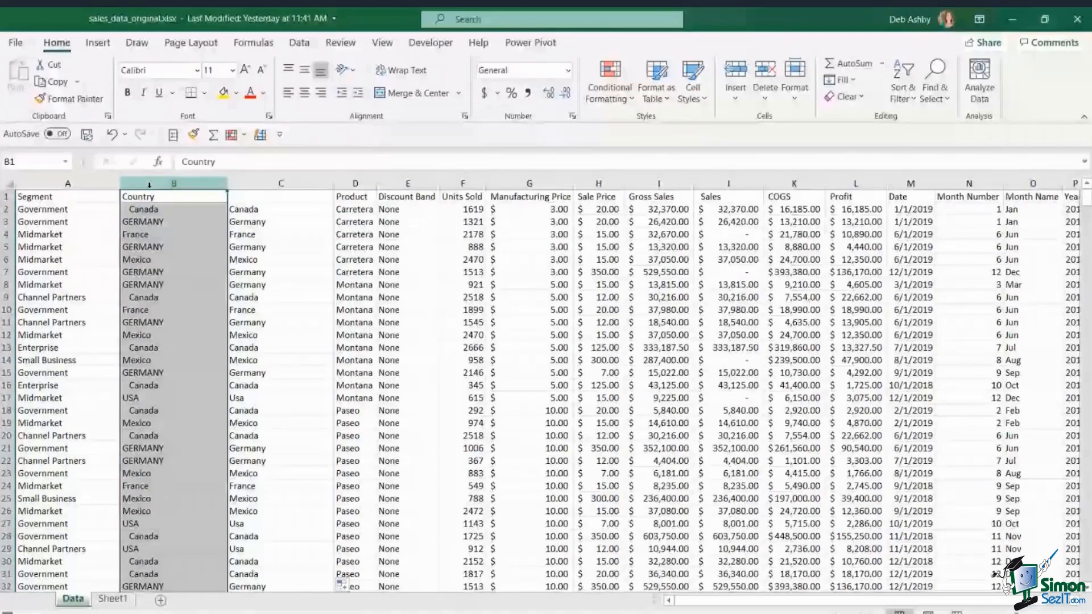
pyautogui.hotkey('ctrl', '-')
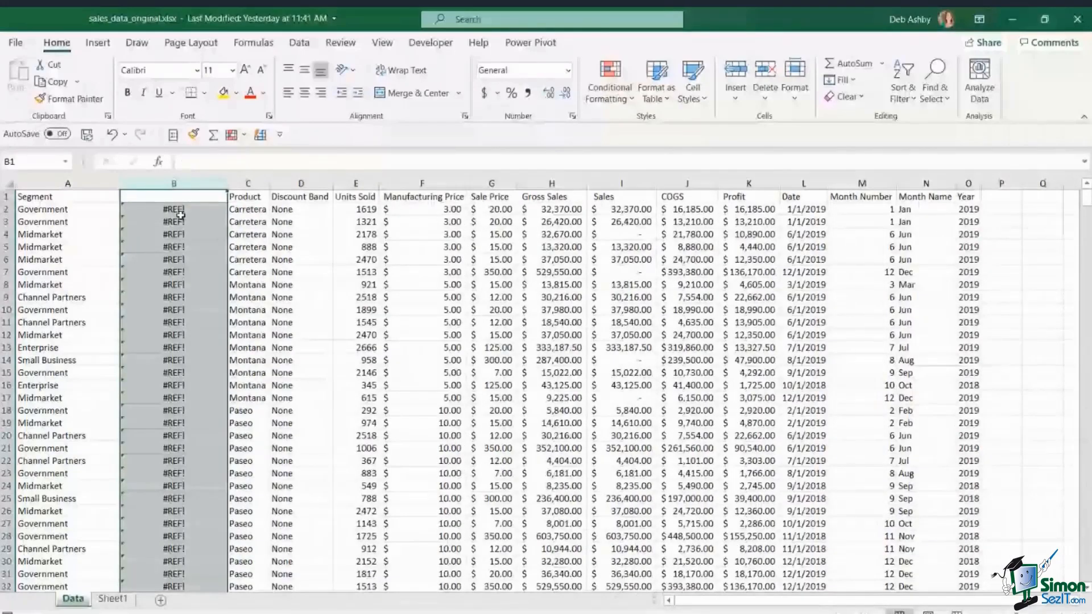
pyautogui.click(111, 135)
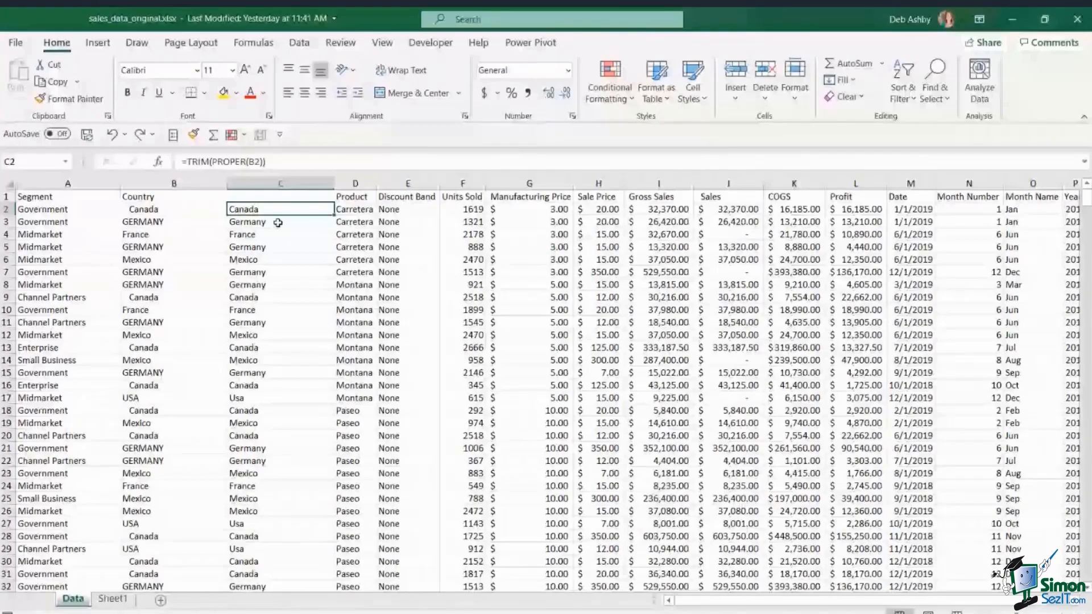
# Convert the formulas in column C to static values in place and check the contents of several cells
pyautogui.click(292, 182)
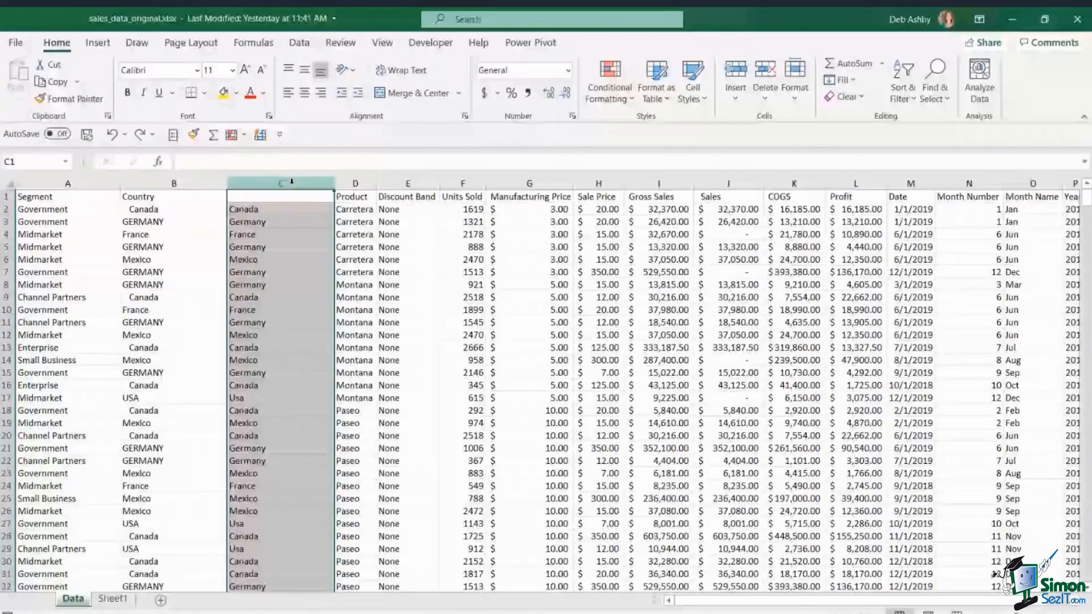
pyautogui.hotkey('ctrl', 'c')
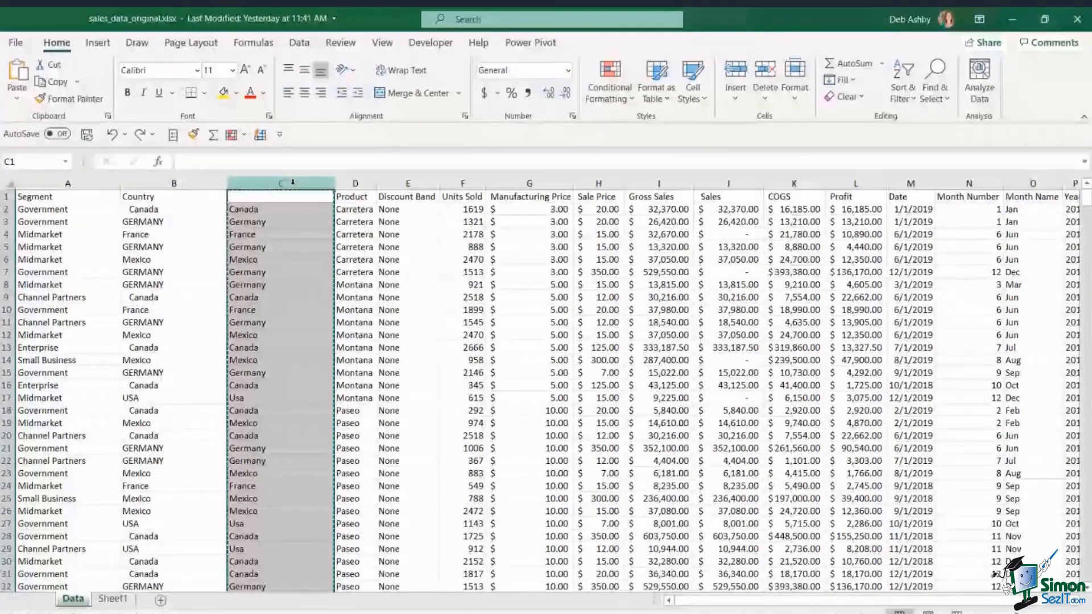
pyautogui.click(17, 96)
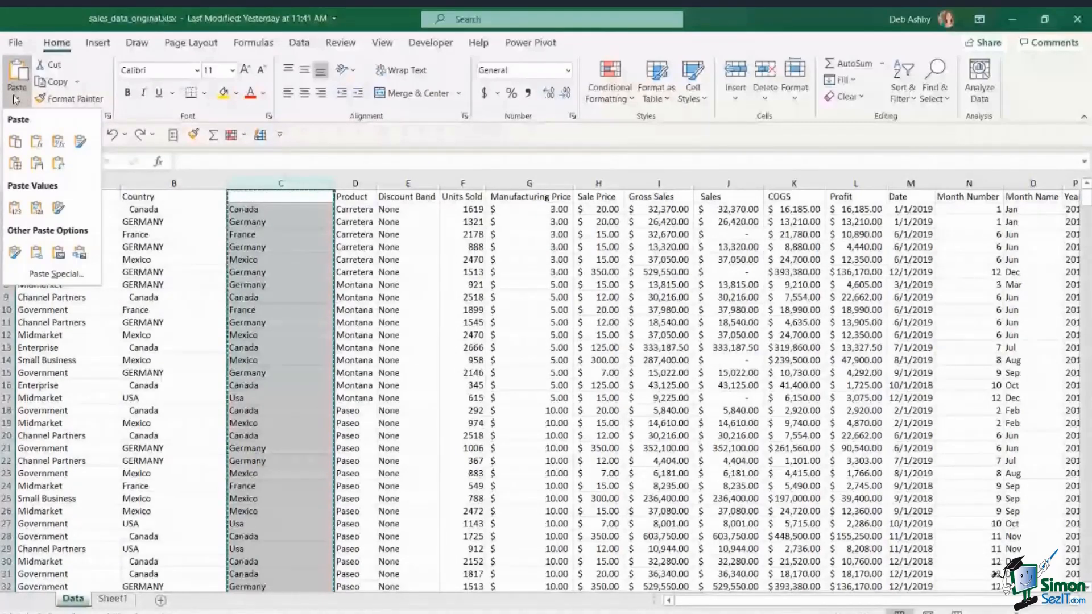
pyautogui.click(16, 208)
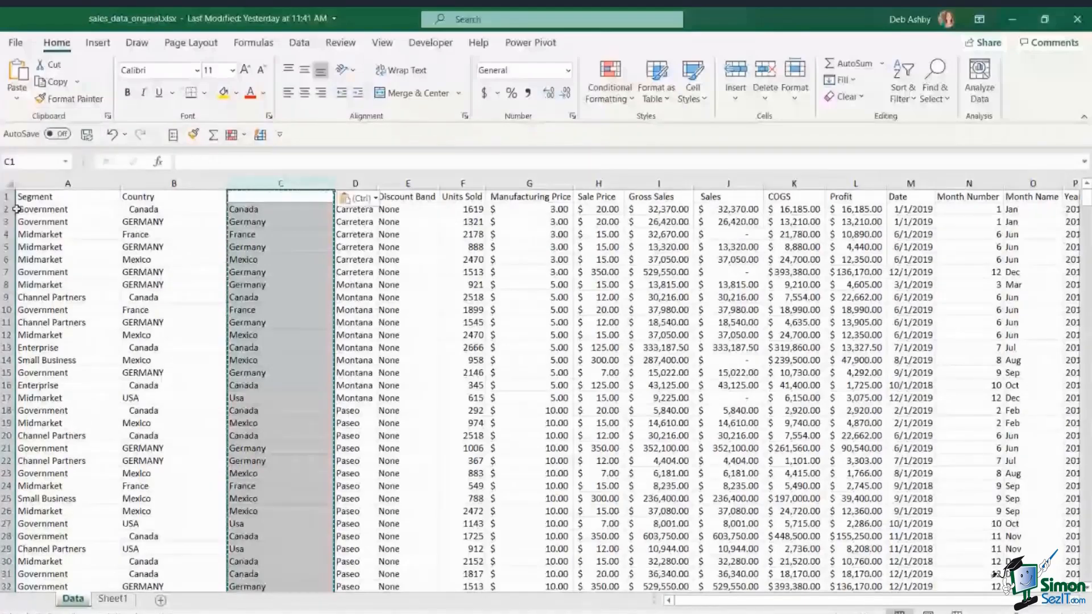
pyautogui.moveTo(263, 221); pyautogui.dragTo(265, 229)
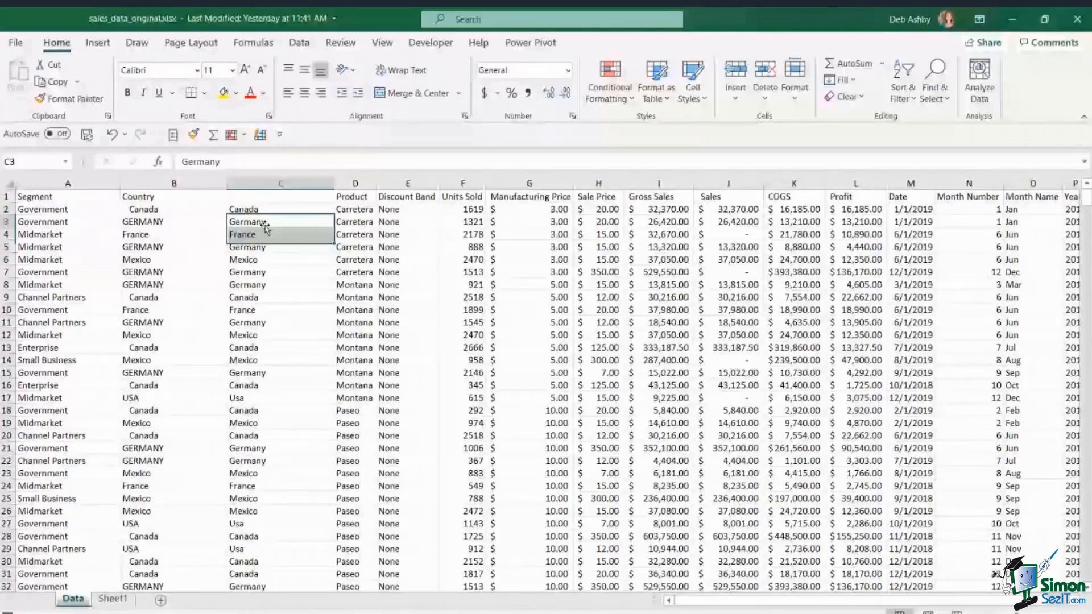
pyautogui.click(266, 234)
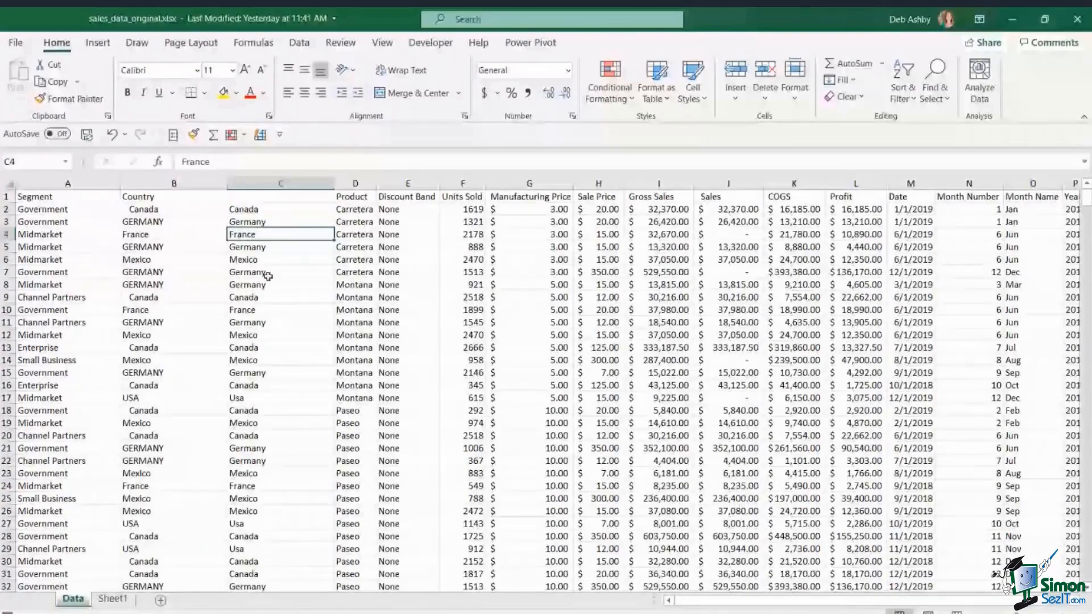
pyautogui.click(268, 347)
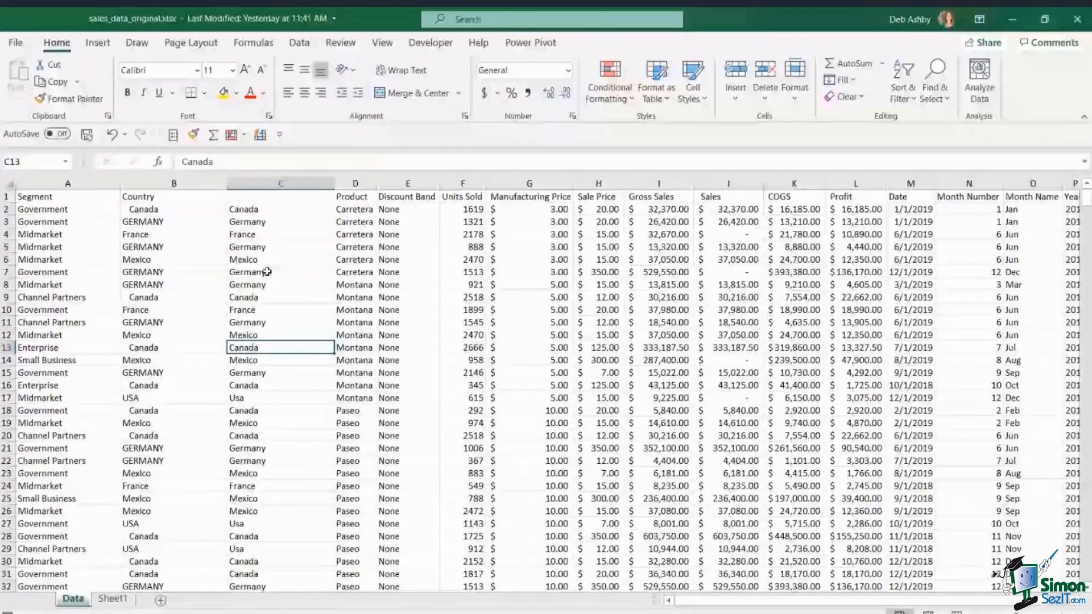
# Copy the Country heading into C1 above the cleaned values and delete the original Country column
pyautogui.click(158, 196)
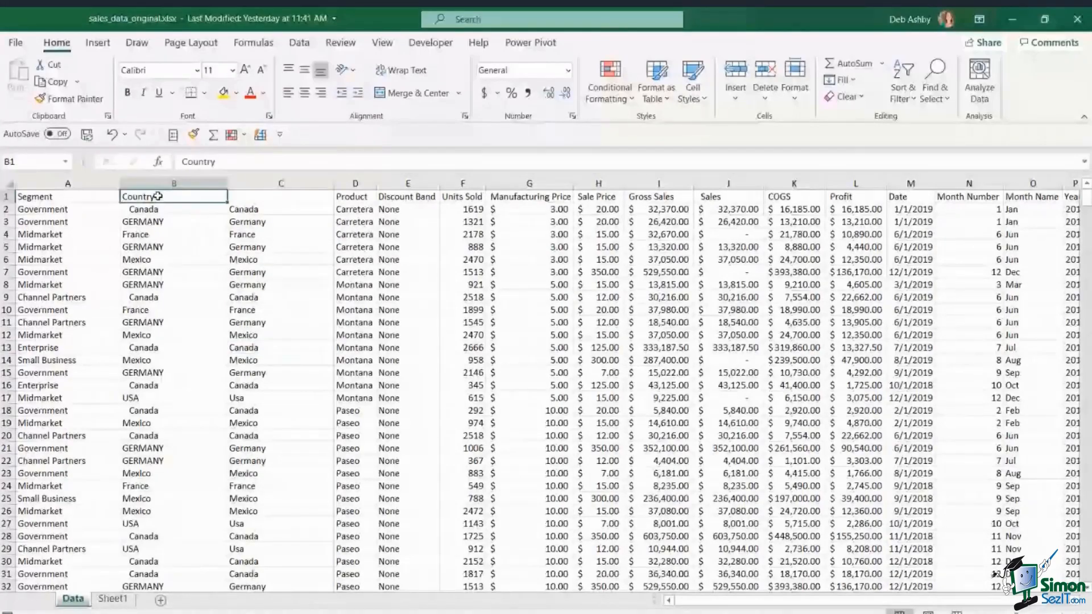
pyautogui.hotkey('ctrl', 'c')
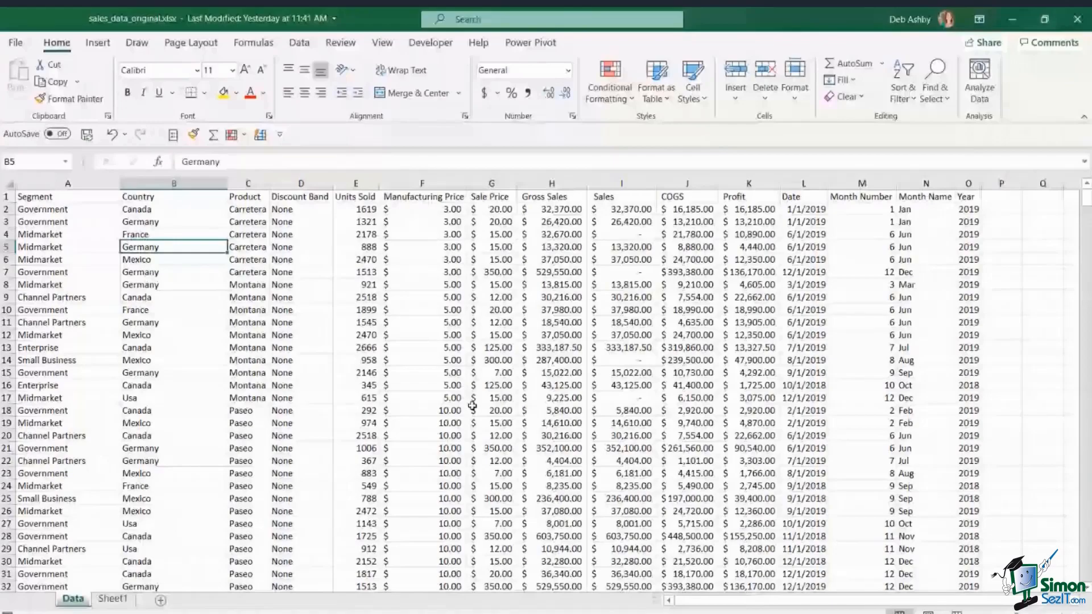
pyautogui.click(470, 385)
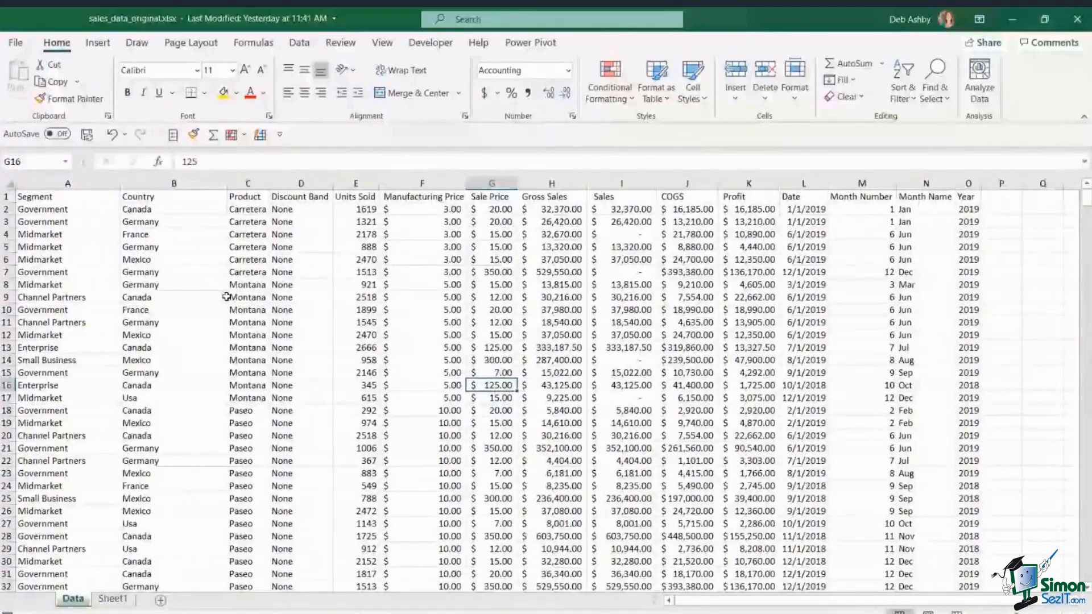
pyautogui.click(181, 411)
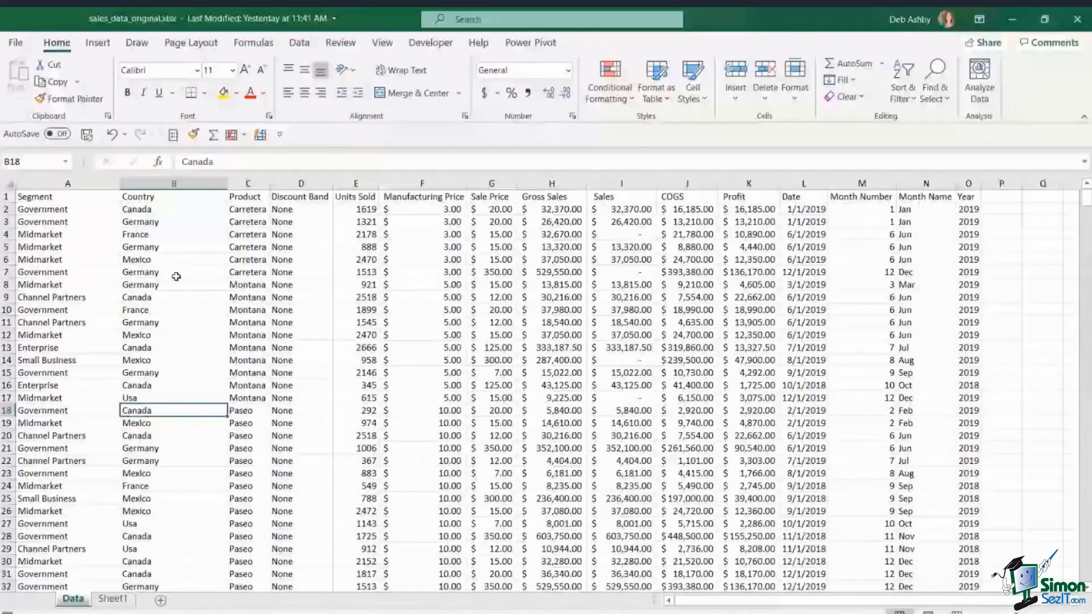
# Replace every "Usa" in the Country column with "United States of America"
pyautogui.click(174, 183)
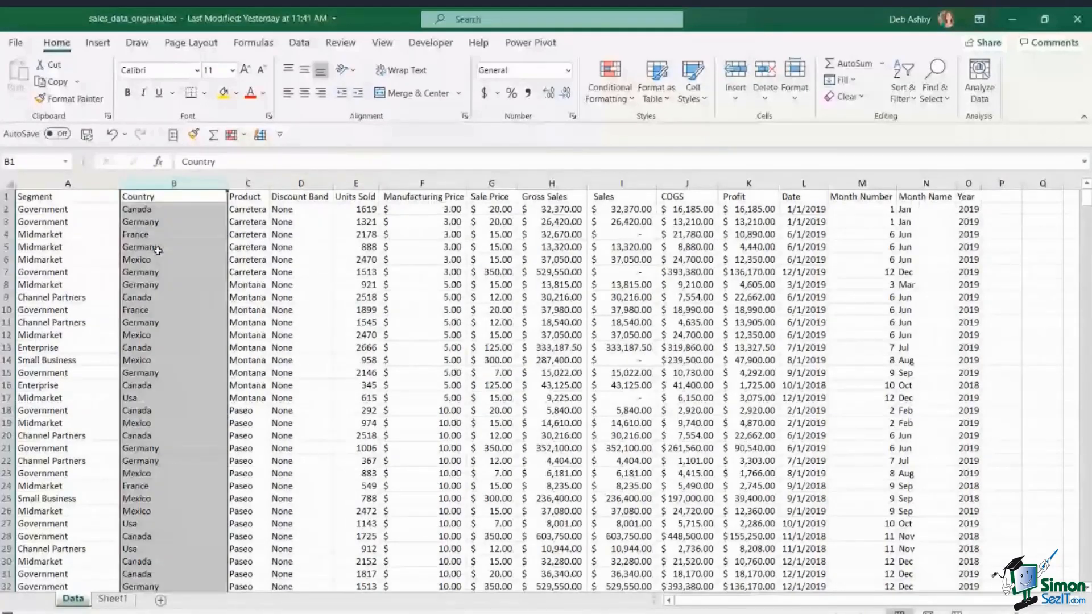
pyautogui.click(153, 399)
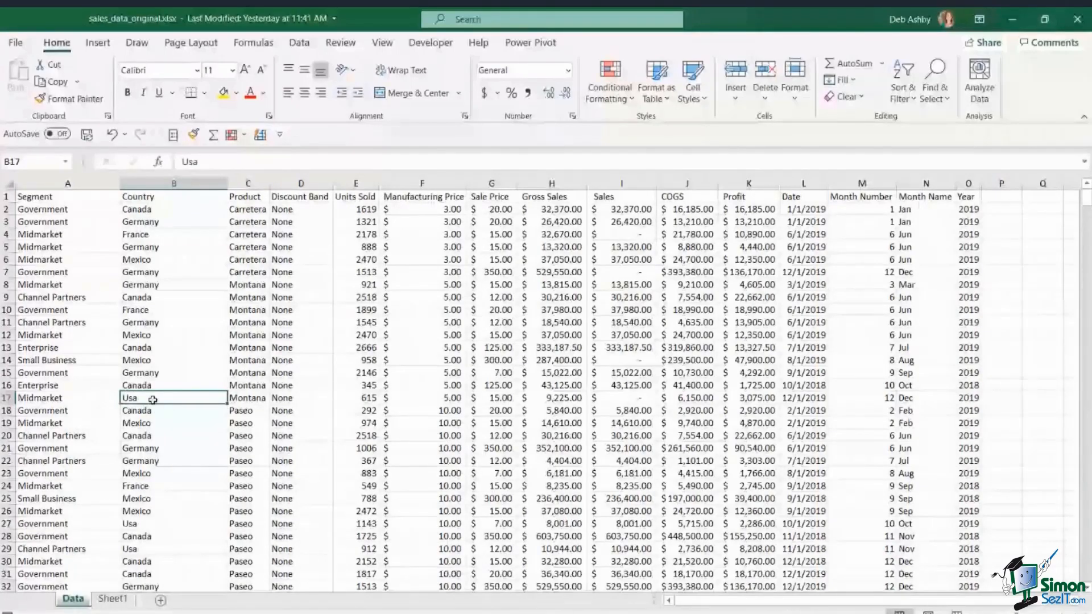
pyautogui.click(181, 182)
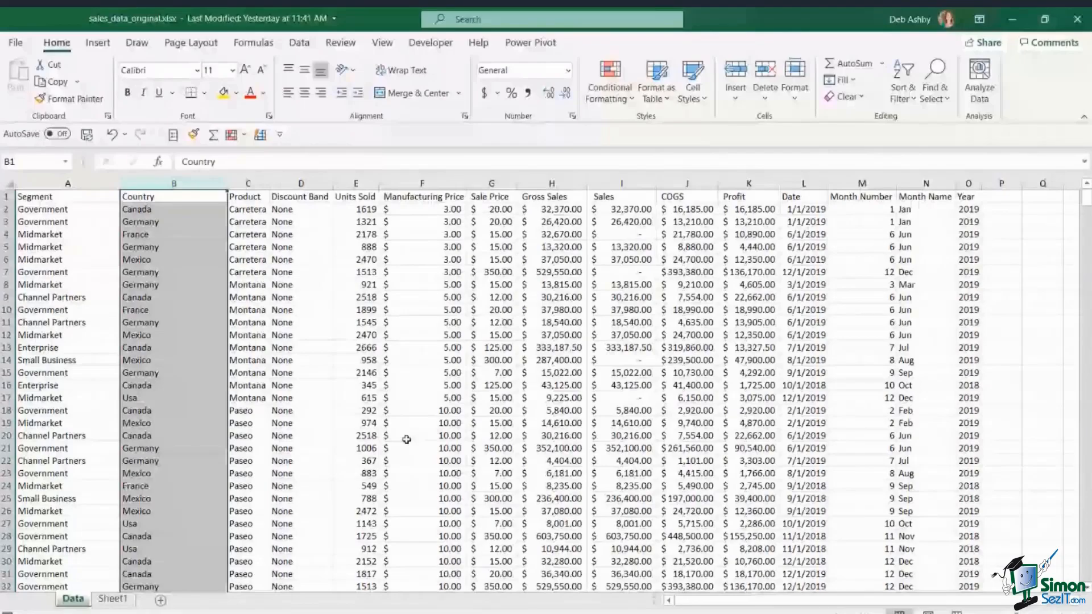
pyautogui.hotkey('ctrl', 'h')
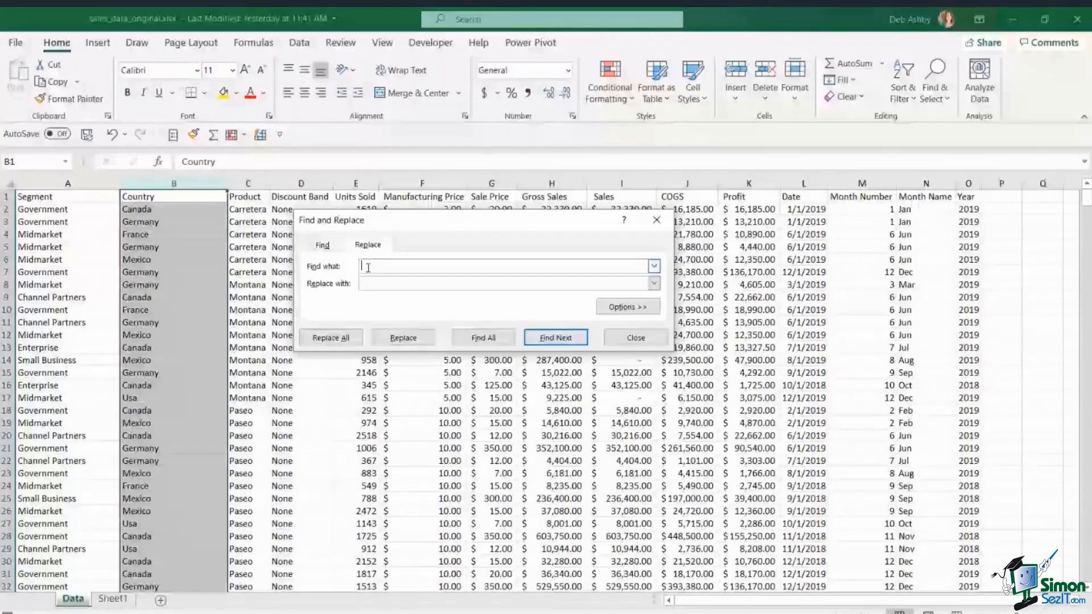
pyautogui.write('Usa')
pyautogui.press('Tab')
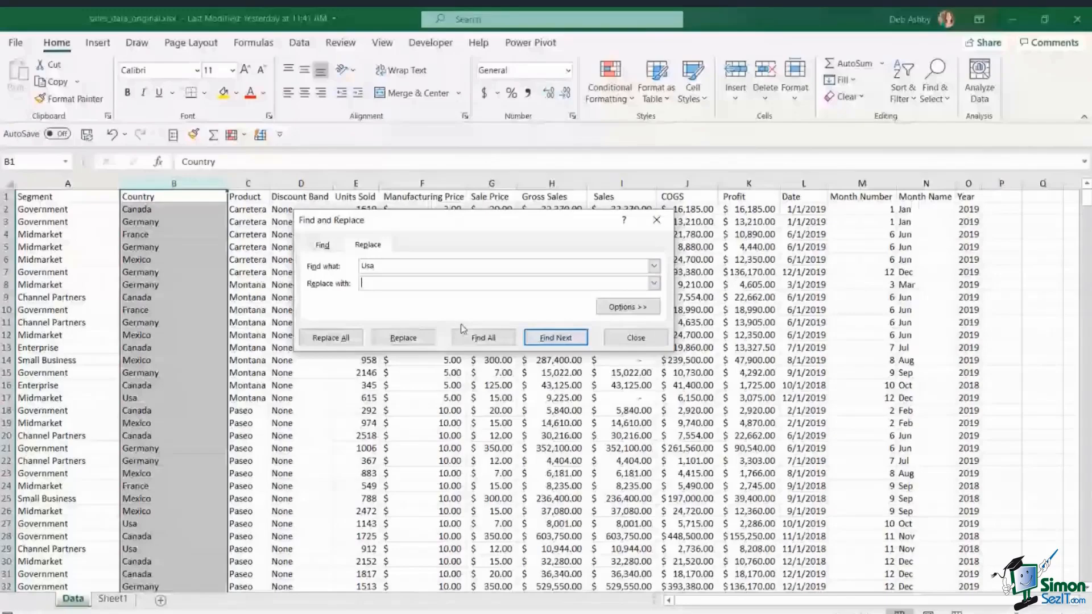
pyautogui.write('Un')
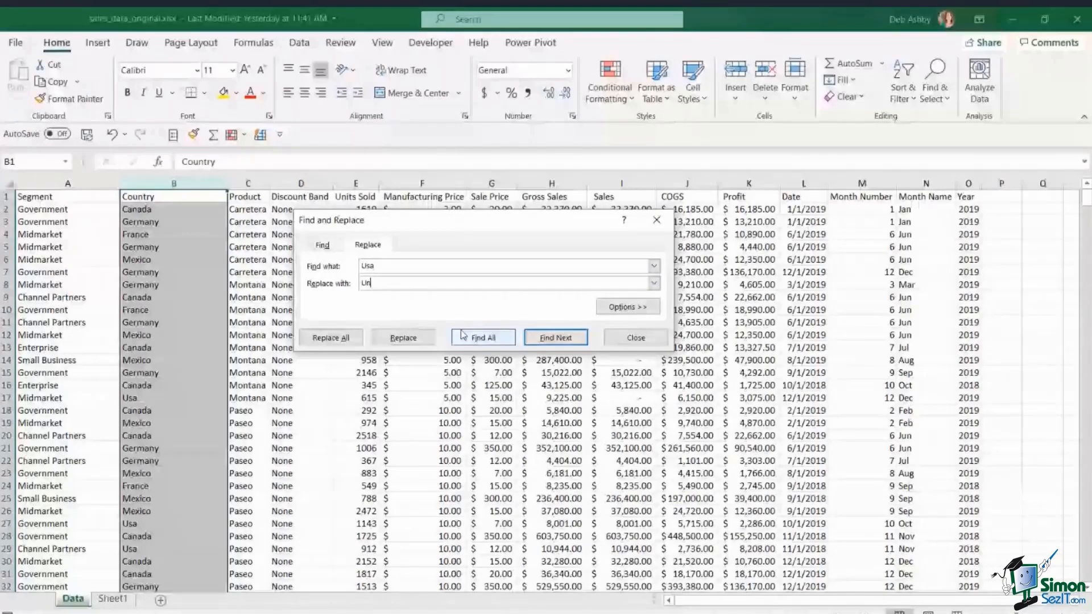
pyautogui.write('ited States of America')
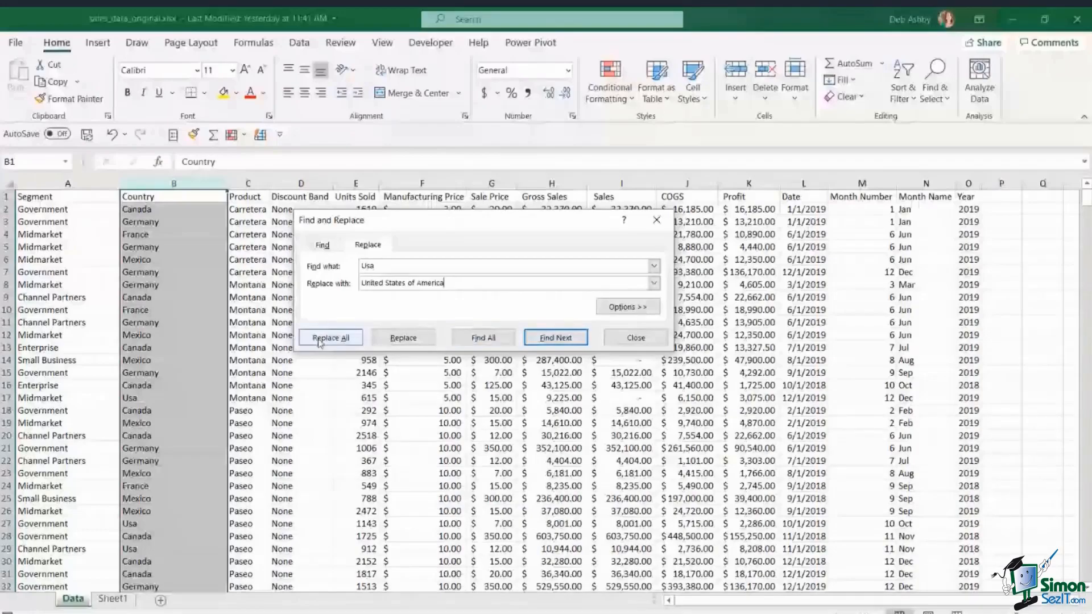
pyautogui.click(319, 340)
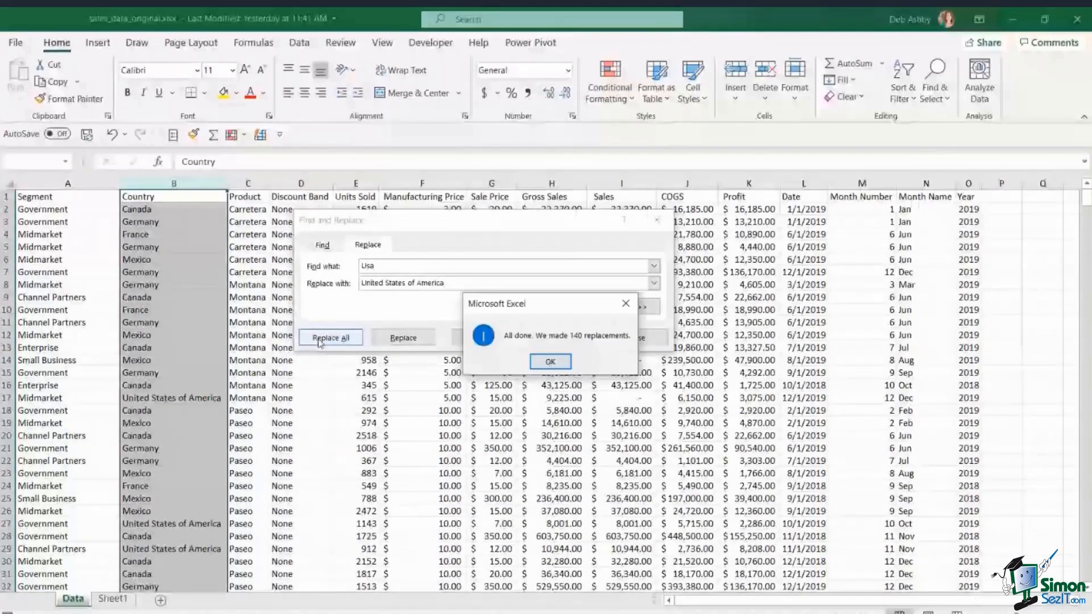
pyautogui.click(550, 361)
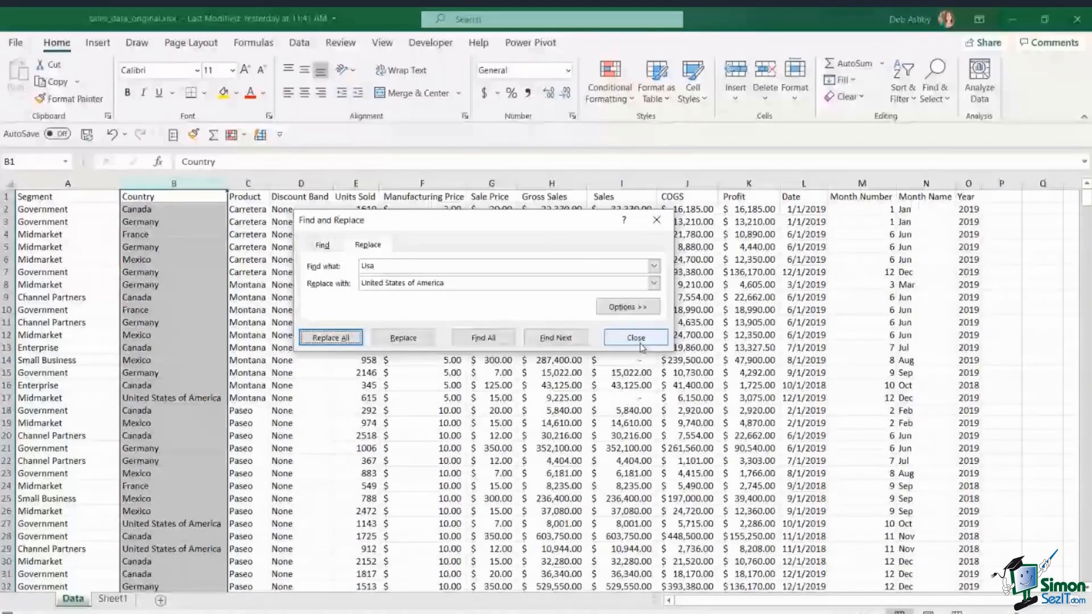
pyautogui.click(636, 338)
pyautogui.click(171, 297)
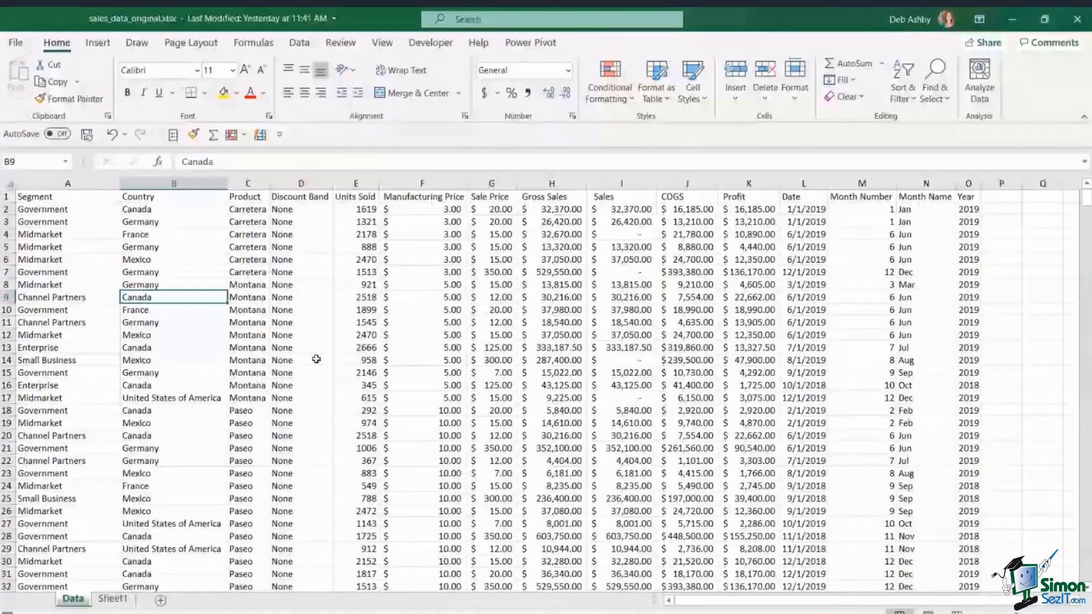
# Convert the whole sales data range on the Data sheet into a table with headers
pyautogui.click(415, 311)
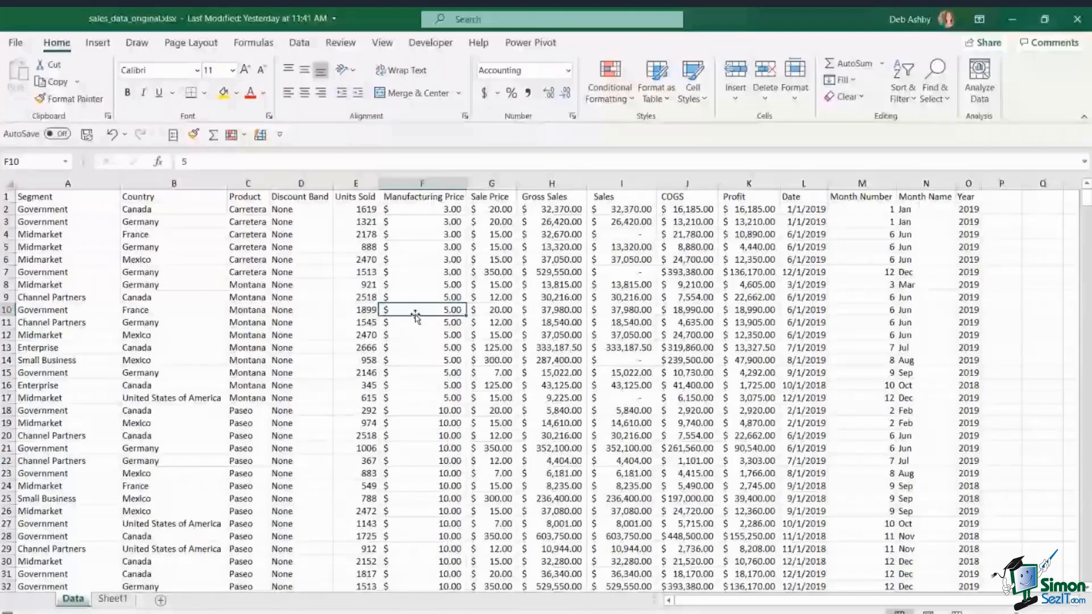
pyautogui.click(315, 287)
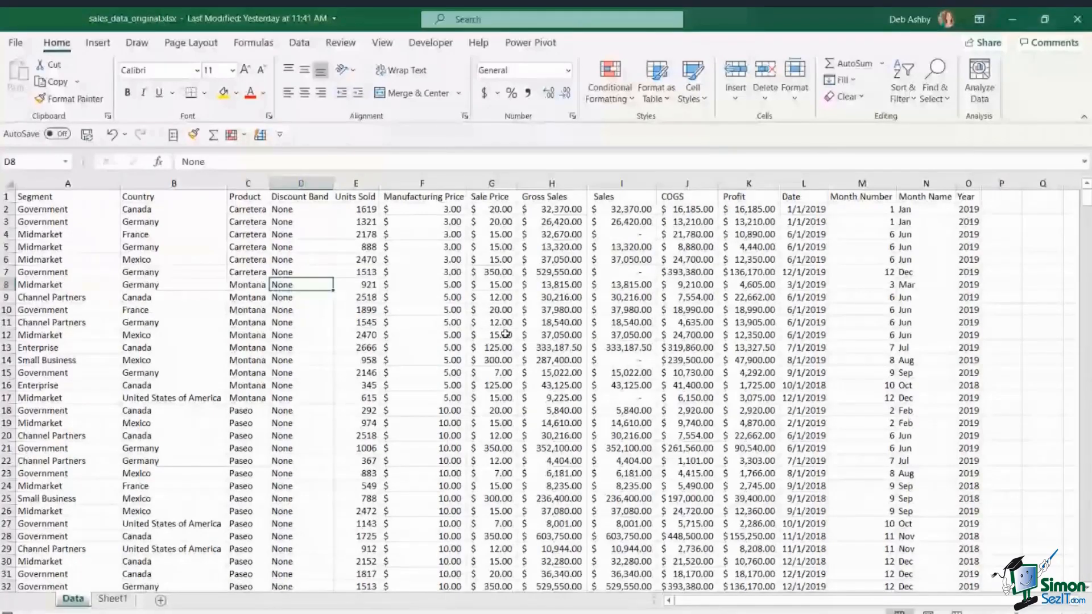
pyautogui.hotkey('ctrl', 't')
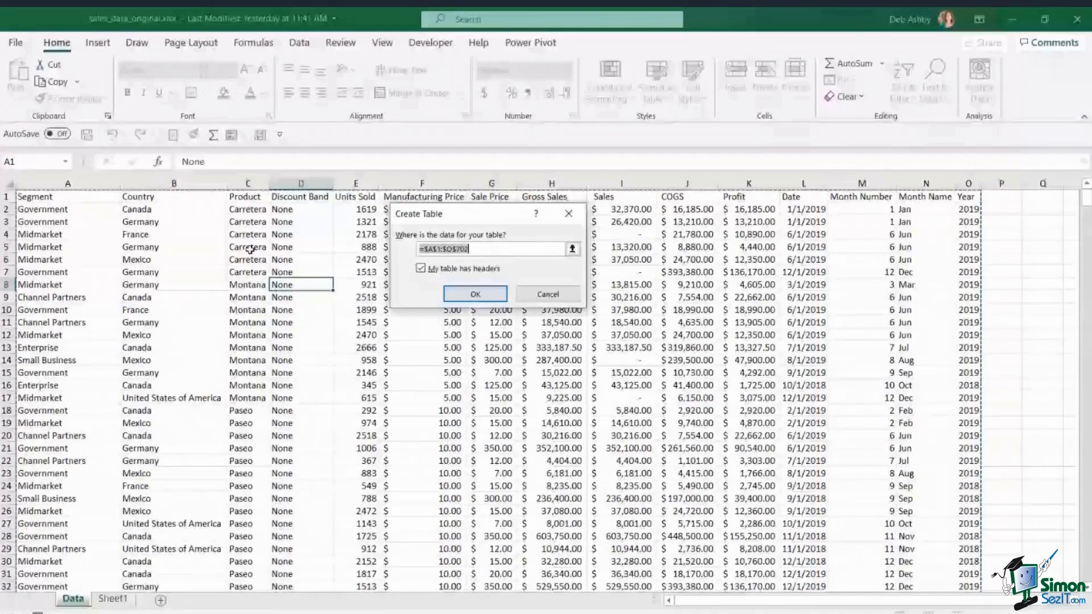
pyautogui.click(446, 294)
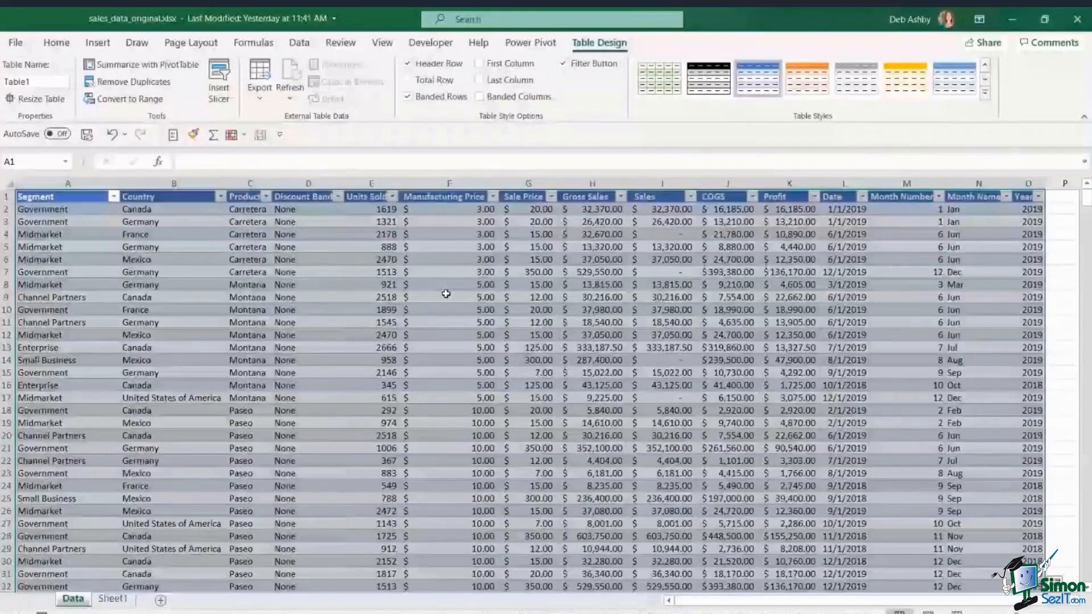
pyautogui.click(446, 294)
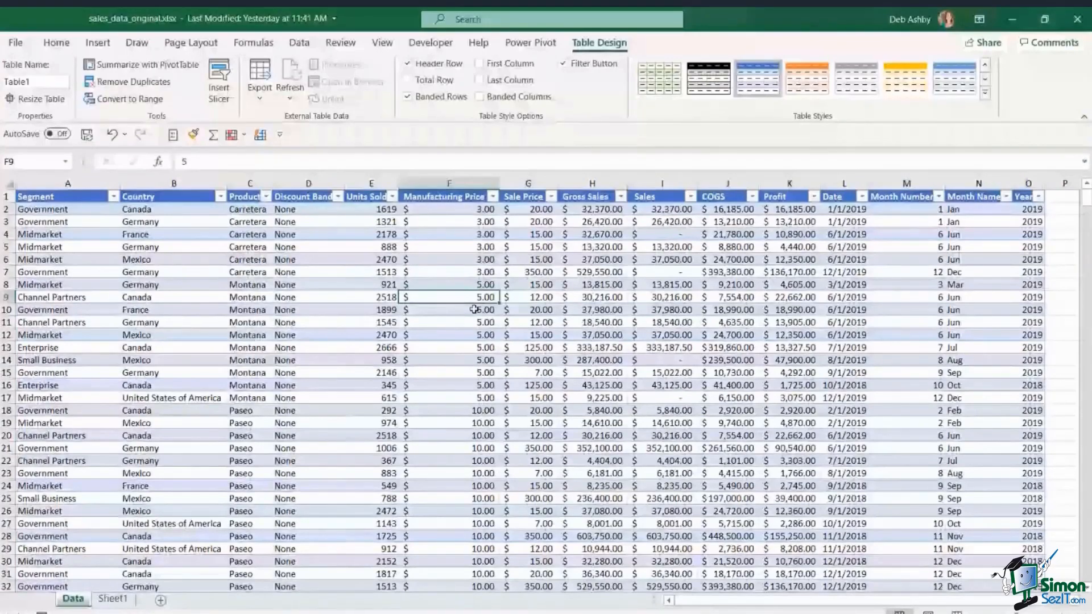
pyautogui.click(479, 273)
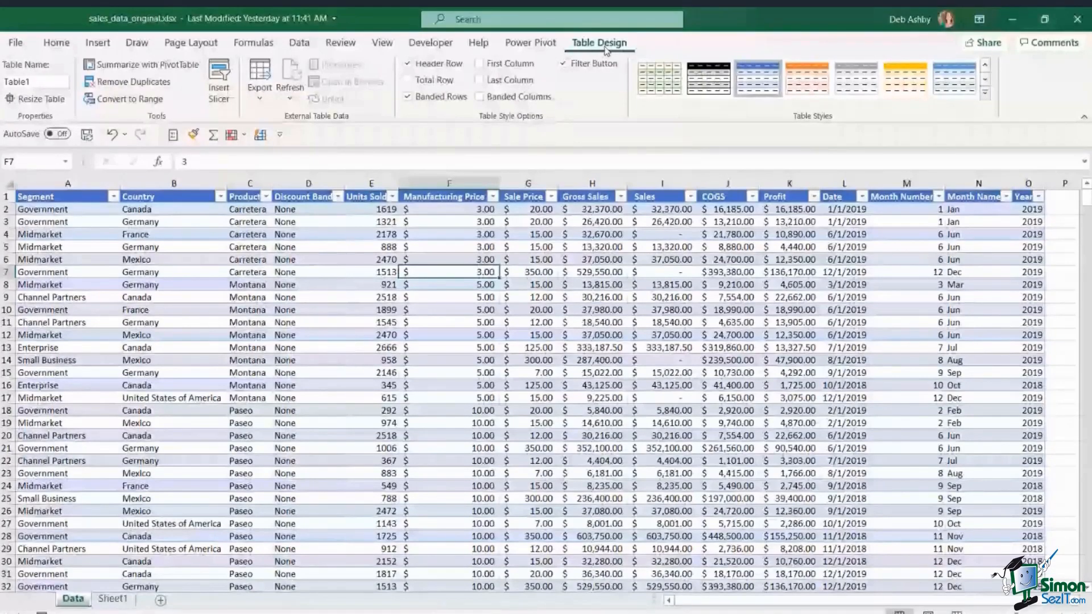
# Apply the light orange table style with a solid orange header row to the sales table
pyautogui.click(985, 93)
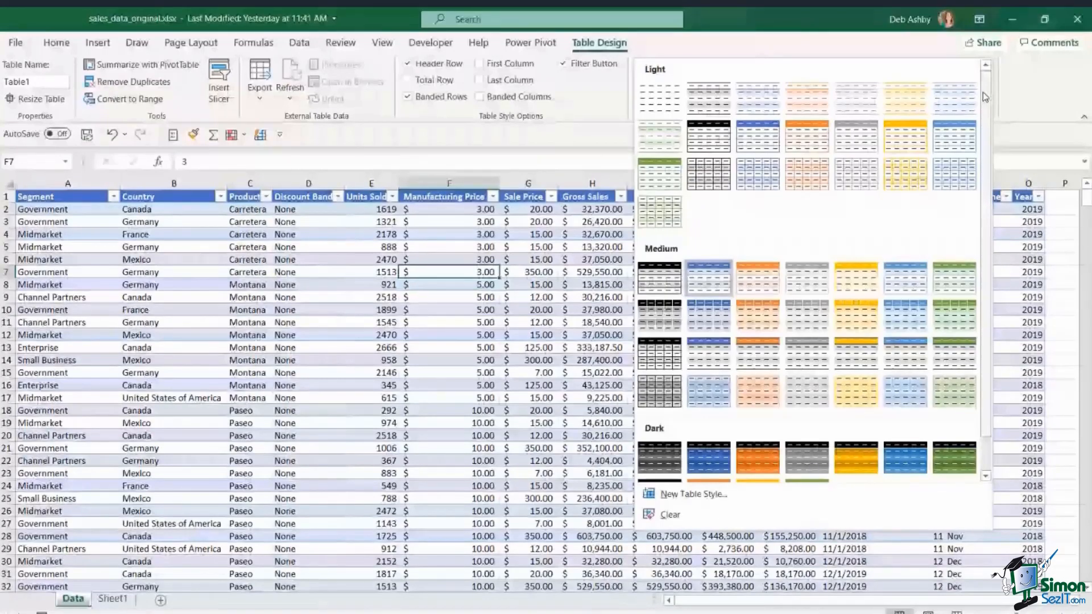
pyautogui.click(751, 287)
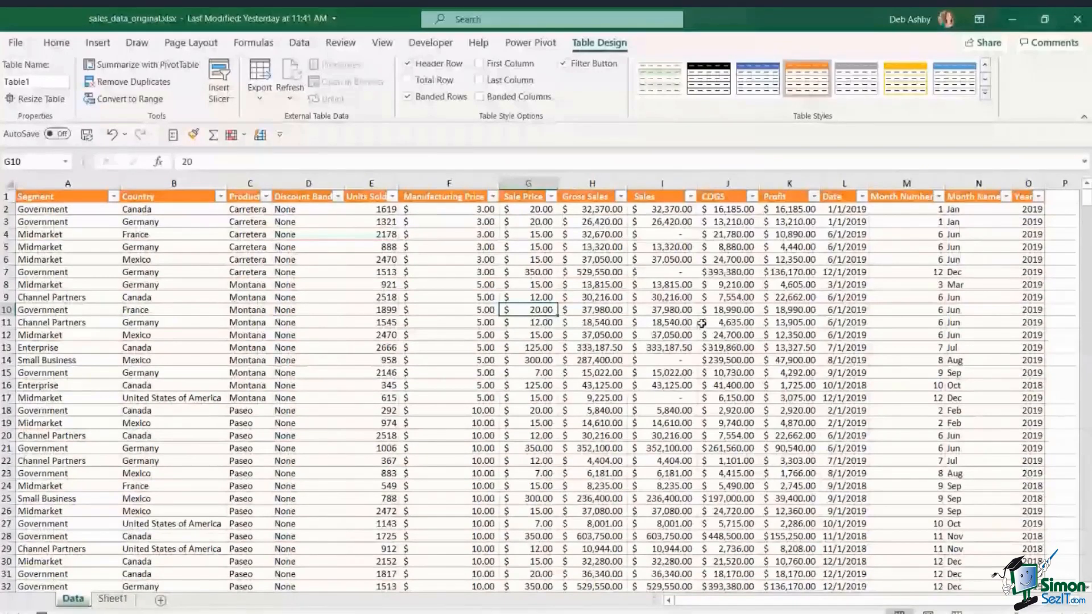
pyautogui.click(310, 259)
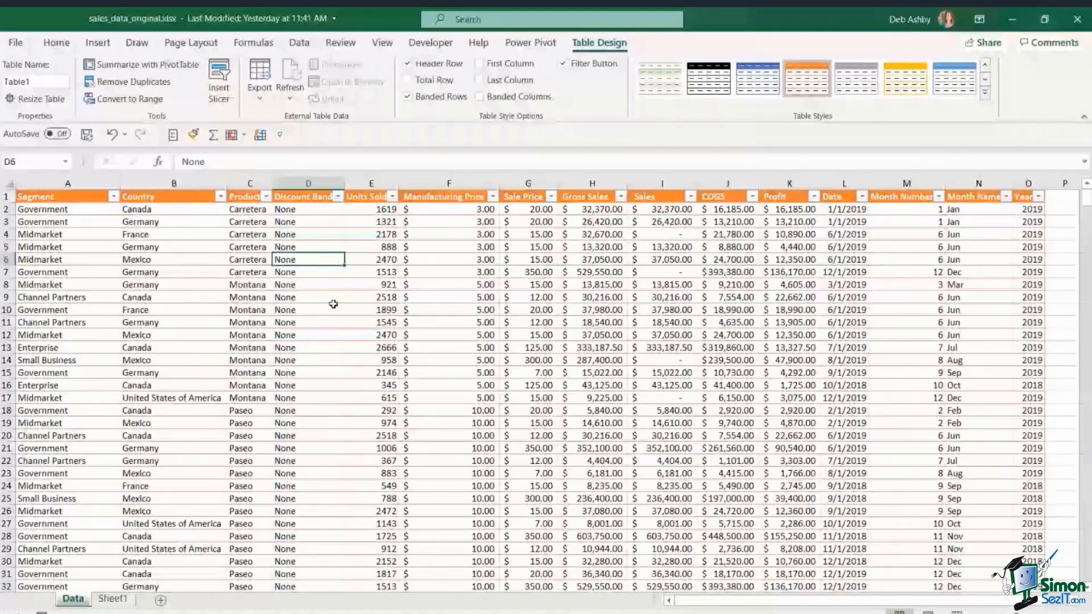
pyautogui.click(446, 336)
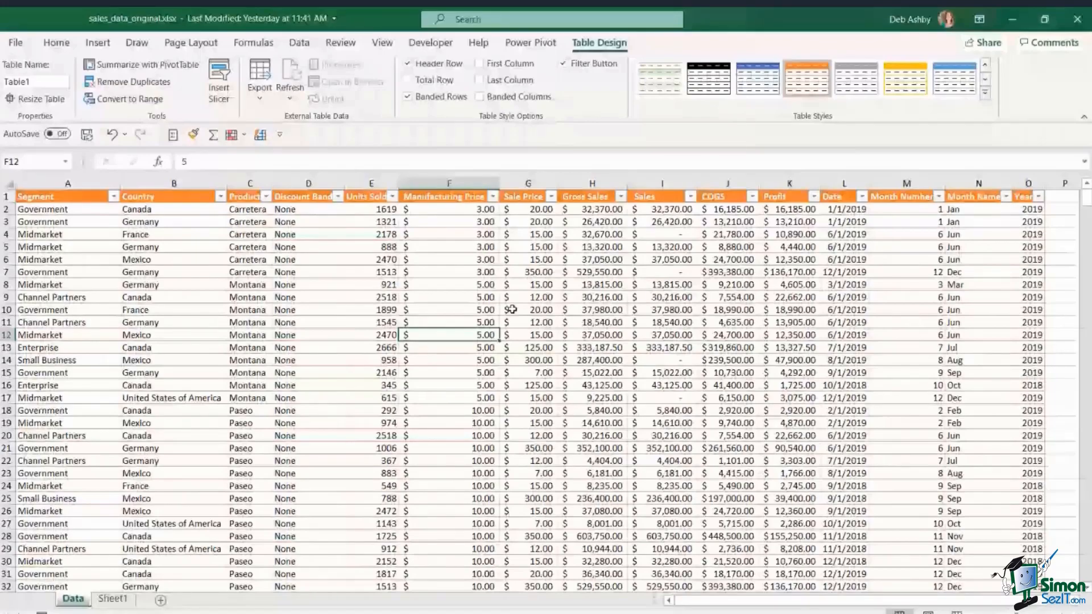
pyautogui.click(529, 272)
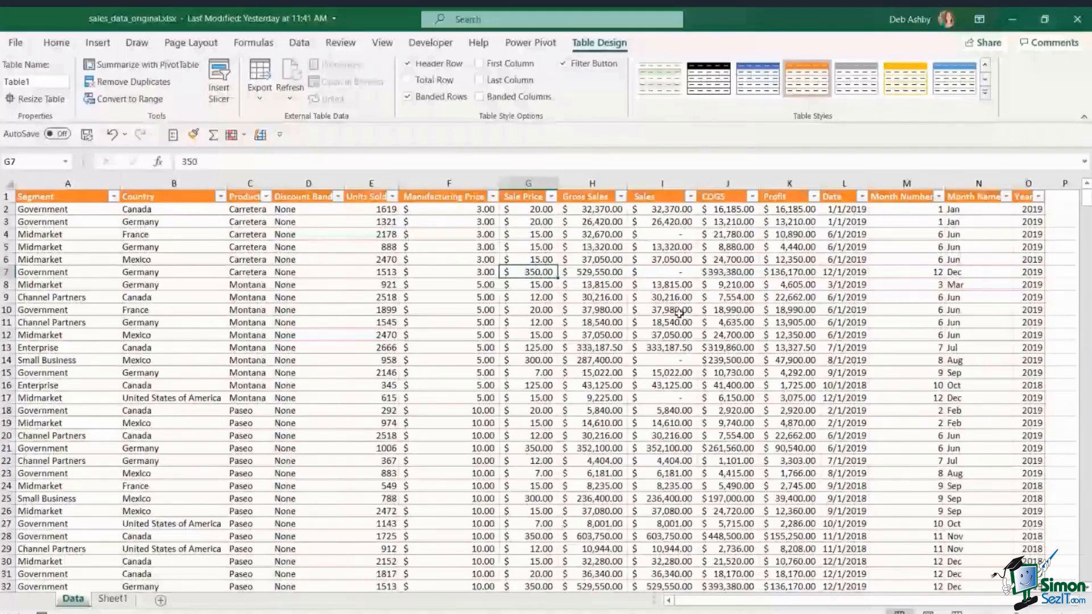
# Close the workbook without saving and open ImportText1.txt from the Cleaning Data in Excel folder, minimizing the browser behind it
pyautogui.hotkey('ctrl', 'w')
pyautogui.click(551, 342)
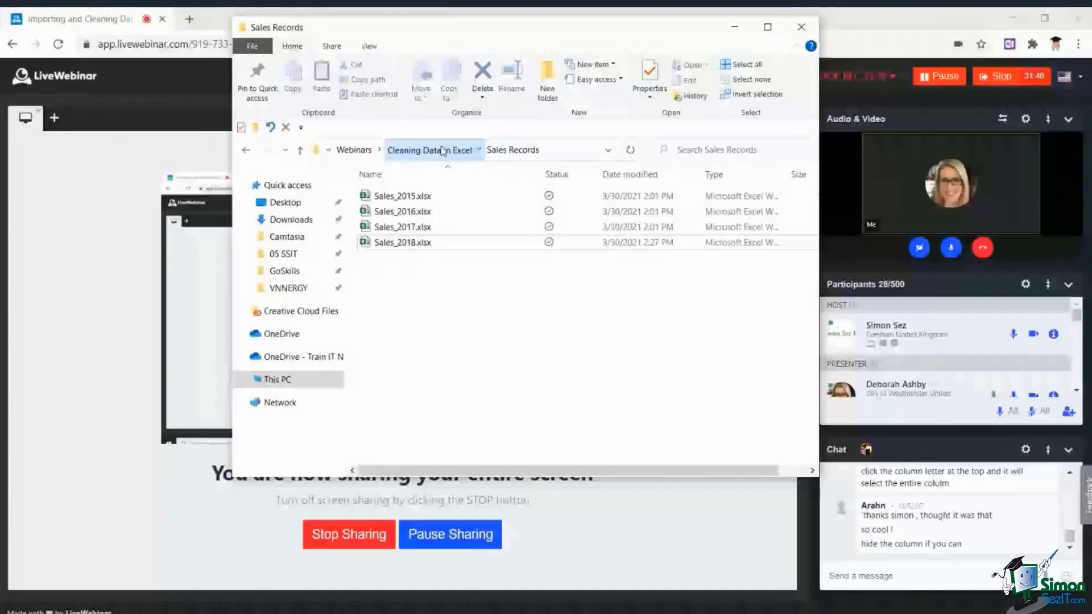
pyautogui.click(443, 150)
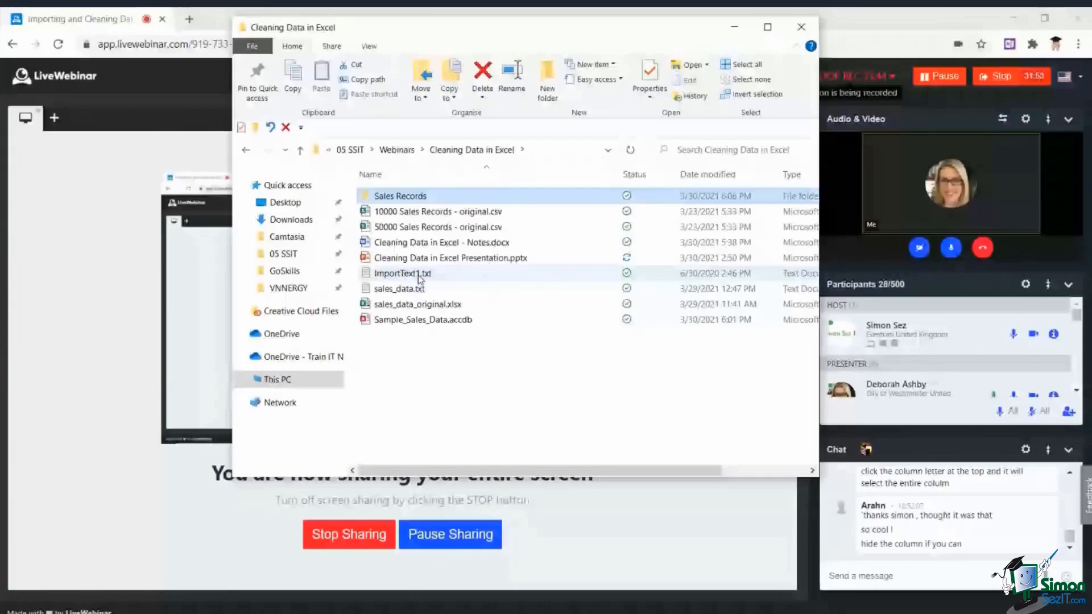
pyautogui.doubleClick(419, 275)
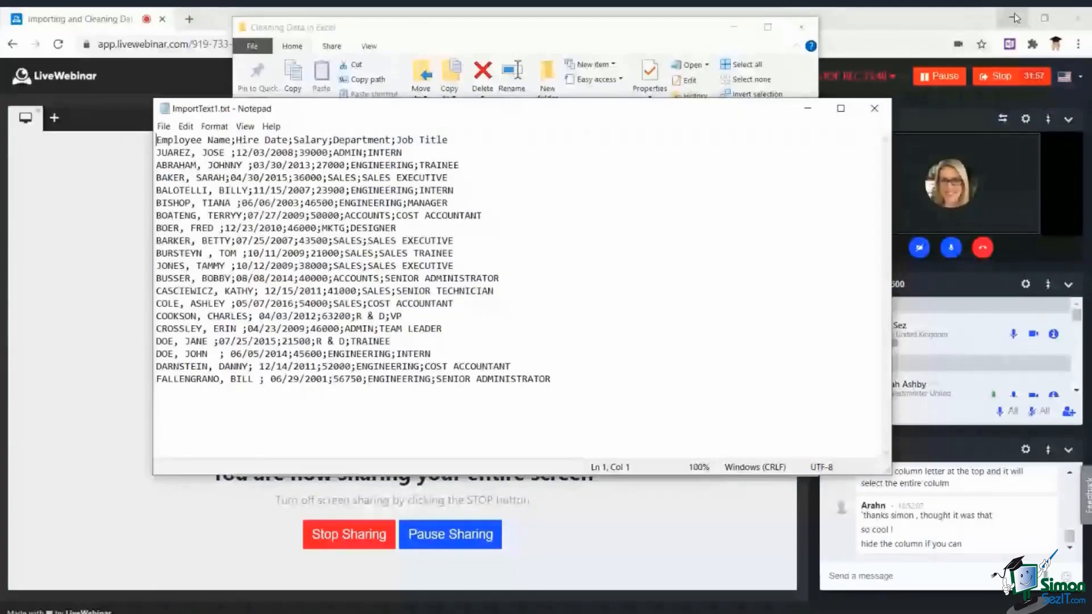
pyautogui.click(1016, 19)
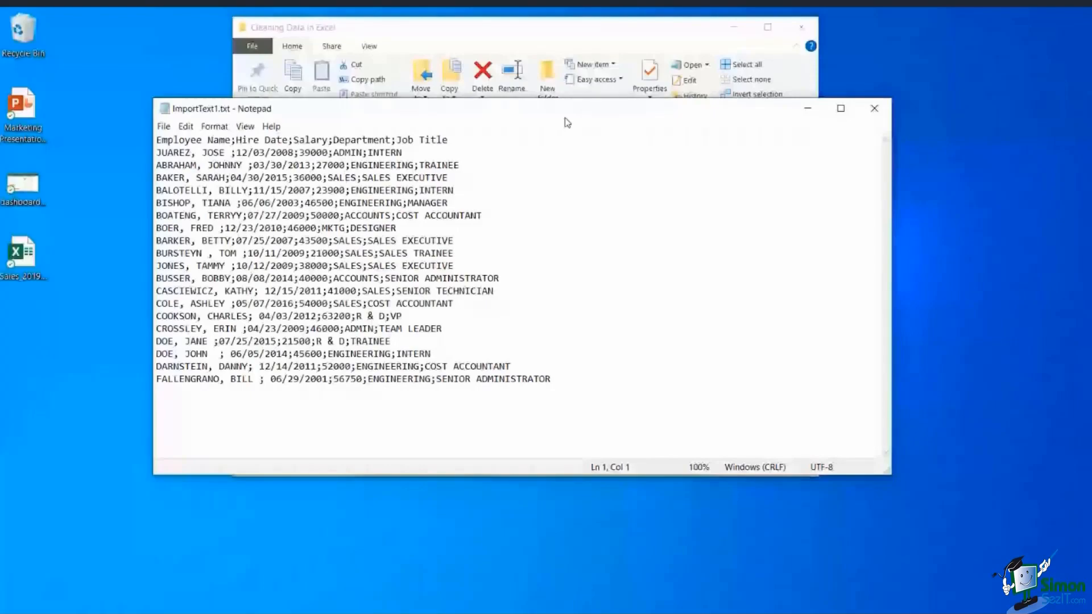
# Examine how the column headings and the first record's fields are separated in ImportText1.txt
pyautogui.moveTo(565, 118); pyautogui.dragTo(596, 127)
pyautogui.click(566, 284)
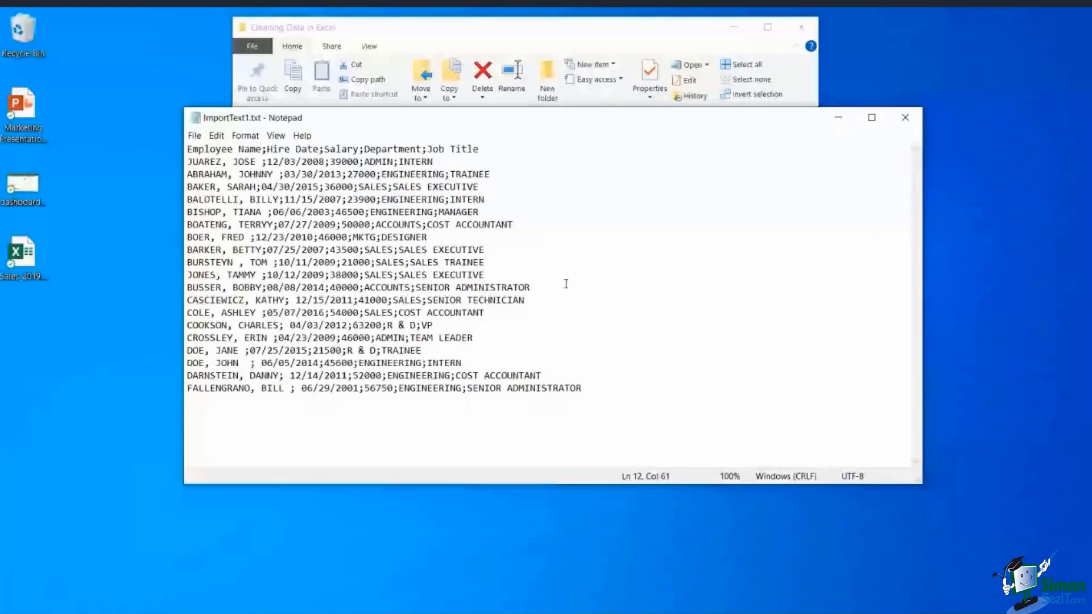
pyautogui.moveTo(571, 117); pyautogui.dragTo(535, 112)
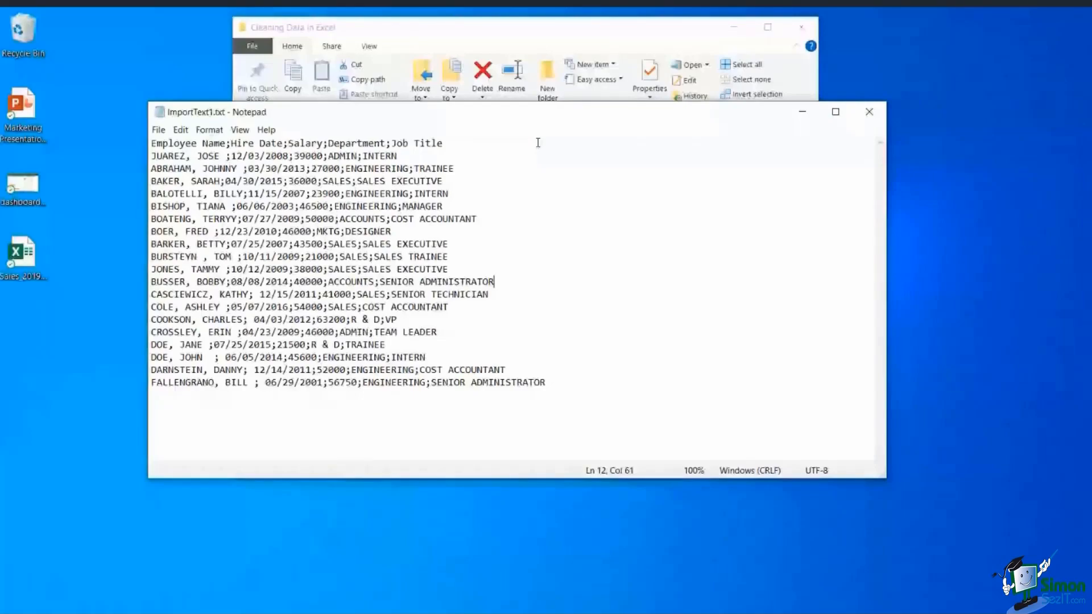
pyautogui.moveTo(508, 116); pyautogui.dragTo(524, 135)
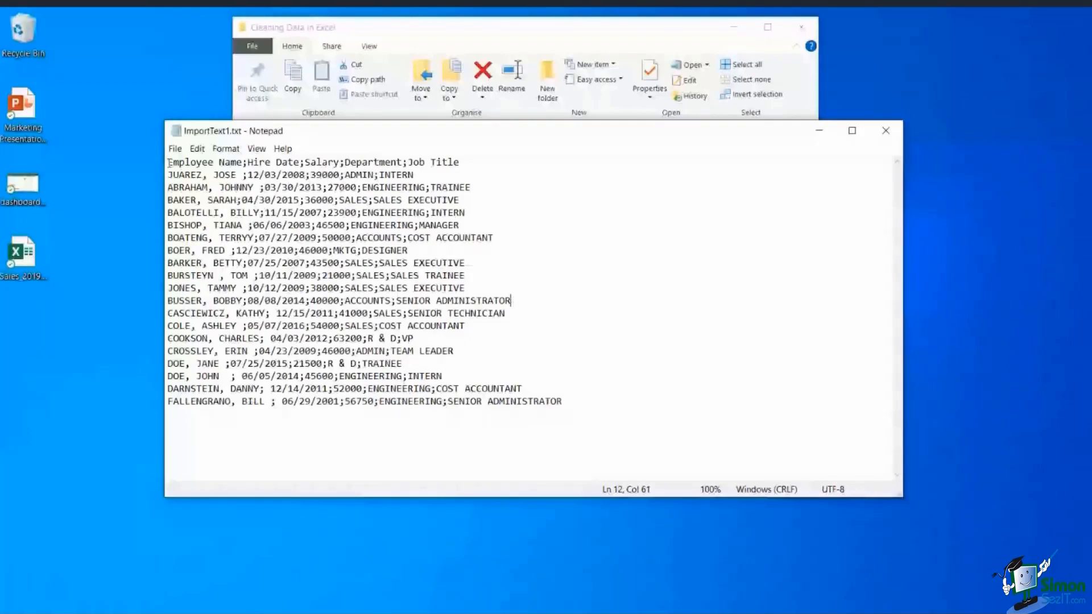
pyautogui.moveTo(169, 163); pyautogui.dragTo(461, 164)
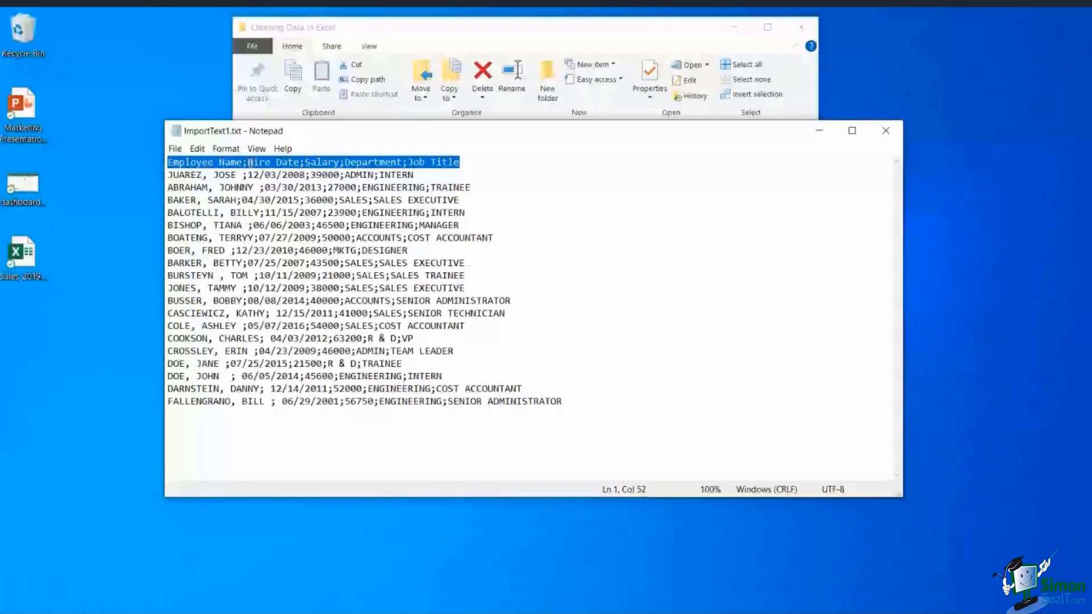
pyautogui.click(373, 163)
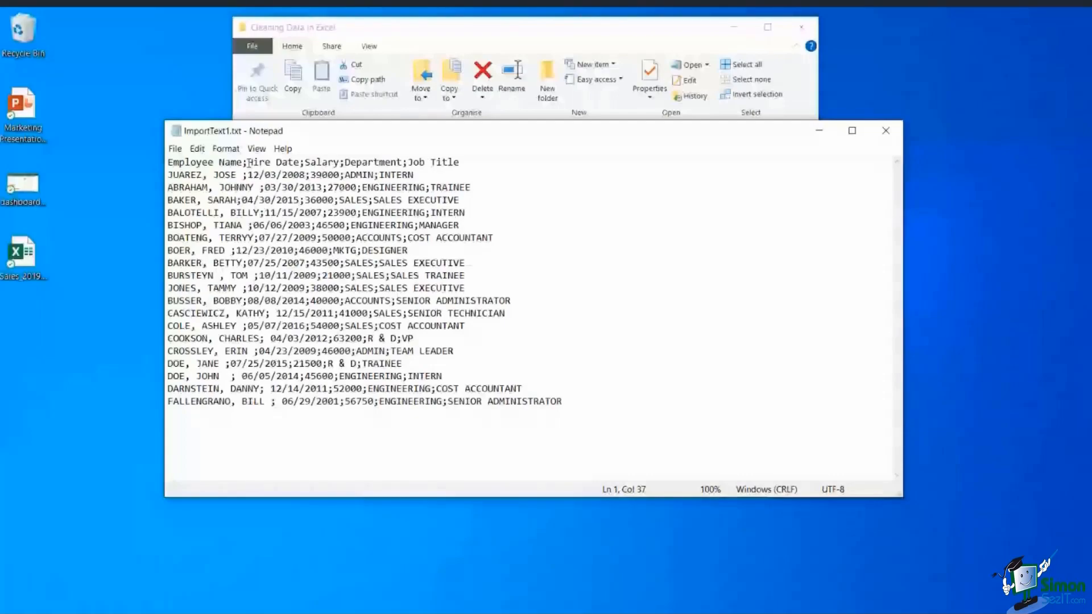
pyautogui.tripleClick(248, 163)
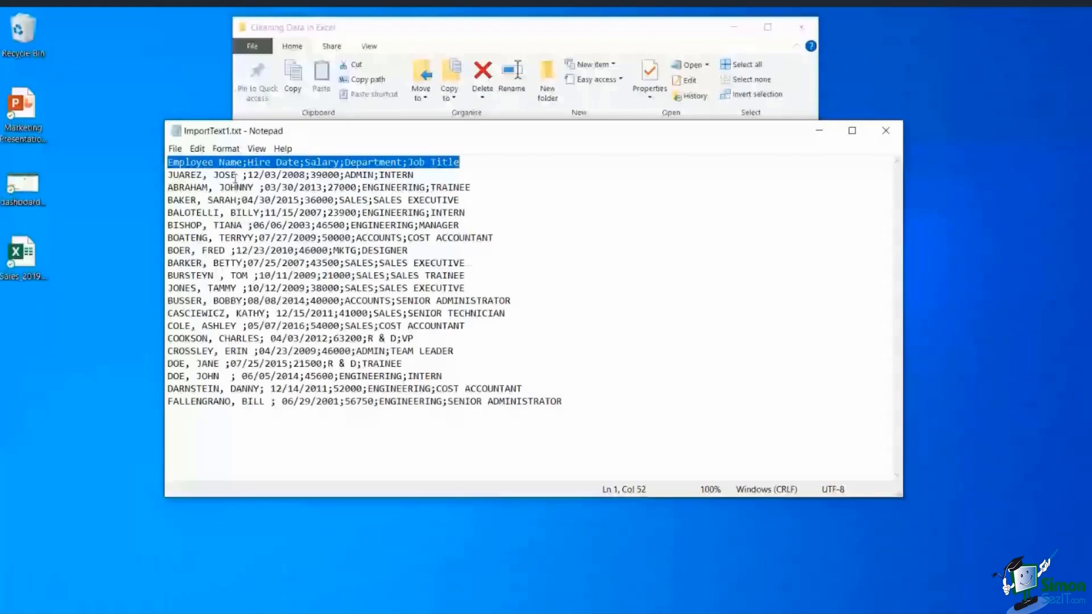
pyautogui.moveTo(168, 175); pyautogui.dragTo(208, 176)
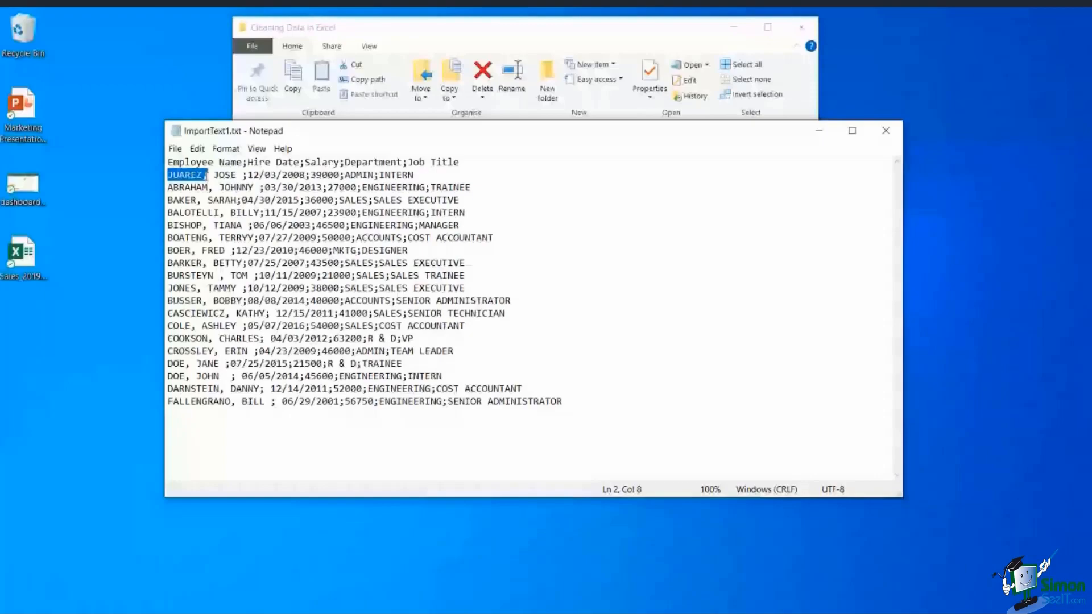
pyautogui.moveTo(243, 175); pyautogui.dragTo(249, 176)
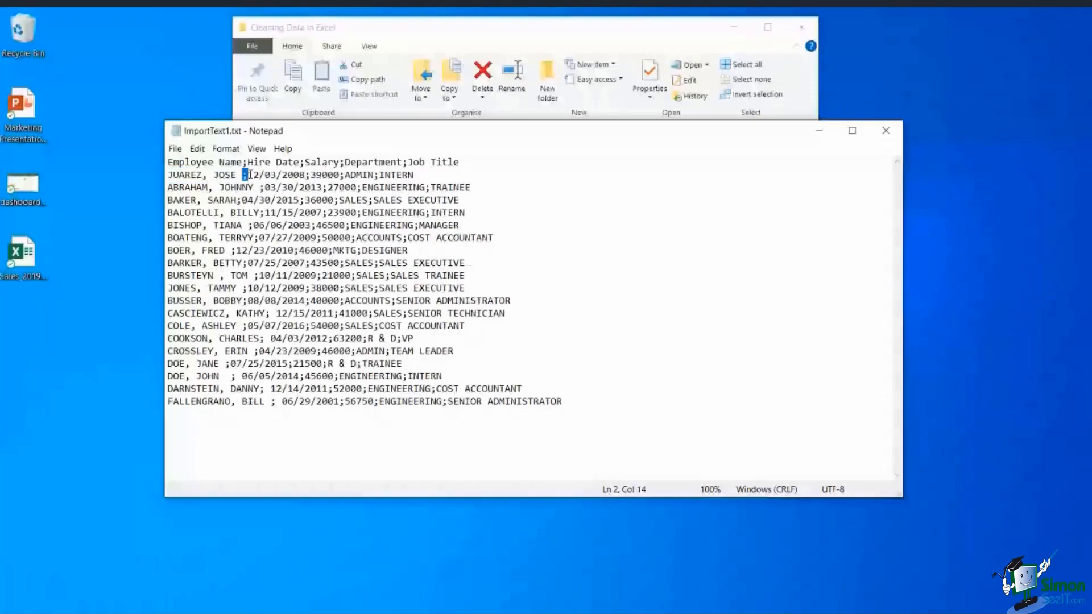
pyautogui.moveTo(311, 175); pyautogui.dragTo(370, 176)
# Minimize the text file and switch to Excel
pyautogui.click(820, 131)
pyautogui.moveTo(529, 608)
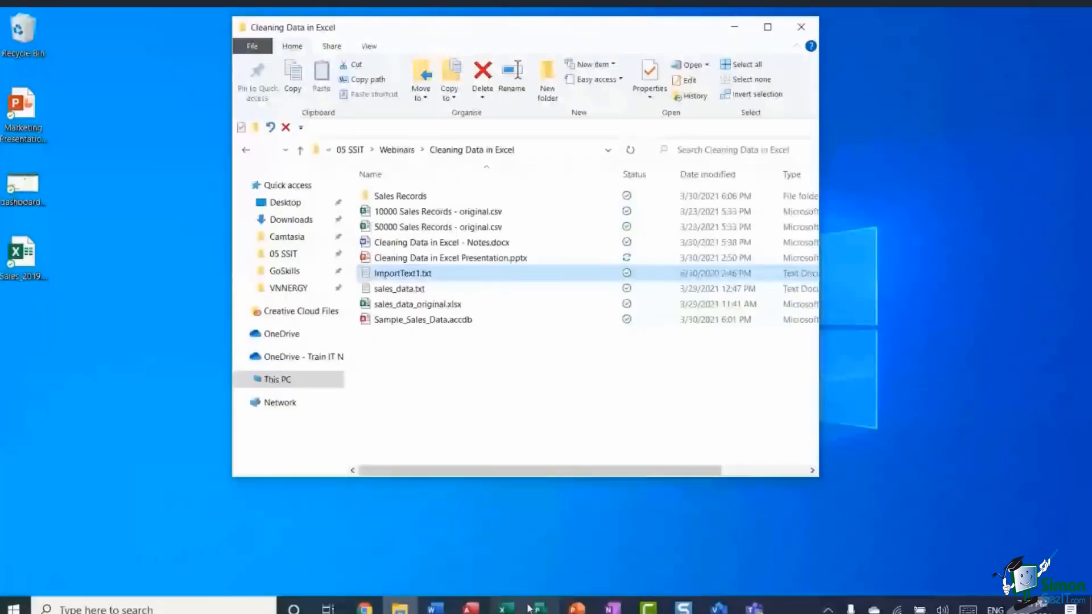
pyautogui.click(529, 608)
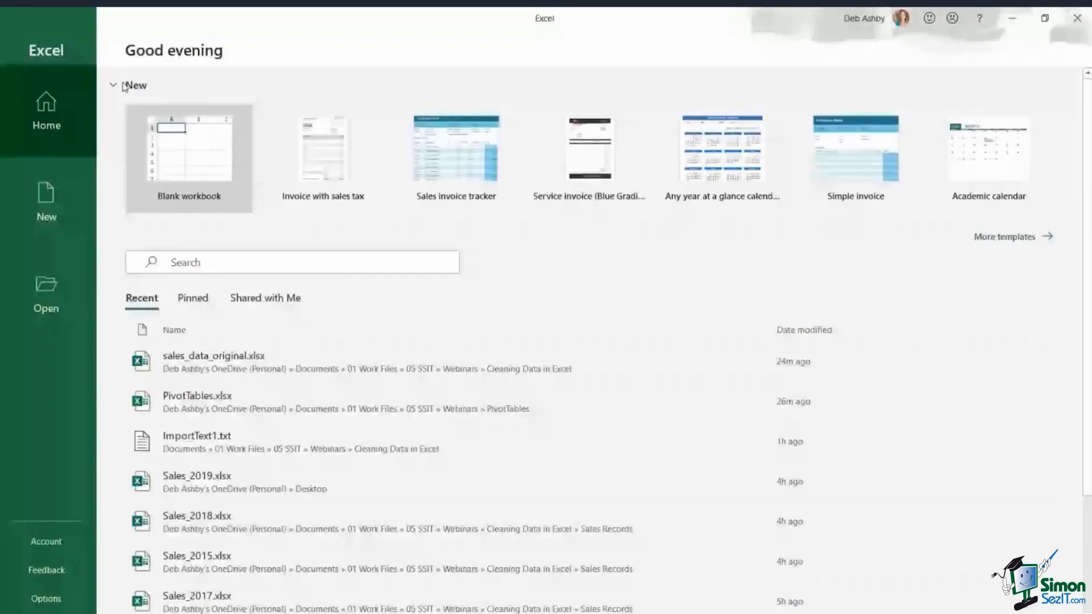
# Create a blank workbook and open ImportText1.txt from the recent files to start the text import
pyautogui.click(193, 154)
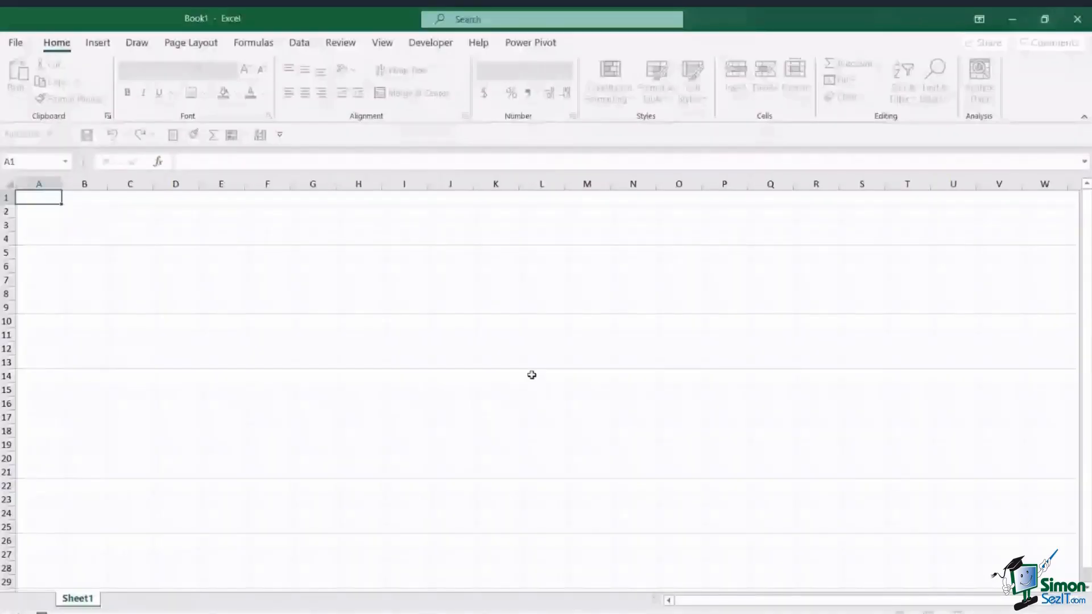
pyautogui.click(15, 42)
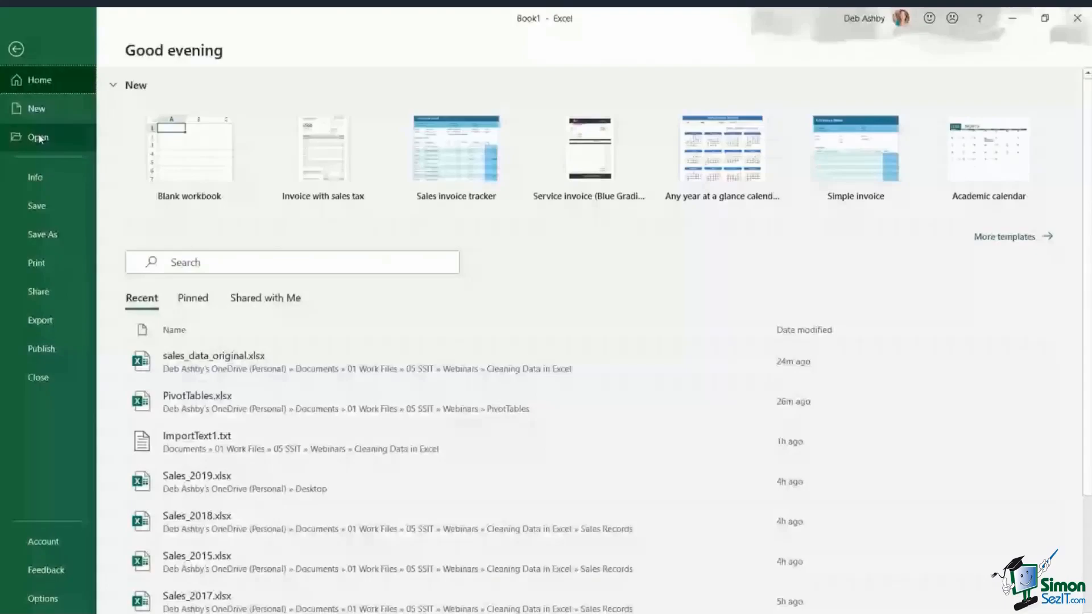
pyautogui.click(39, 138)
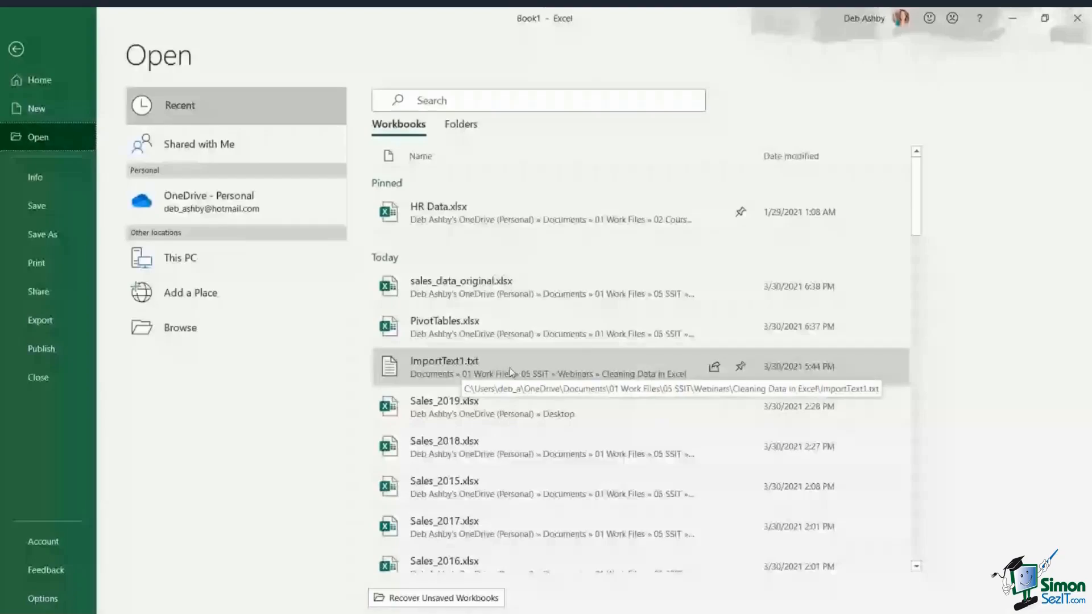
pyautogui.click(538, 367)
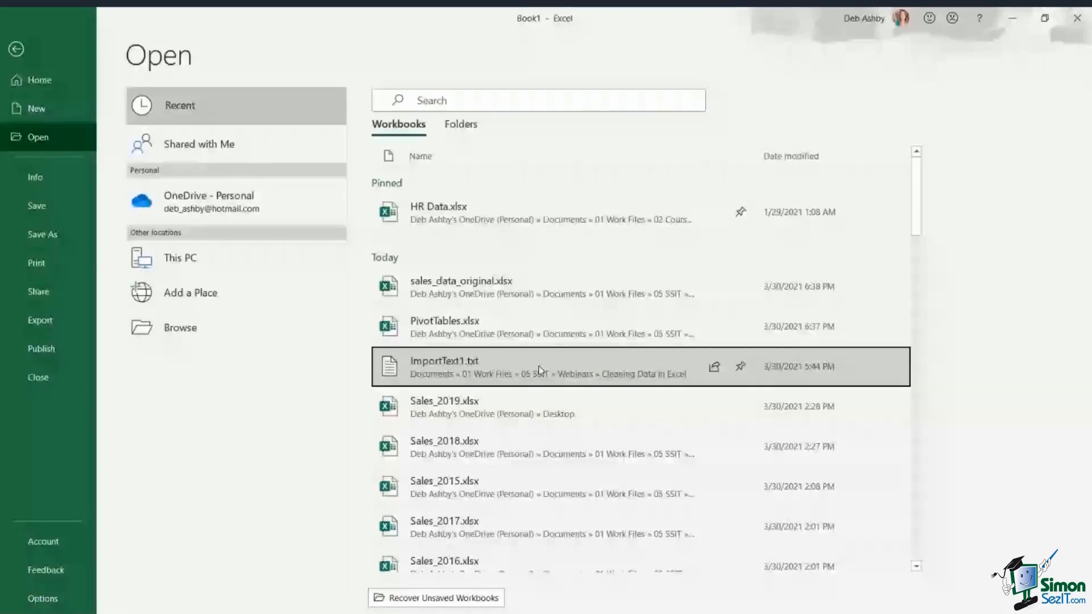
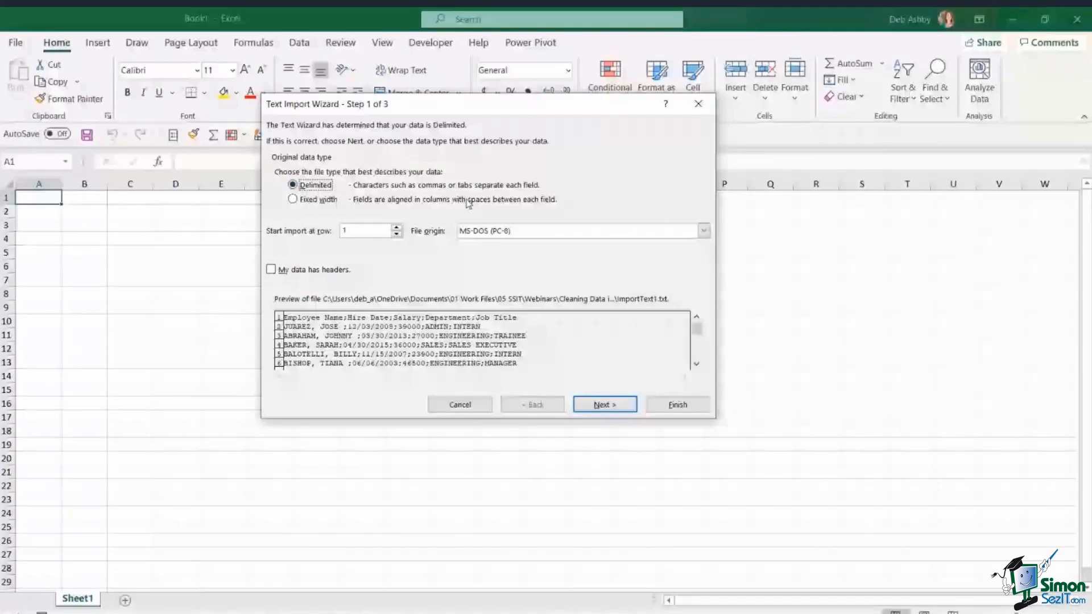
# Import the text as delimited data with headers, using Semicolon instead of Tab as the only delimiter
pyautogui.click(320, 272)
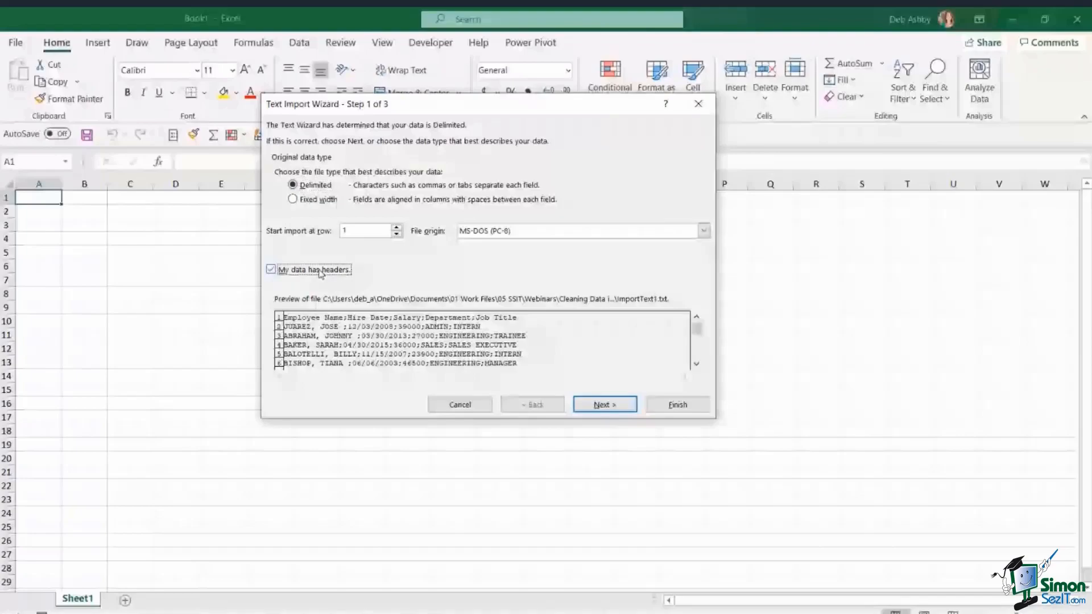
pyautogui.click(617, 401)
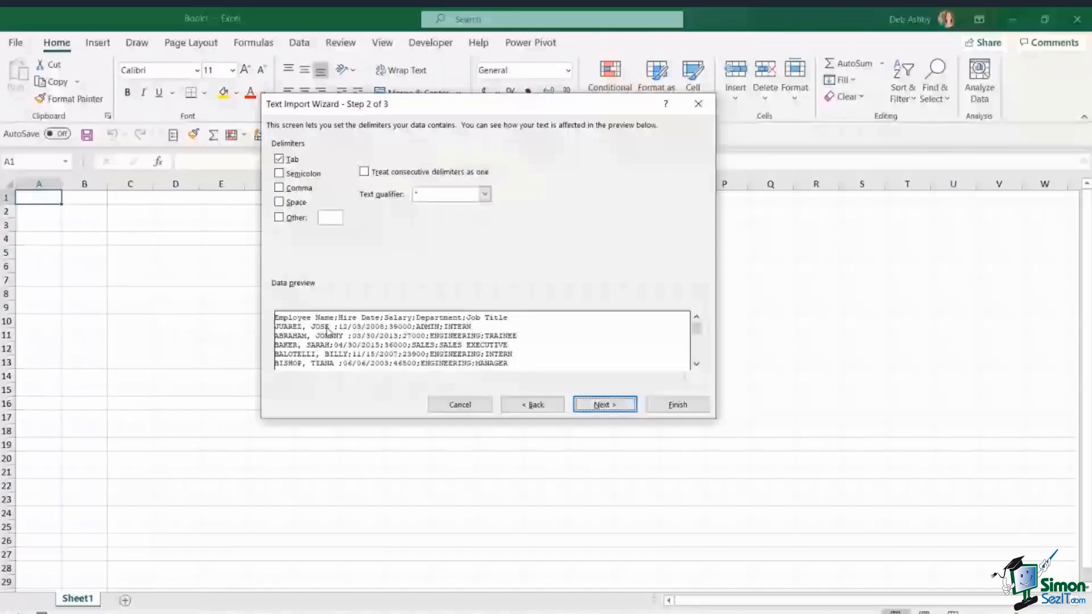
pyautogui.click(295, 161)
pyautogui.click(282, 174)
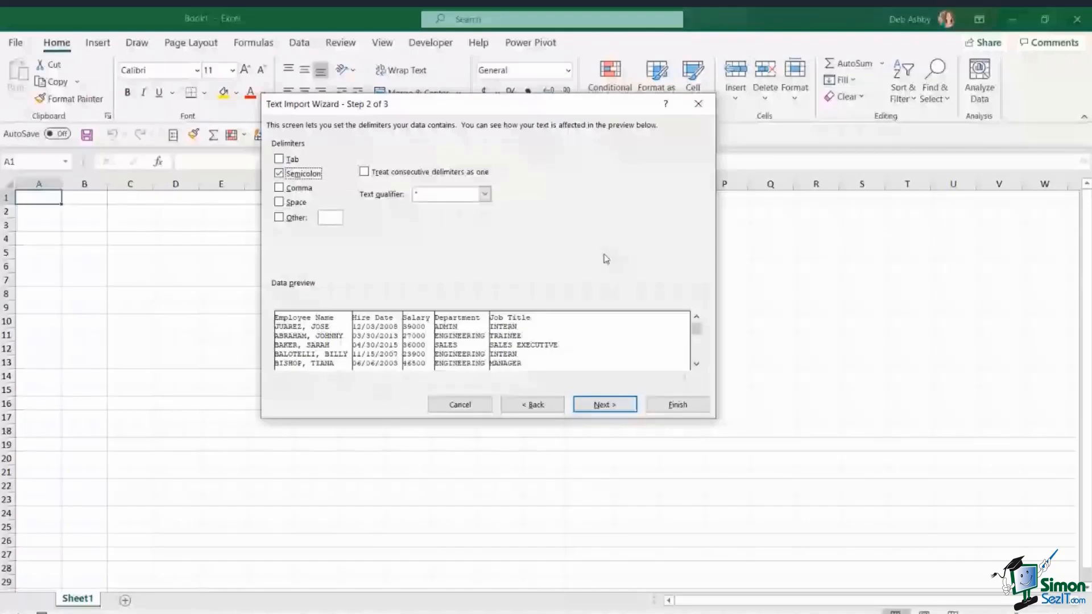
pyautogui.click(678, 405)
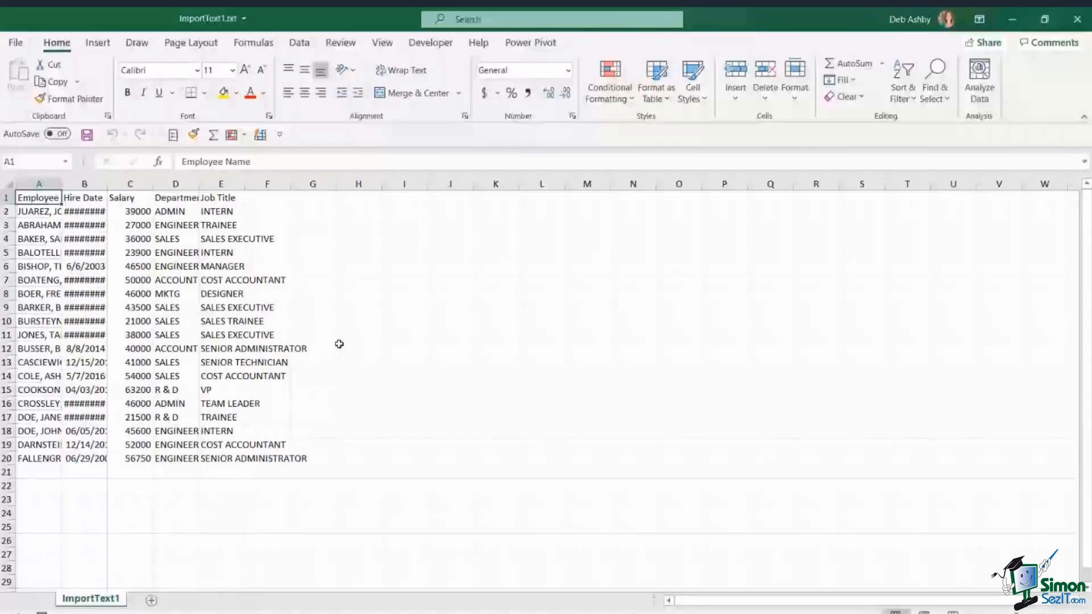
# Fit the widths of columns A to E to their contents and review the Employee Name entries
pyautogui.moveTo(37, 181); pyautogui.dragTo(262, 182)
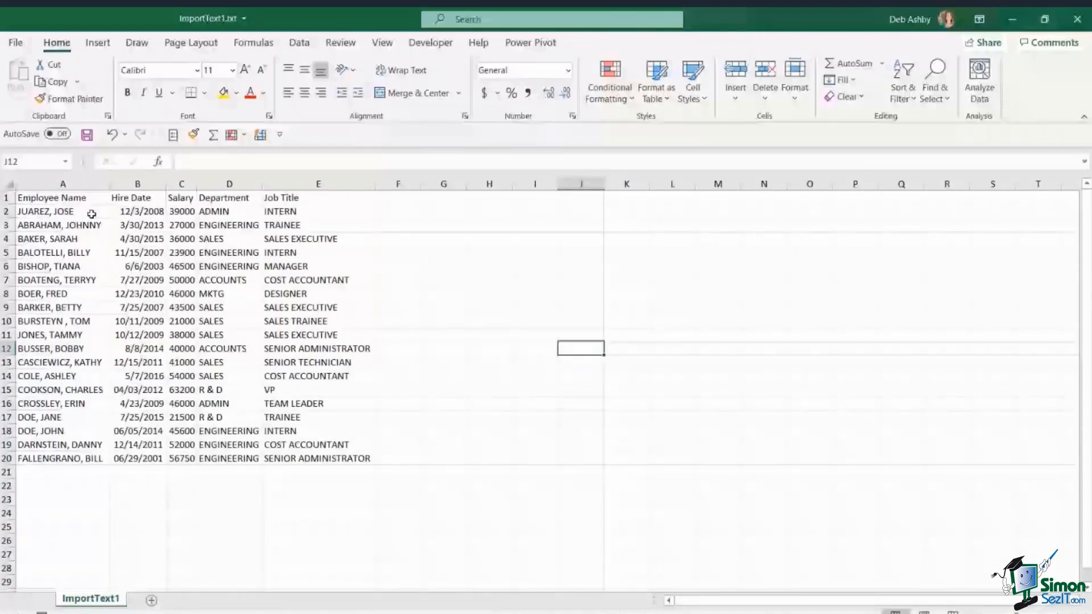
pyautogui.moveTo(91, 214); pyautogui.dragTo(36, 445)
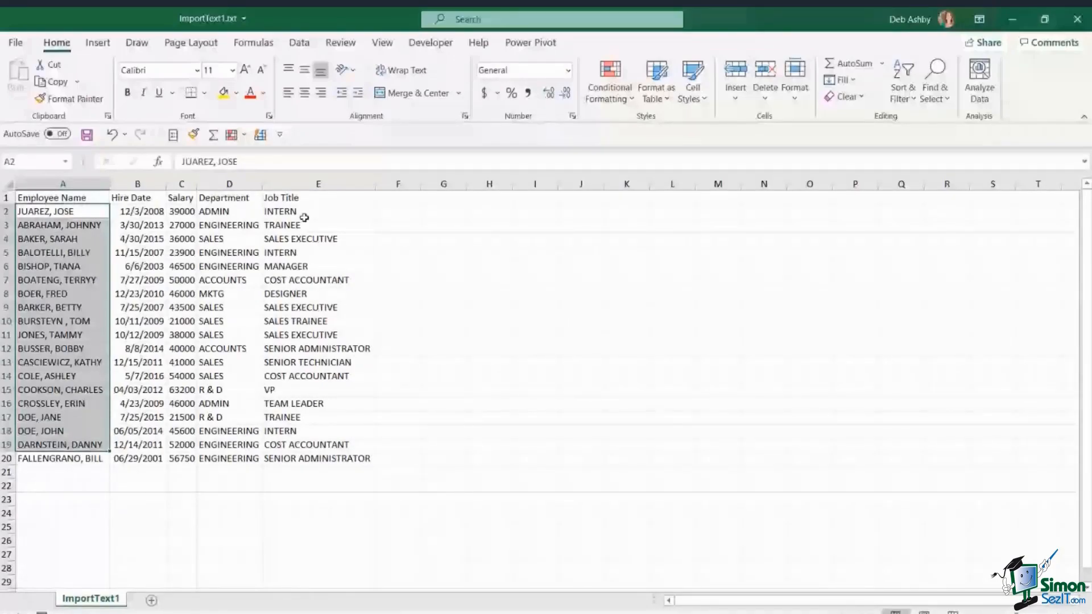
pyautogui.click(141, 239)
pyautogui.click(50, 210)
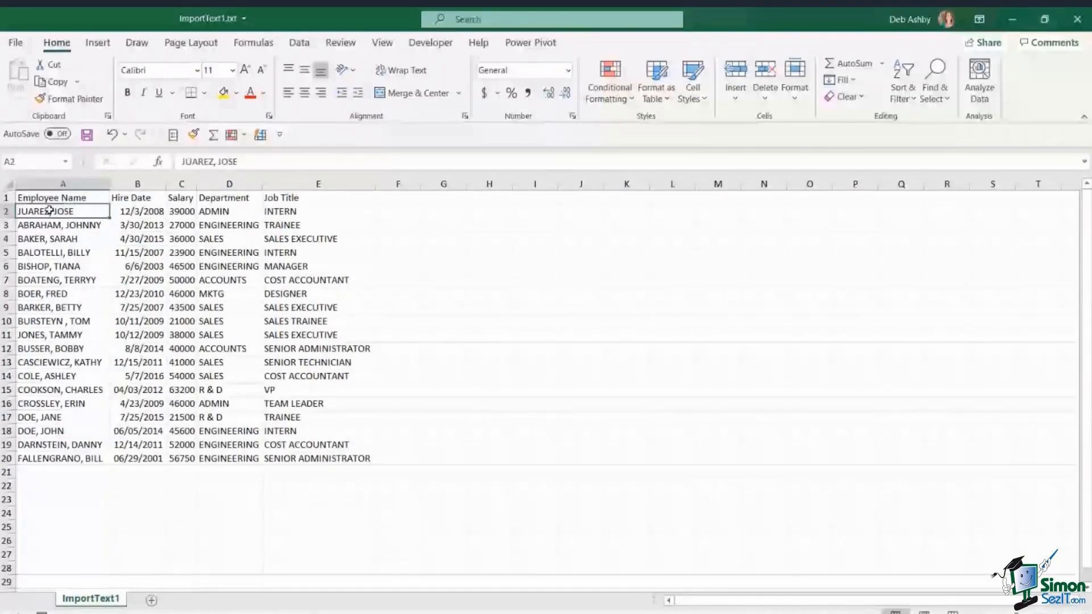
pyautogui.hotkey('ctrl', 'space')
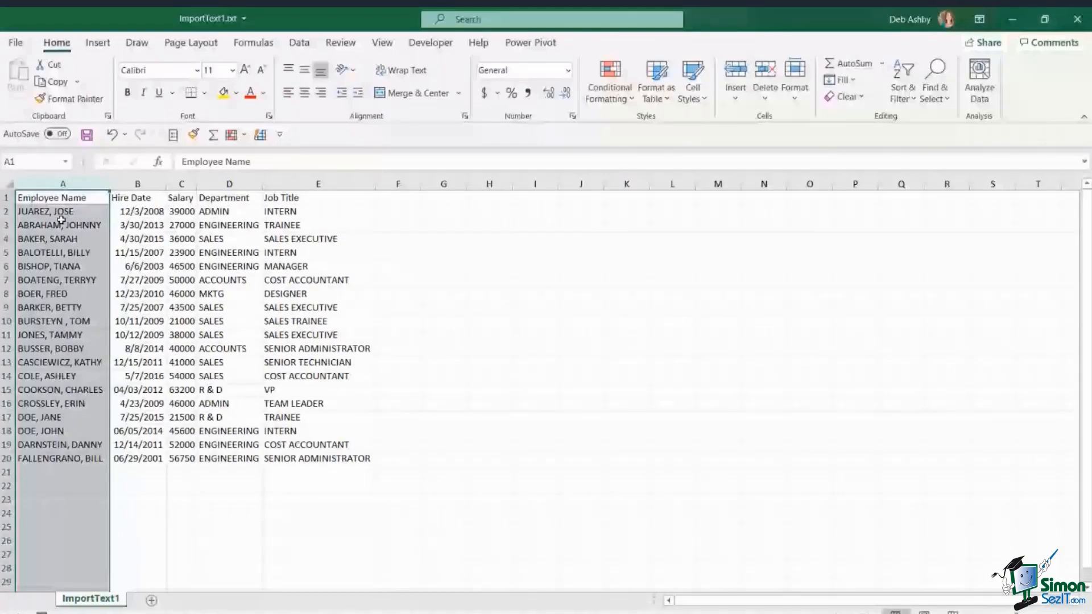
pyautogui.click(138, 214)
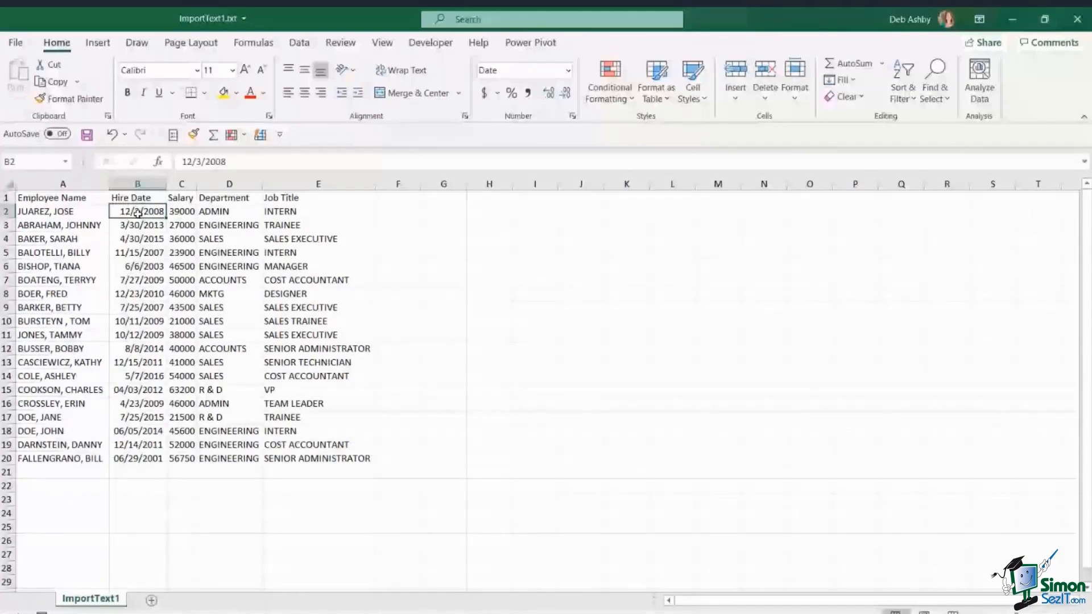
# Insert an empty column between Employee Name and Hire Date
pyautogui.rightClick(126, 183)
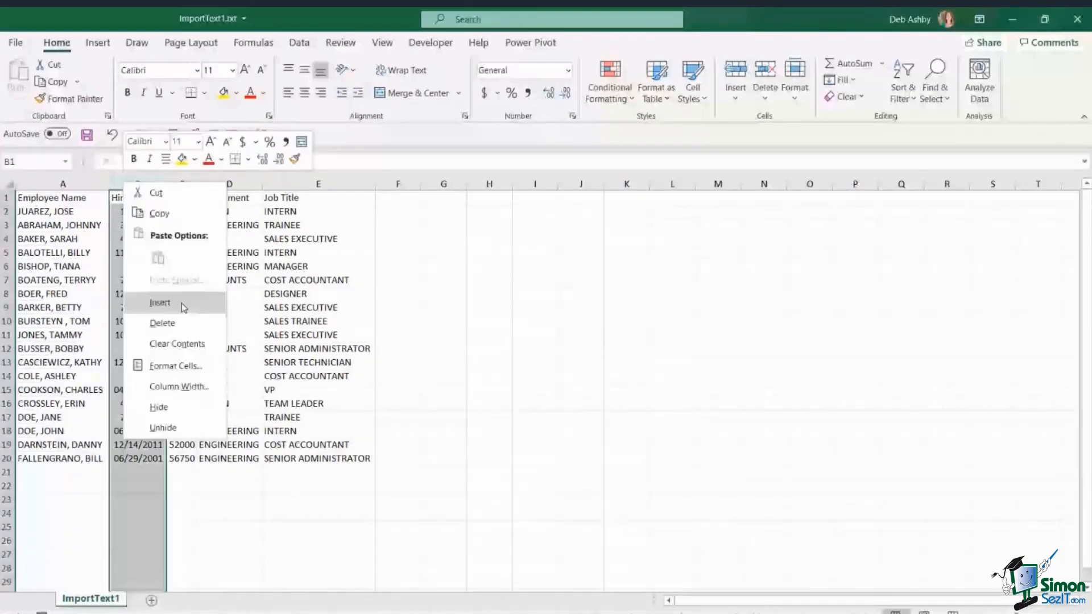
pyautogui.click(182, 302)
pyautogui.click(323, 293)
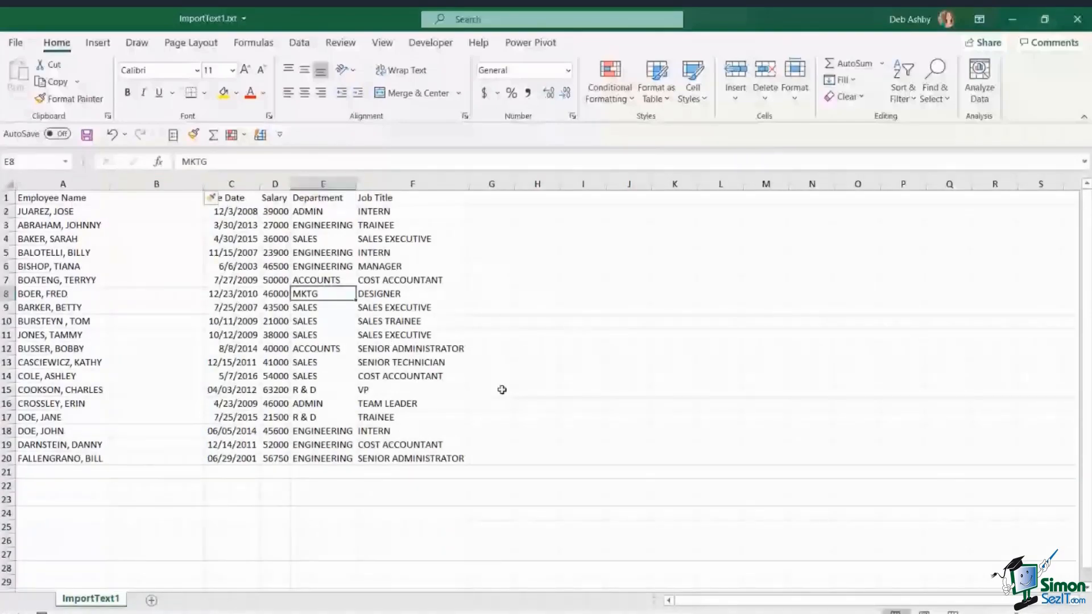
# Enter =TRIM(PROPER(A2)) in B2 and fill the formula down to B20
pyautogui.click(65, 213)
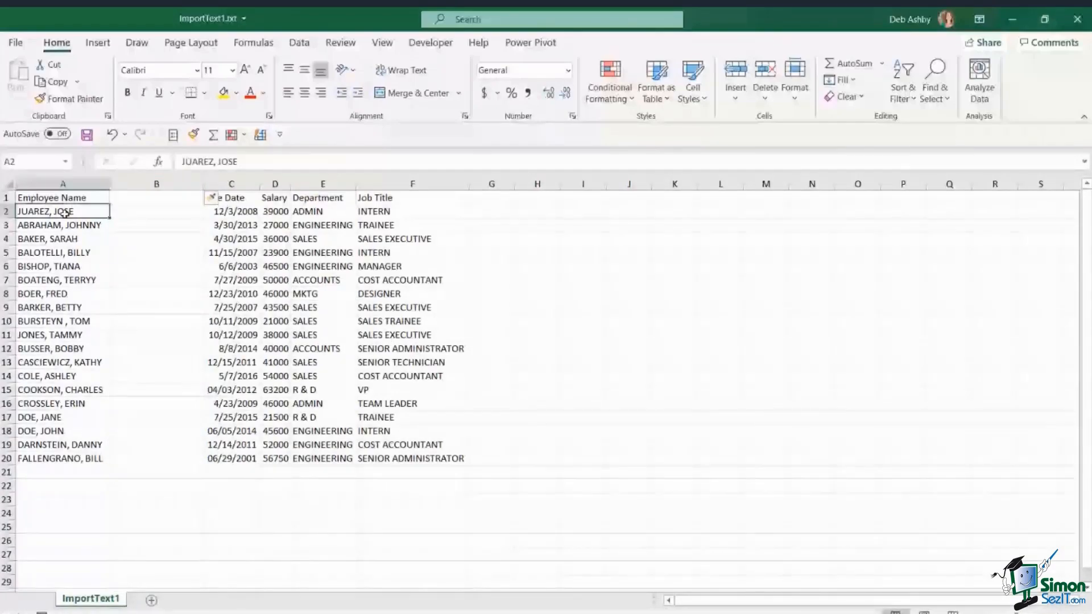
pyautogui.click(133, 214)
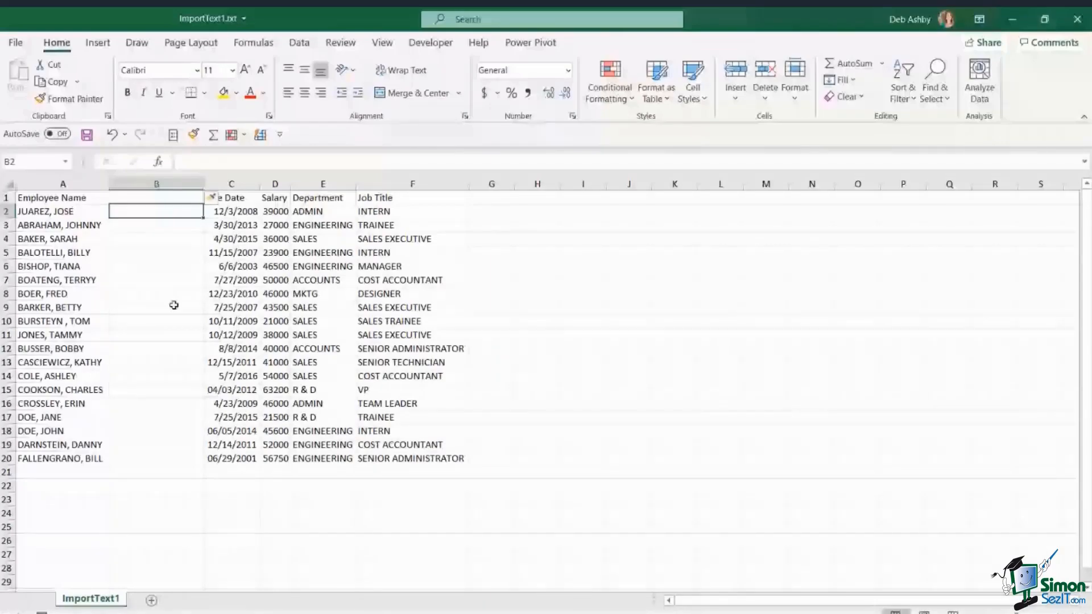
pyautogui.write('=TRI')
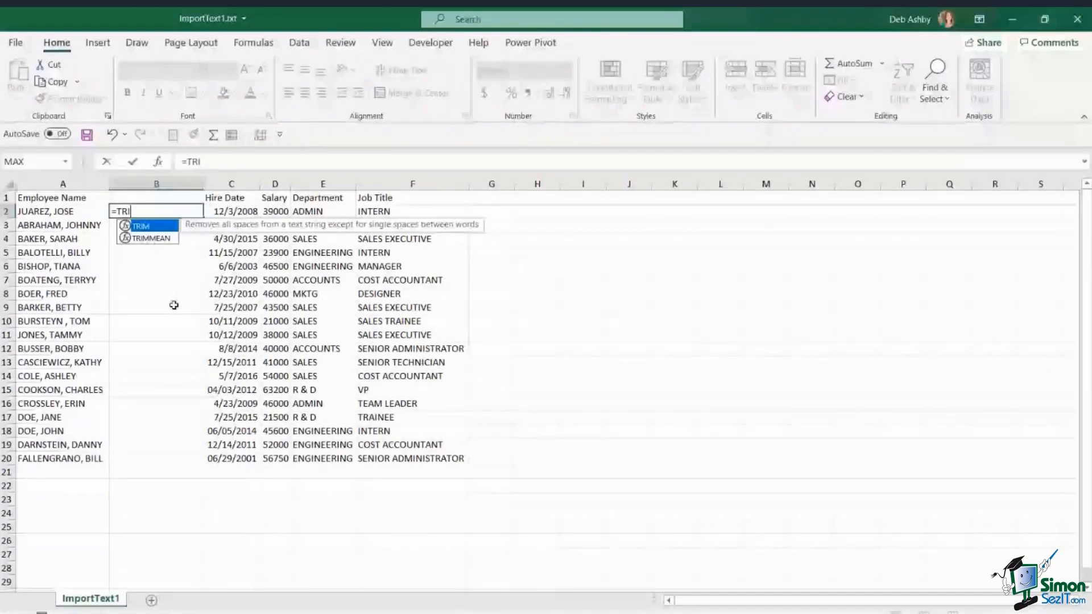
pyautogui.press('Tab')
pyautogui.write('PROPER(')
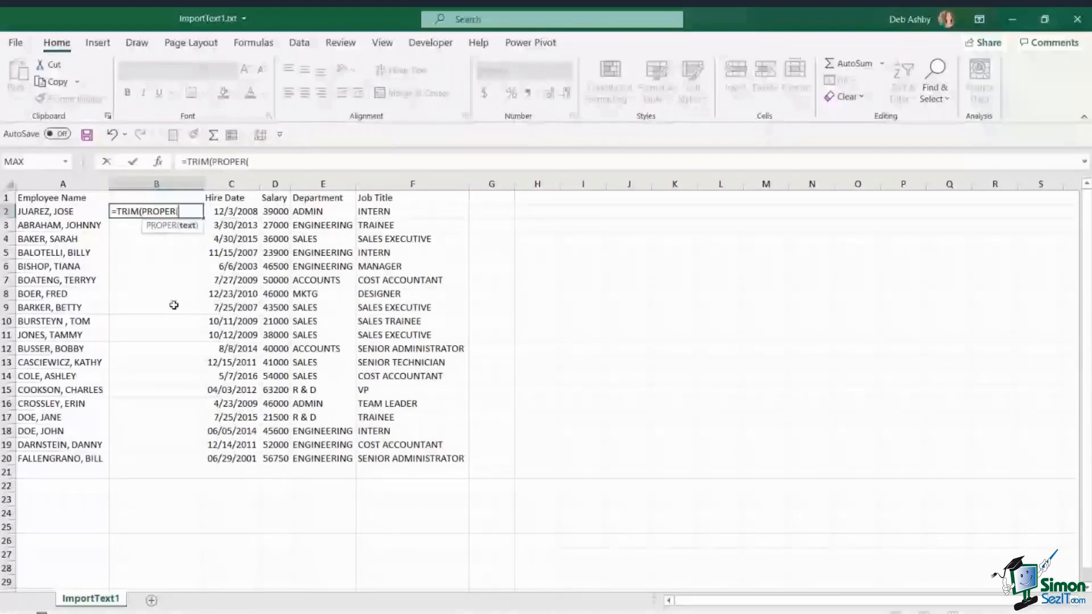
pyautogui.click(86, 208)
pyautogui.write('))')
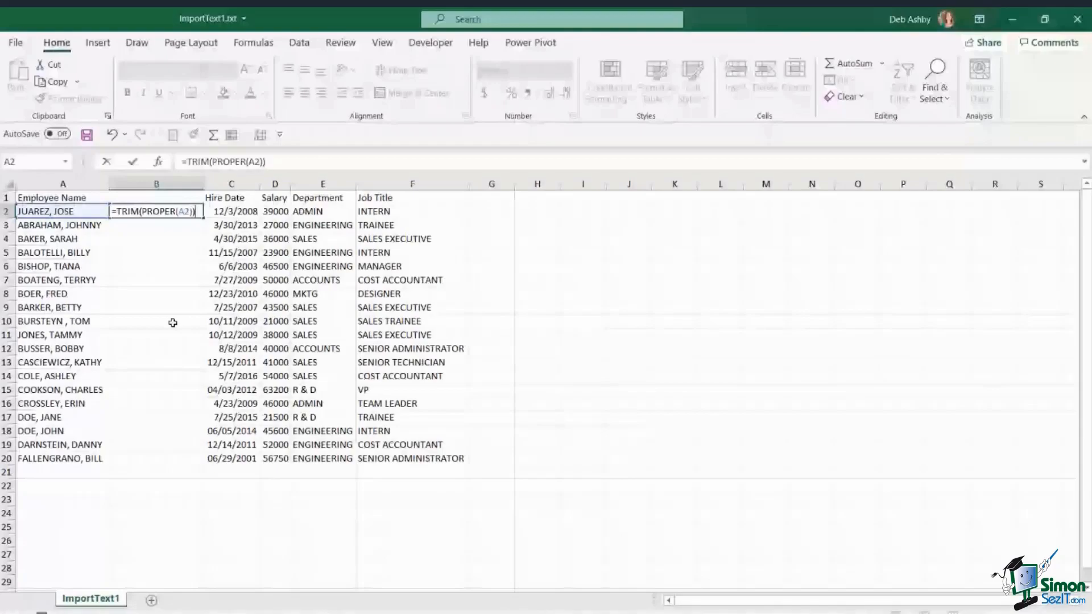
pyautogui.hotkey('ctrl', 'Return')
pyautogui.doubleClick(203, 219)
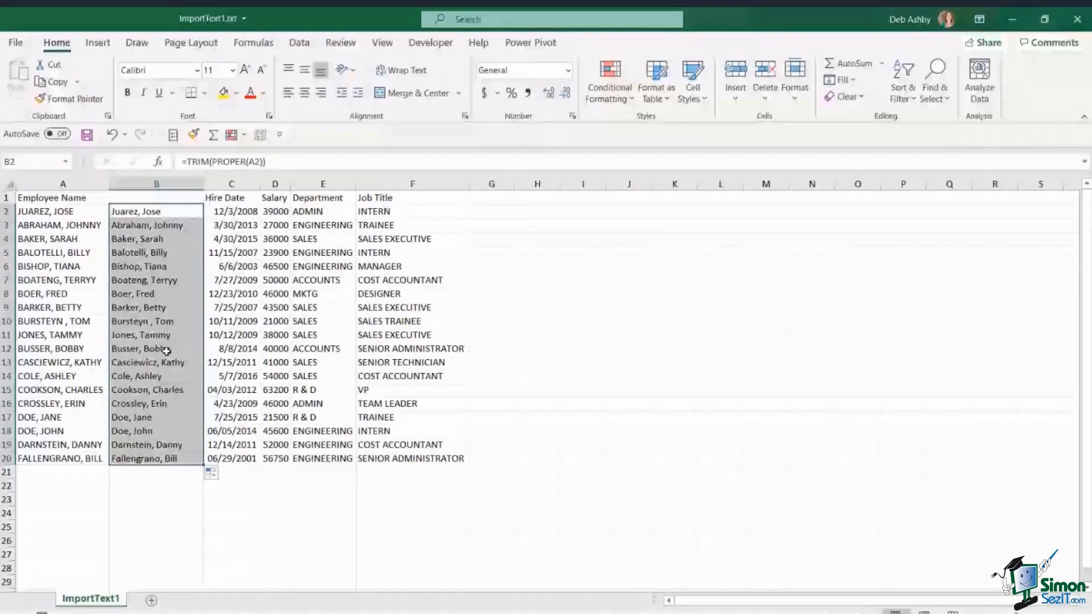
# Replace the formulas in B2:B20 with their values
pyautogui.hotkey('ctrl', 'c')
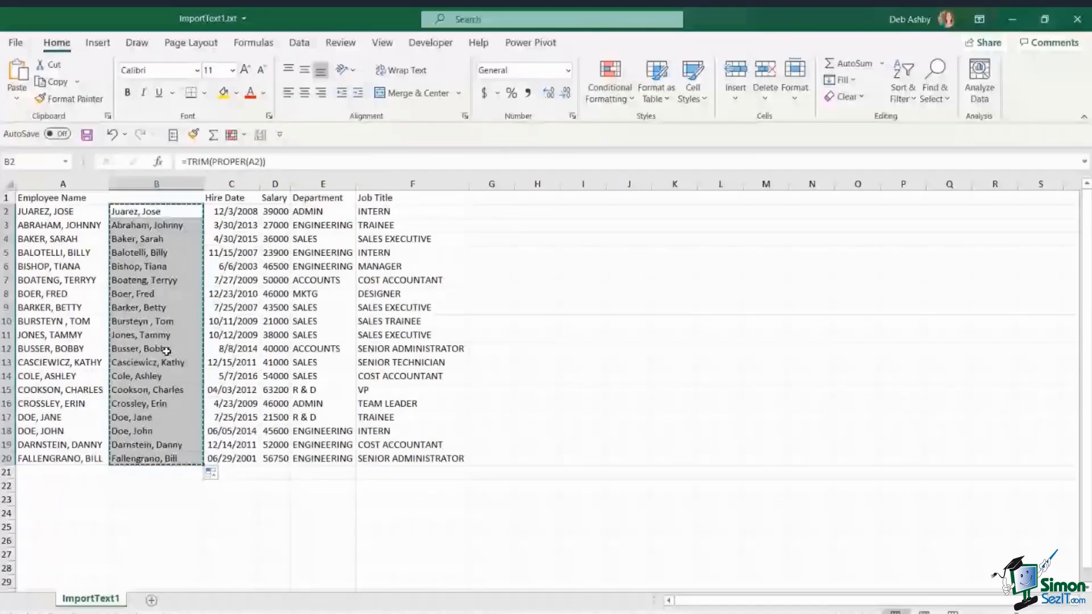
pyautogui.click(16, 98)
pyautogui.click(14, 209)
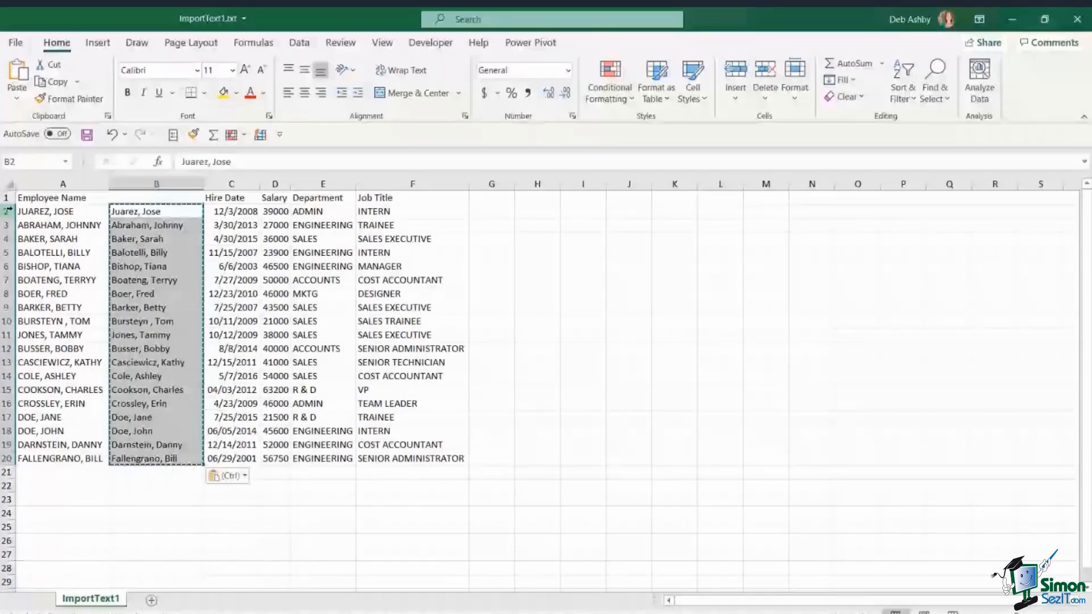
pyautogui.press('Escape')
# Delete the original uppercase Employee Name column and head the cleaned names column "Name" in A1
pyautogui.click(79, 200)
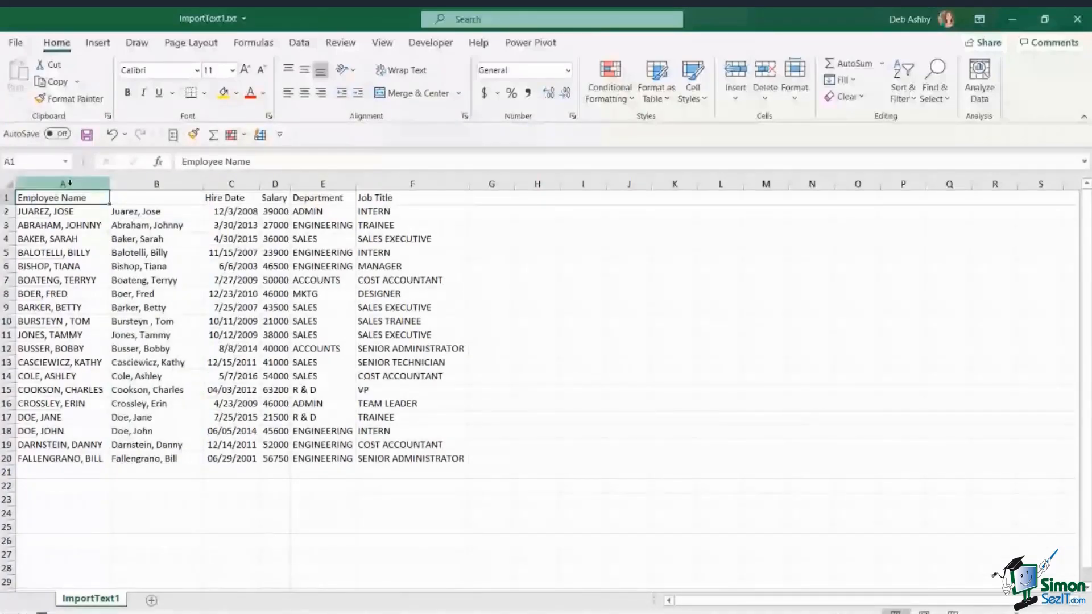
pyautogui.hotkey('ctrl', '-')
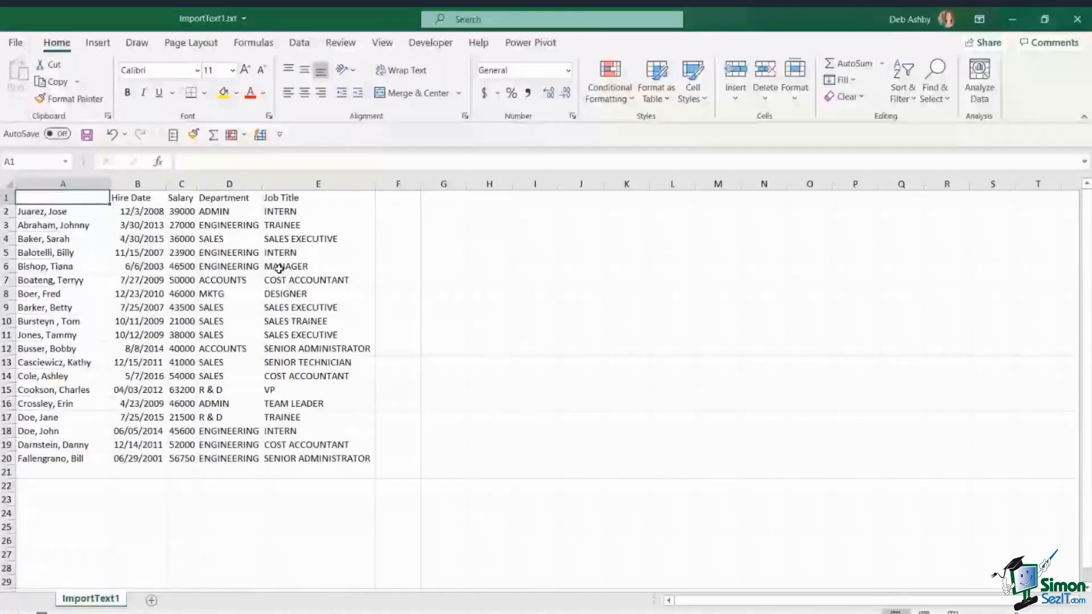
pyautogui.write('Name')
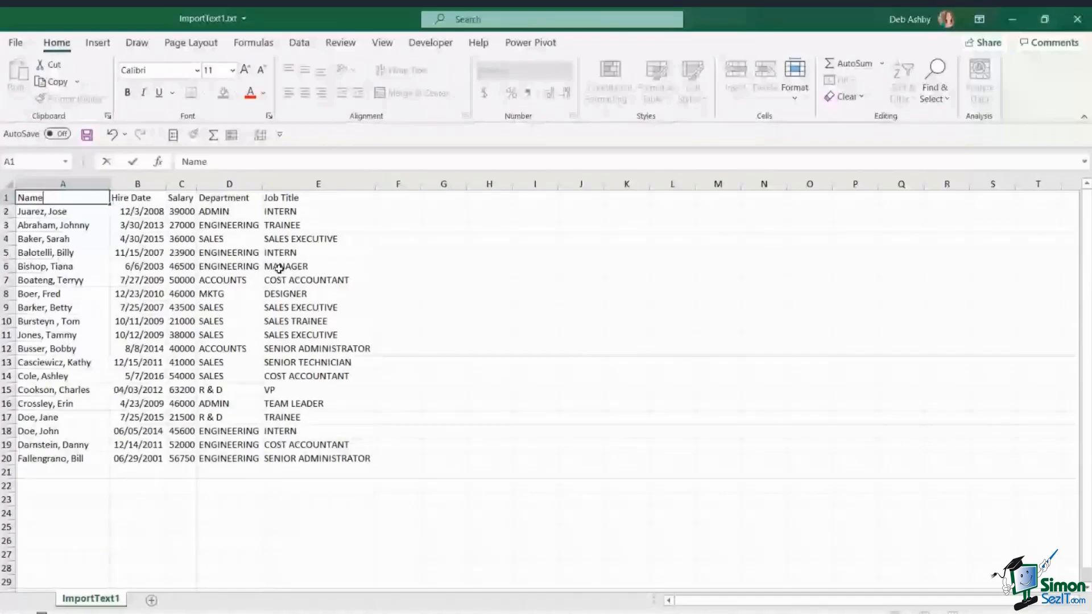
pyautogui.click(256, 266)
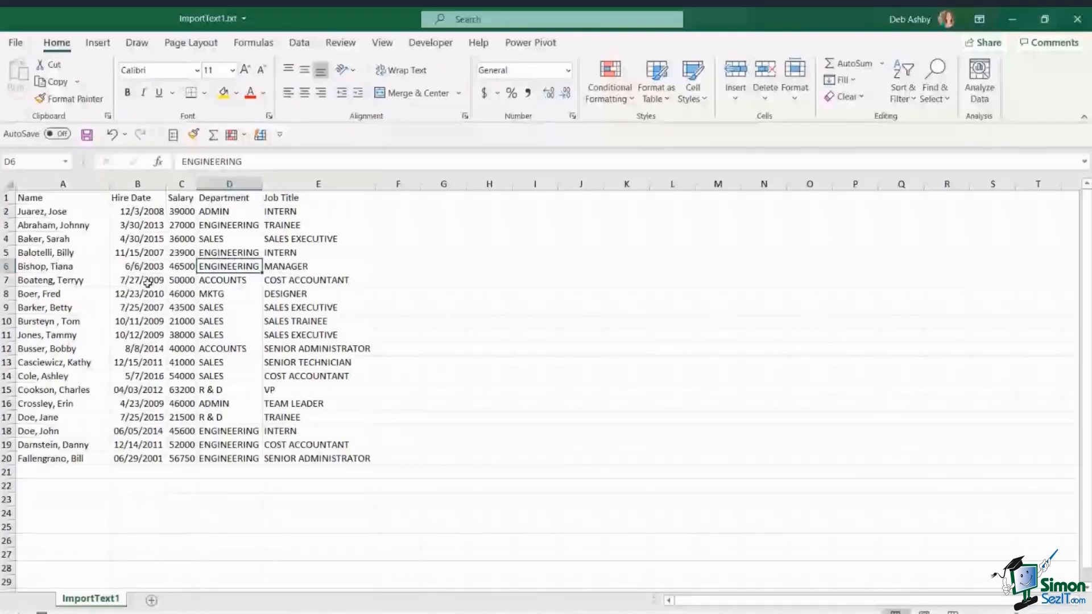
# Insert two empty columns between Name and Hire Date
pyautogui.click(131, 180)
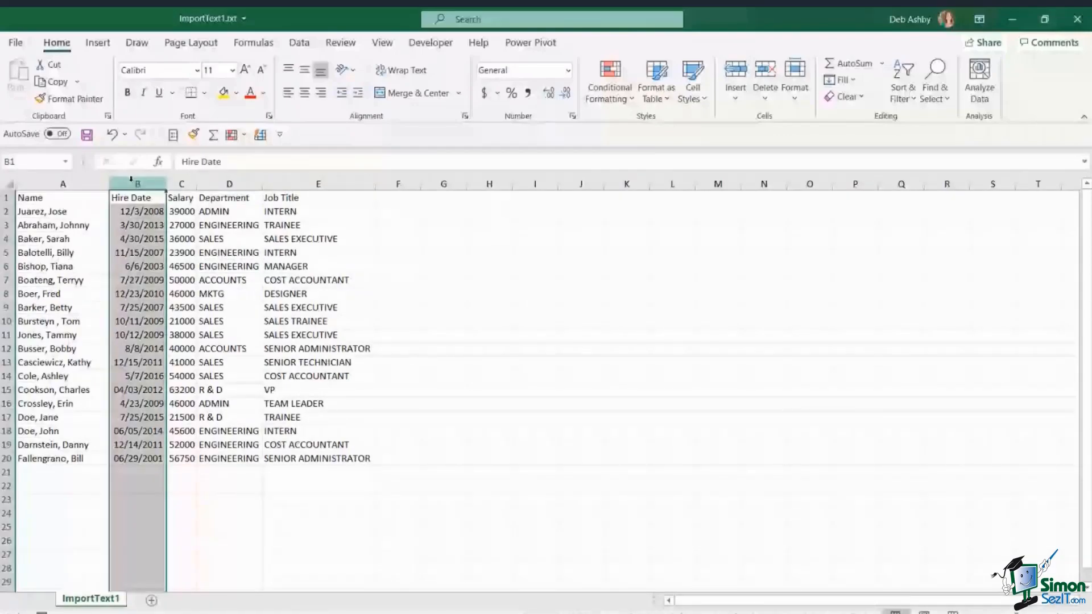
pyautogui.hotkey('ctrl', 'shift', '+')
pyautogui.hotkey('ctrl', 'shift', '+')
pyautogui.click(250, 238)
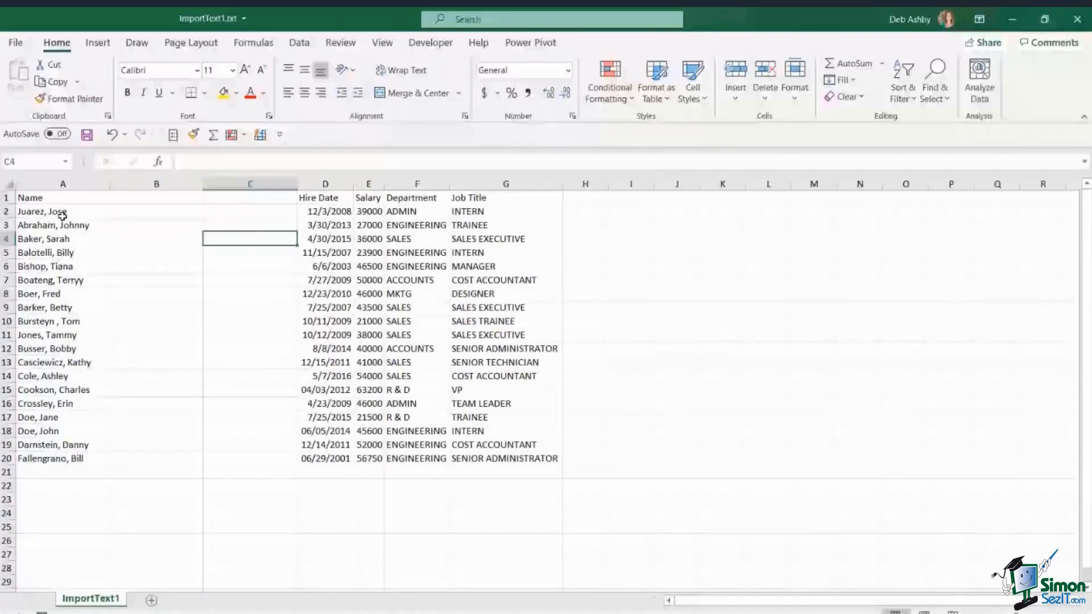
# Try splitting the names in A2:A20 at the comma with Text to Columns, and undo the split
pyautogui.click(63, 215)
pyautogui.hotkey('ctrl', 'shift', 'Down')
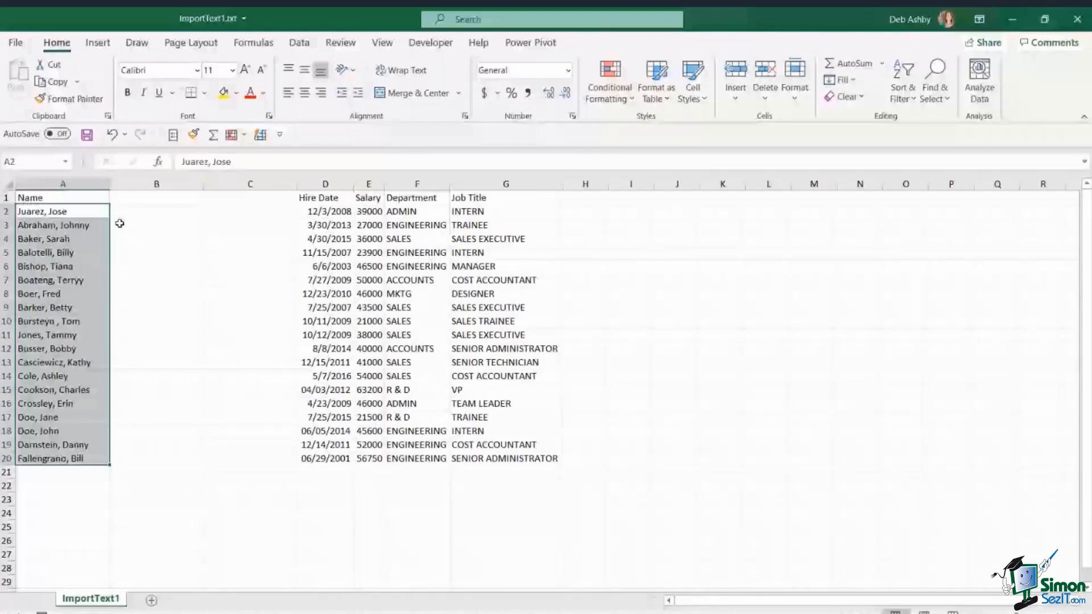
pyautogui.click(115, 257)
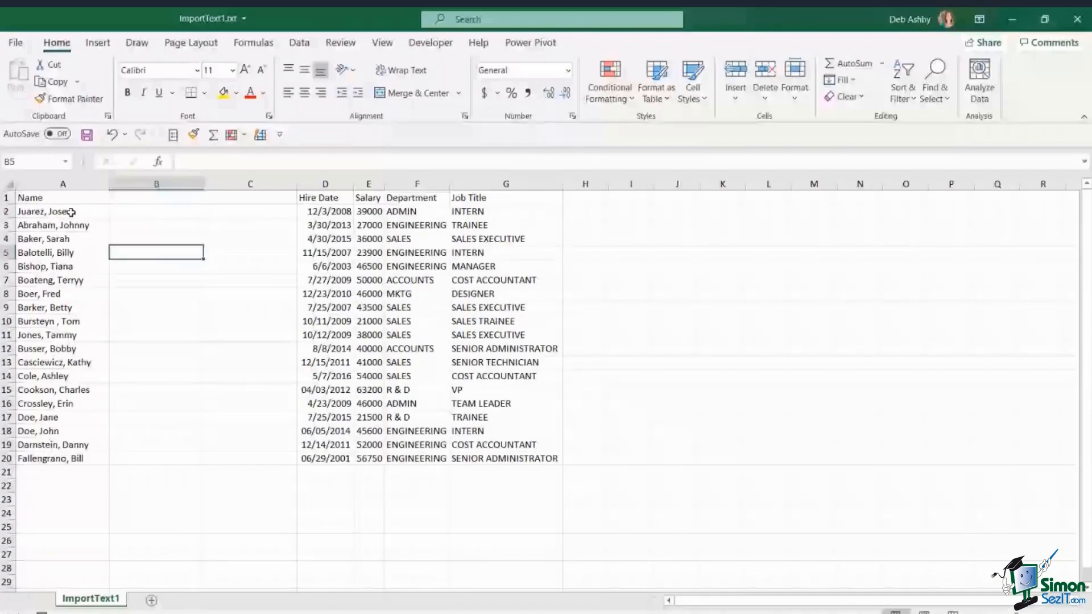
pyautogui.click(70, 212)
pyautogui.hotkey('ctrl', 'shift', 'Down')
pyautogui.click(299, 43)
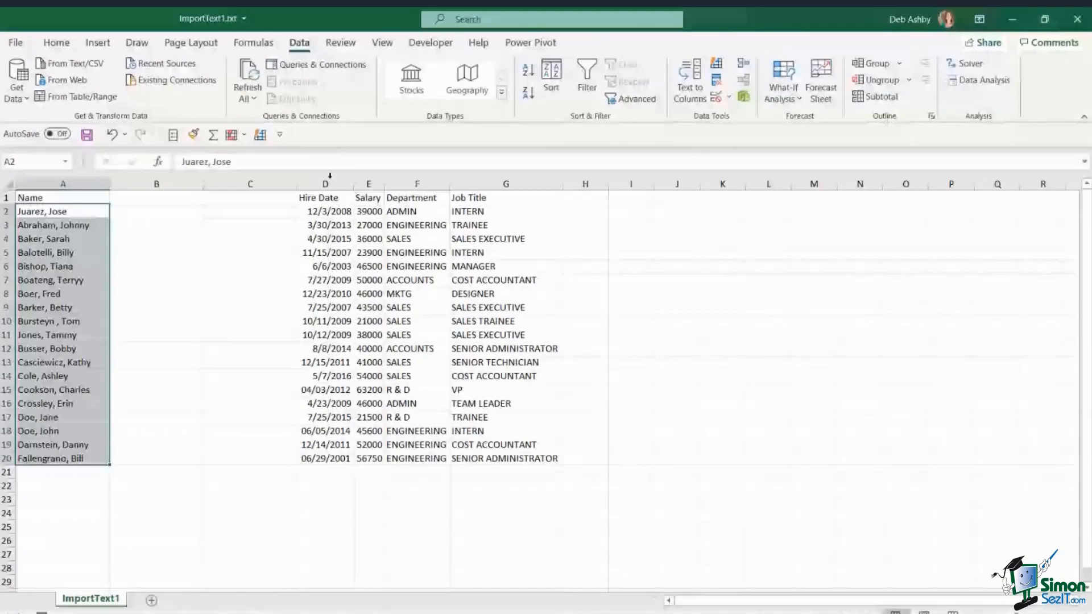
pyautogui.click(684, 94)
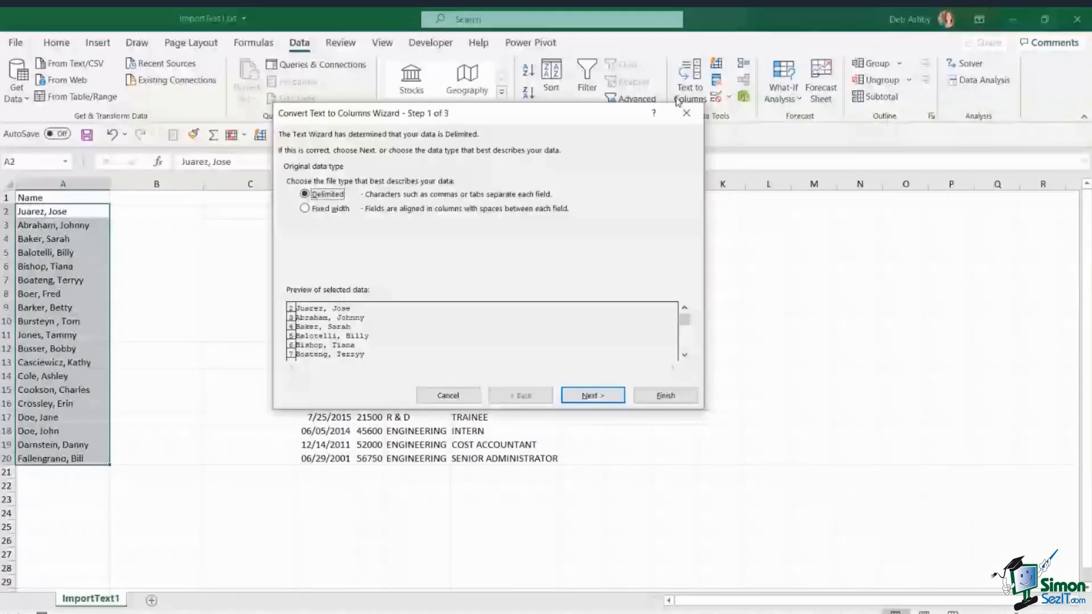
pyautogui.moveTo(557, 115); pyautogui.dragTo(456, 147)
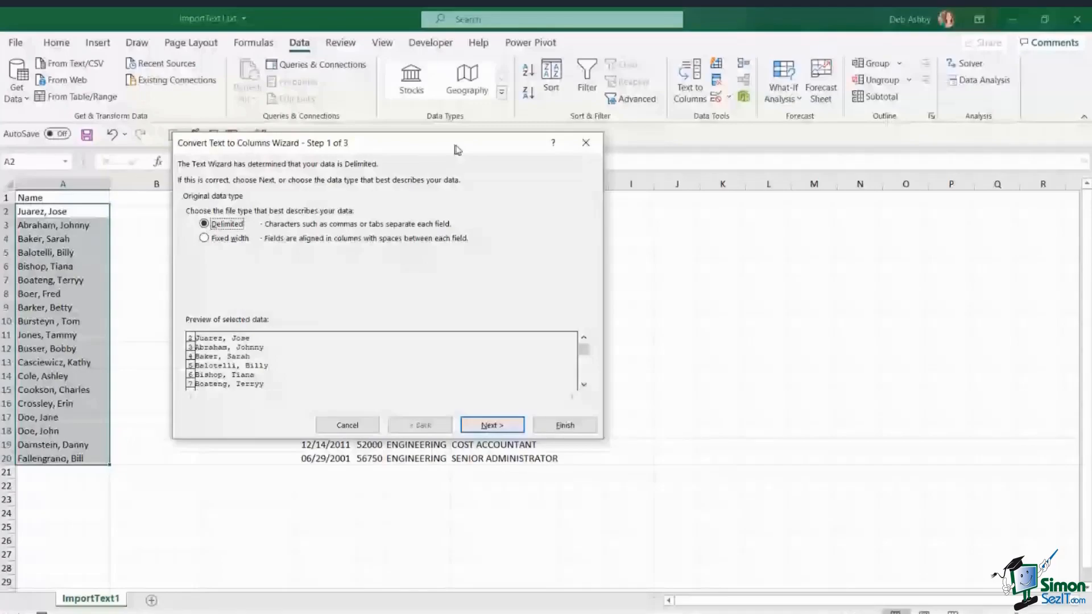
pyautogui.moveTo(457, 149); pyautogui.dragTo(488, 143)
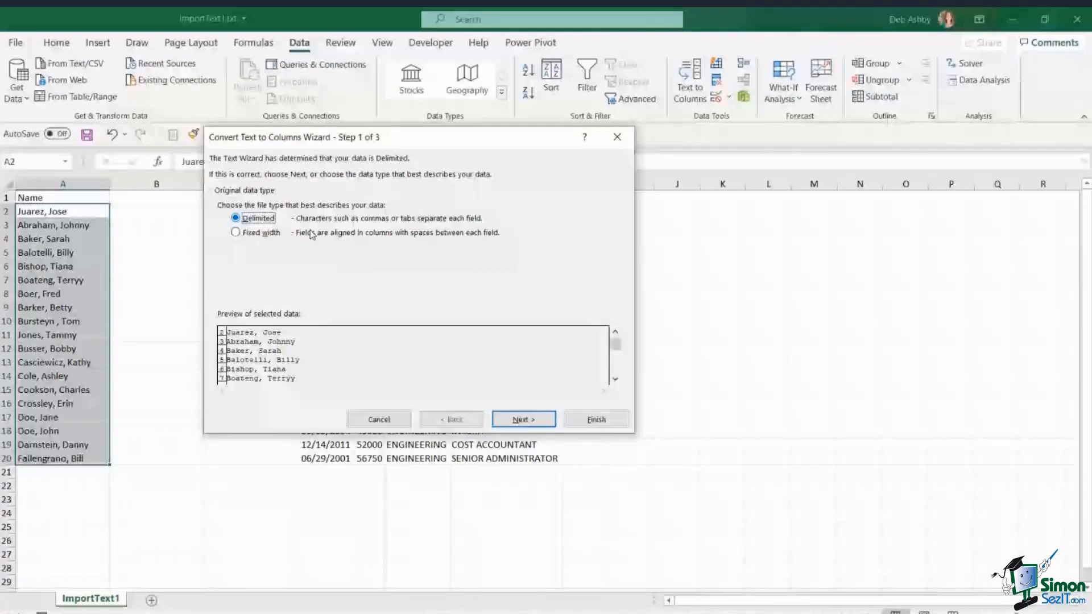
pyautogui.press('Return')
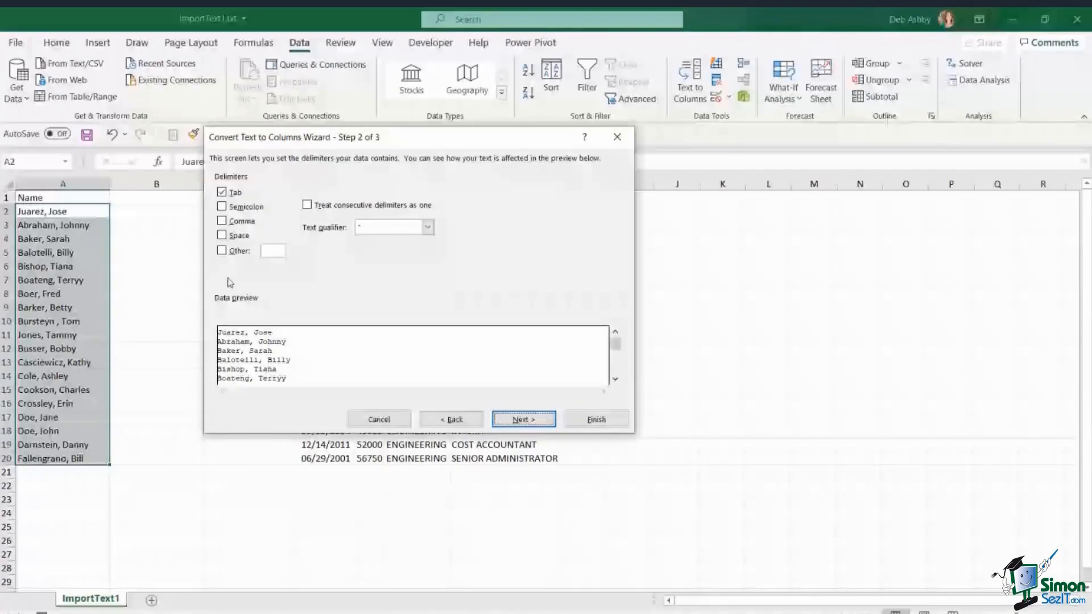
pyautogui.click(222, 192)
pyautogui.click(221, 221)
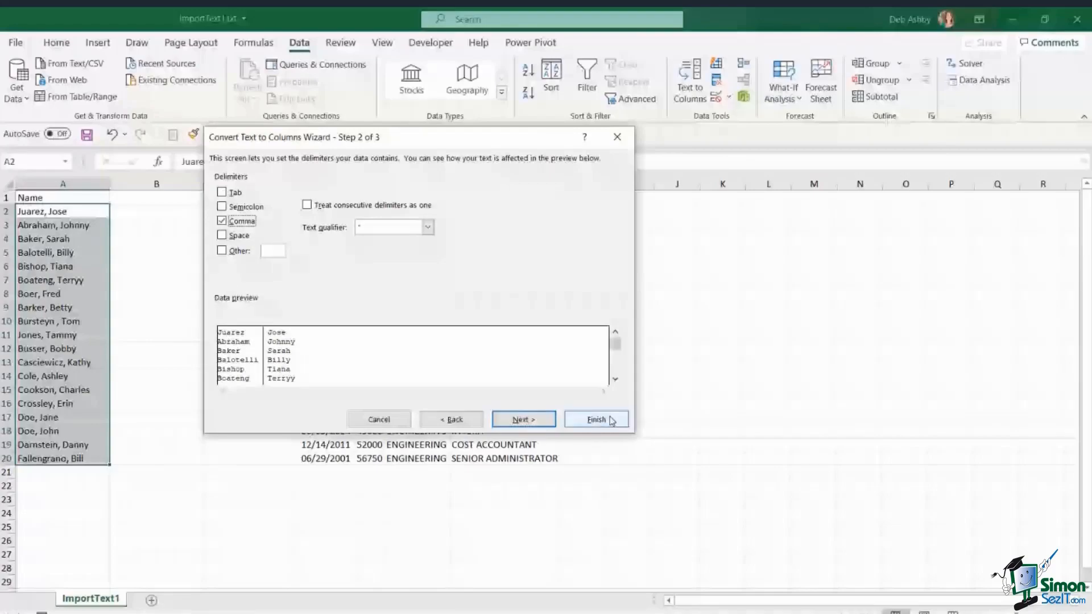
pyautogui.click(596, 419)
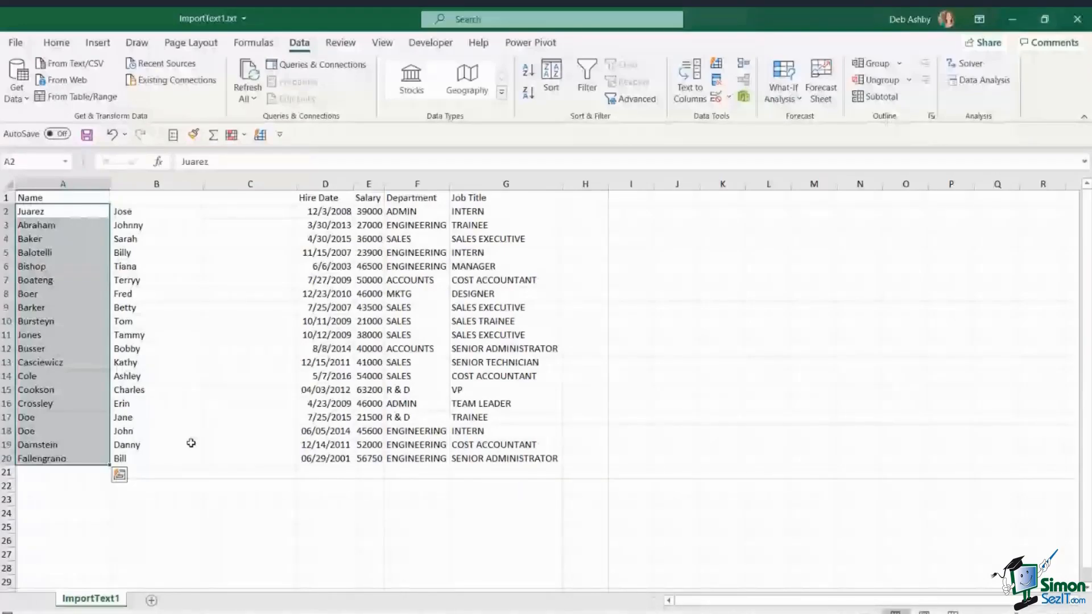
pyautogui.click(113, 135)
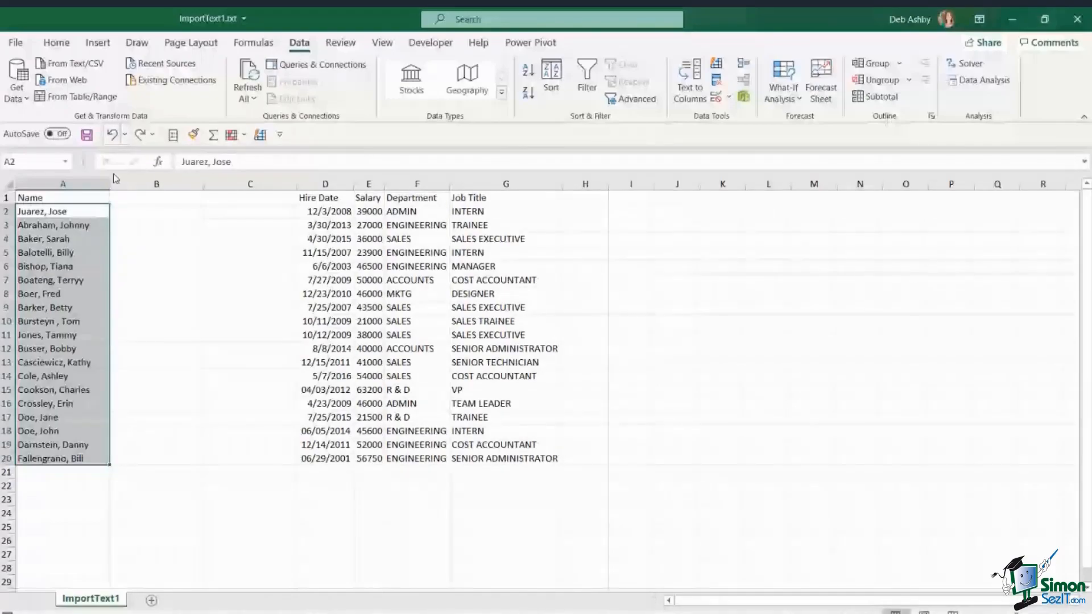
# Head the two empty columns "First Name" in B1 and "Last Name" in C1
pyautogui.click(149, 212)
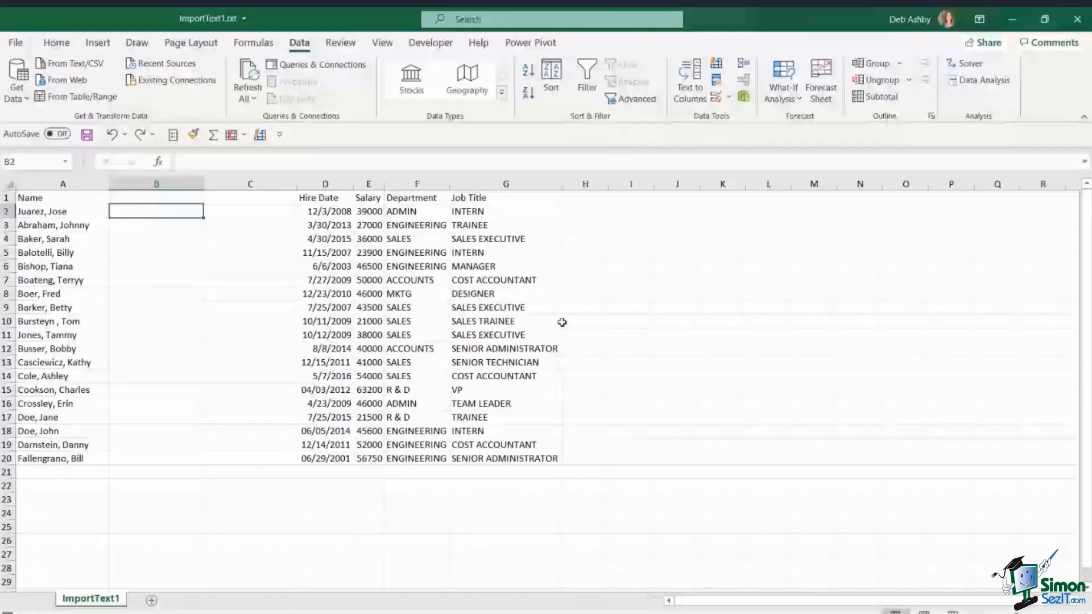
pyautogui.press('Up')
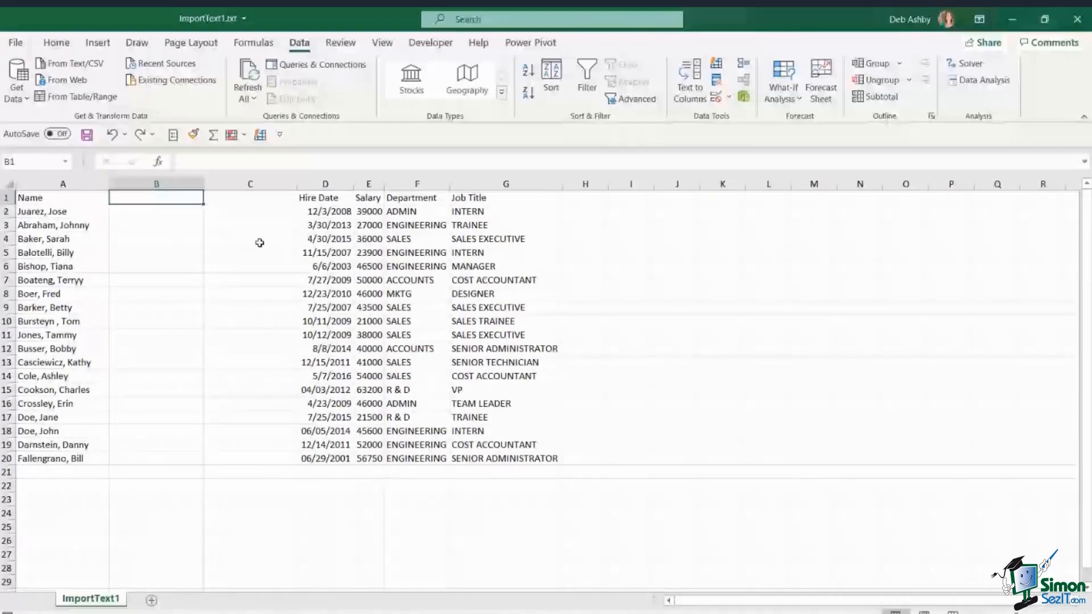
pyautogui.write('First ')
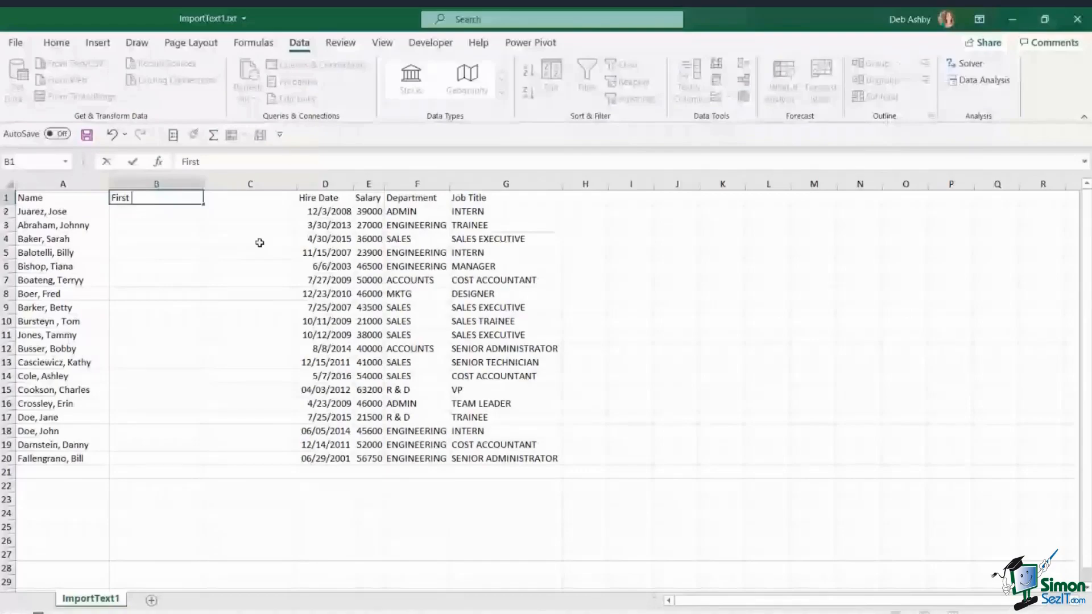
pyautogui.write('Name')
pyautogui.press('Tab')
pyautogui.write('Last Name')
pyautogui.press('Return')
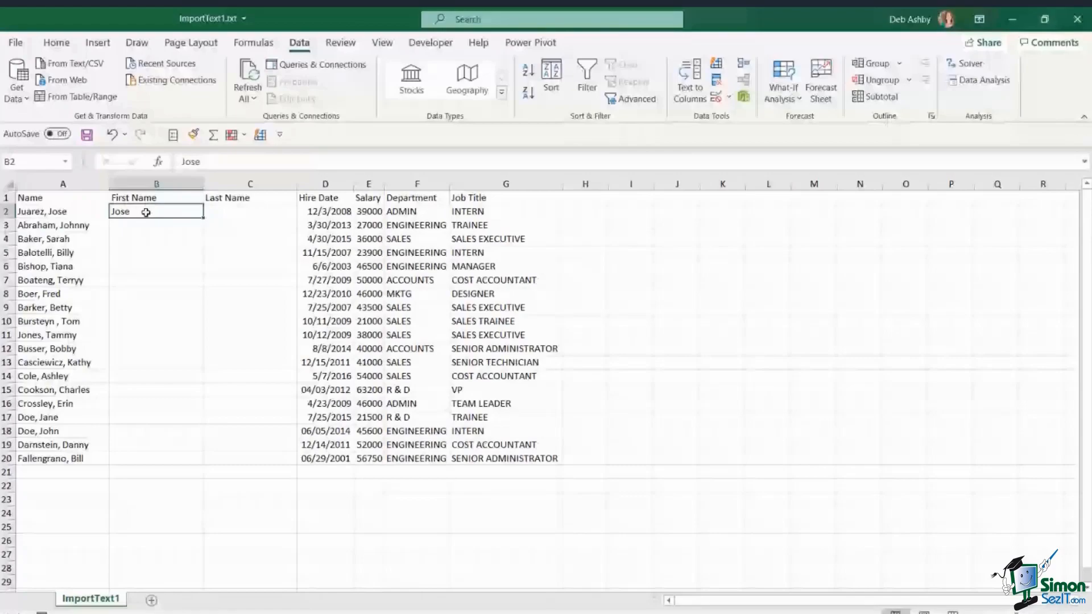
# Flash Fill the first names down to B20, and fill C2:C20 by entering the first two last names and accepting the suggested rest
pyautogui.click(716, 66)
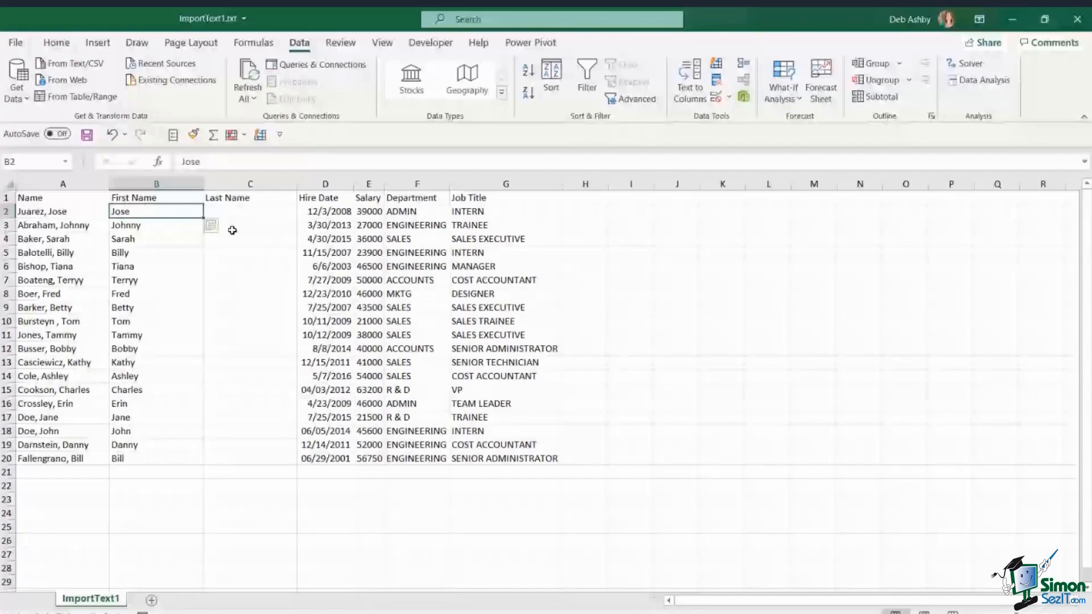
pyautogui.press('Right')
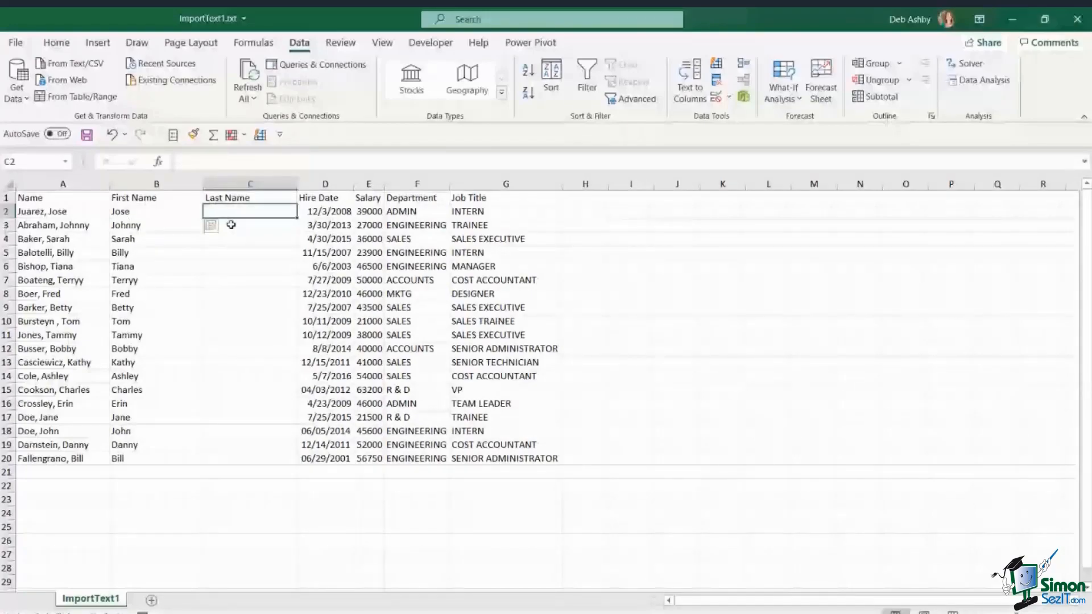
pyautogui.write('Jua')
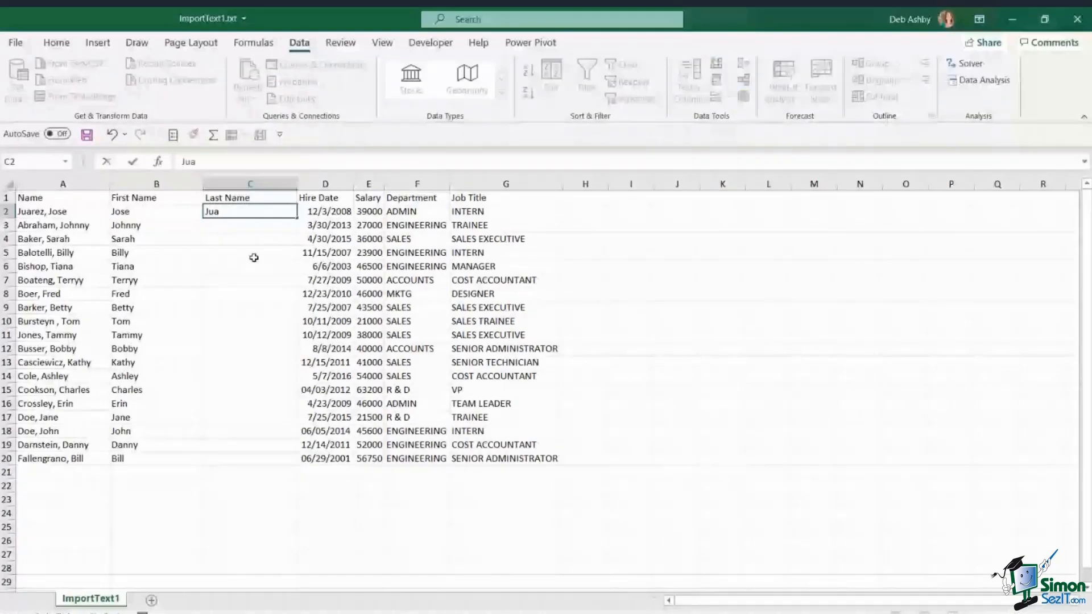
pyautogui.write('rez')
pyautogui.press('Return')
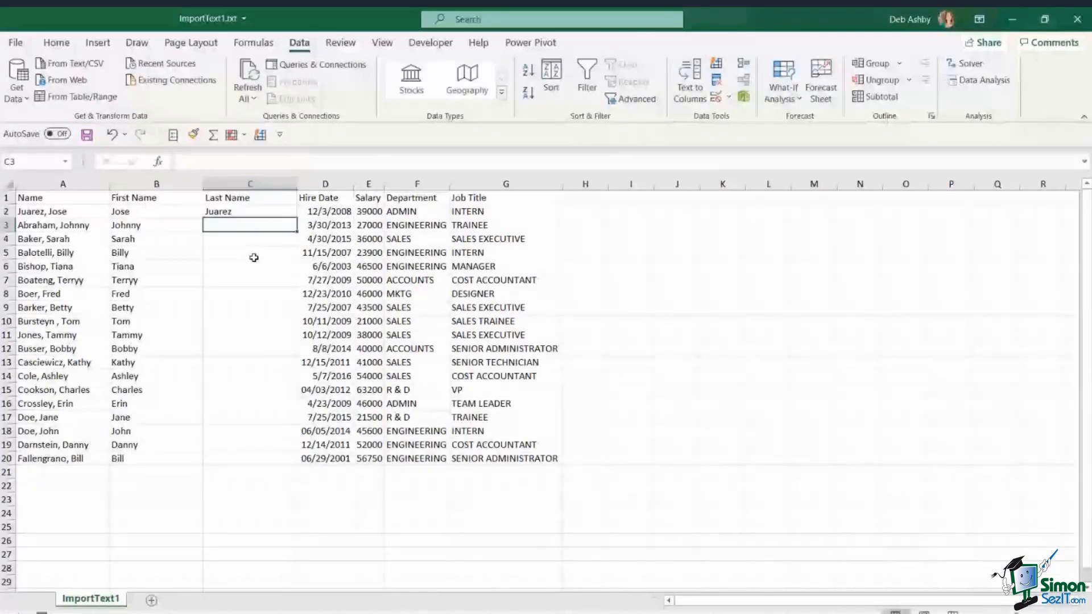
pyautogui.write('Abraham')
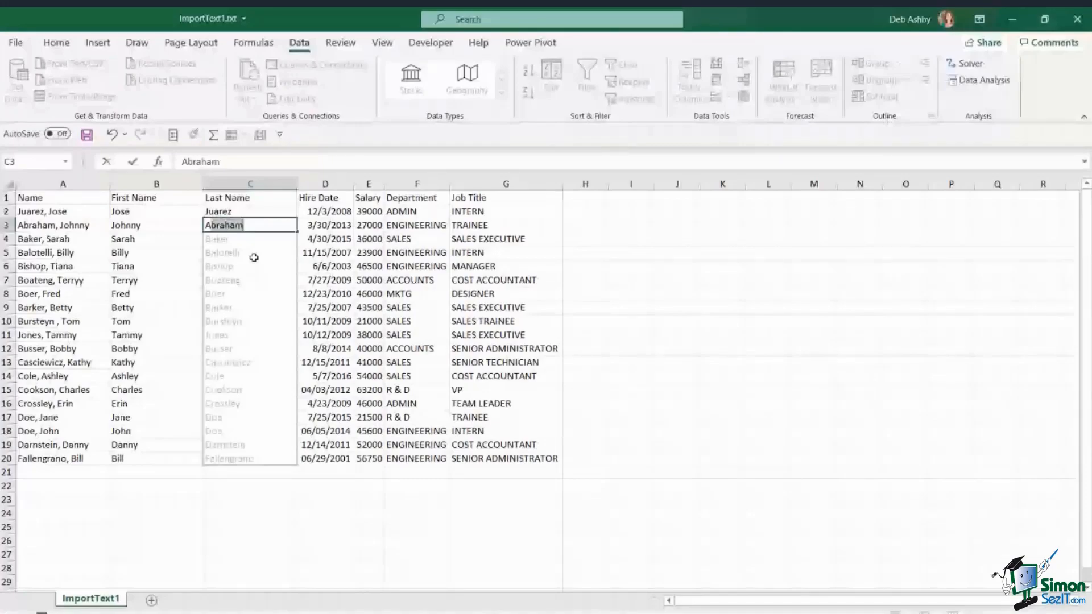
pyautogui.press('Return')
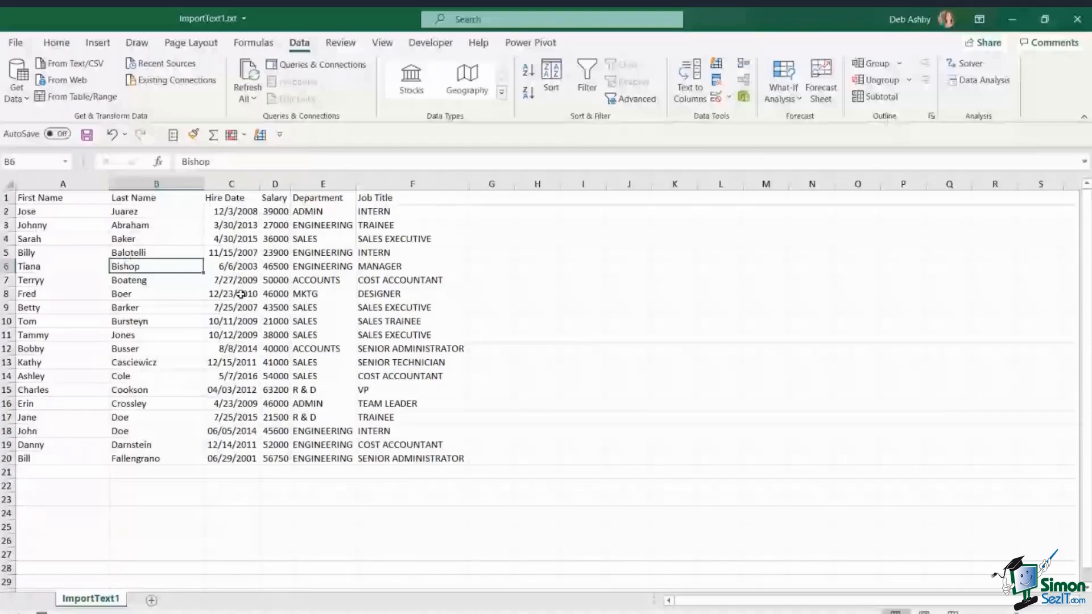
# Check which number format the hire dates in C2:C20 use
pyautogui.click(234, 263)
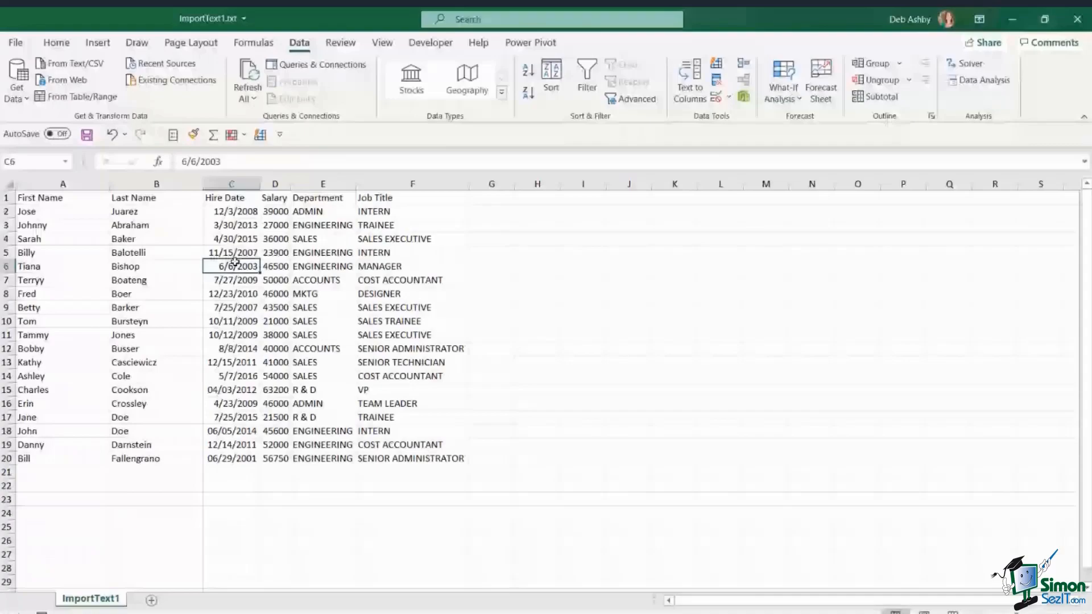
pyautogui.click(315, 239)
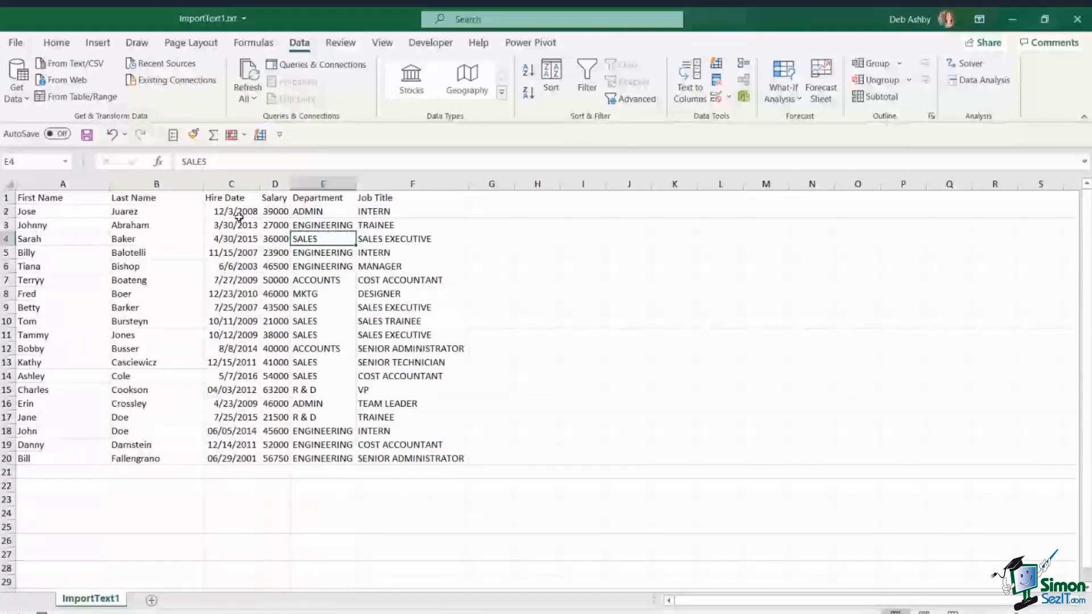
pyautogui.moveTo(239, 216); pyautogui.dragTo(233, 459)
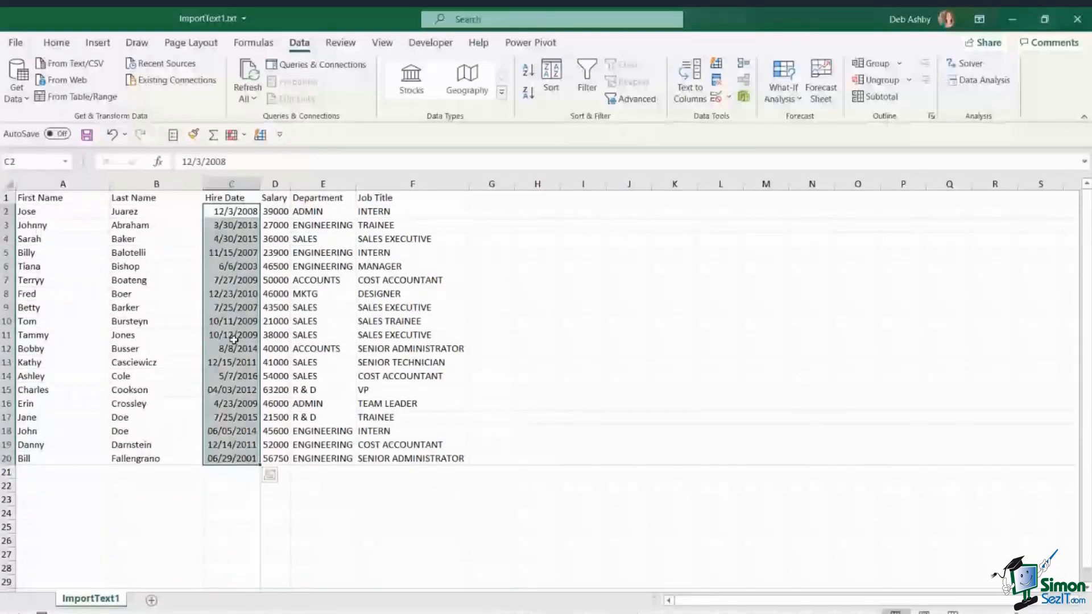
pyautogui.click(56, 43)
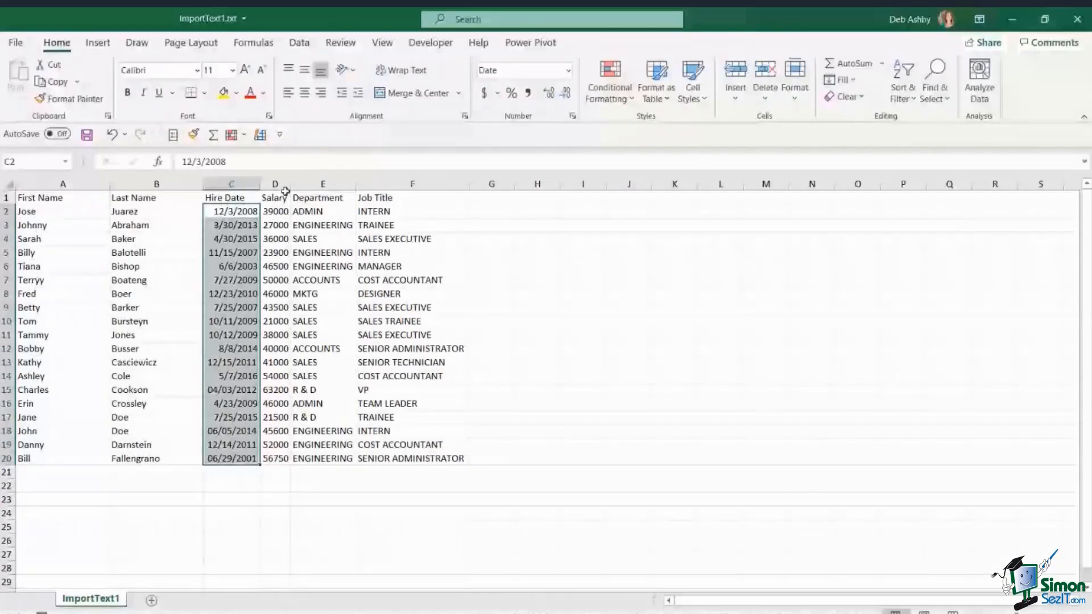
# Format the salaries in D2:D20 as Accounting without decimals and widen the Salary column to fit
pyautogui.moveTo(289, 185); pyautogui.dragTo(310, 186)
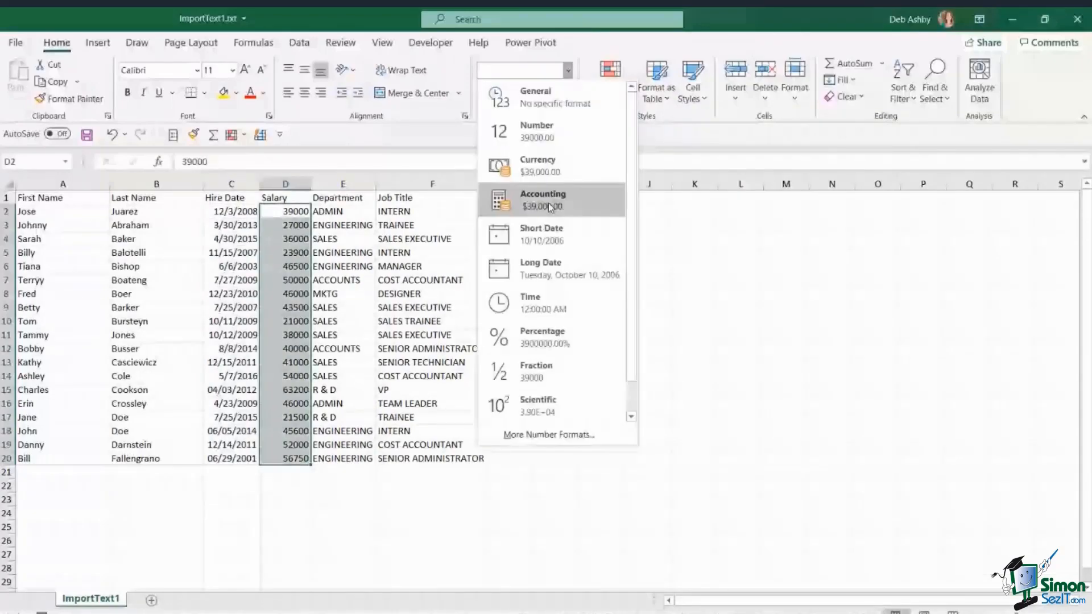
pyautogui.click(548, 202)
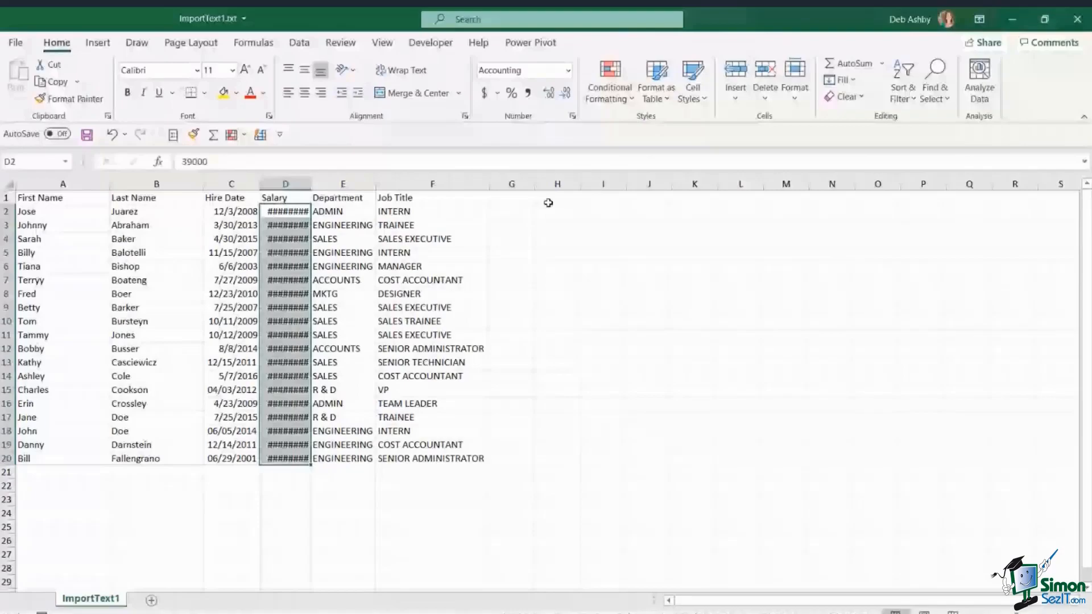
pyautogui.doubleClick(312, 185)
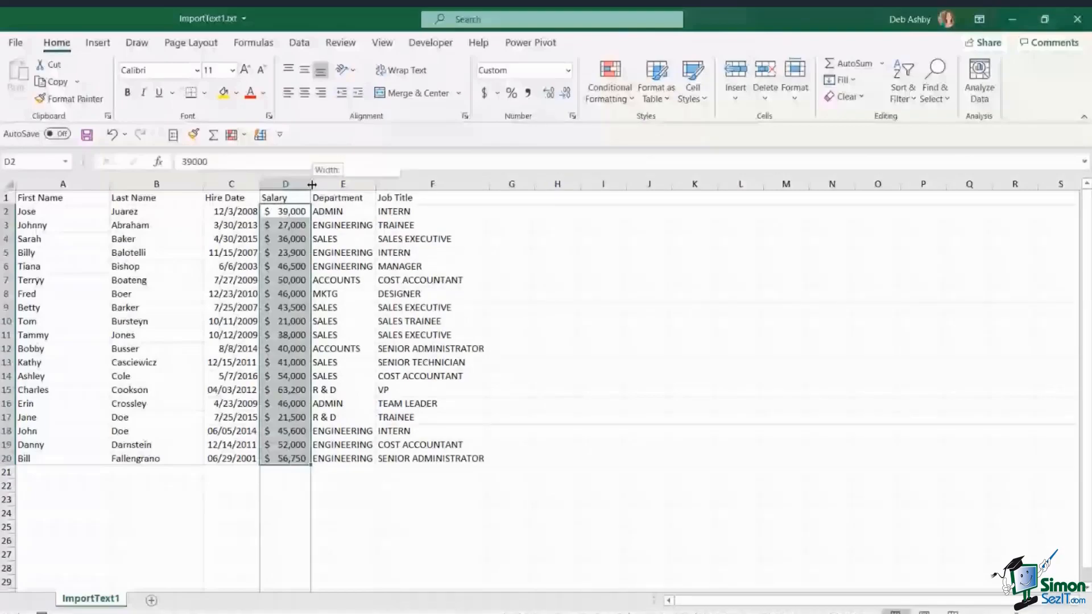
# Insert an empty column between Department and Job Title and select its first data cell, F2
pyautogui.click(353, 253)
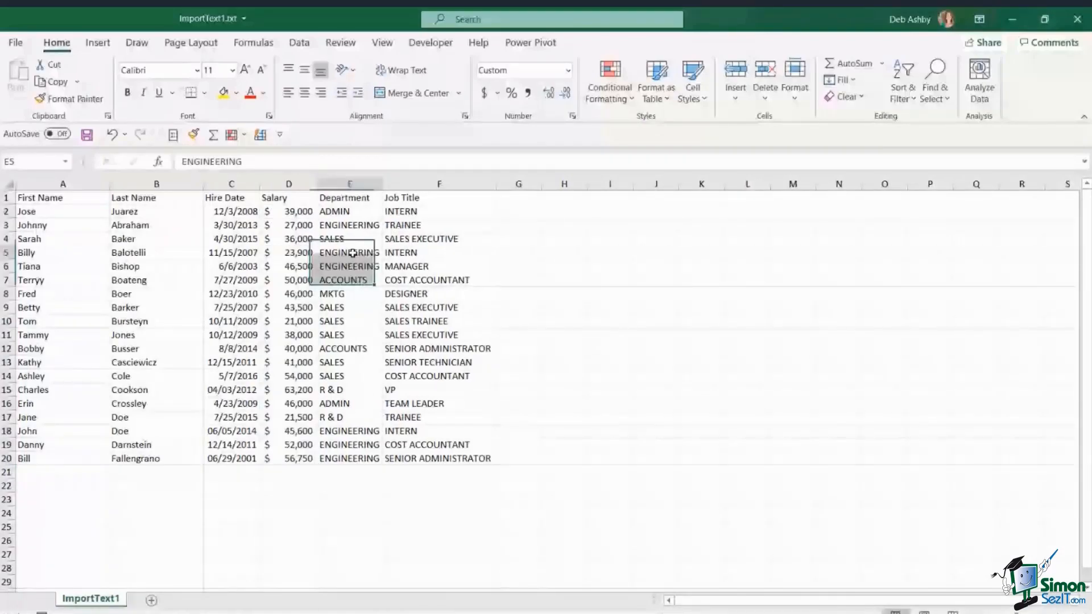
pyautogui.moveTo(341, 211); pyautogui.dragTo(349, 459)
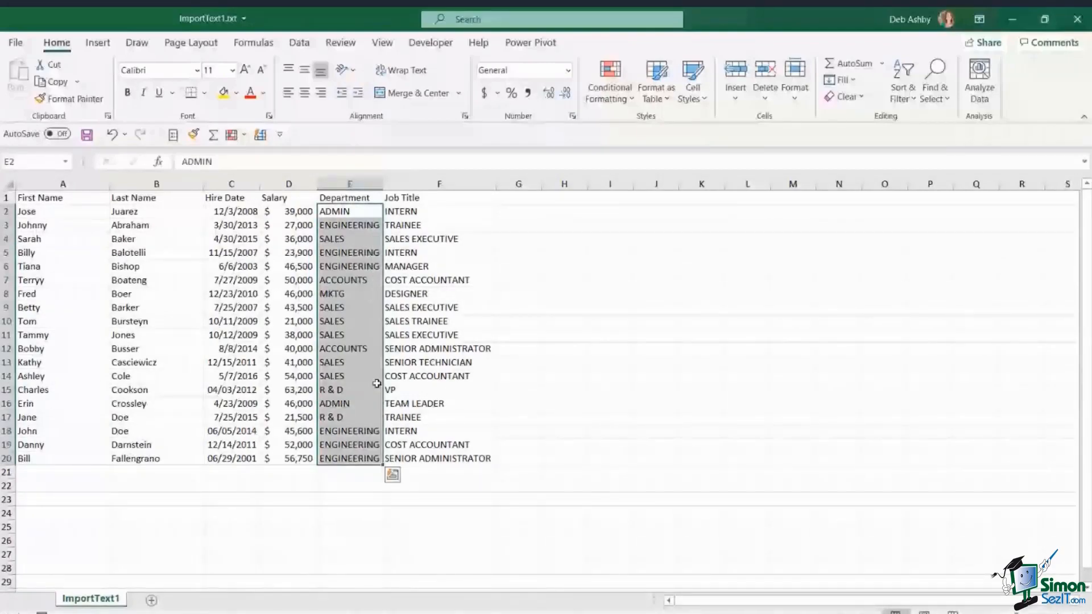
pyautogui.click(346, 293)
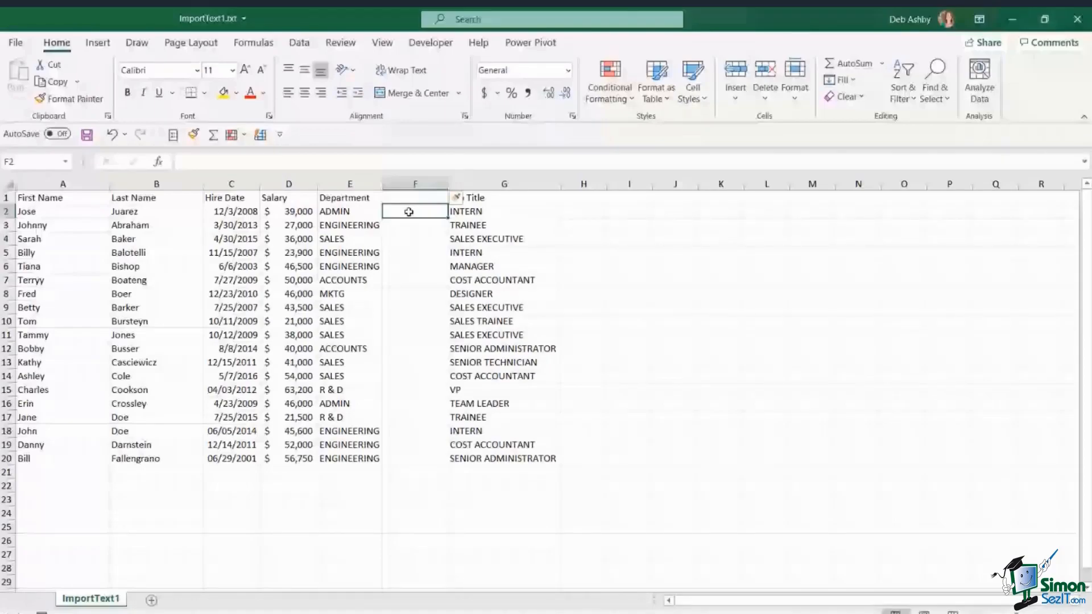
pyautogui.click(345, 293)
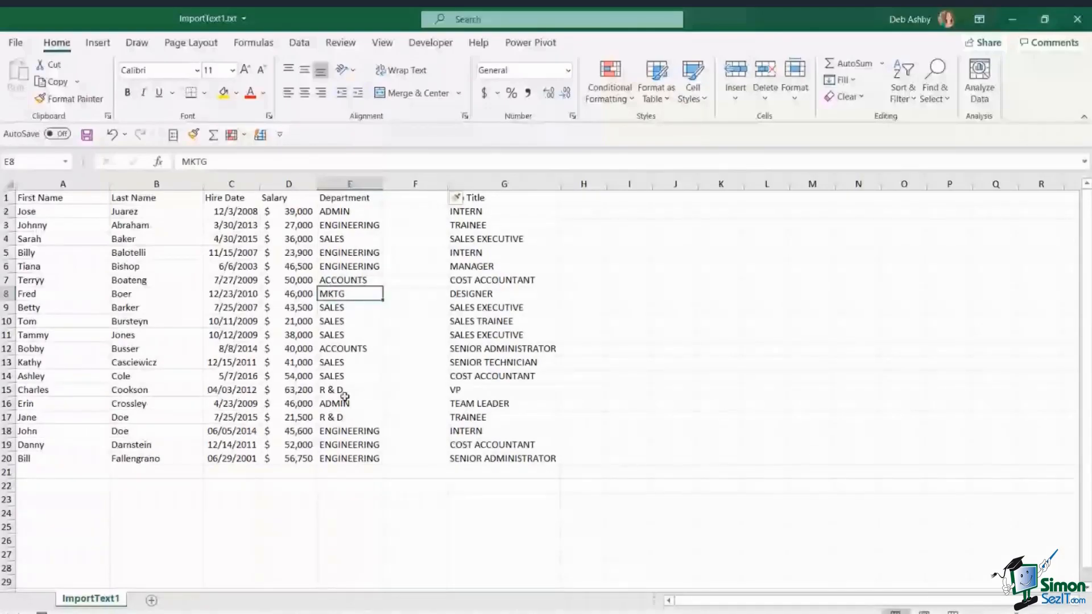
pyautogui.click(404, 213)
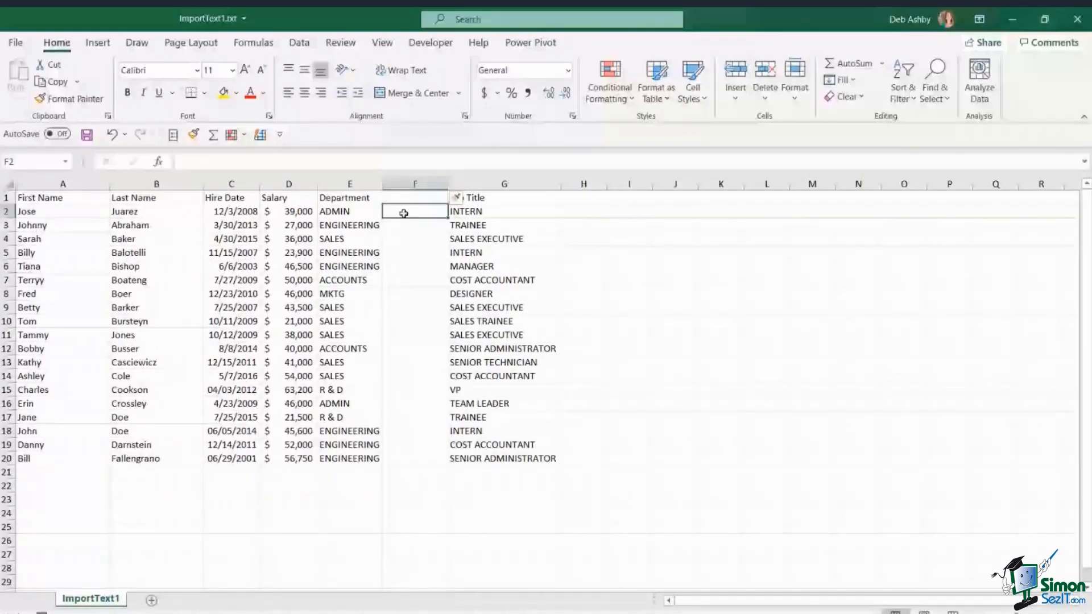
# Begin a SUBSTITUTE formula in F2 that uses PROPER(E2) as its text argument
pyautogui.write('=')
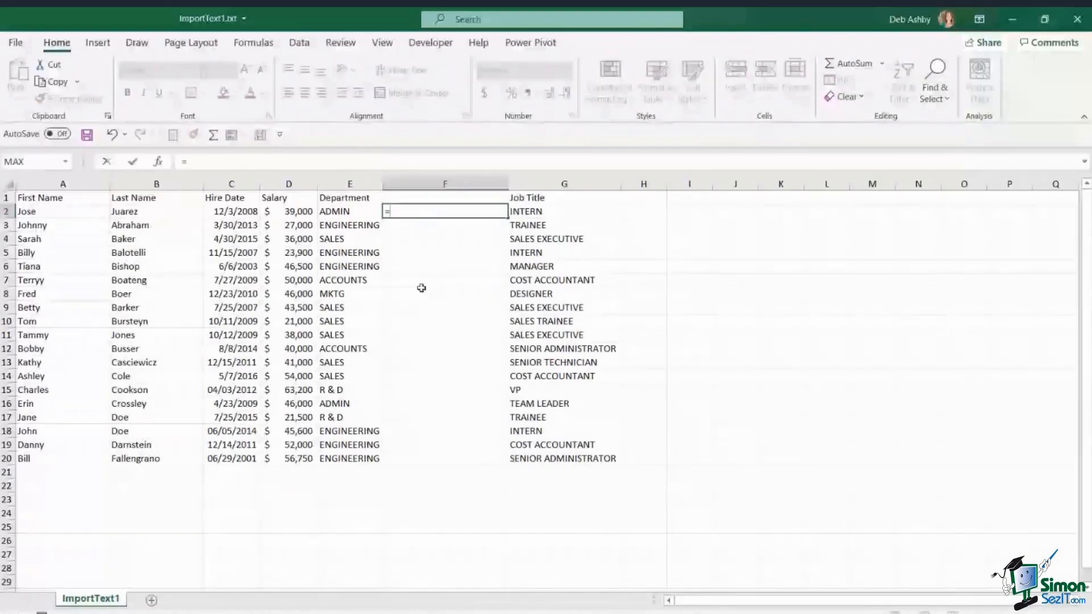
pyautogui.write('SUBS')
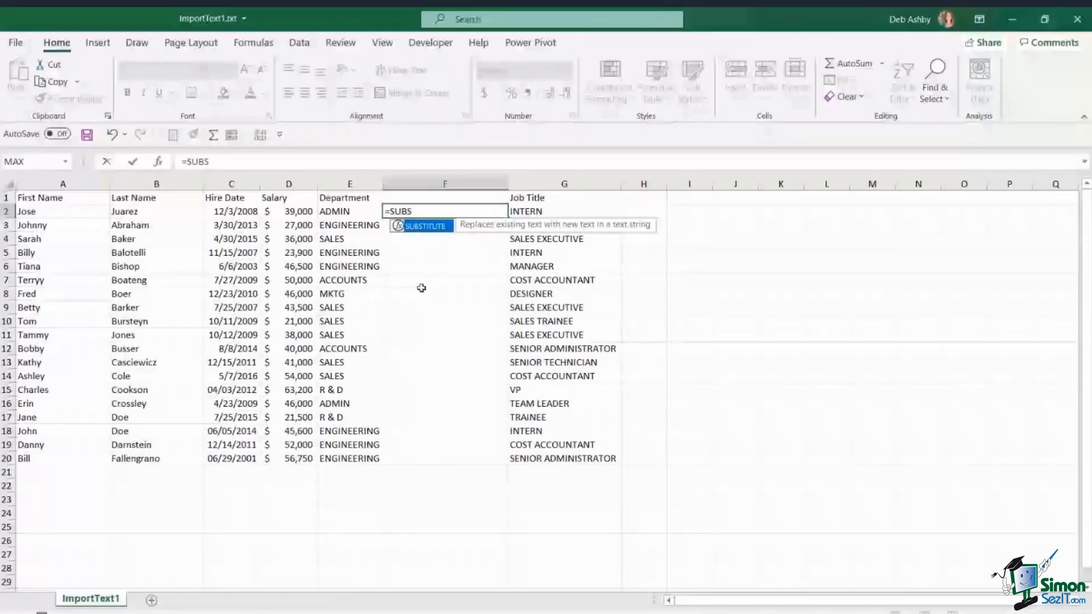
pyautogui.press('Tab')
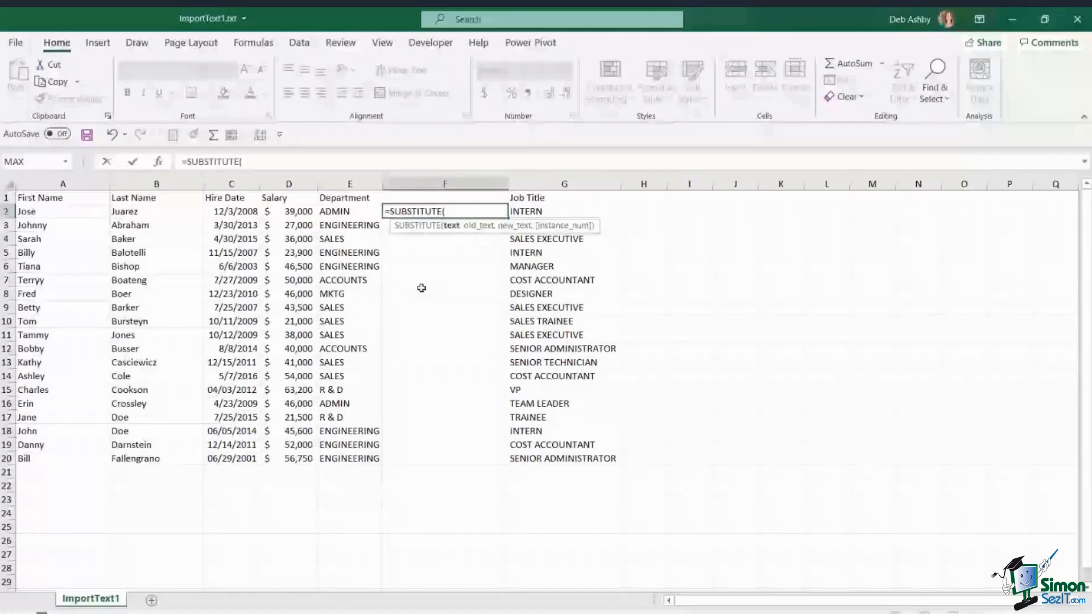
pyautogui.write('PROPER')
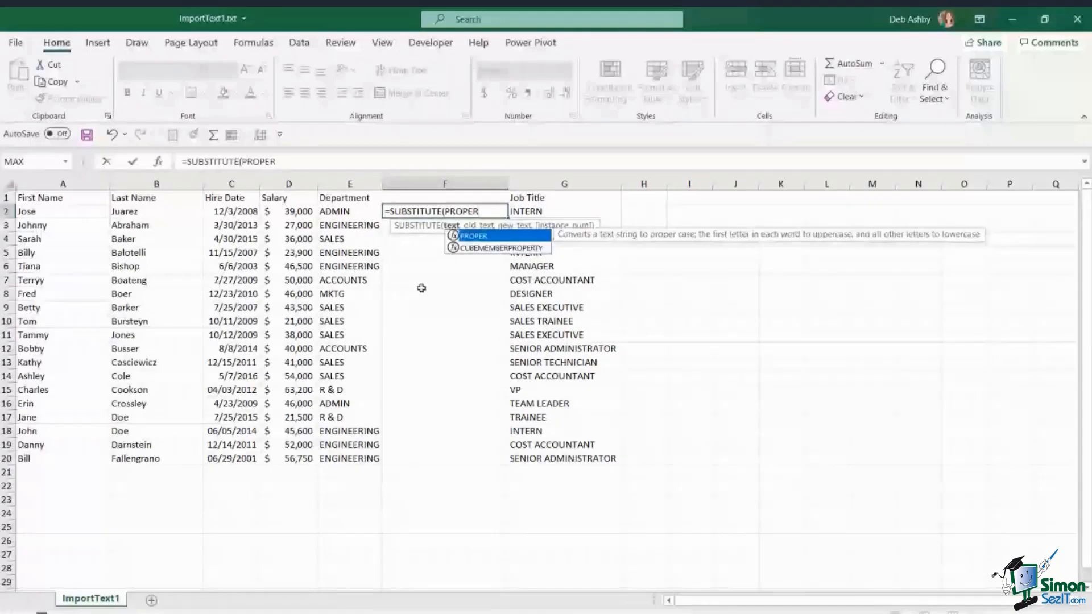
pyautogui.write('(')
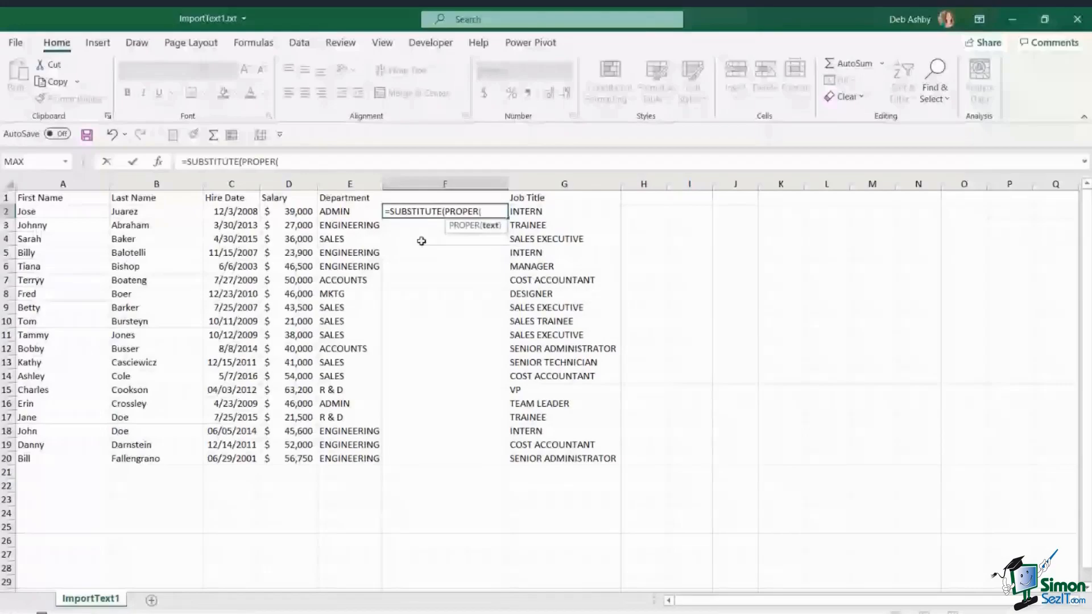
pyautogui.press('Left')
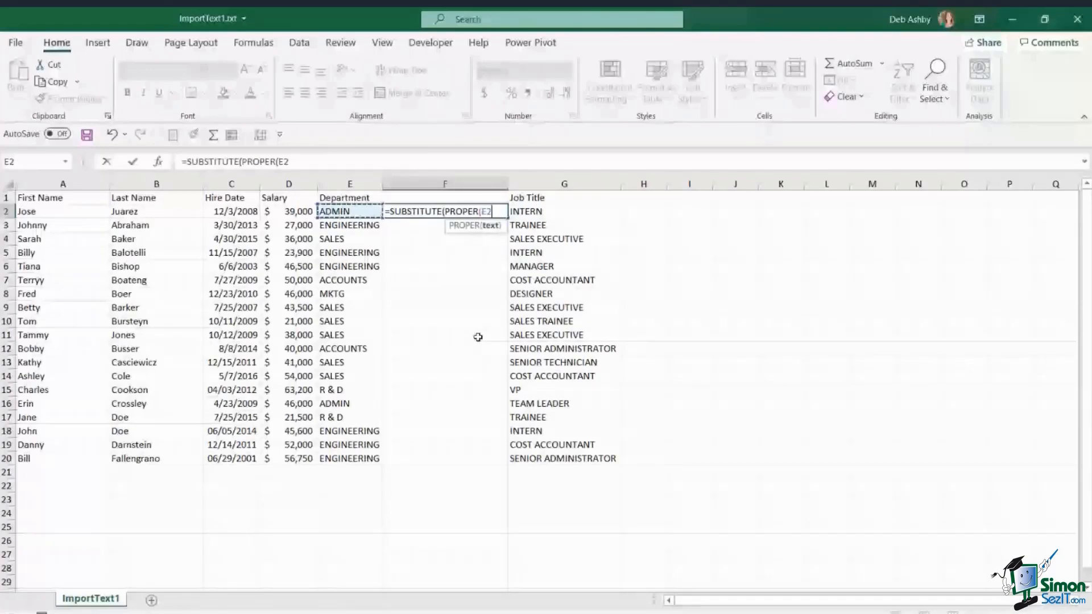
pyautogui.write('),')
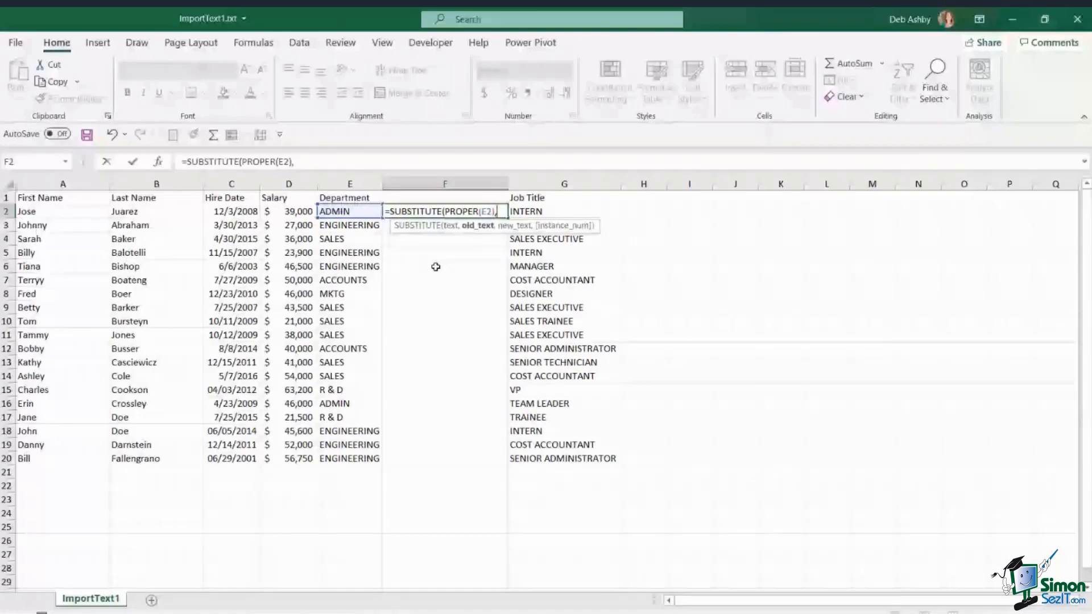
# Complete the F2 formula to replace "Mktg" with "Marketing" and fill it down to row 20
pyautogui.write('"Mktg')
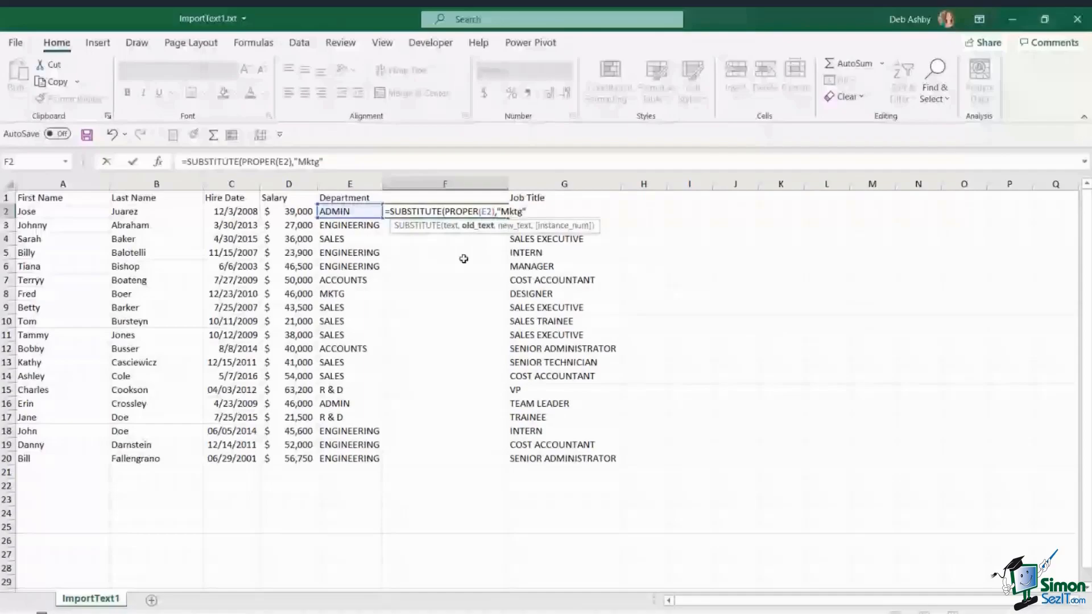
pyautogui.write('","')
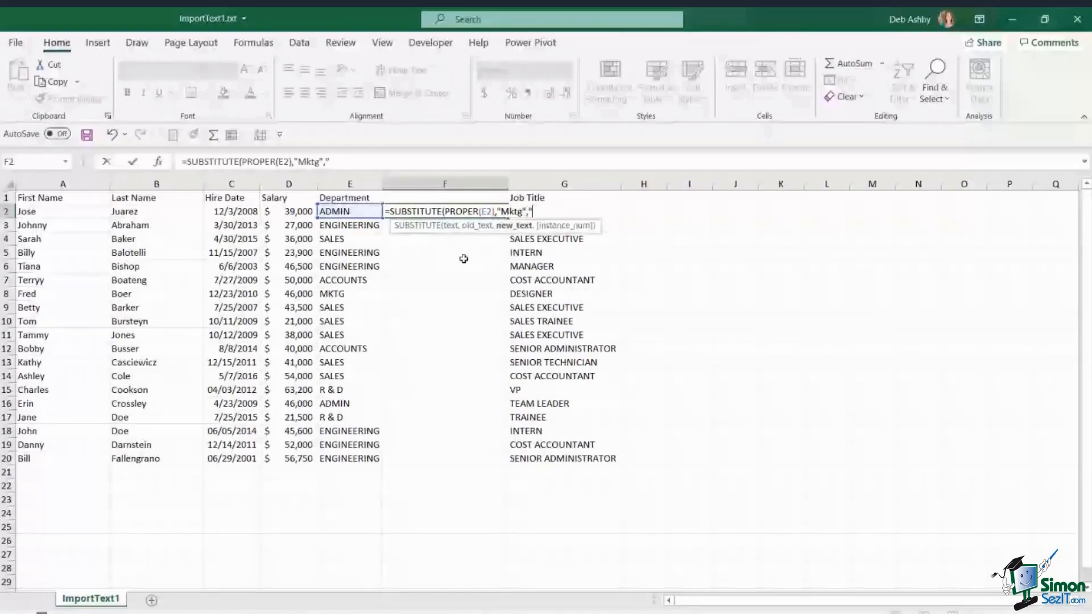
pyautogui.write('Marketing")')
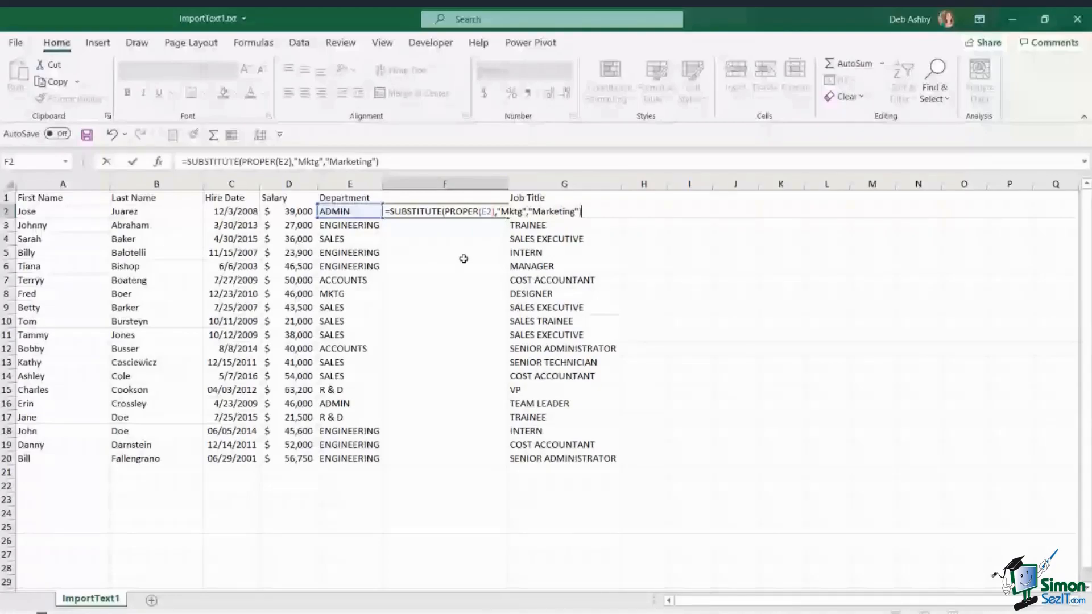
pyautogui.hotkey('ctrl', 'Return')
pyautogui.doubleClick(507, 217)
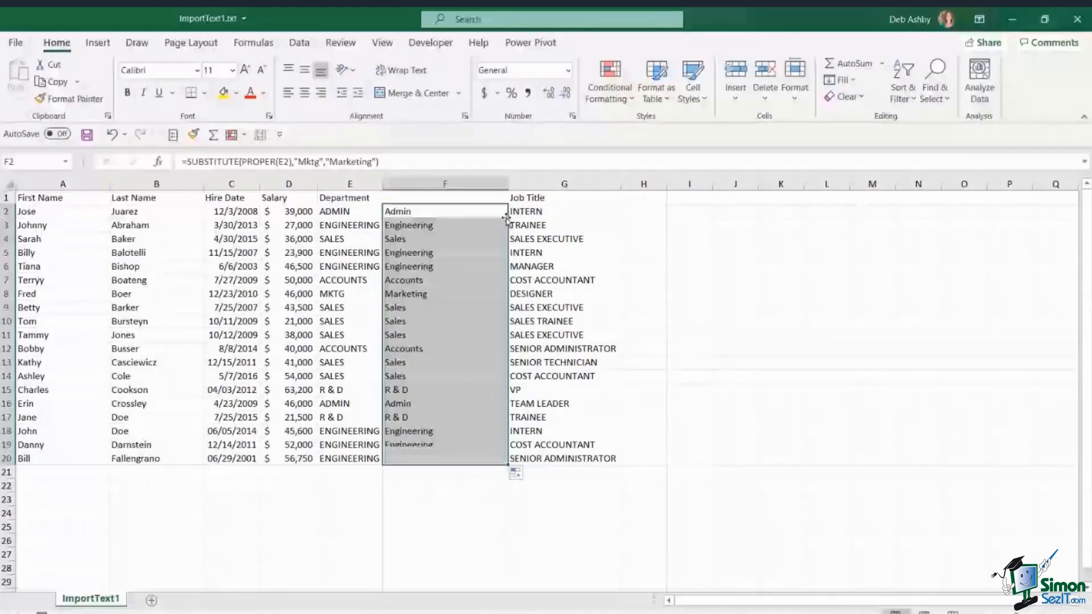
pyautogui.click(421, 294)
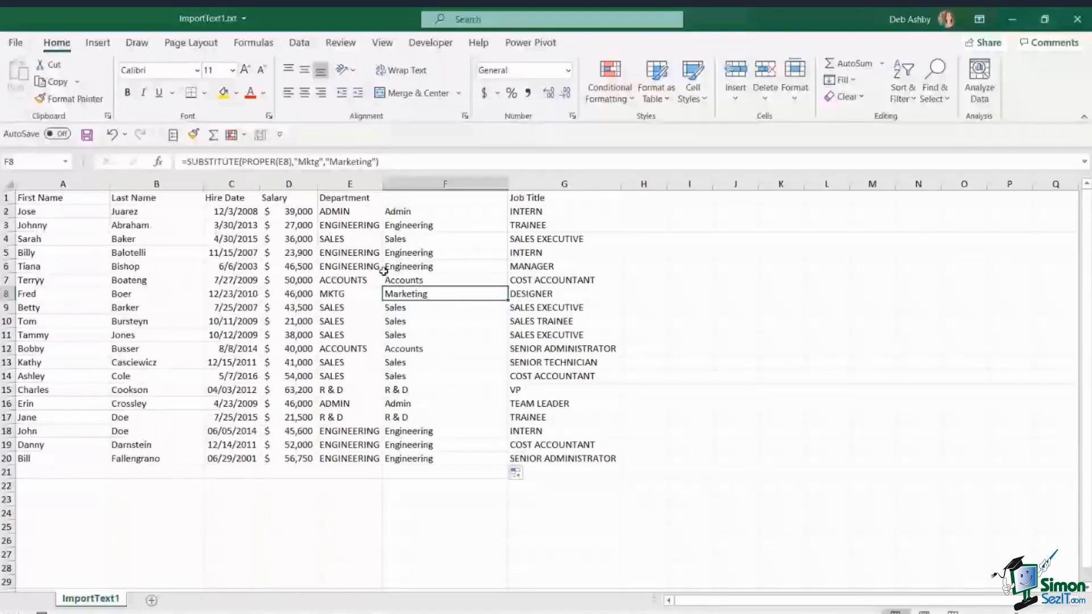
# Convert the formulas in F2:F20 to plain values and delete the original Department column E
pyautogui.hotkey('ctrl', 'Up')
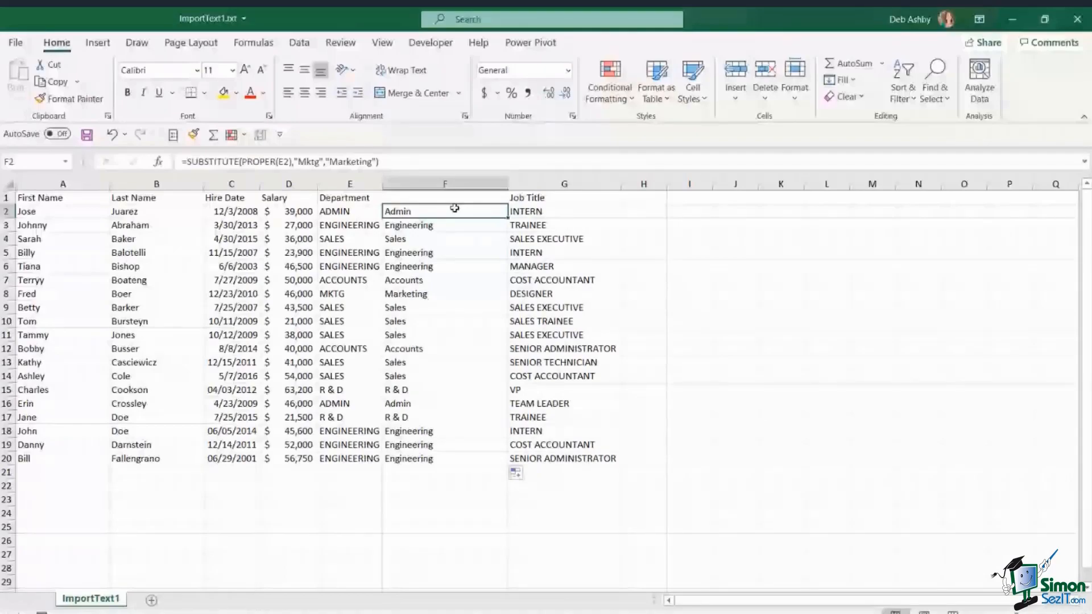
pyautogui.hotkey('ctrl', 'shift', 'Down')
pyautogui.hotkey('ctrl', 'c')
pyautogui.click(17, 99)
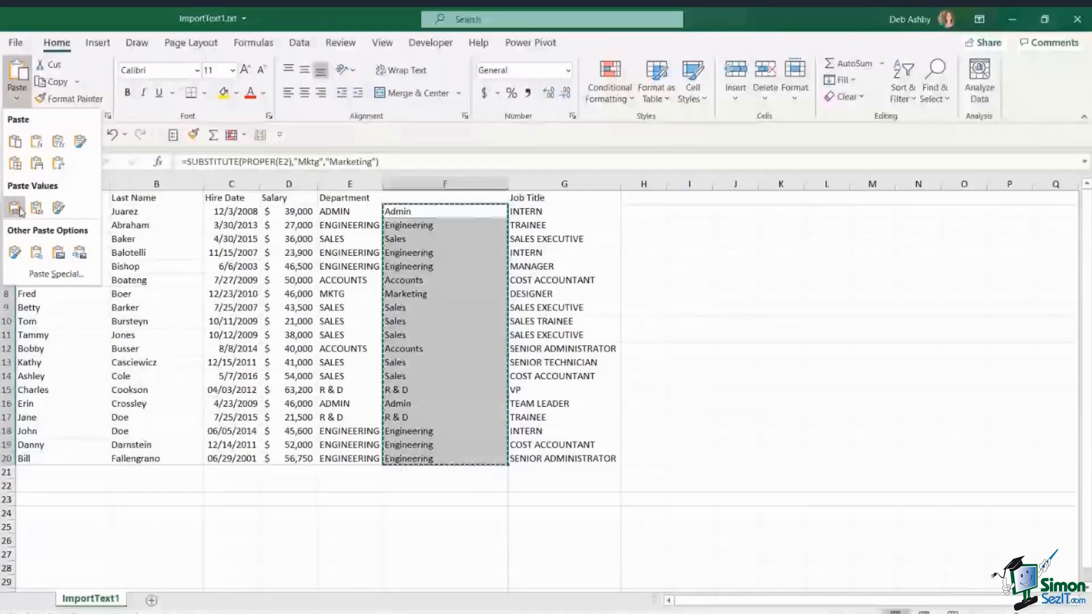
pyautogui.click(15, 208)
pyautogui.rightClick(351, 184)
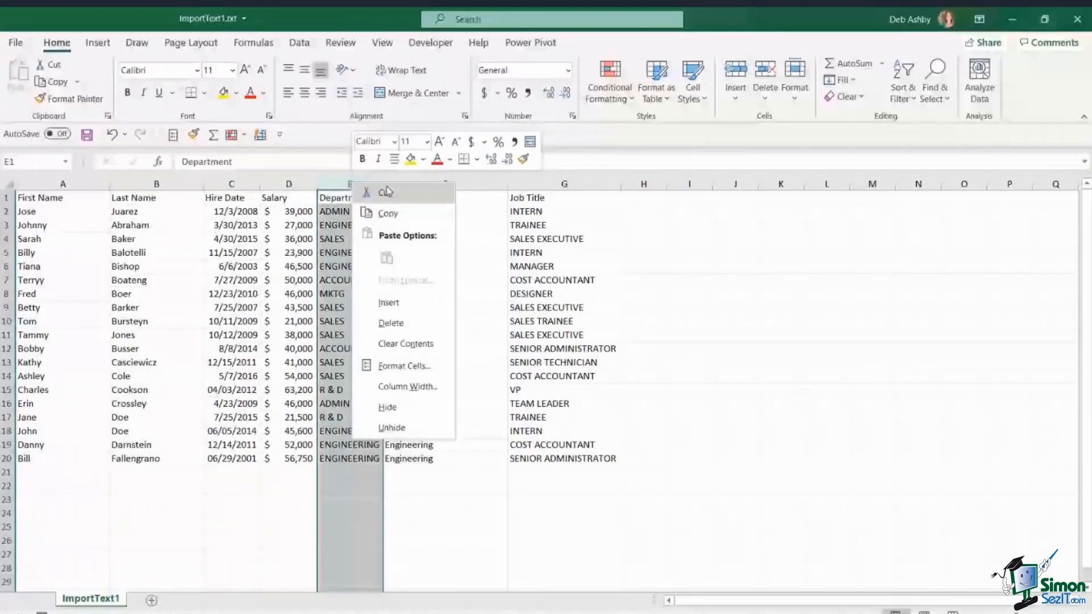
pyautogui.click(391, 323)
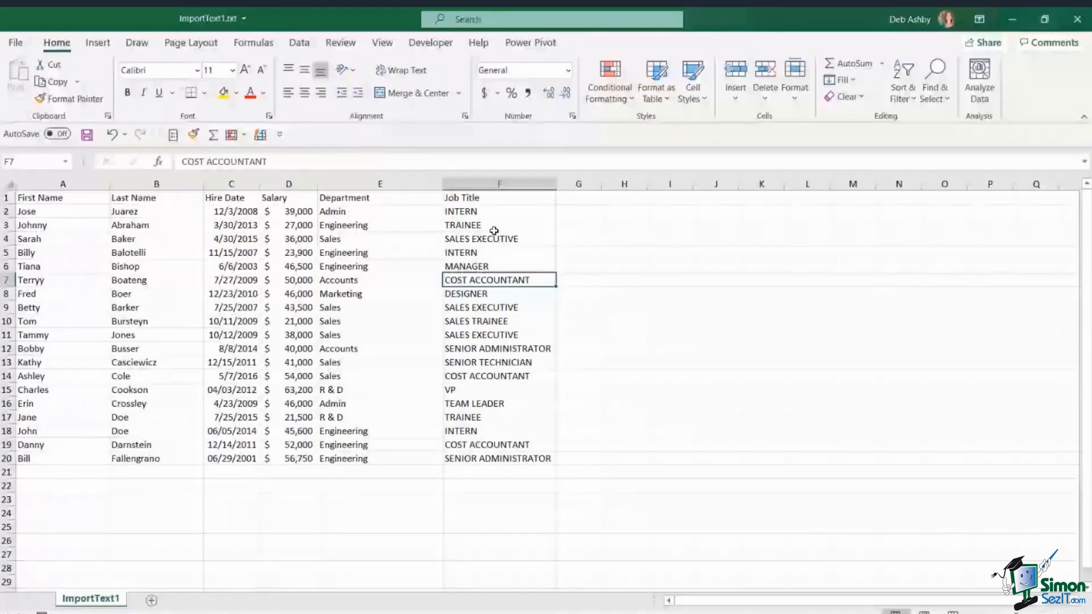
# Widen column G, enter =TRIM(PROPER(F2)) in G2 and fill it down to row 20
pyautogui.click(578, 211)
pyautogui.moveTo(607, 191); pyautogui.dragTo(657, 184)
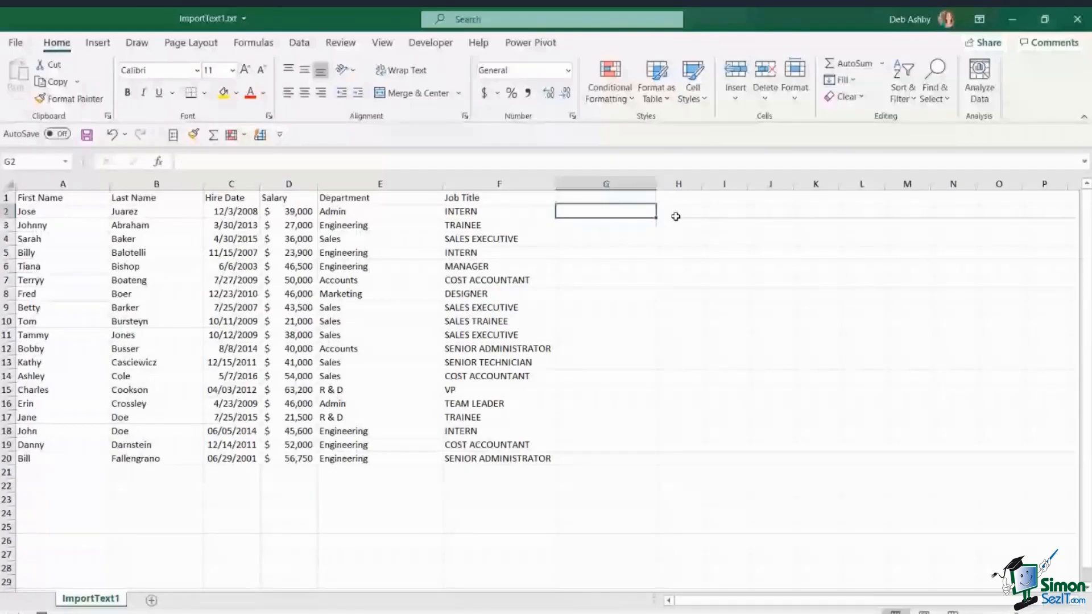
pyautogui.write('=trim(proper(')
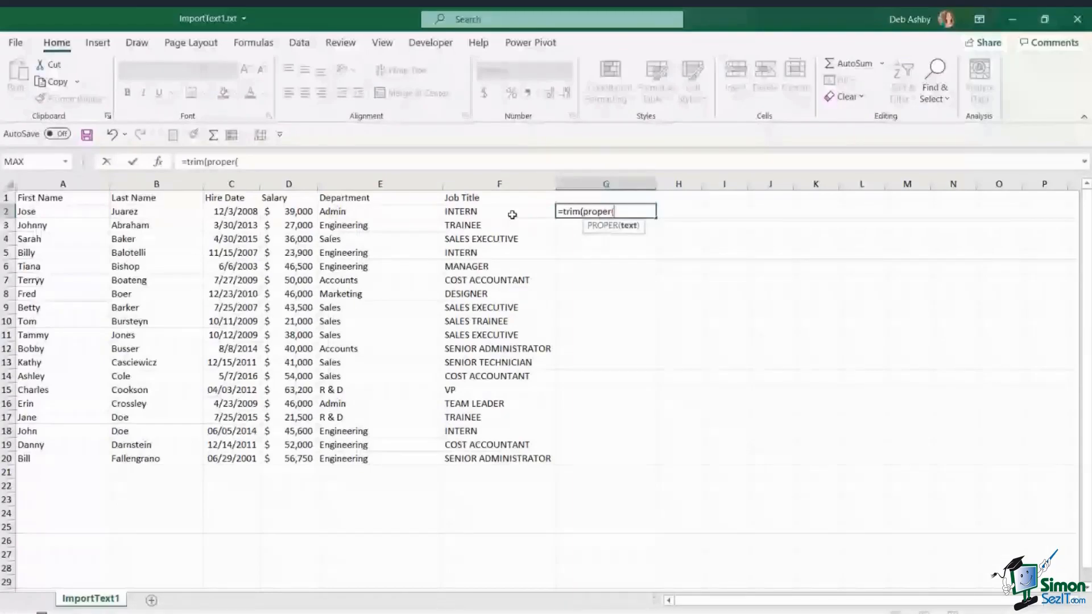
pyautogui.click(511, 214)
pyautogui.hotkey('ctrl', 'Return')
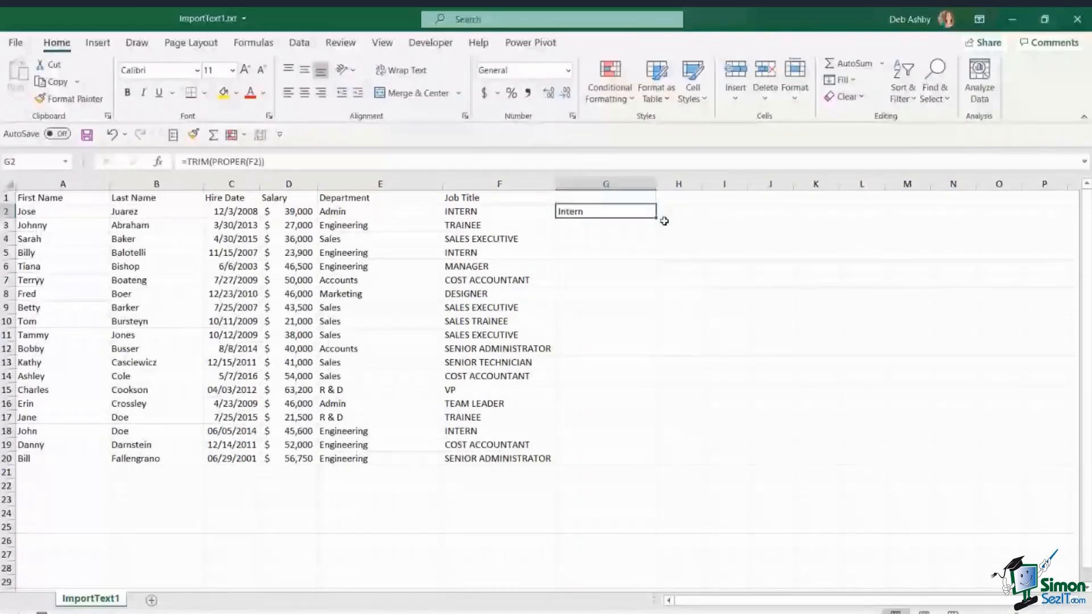
pyautogui.doubleClick(657, 219)
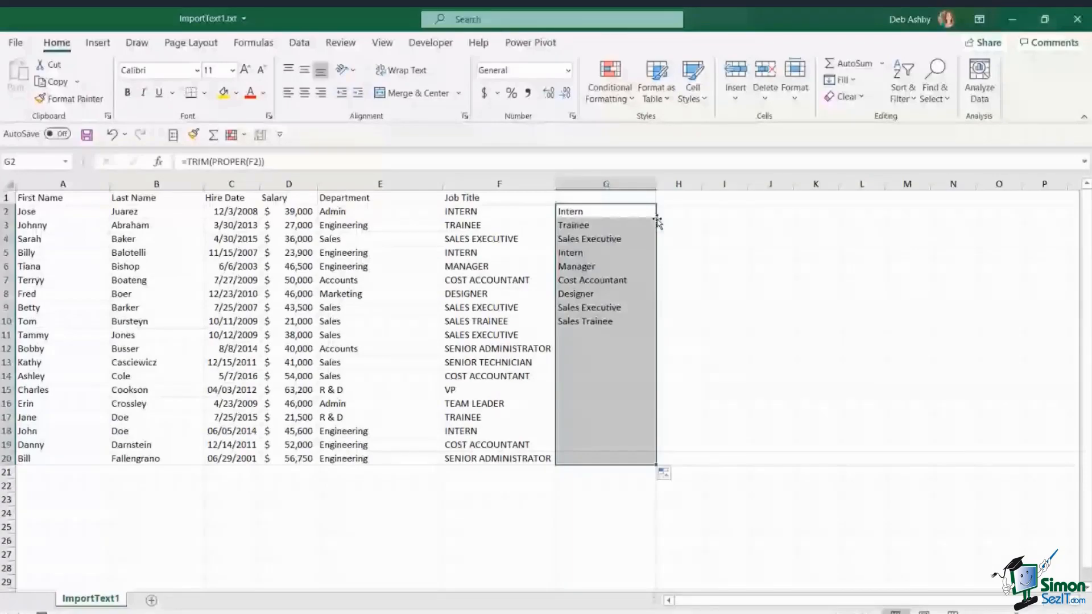
# Replace the original uppercase job title column with the cleaned titles as values, with "Job Title" as the header in F1
pyautogui.hotkey('ctrl', 'c')
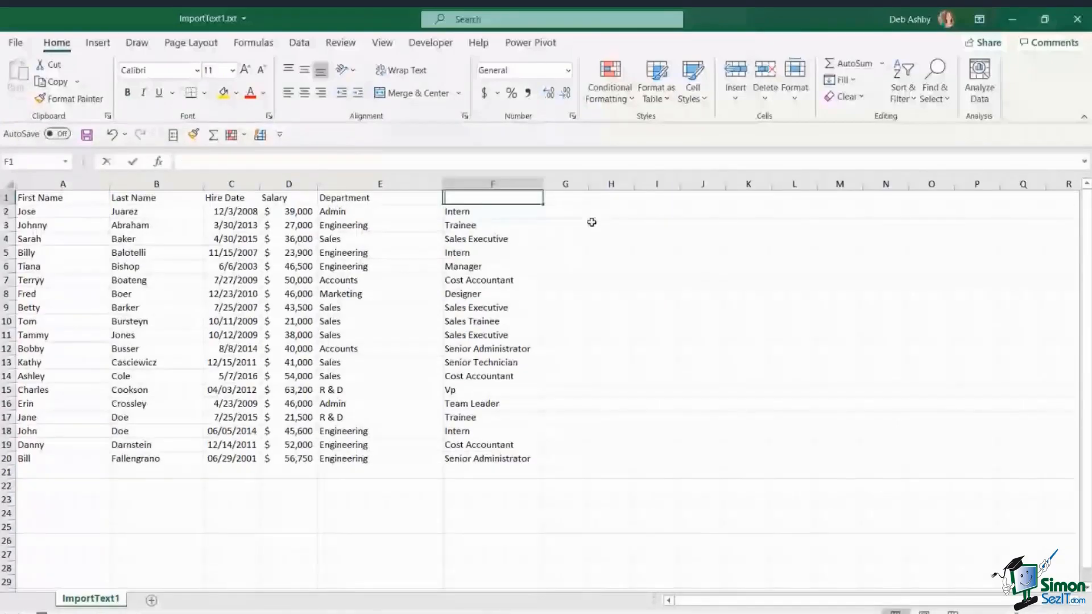
pyautogui.write('Job Title')
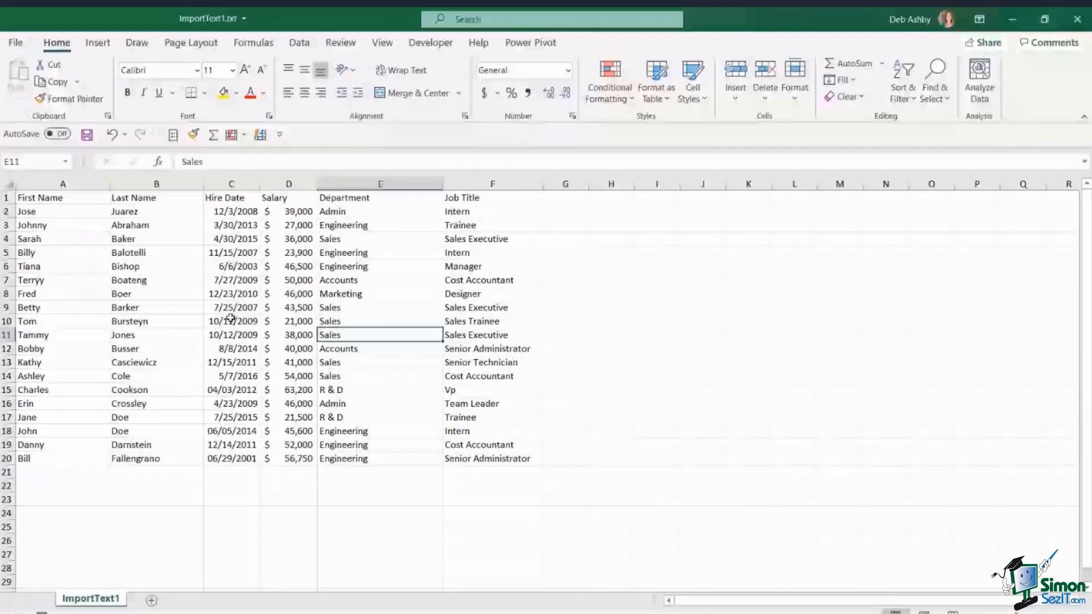
# Convert the employee data in A1:F20 into a table with headers
pyautogui.click(335, 241)
pyautogui.click(267, 253)
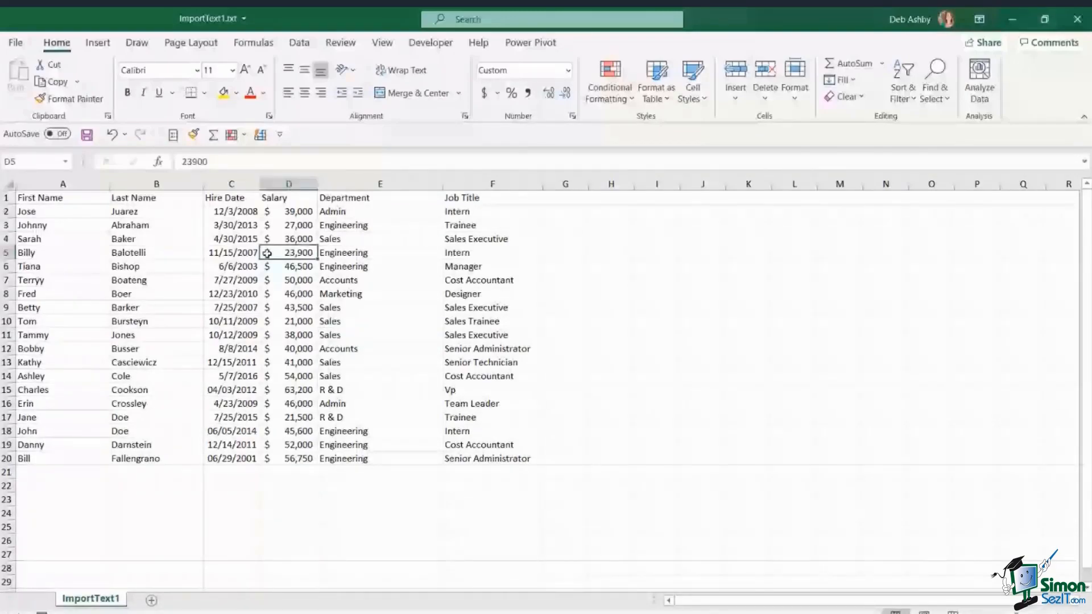
pyautogui.hotkey('ctrl', 't')
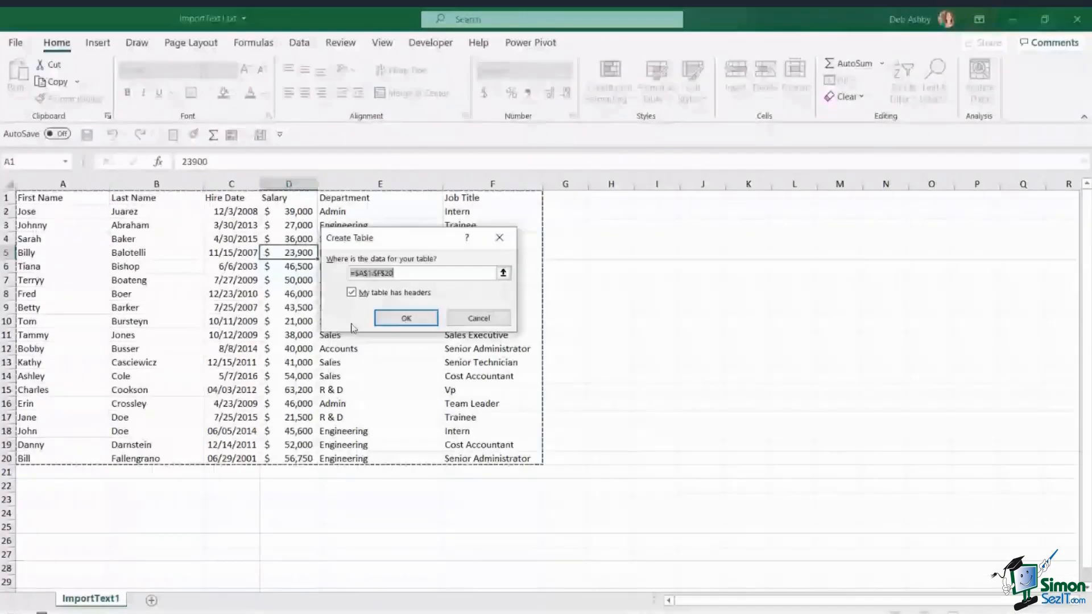
pyautogui.click(384, 321)
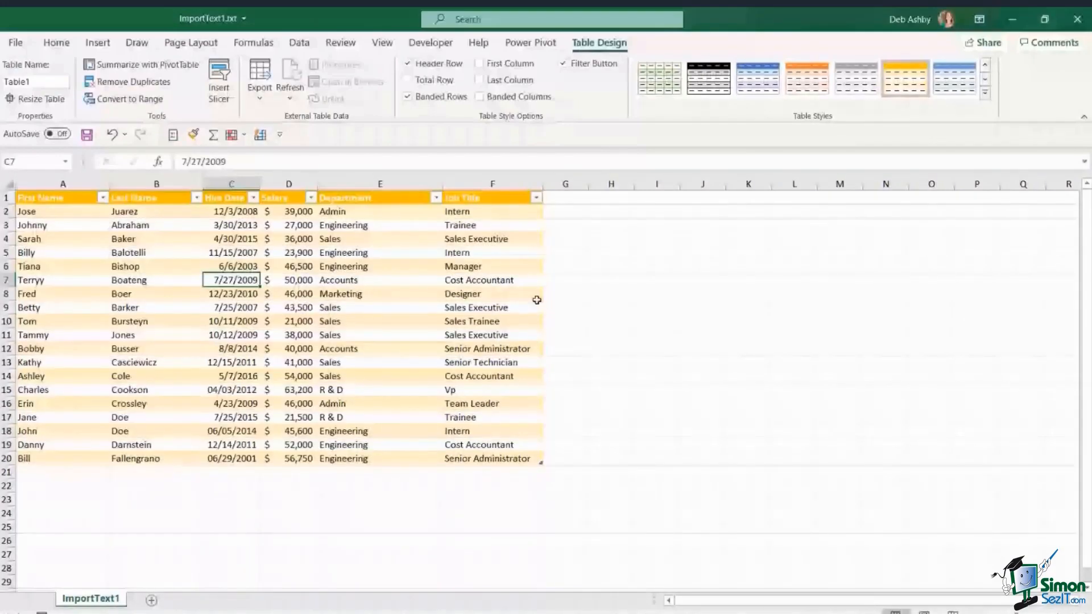
pyautogui.click(625, 295)
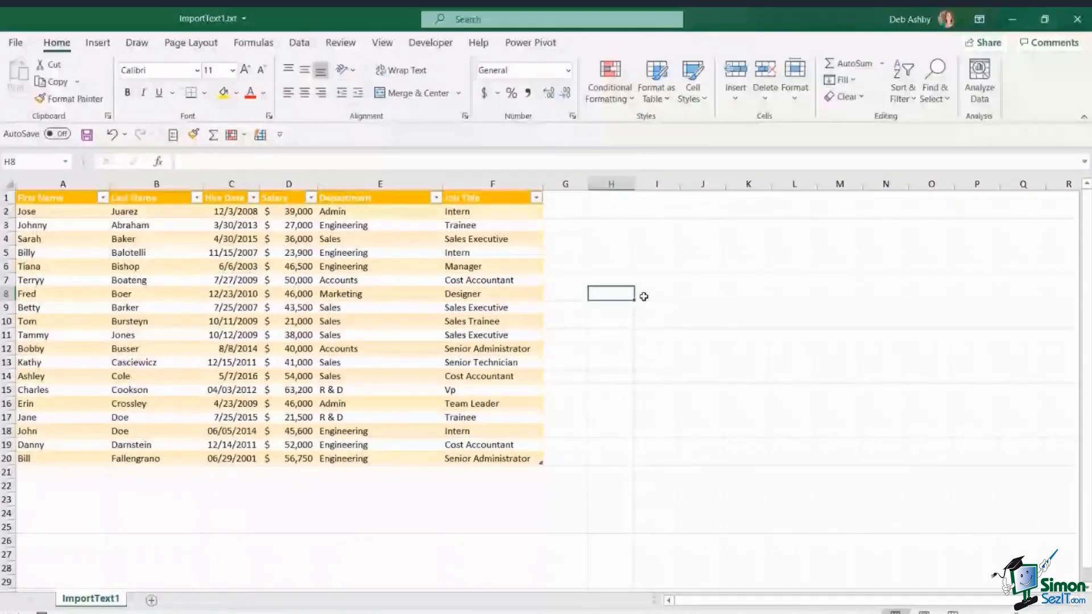
pyautogui.scroll(-1, 643, 296)
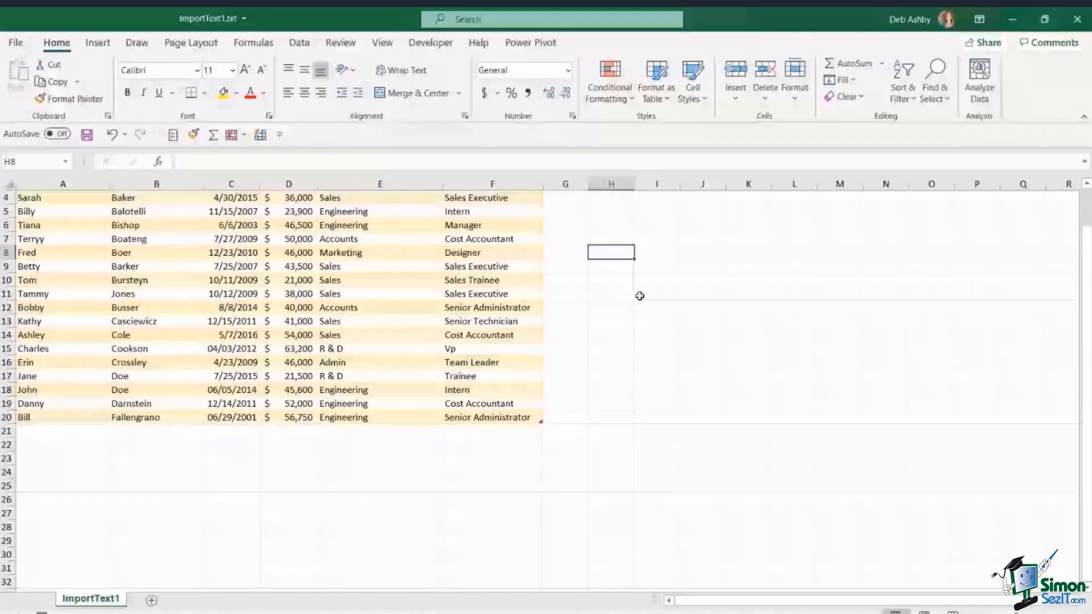
pyautogui.scroll(-1, 337, 272)
pyautogui.click(338, 272)
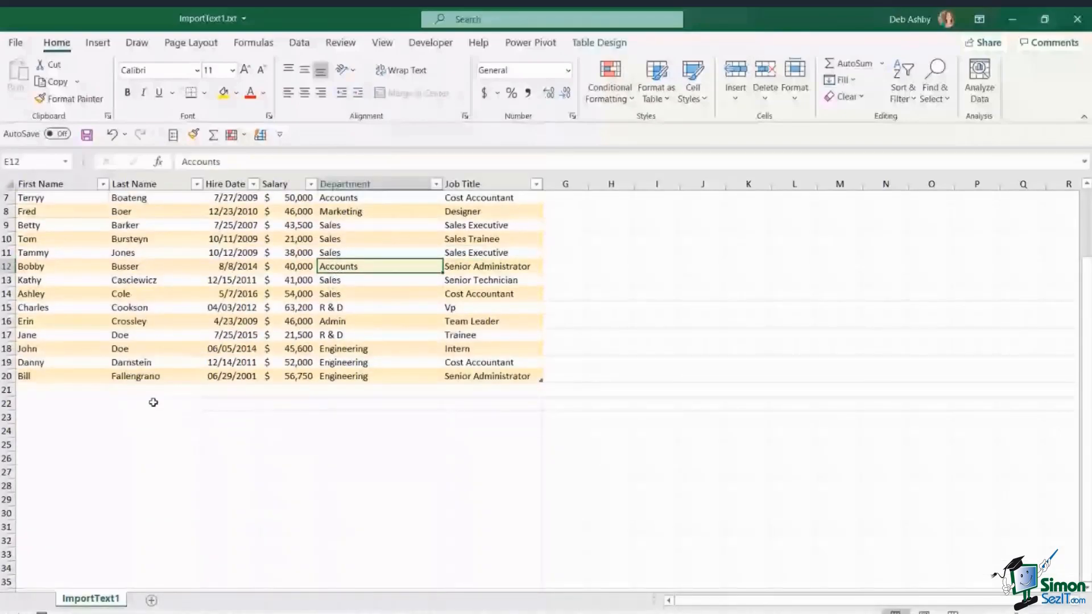
# Enter the sample codes ABC-000-1234 in A24 and CDE-000-5678 in A25 below the table
pyautogui.click(97, 431)
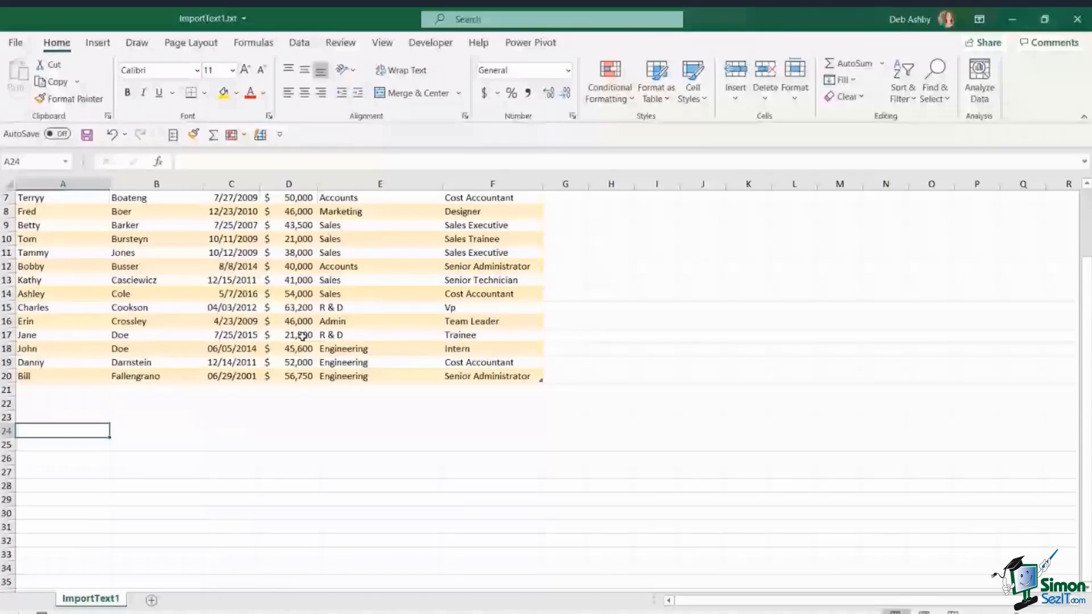
pyautogui.scroll(-1, 198, 420)
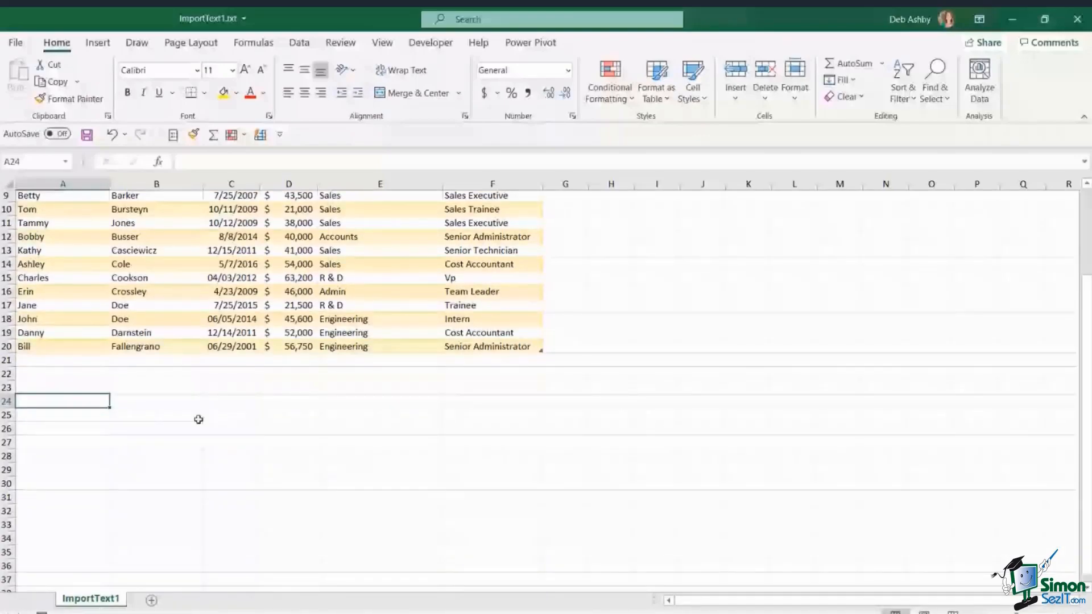
pyautogui.write('ABC-')
pyautogui.scroll(-2, 198, 419)
pyautogui.write('000')
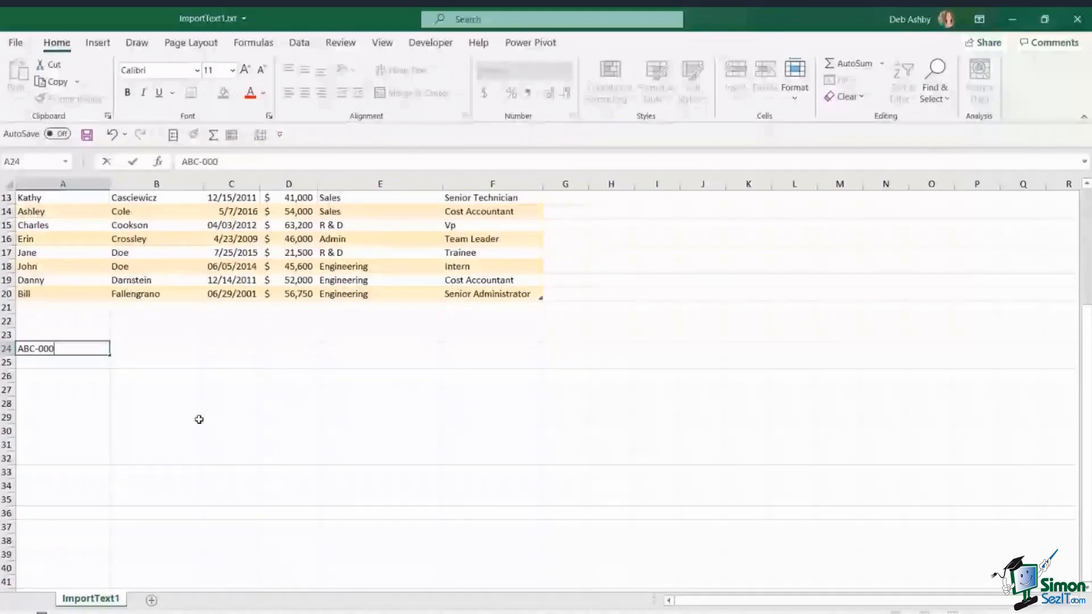
pyautogui.write('-1234')
pyautogui.press('Return')
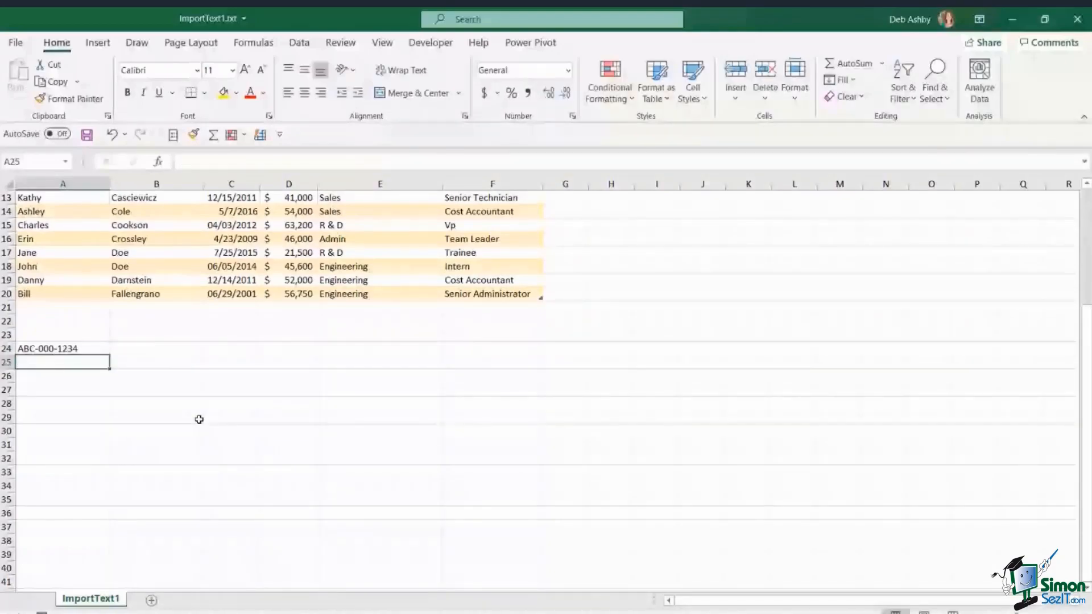
pyautogui.write('CDE')
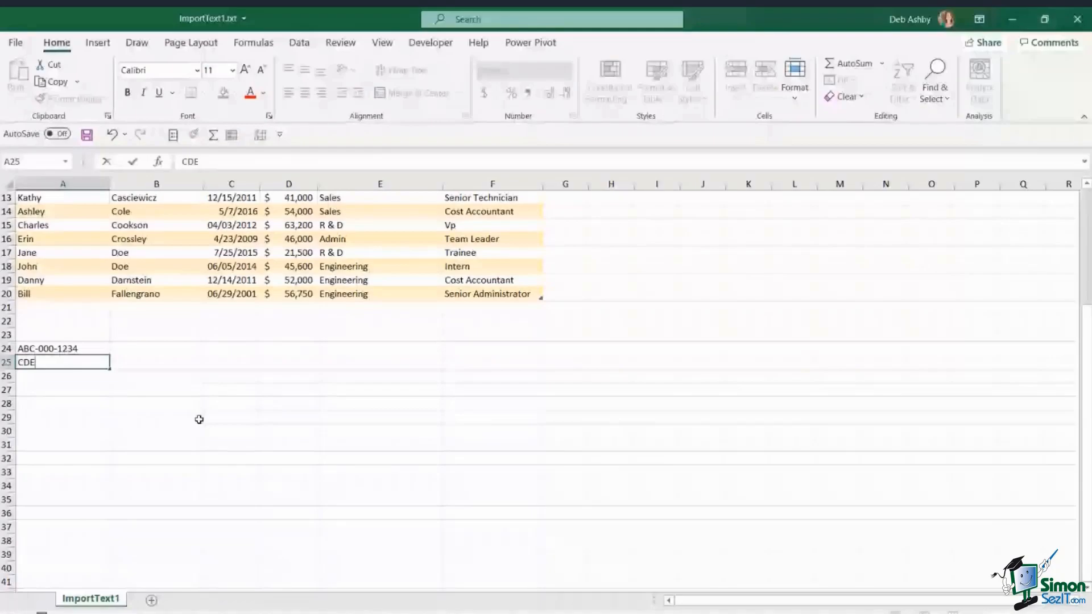
pyautogui.write('-000-5678')
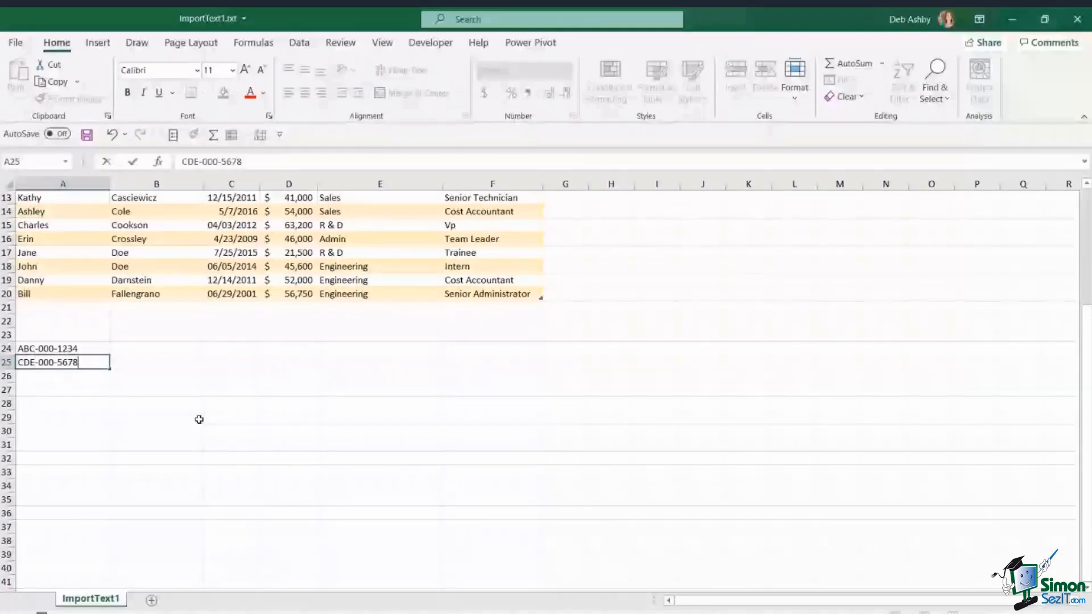
pyautogui.click(199, 419)
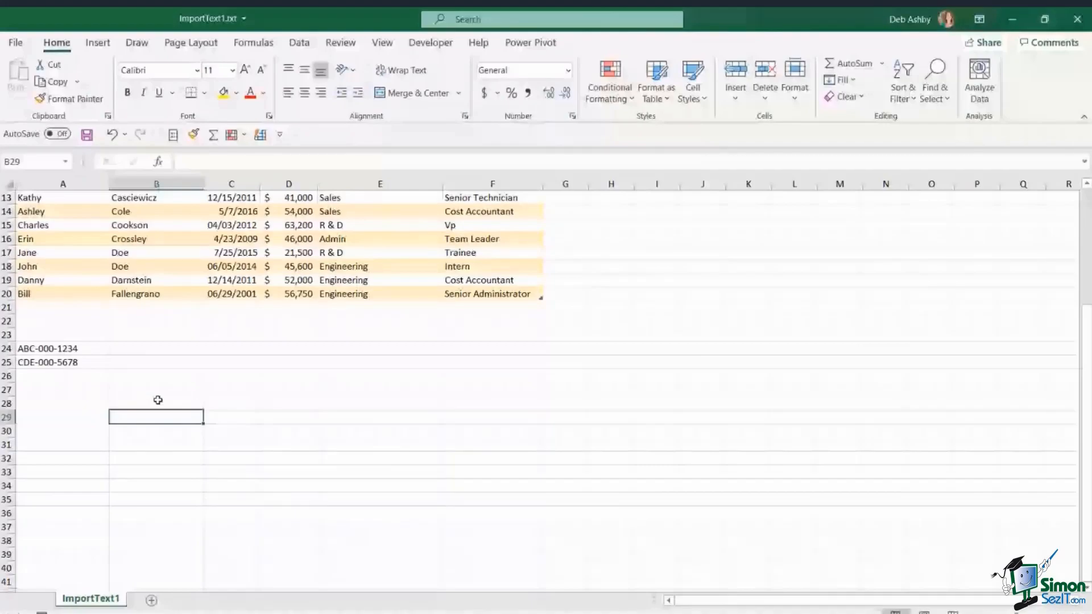
# Enter =LEFT(A24,3) in B24 to extract the code's first three characters and fill it down to B25
pyautogui.click(144, 347)
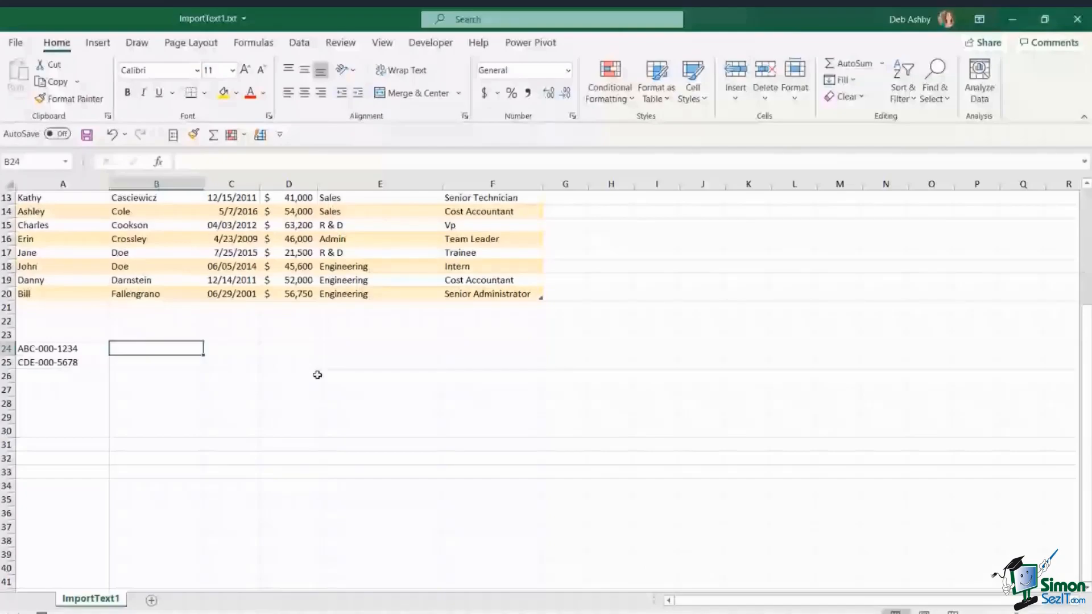
pyautogui.write('=')
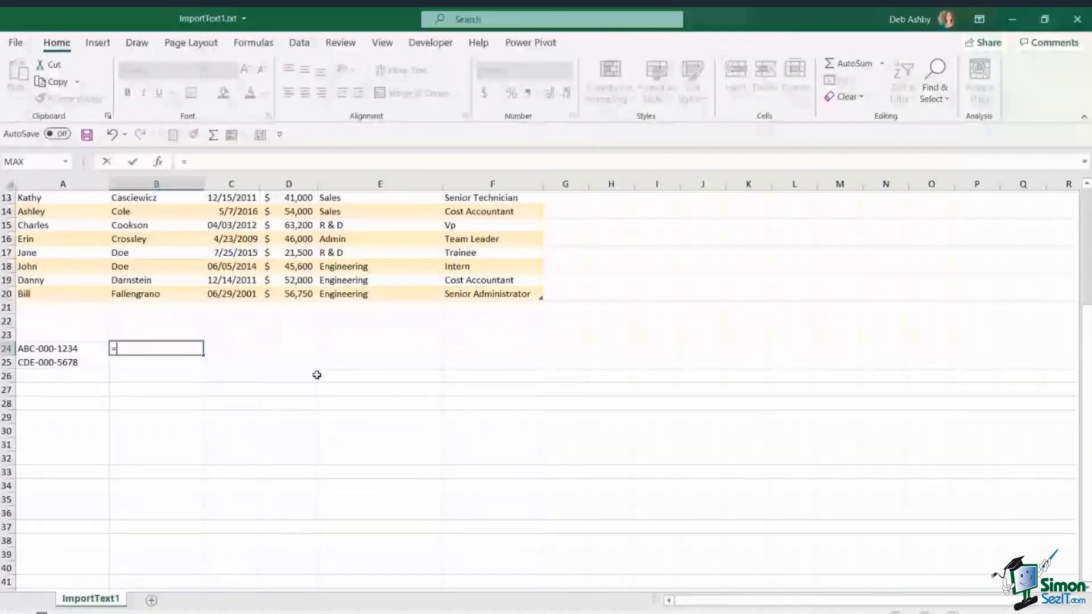
pyautogui.write('LEFT')
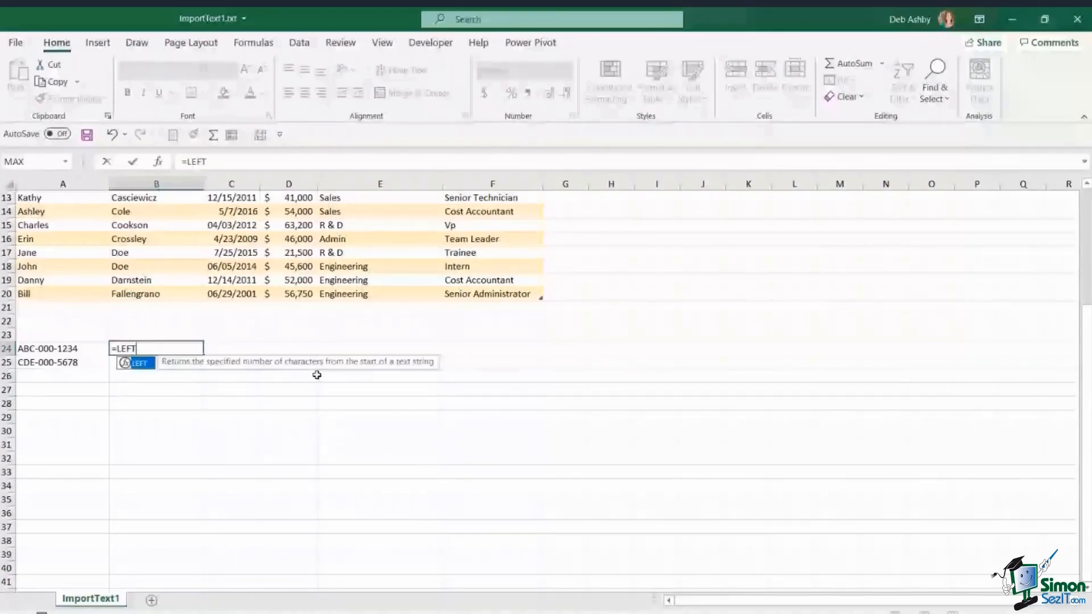
pyautogui.write('(')
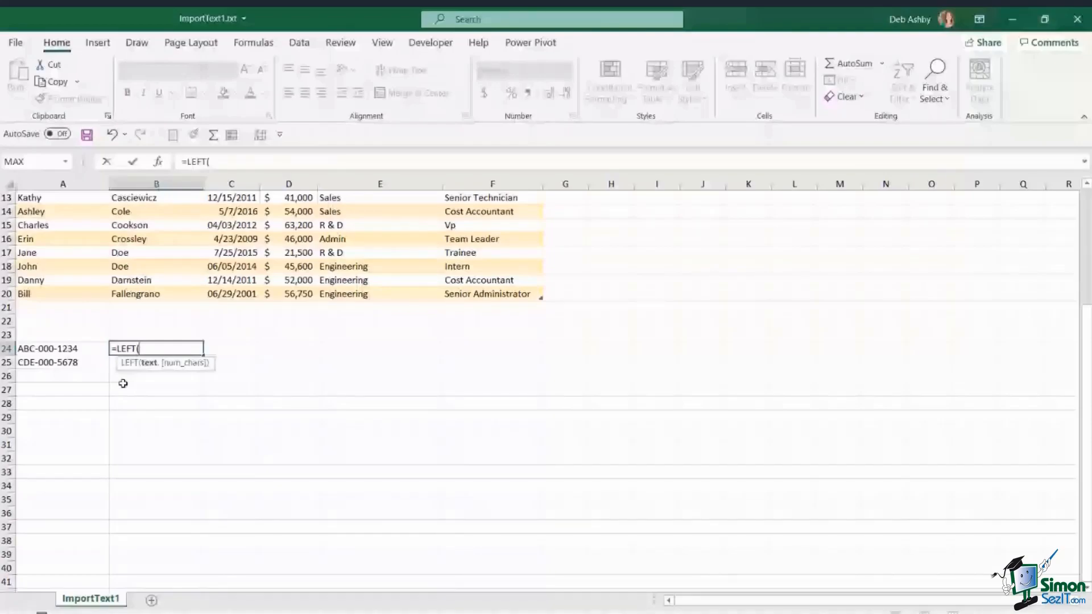
pyautogui.click(85, 348)
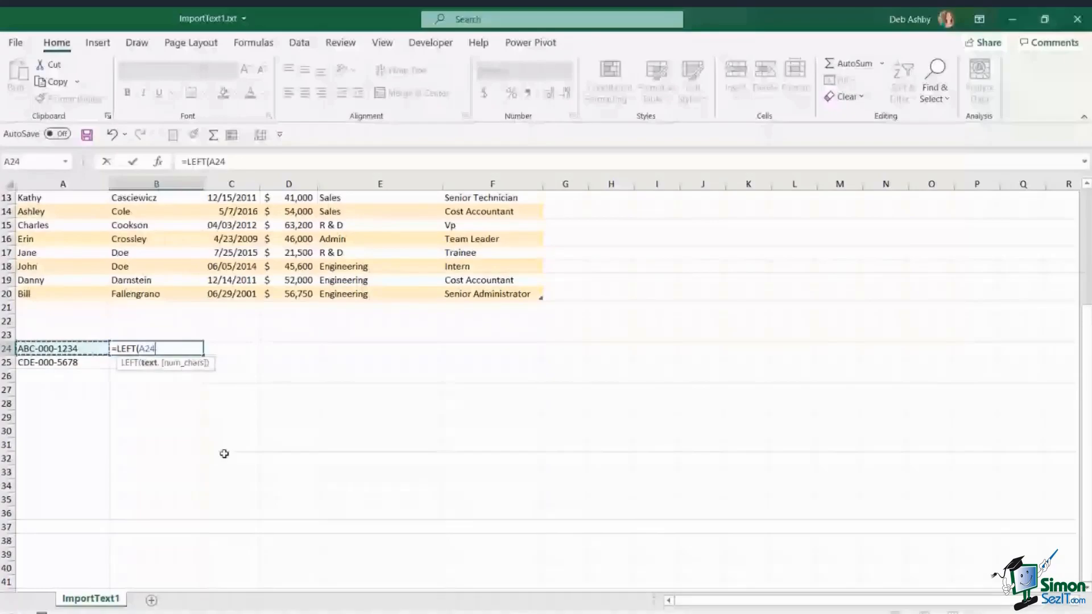
pyautogui.write(',')
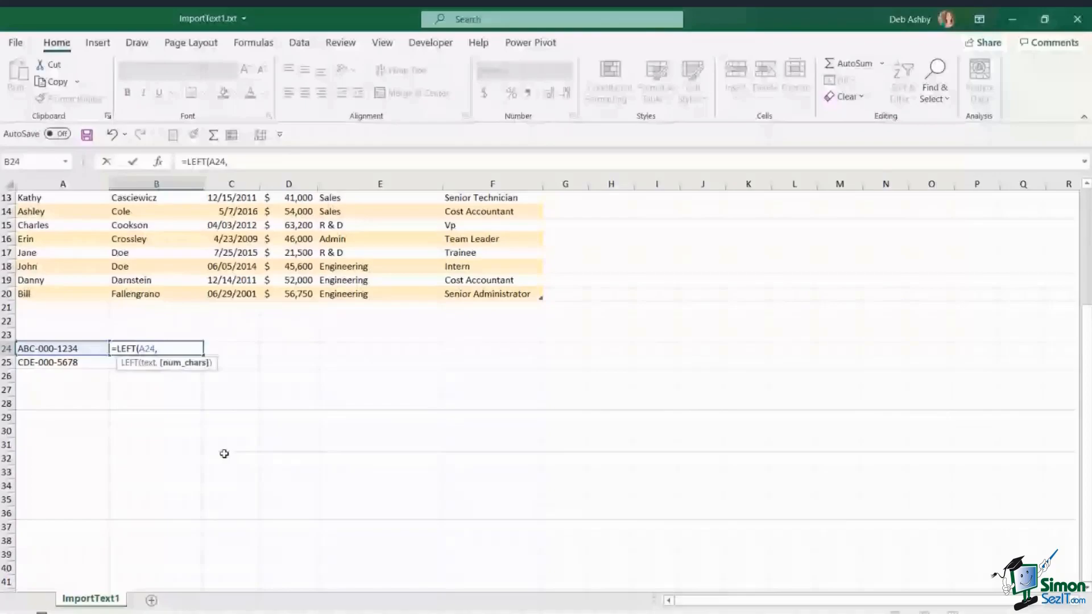
pyautogui.write('3)')
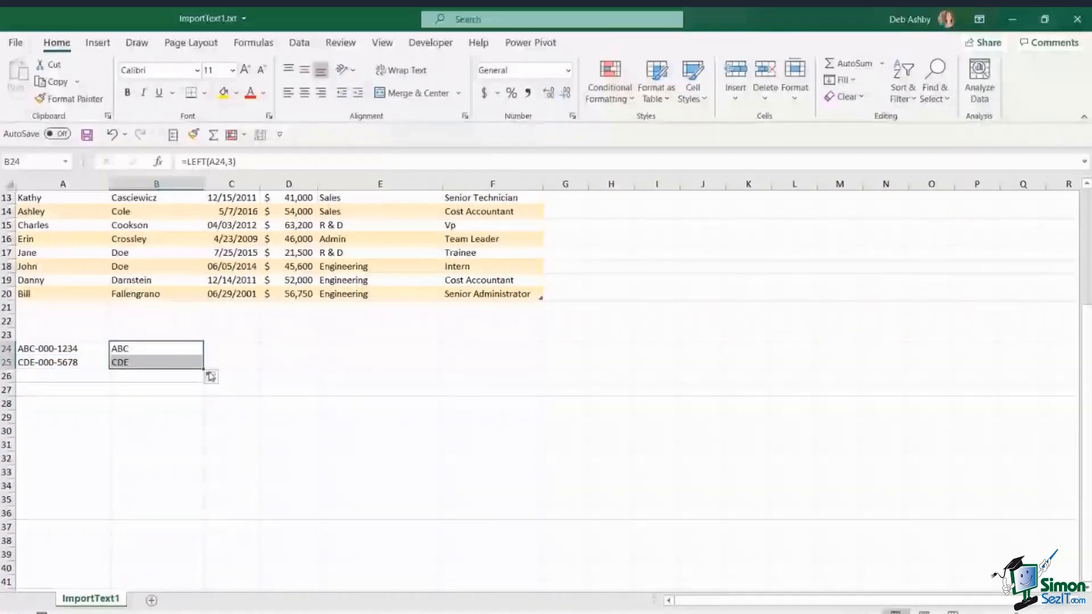
pyautogui.click(289, 472)
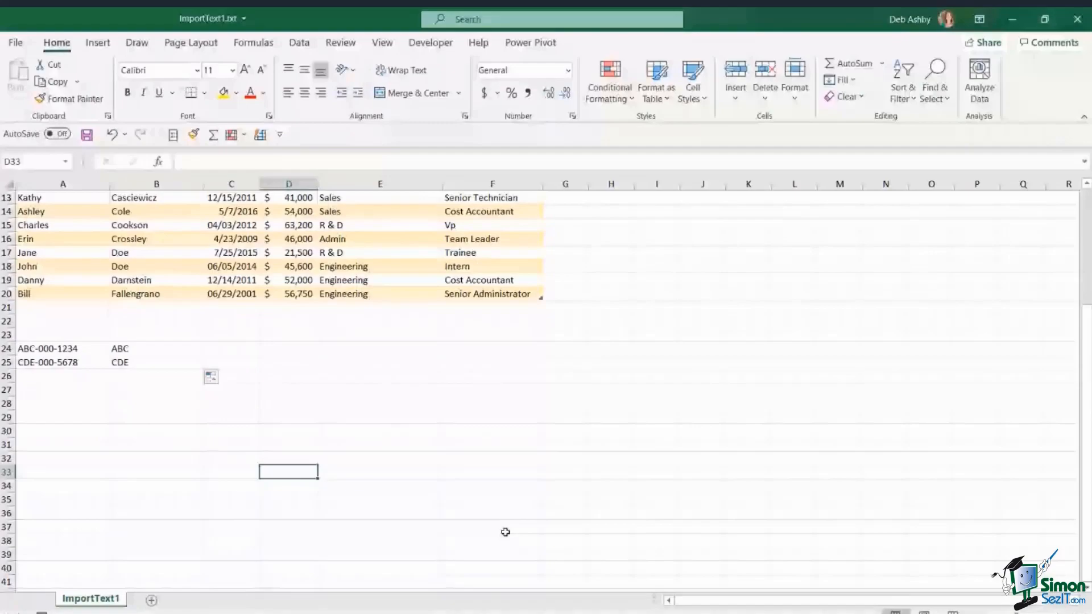
# Enter =MID(A24,5,3) in C24 to extract the code's middle section and fill it down to C25
pyautogui.click(231, 348)
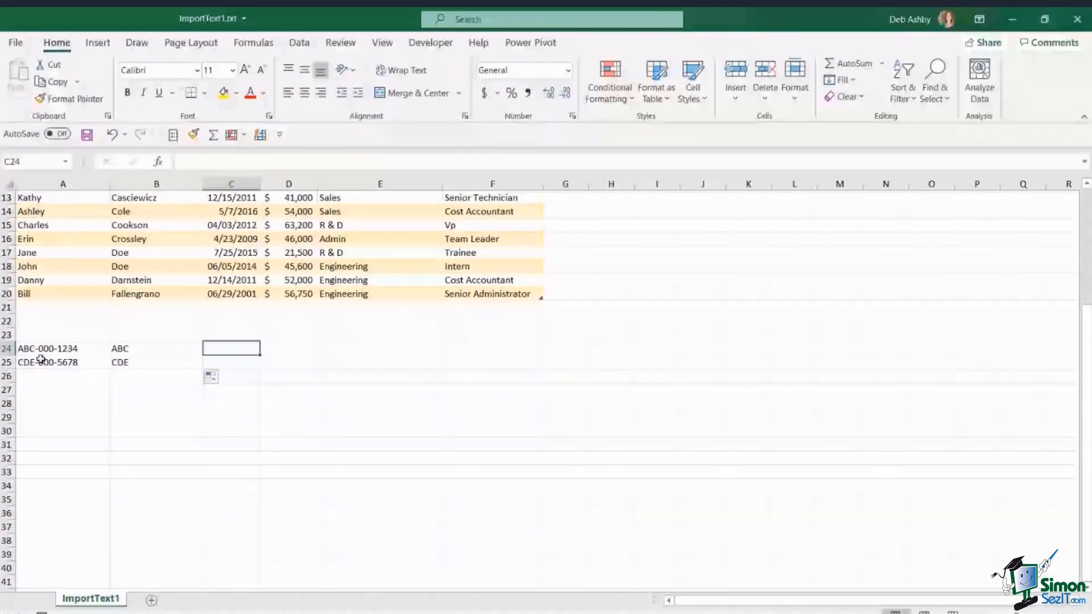
pyautogui.write('=MID')
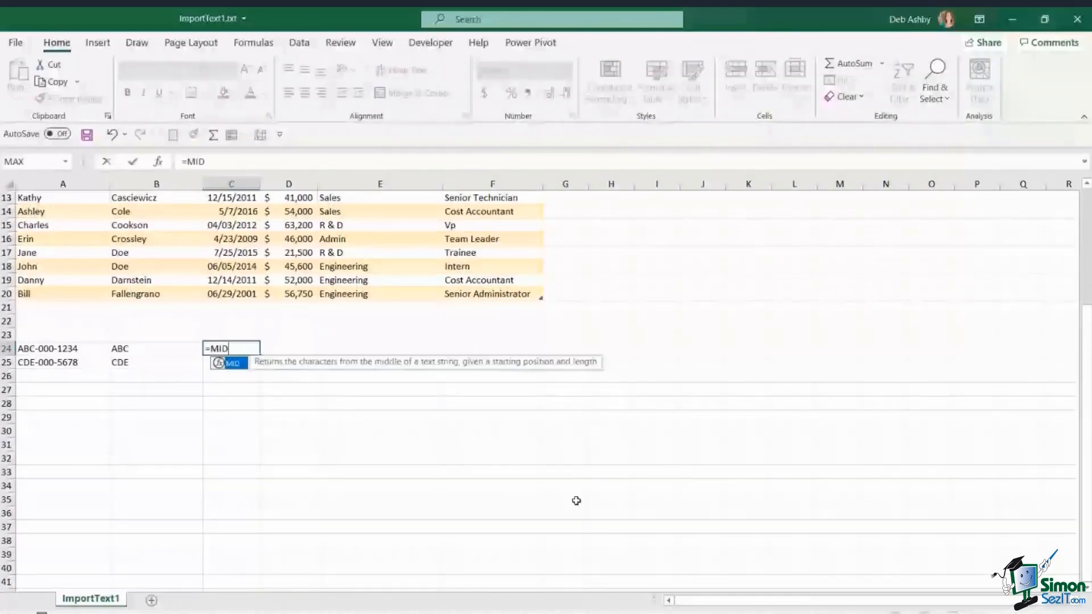
pyautogui.write('(')
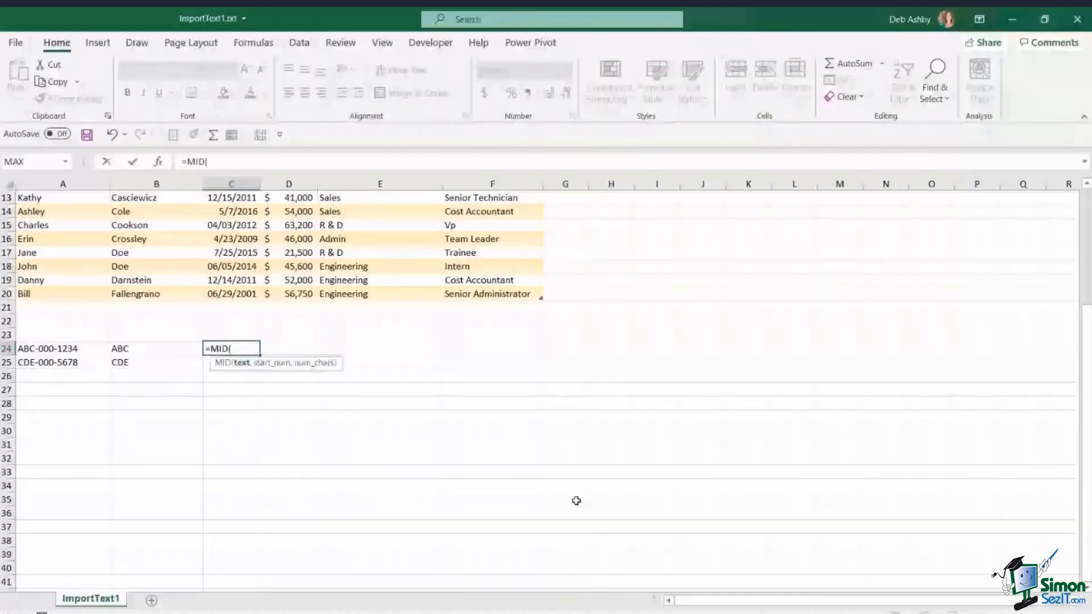
pyautogui.click(92, 350)
pyautogui.write(',')
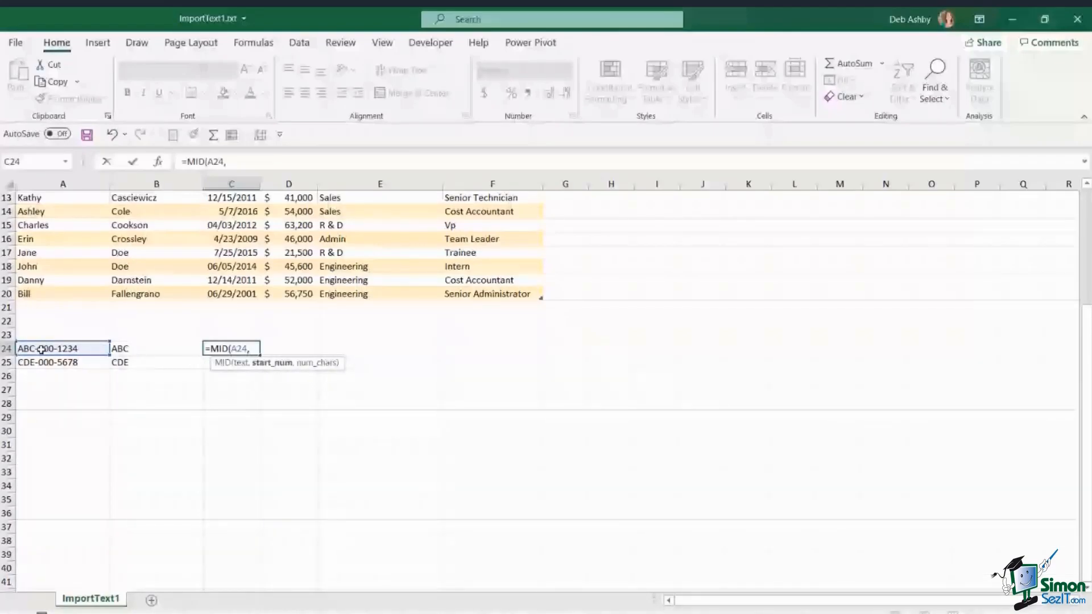
pyautogui.write('5,')
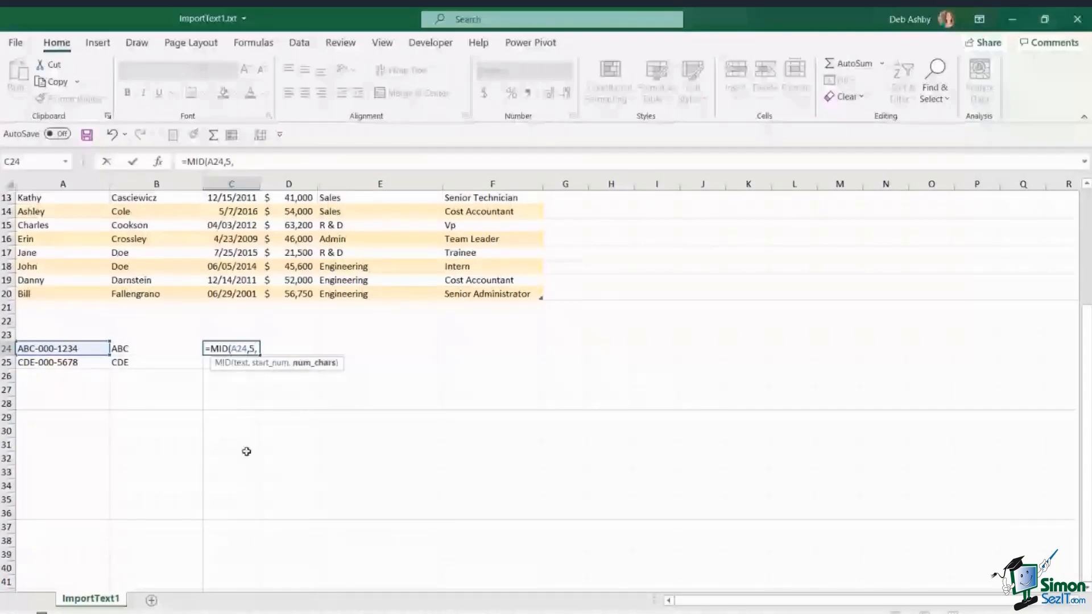
pyautogui.write('3)')
pyautogui.press('Return')
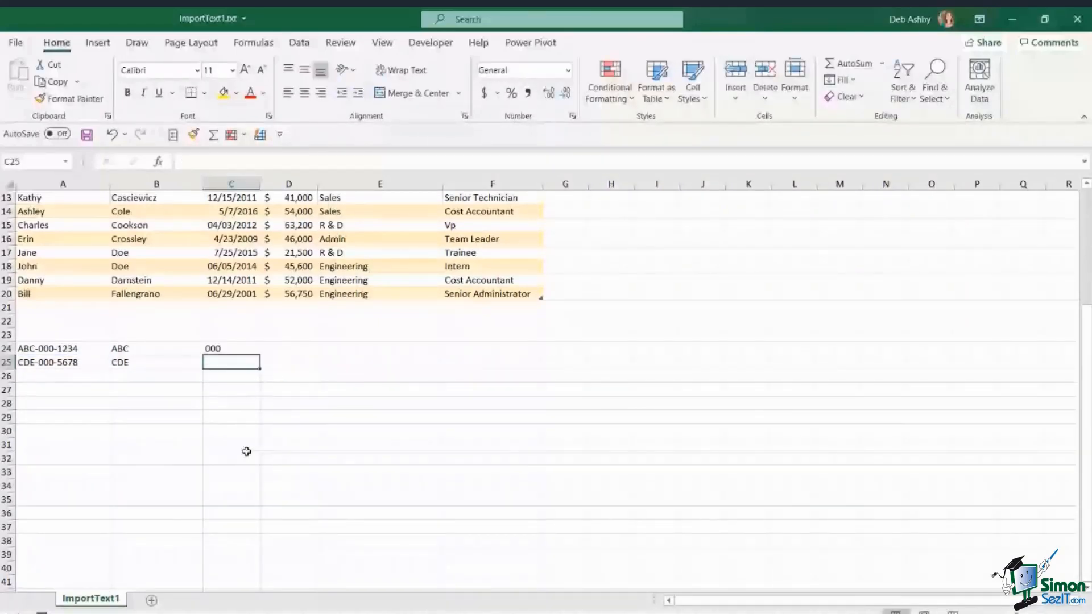
pyautogui.click(231, 349)
pyautogui.doubleClick(260, 355)
# Enter =RIGHT(A24,4) in D24 to extract the code's last four characters and fill it down to D25
pyautogui.click(304, 349)
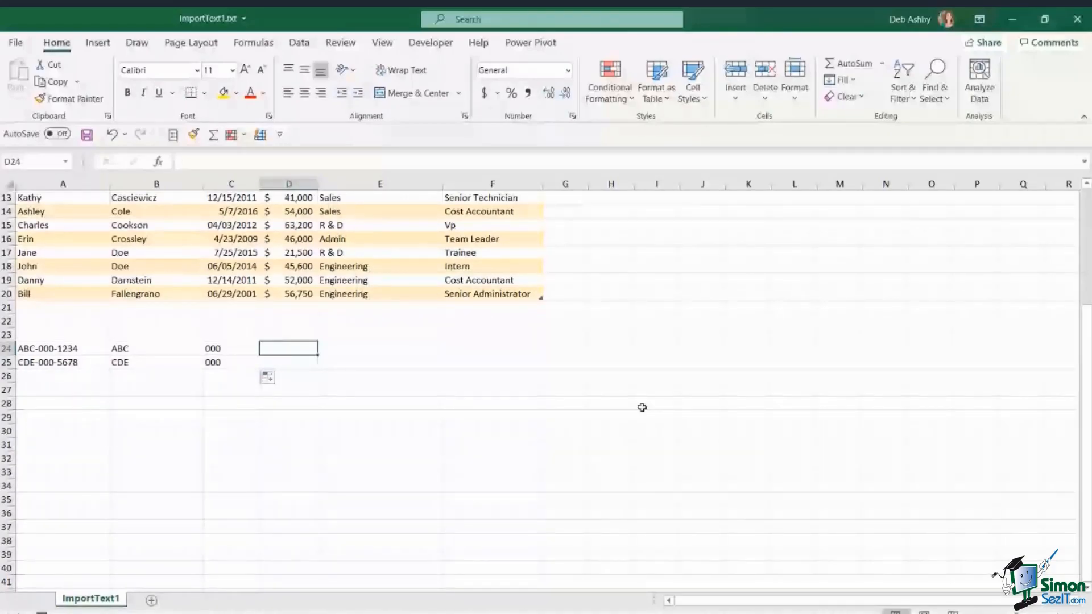
pyautogui.write('=')
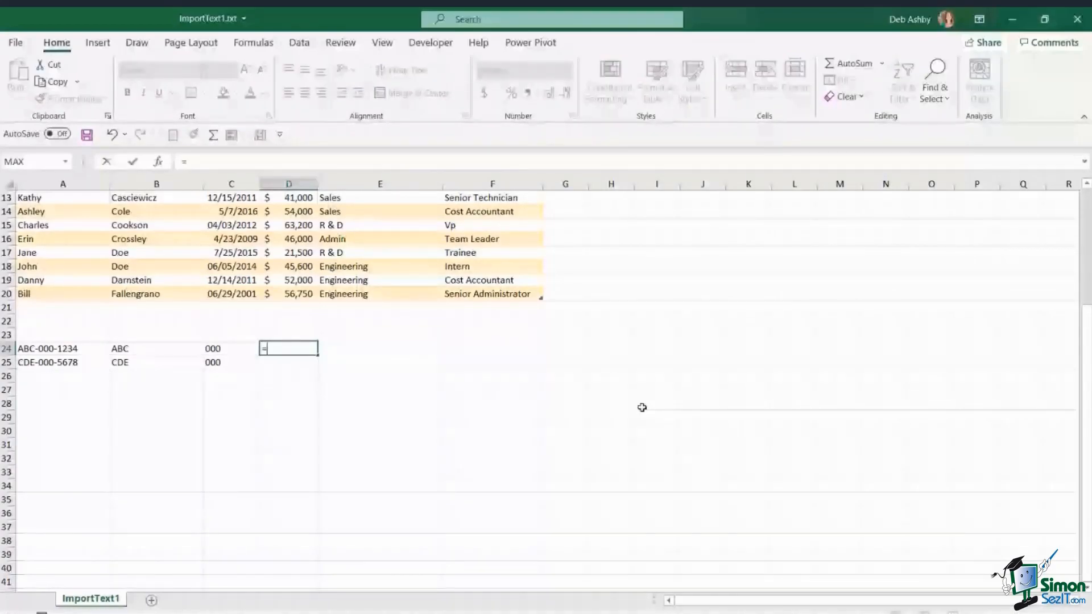
pyautogui.write('RIGHT(')
pyautogui.click(91, 351)
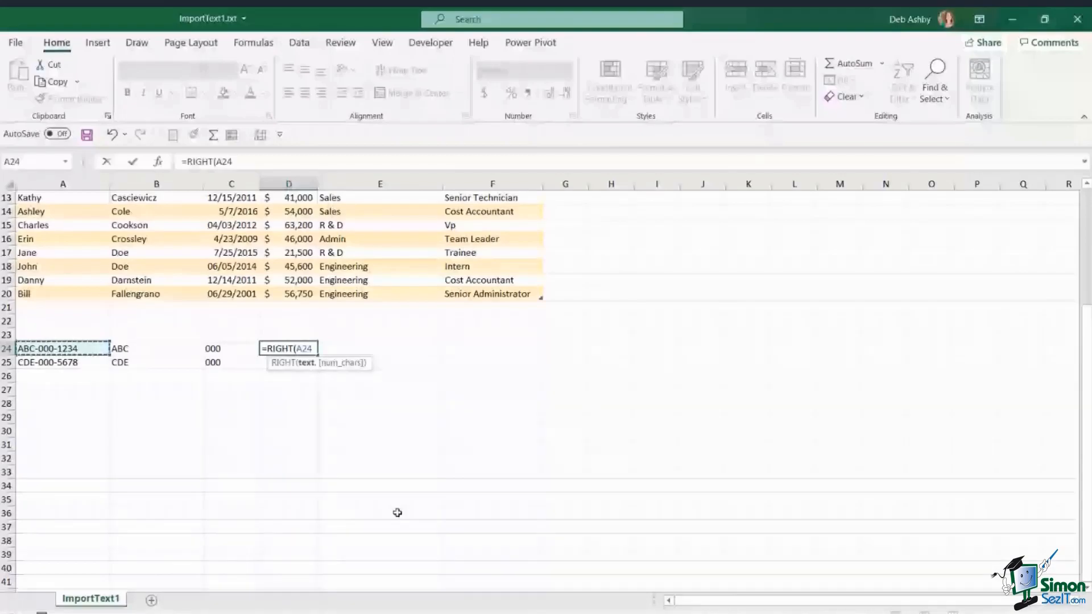
pyautogui.write(',')
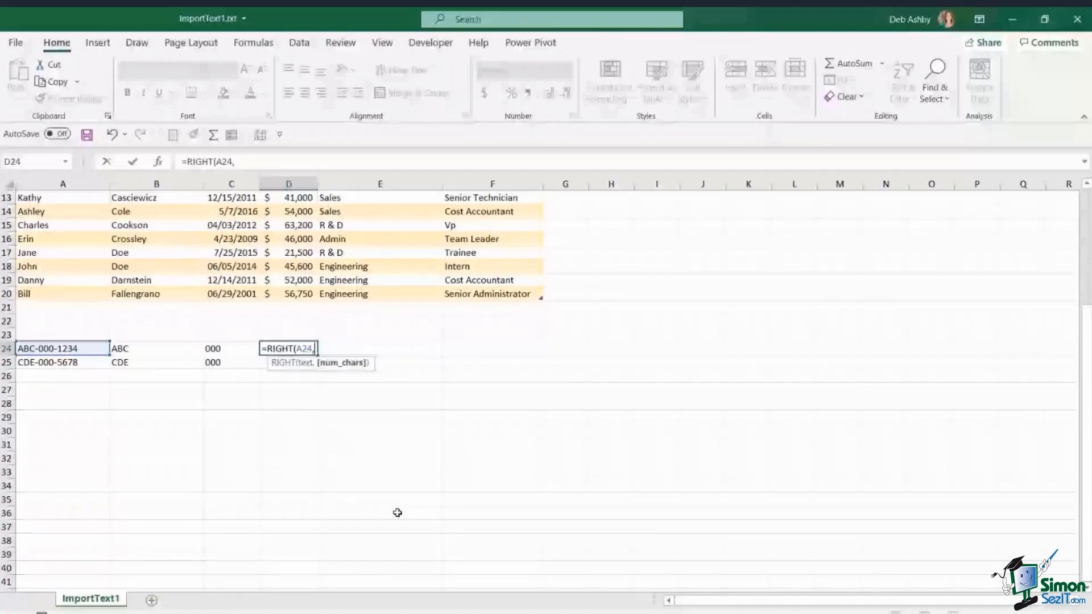
pyautogui.write('4')
pyautogui.press('Return')
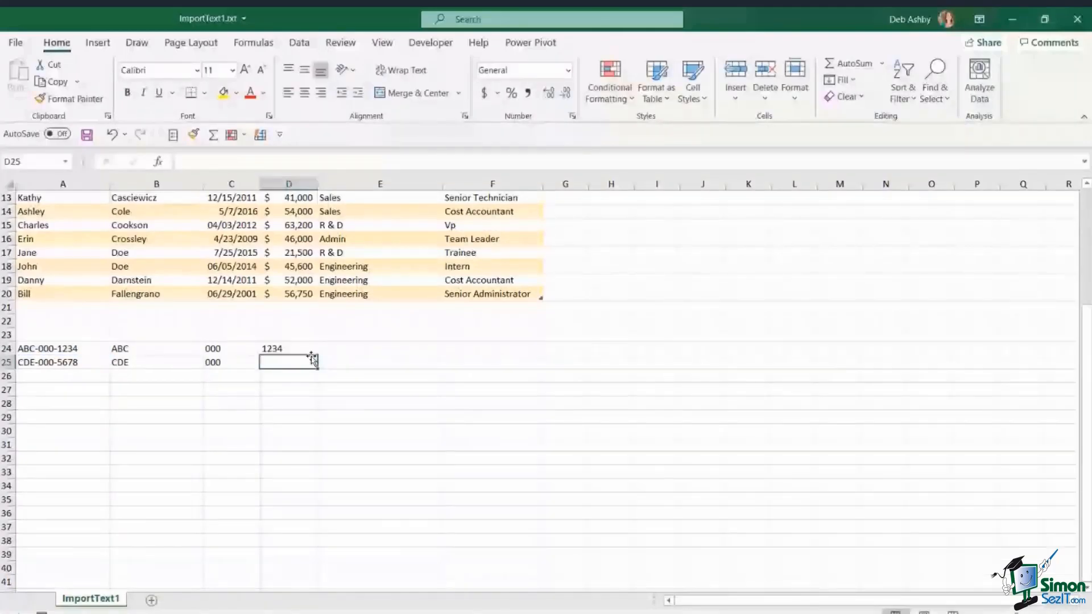
pyautogui.press('Up')
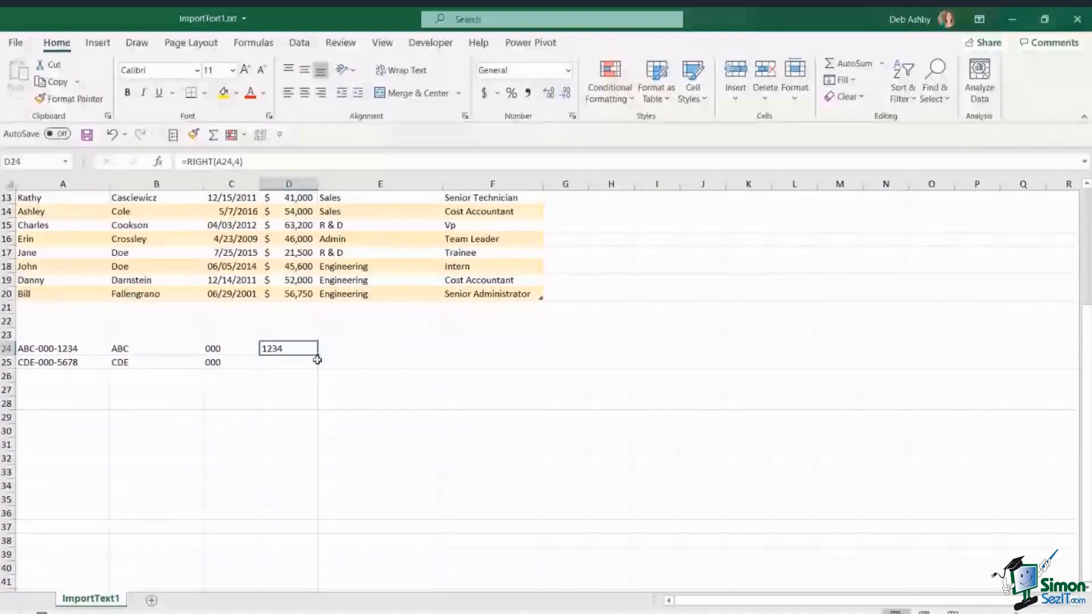
pyautogui.doubleClick(318, 359)
pyautogui.click(492, 417)
# Change the sample code in A24 to ABCD-000-1234
pyautogui.moveTo(73, 351); pyautogui.dragTo(73, 363)
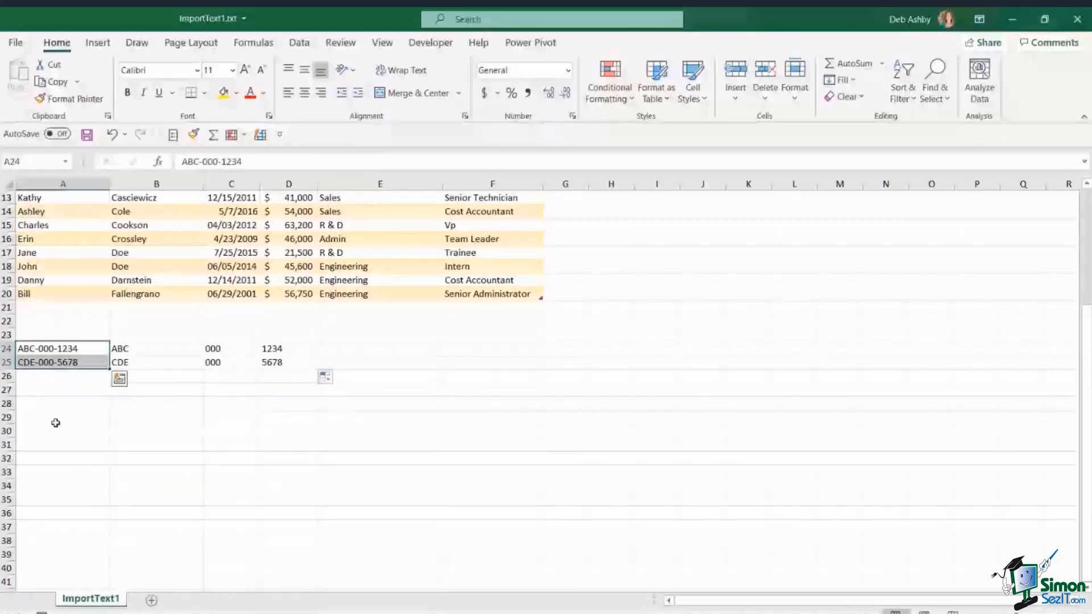
pyautogui.doubleClick(32, 347)
pyautogui.write('D')
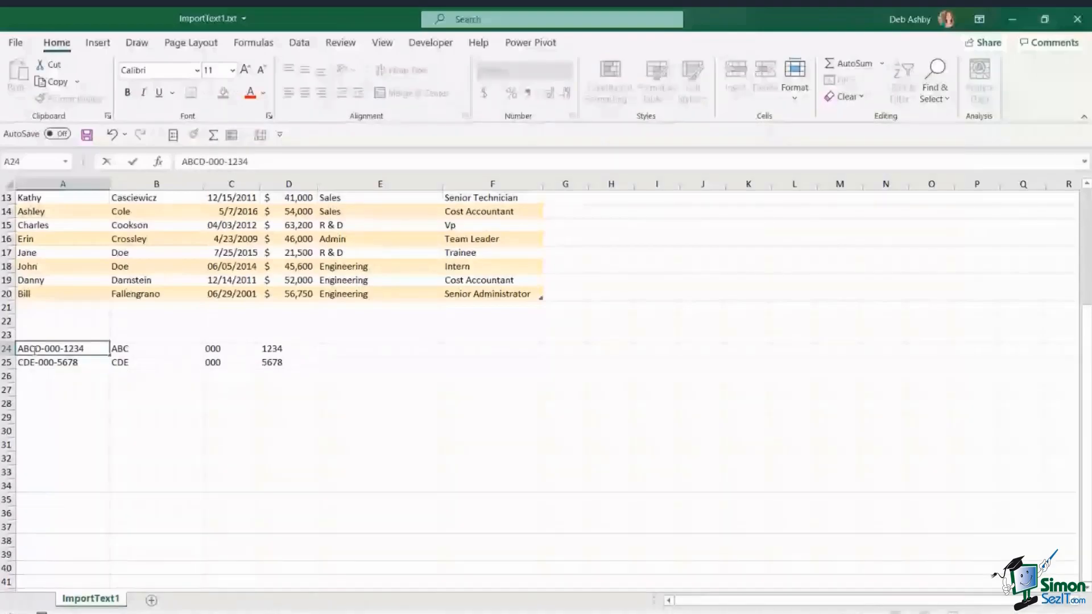
pyautogui.press('Return')
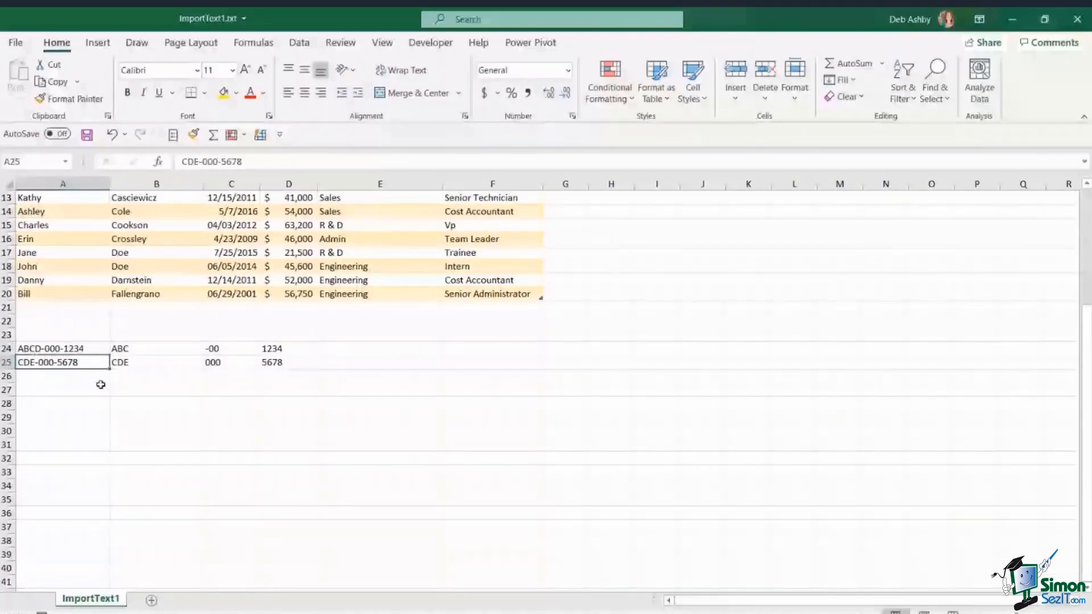
# Change the formula in B24 to =LEFT(A24,4), fill it down to B25 and check both results
pyautogui.click(150, 349)
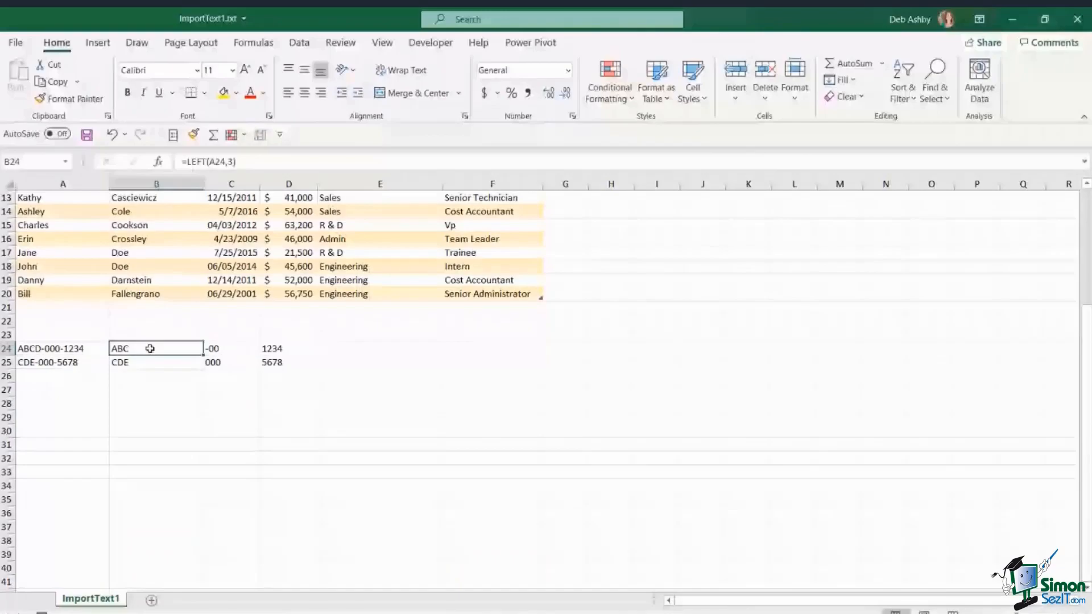
pyautogui.doubleClick(149, 348)
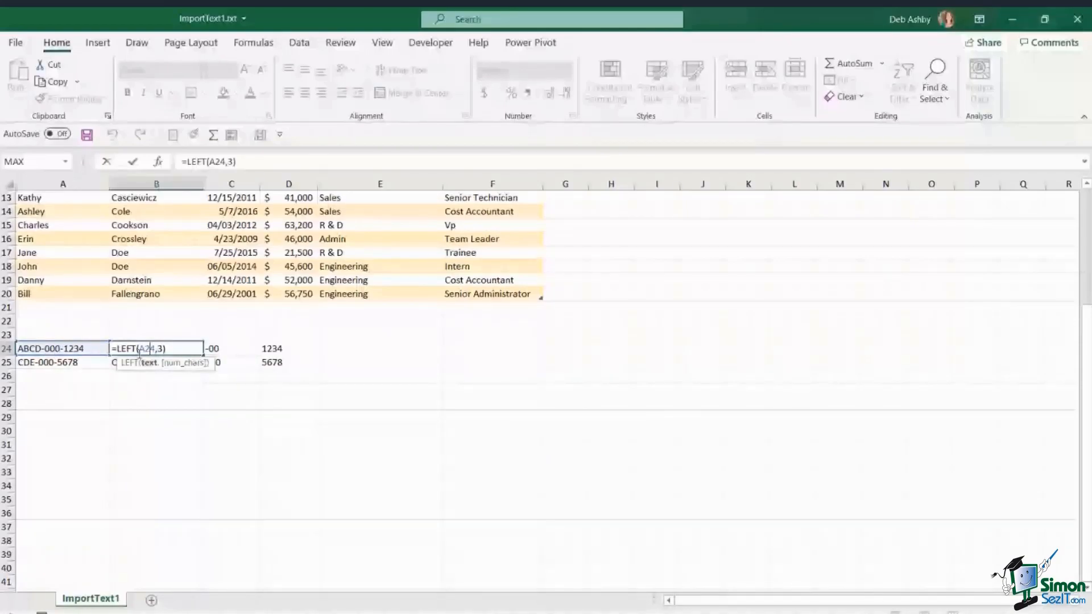
pyautogui.press('Return')
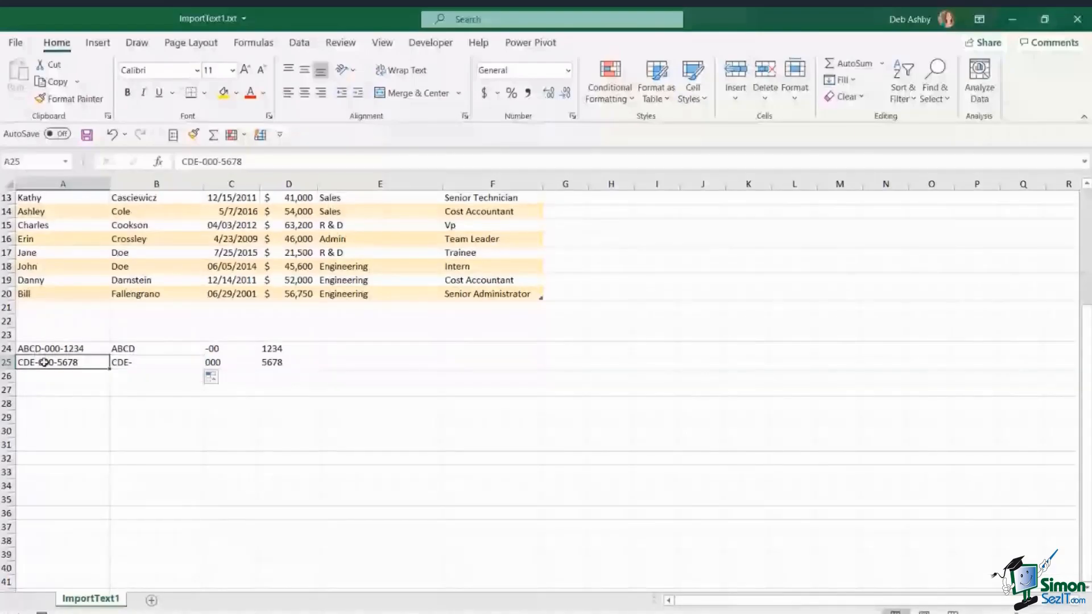
pyautogui.click(137, 353)
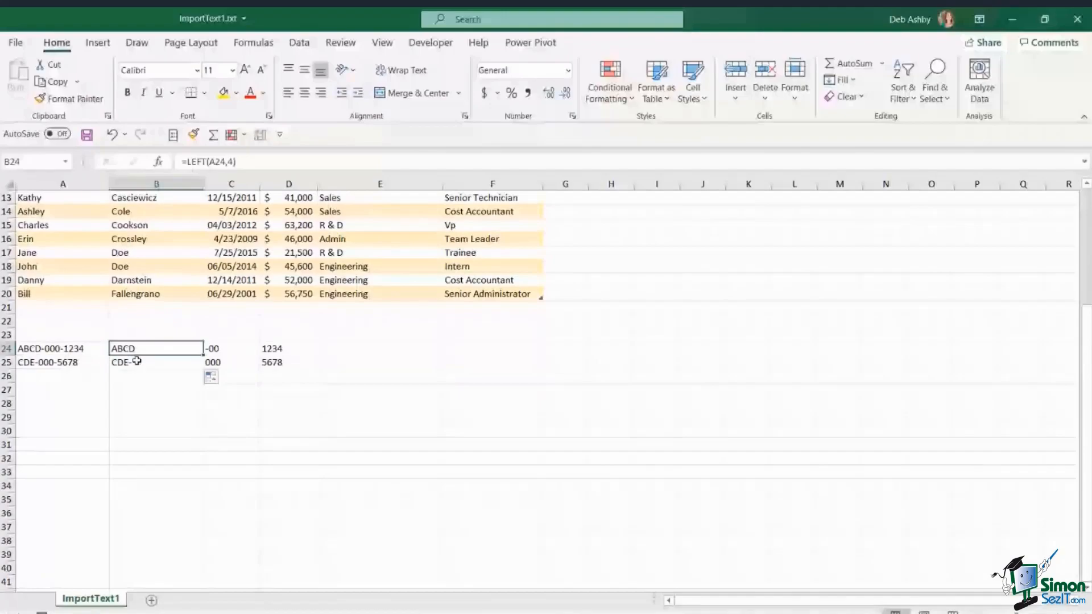
pyautogui.click(136, 362)
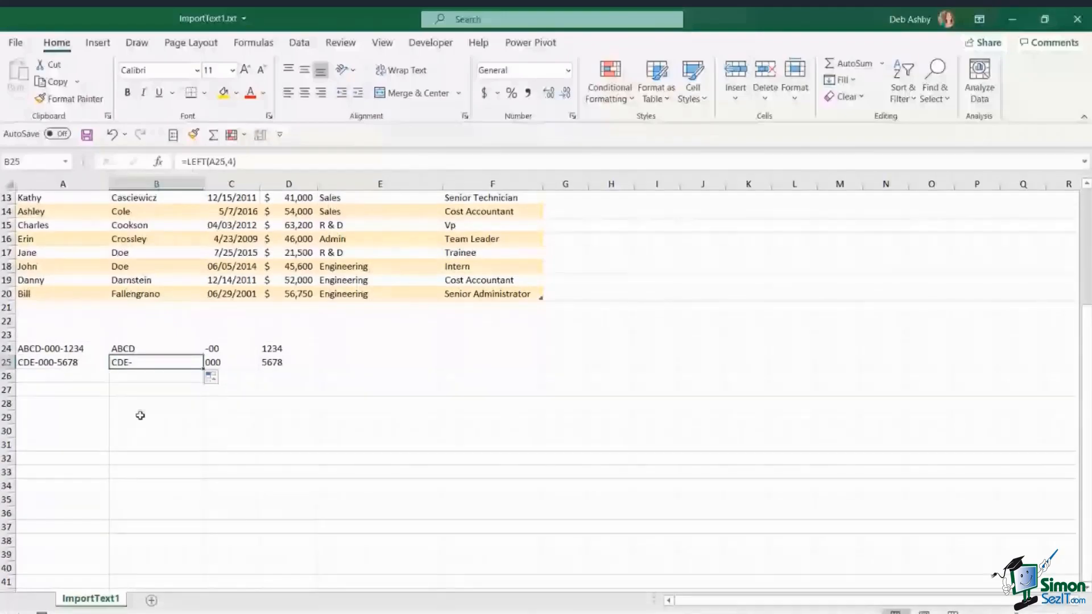
# Clear the extraction formulas from B24:D25, keeping the sample codes in column A
pyautogui.click(114, 347)
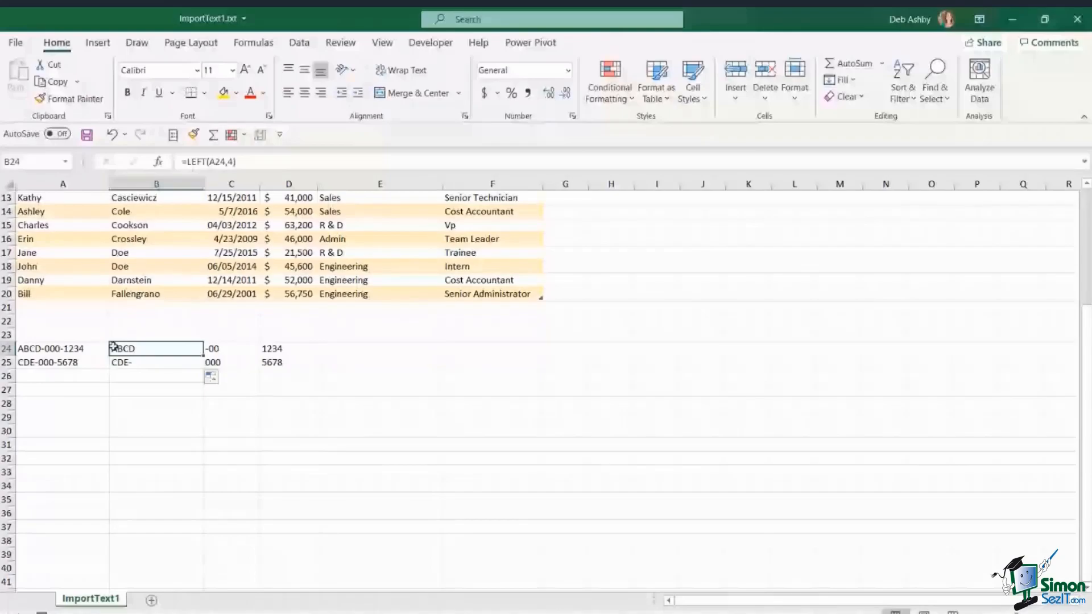
pyautogui.moveTo(114, 347); pyautogui.dragTo(301, 364)
pyautogui.press('Delete')
pyautogui.click(380, 362)
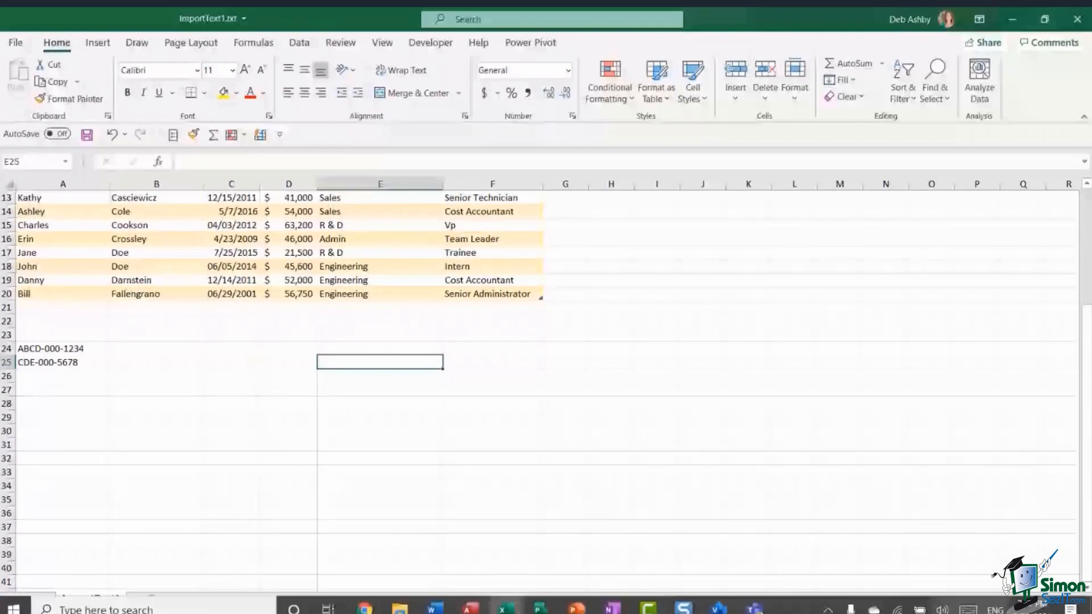
pyautogui.click(231, 376)
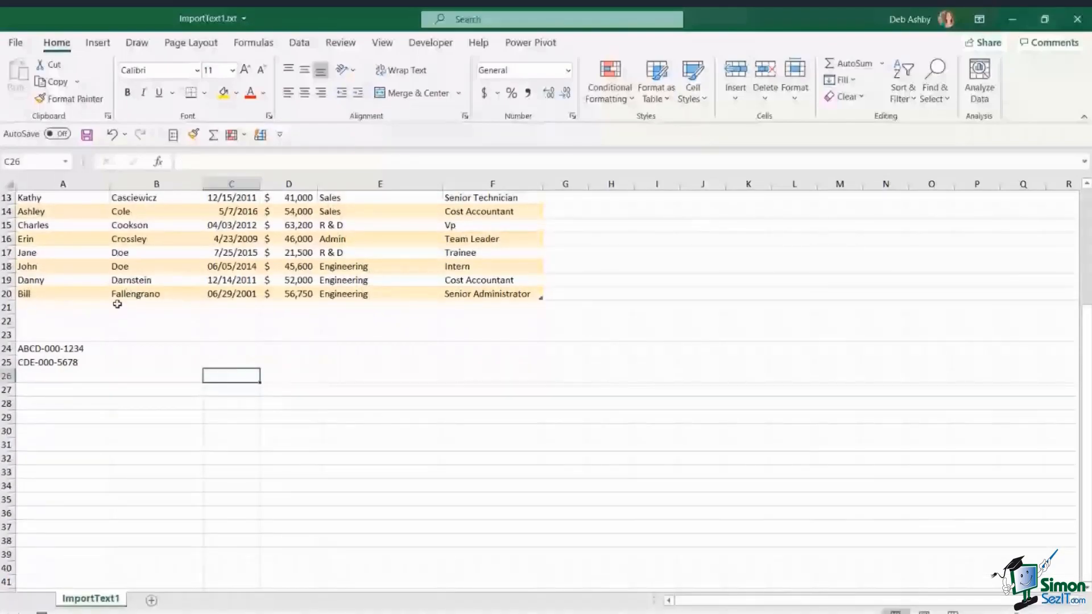
# Replace the sample codes with three full names in A24:A26, each written as last name, comma, first name
pyautogui.click(60, 348)
pyautogui.write('Ashby')
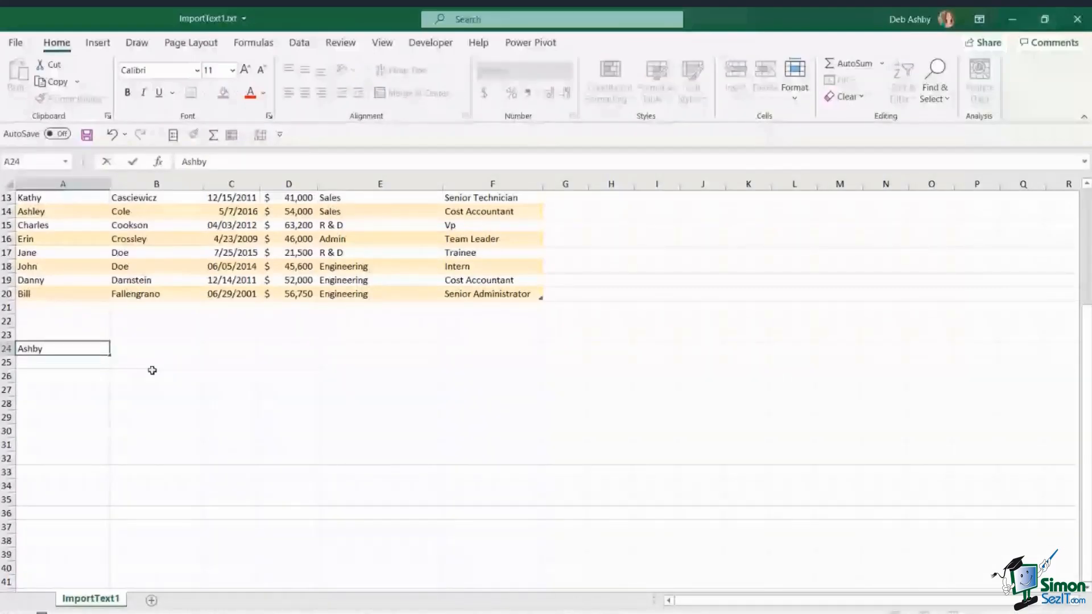
pyautogui.write(', Deborah')
pyautogui.press('Return')
pyautogui.write('La')
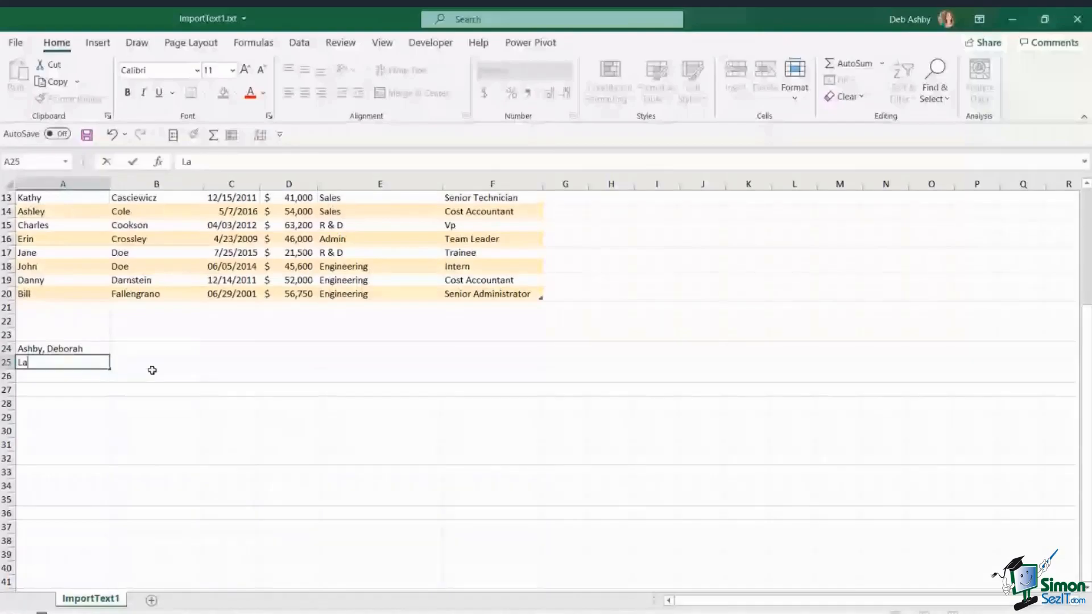
pyautogui.write('cey, Adam')
pyautogui.press('Return')
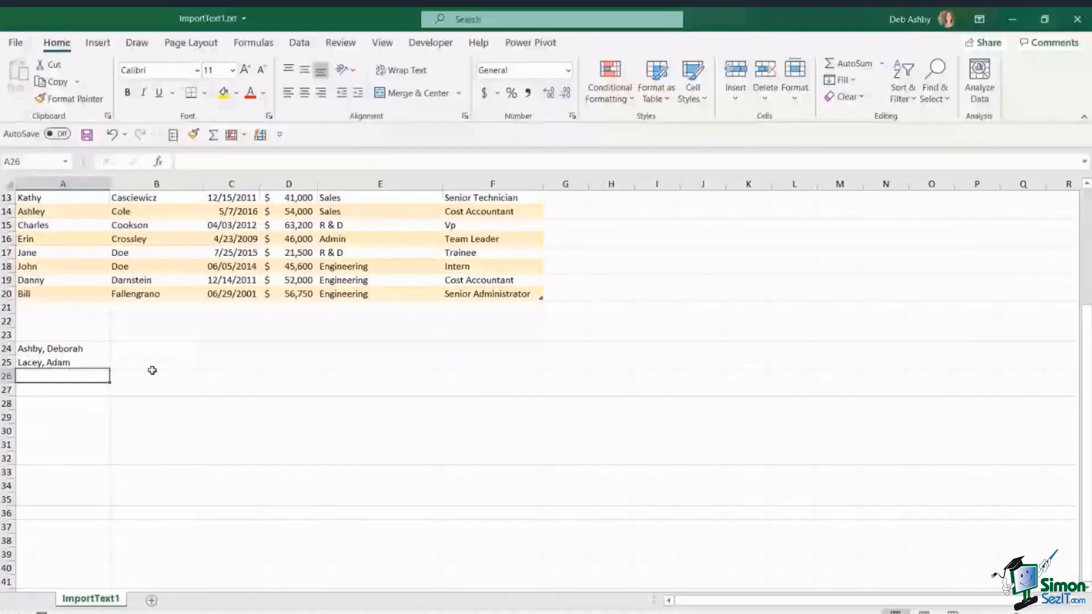
pyautogui.write('Juarez, Juan')
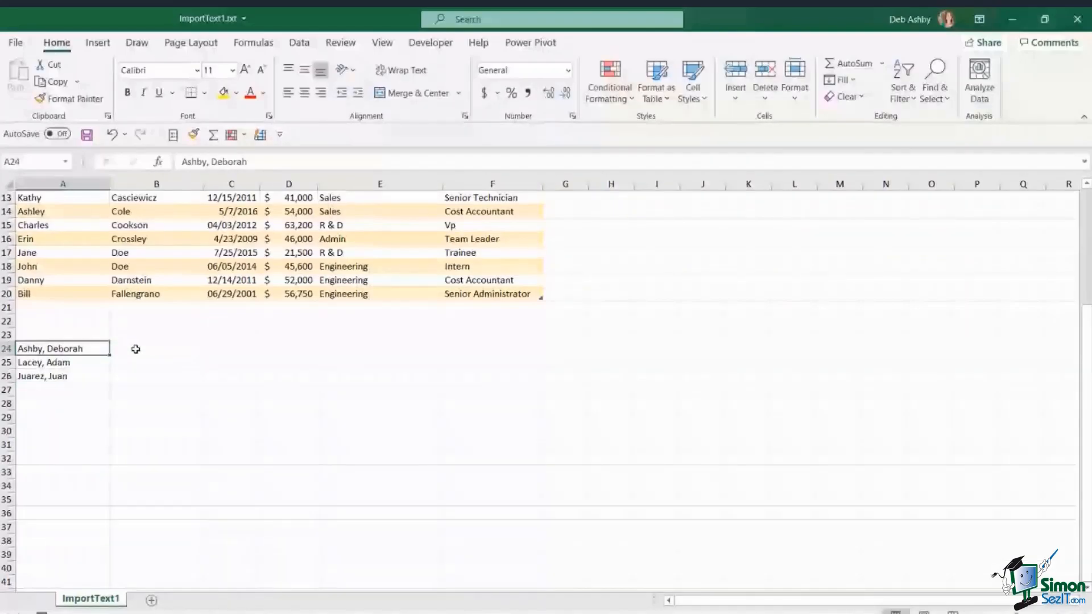
pyautogui.click(136, 348)
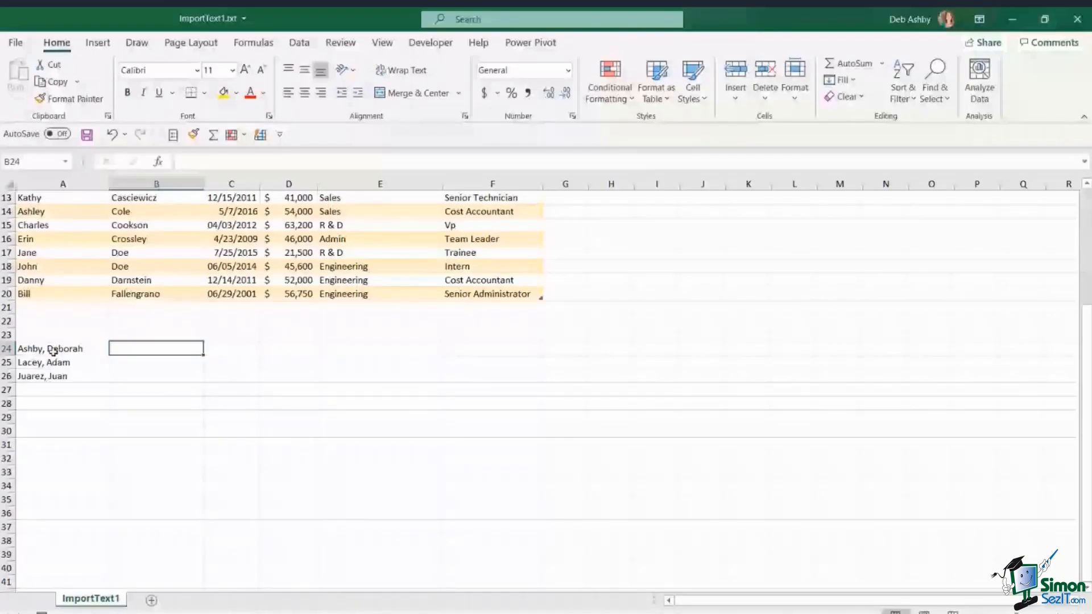
pyautogui.press('Up')
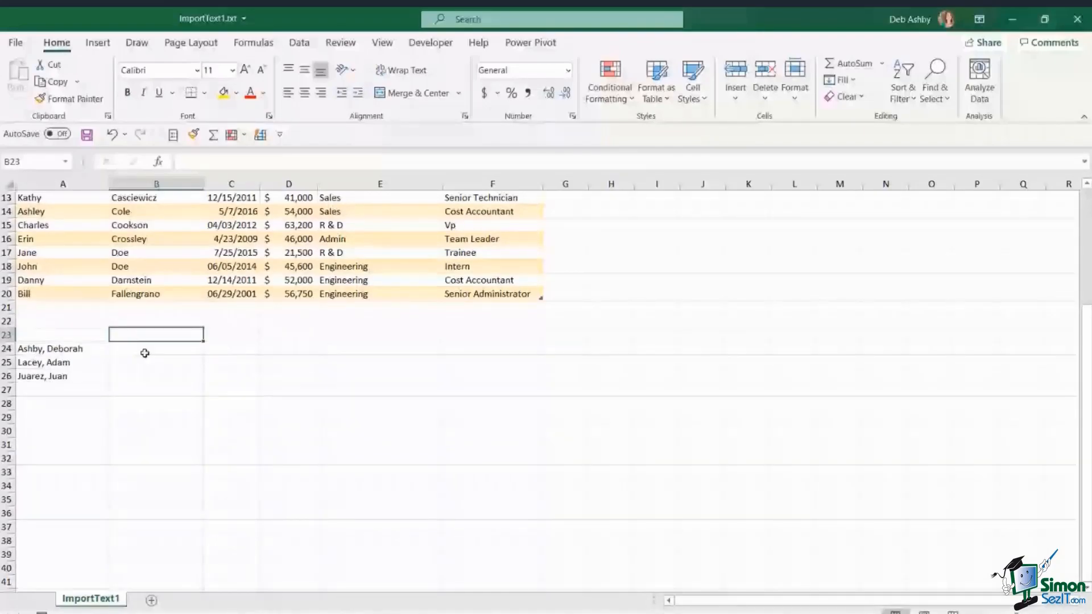
pyautogui.press('Down')
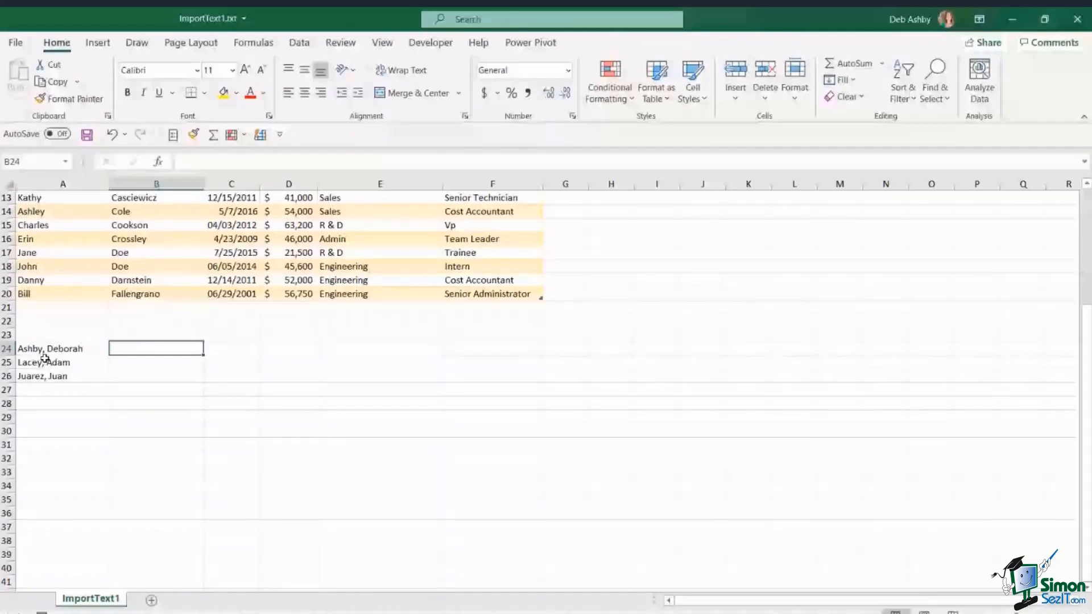
pyautogui.click(62, 351)
pyautogui.press('Down')
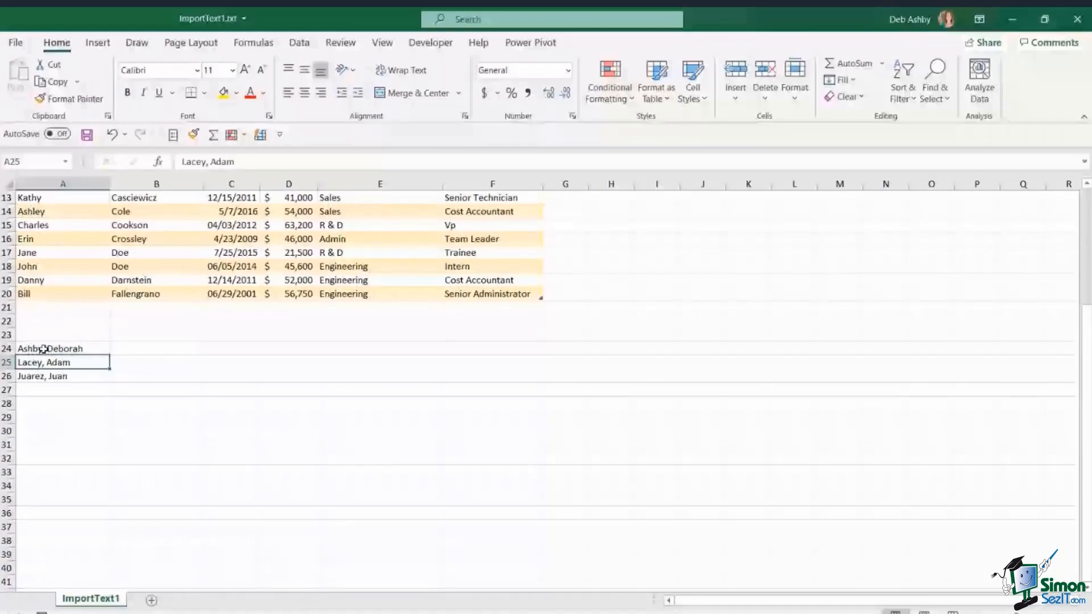
pyautogui.press('Down')
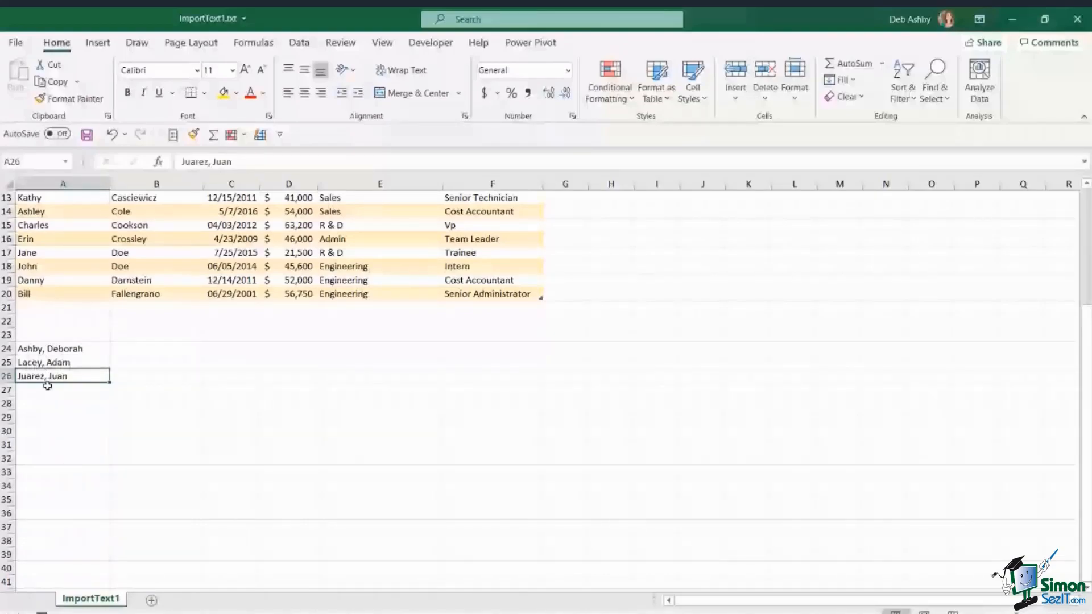
# Enter =SEARCH(",",A24) in B24 to find the position of the comma in the first name entry
pyautogui.click(147, 348)
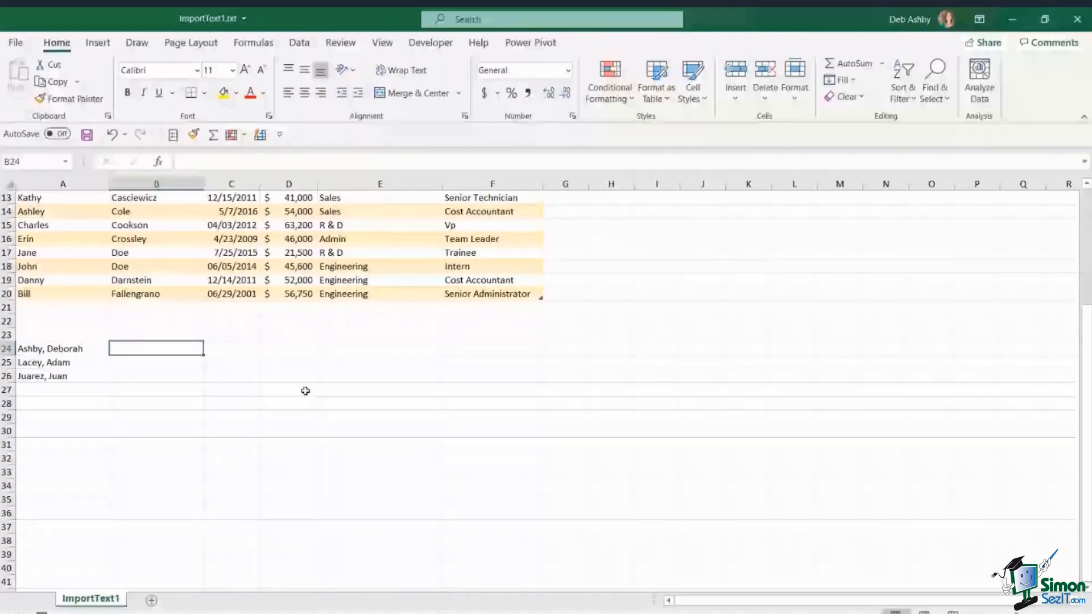
pyautogui.press('Up')
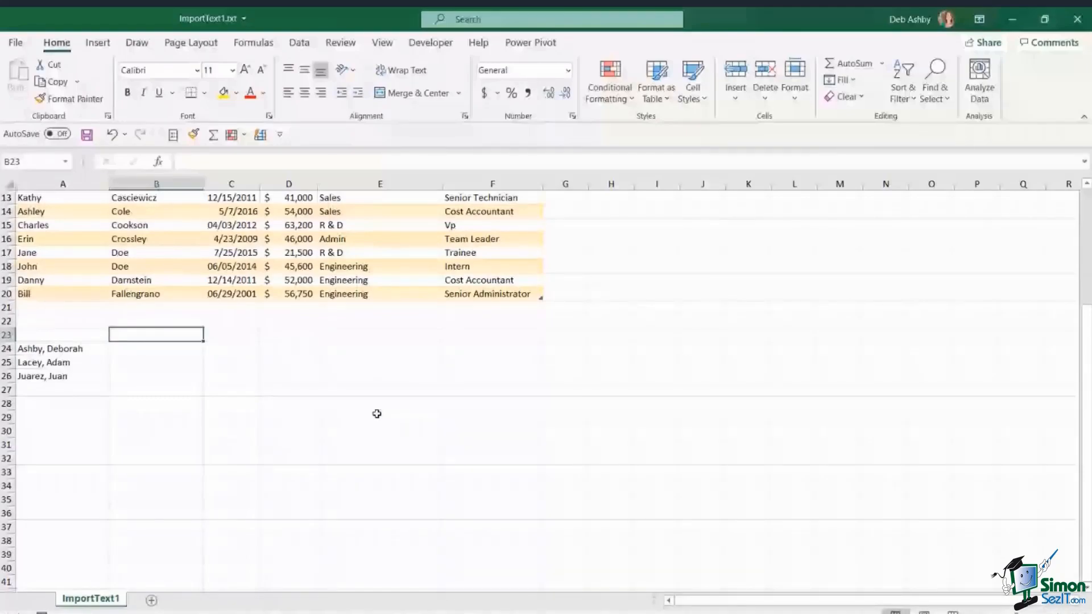
pyautogui.press('Down')
pyautogui.write('=E')
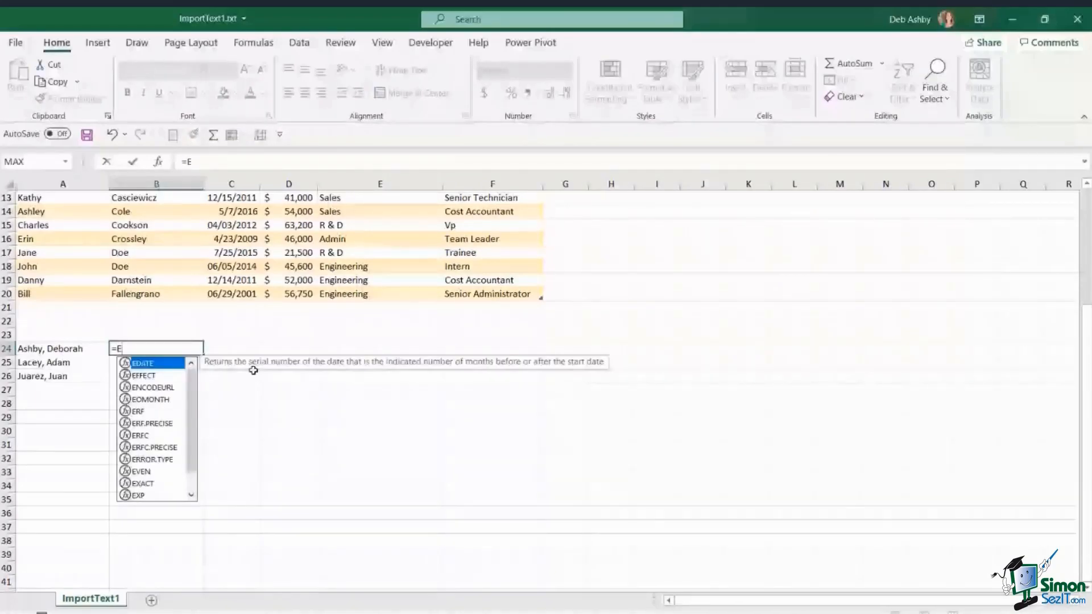
pyautogui.press('BackSpace')
pyautogui.write('SEARCH(')
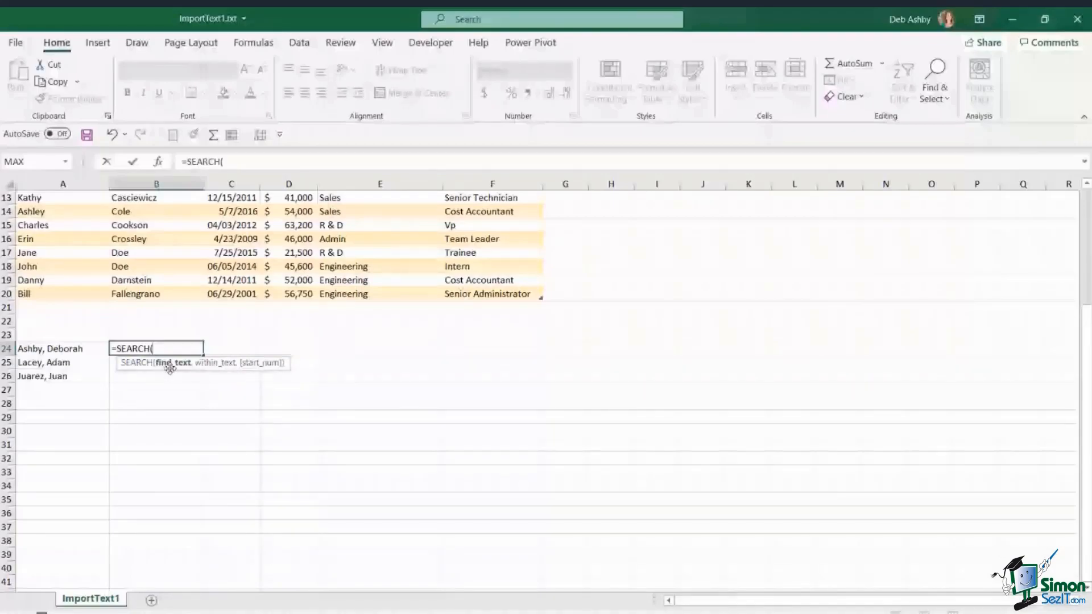
pyautogui.write('",')
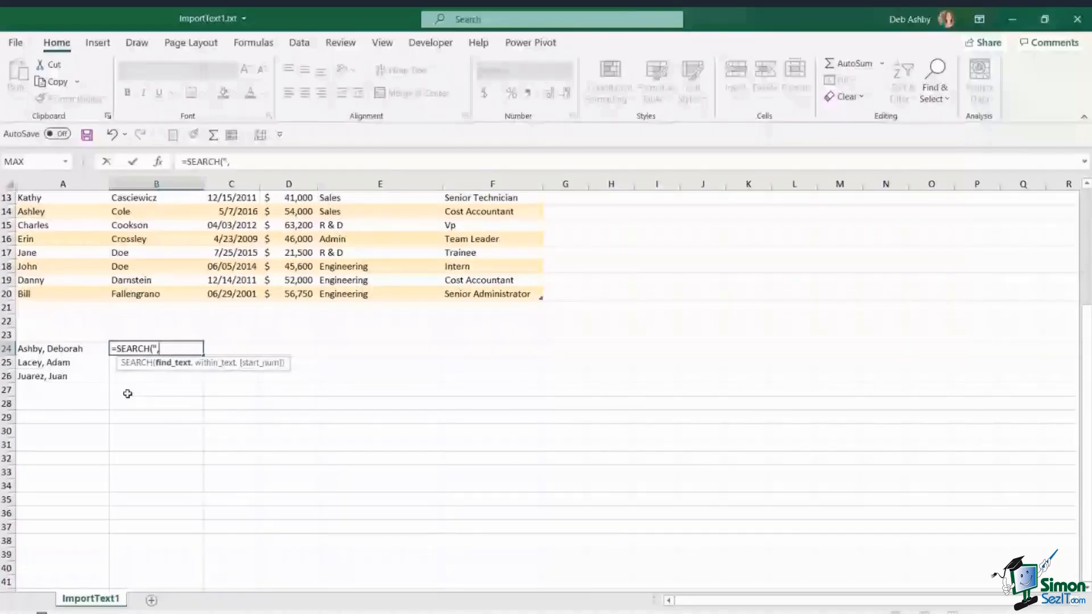
pyautogui.write('",')
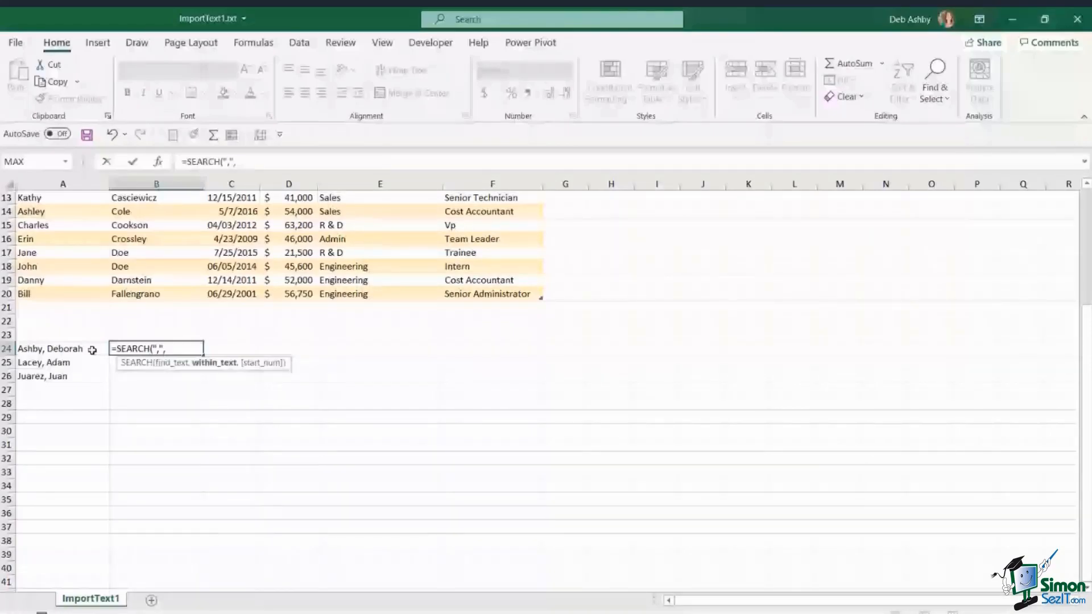
pyautogui.click(92, 350)
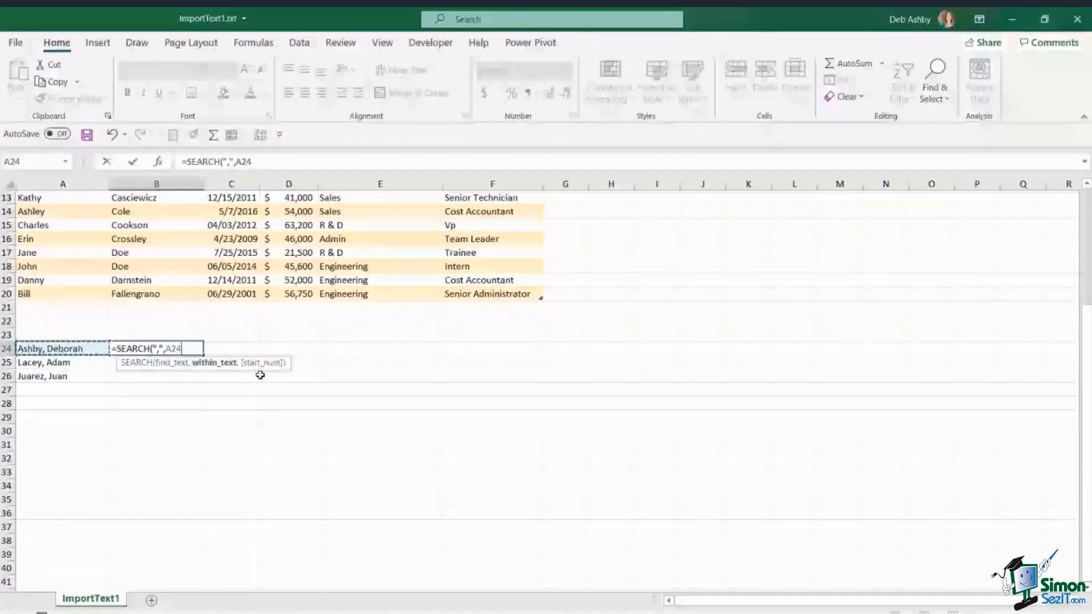
pyautogui.hotkey('ctrl', 'Return')
# Fill the SEARCH formula from B24 down to B26 and check the results for the other two names
pyautogui.moveTo(203, 355); pyautogui.dragTo(200, 385)
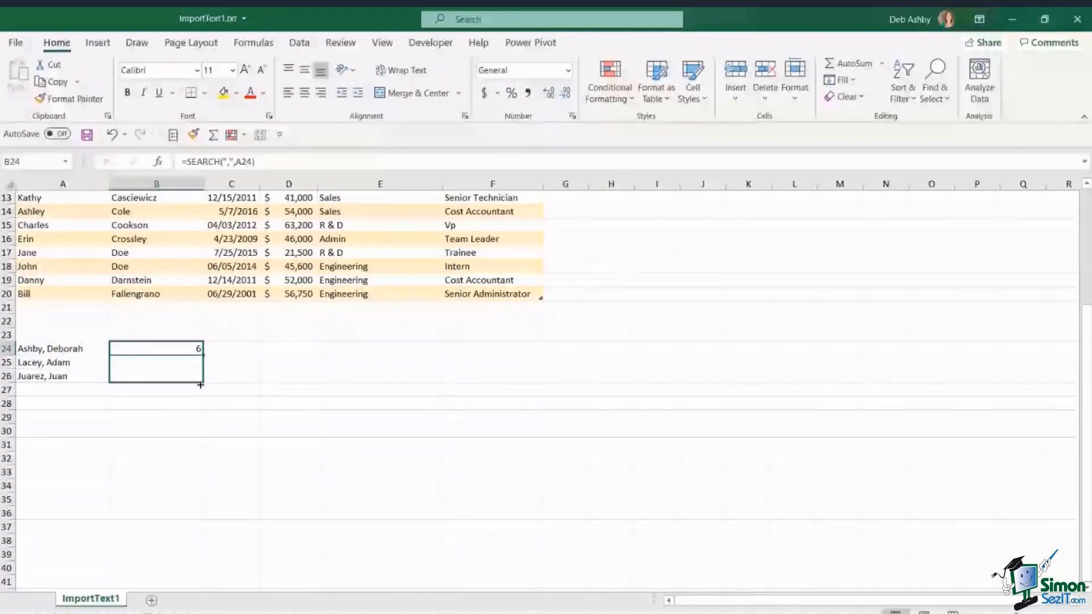
pyautogui.moveTo(200, 385); pyautogui.dragTo(200, 386)
pyautogui.click(181, 367)
pyautogui.click(180, 373)
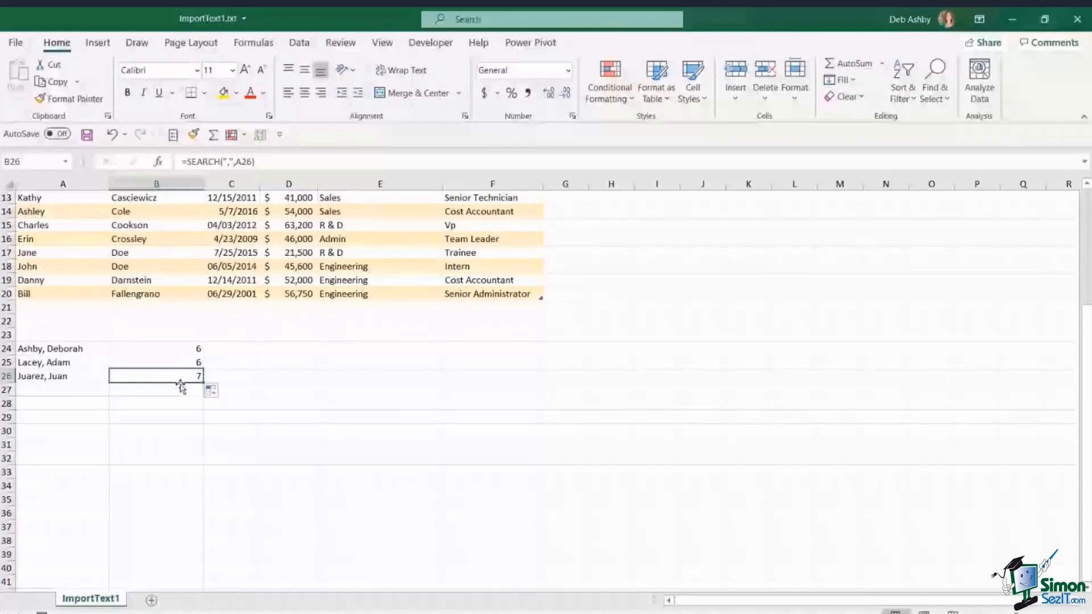
pyautogui.moveTo(116, 348); pyautogui.dragTo(115, 371)
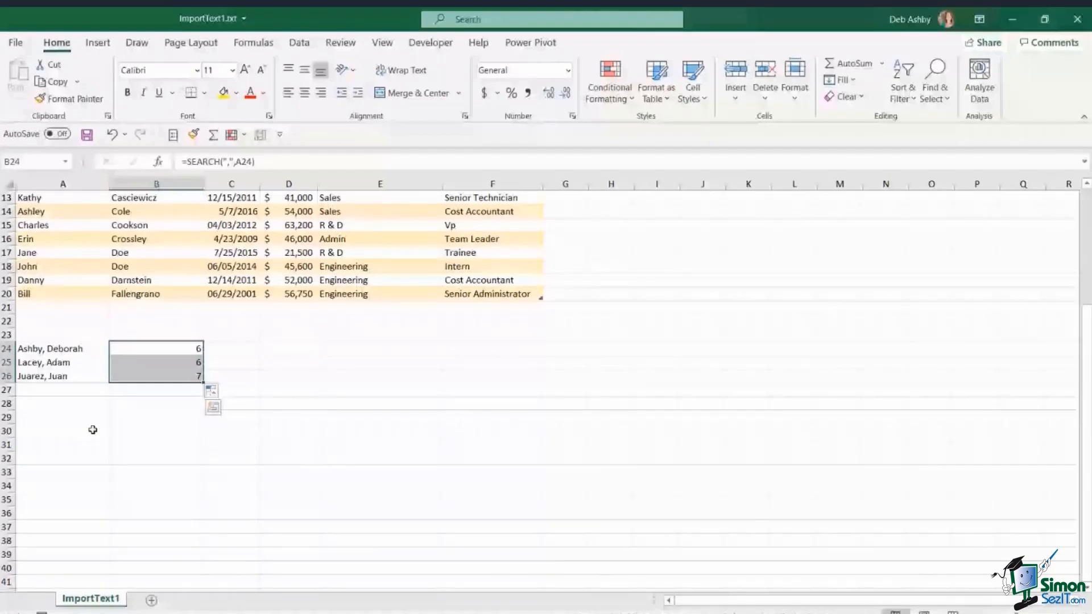
# Enter =LEN(A24) in C24 to count the characters of the full name and fill it down to C26
pyautogui.click(232, 348)
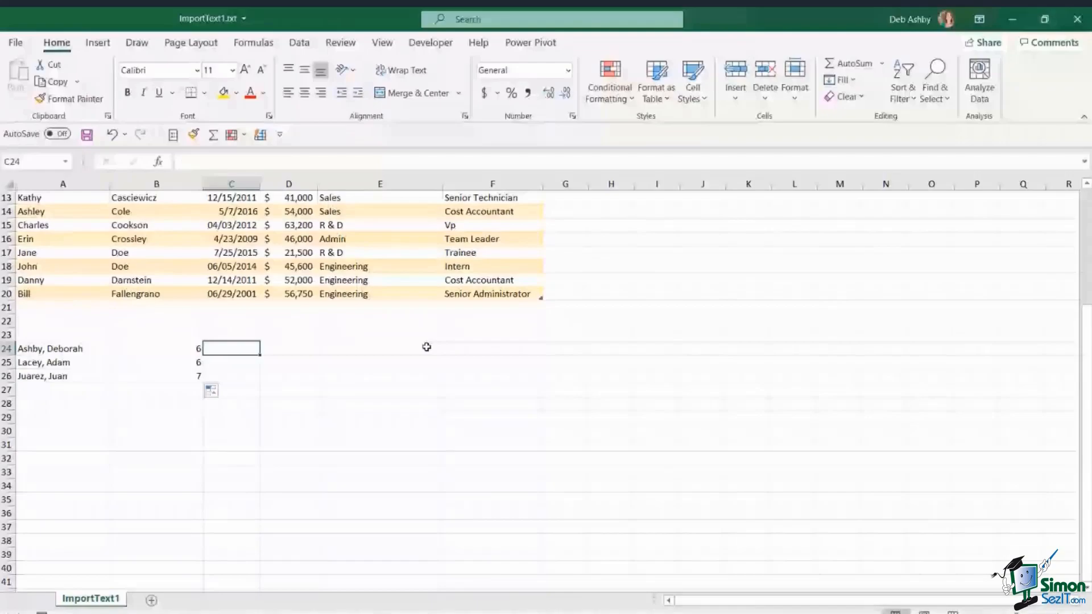
pyautogui.write('=LEN(')
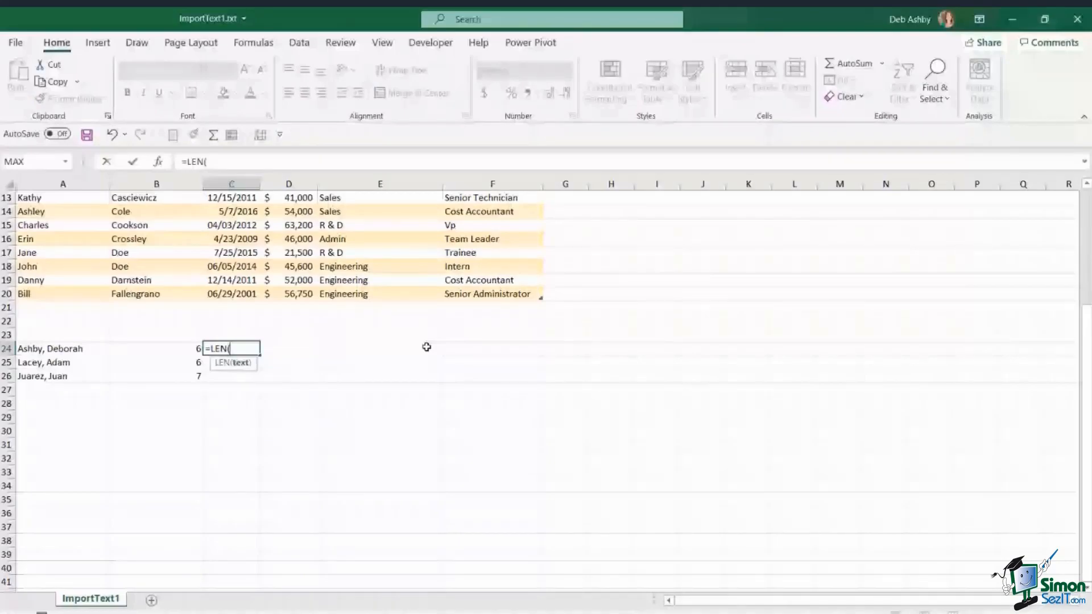
pyautogui.click(61, 348)
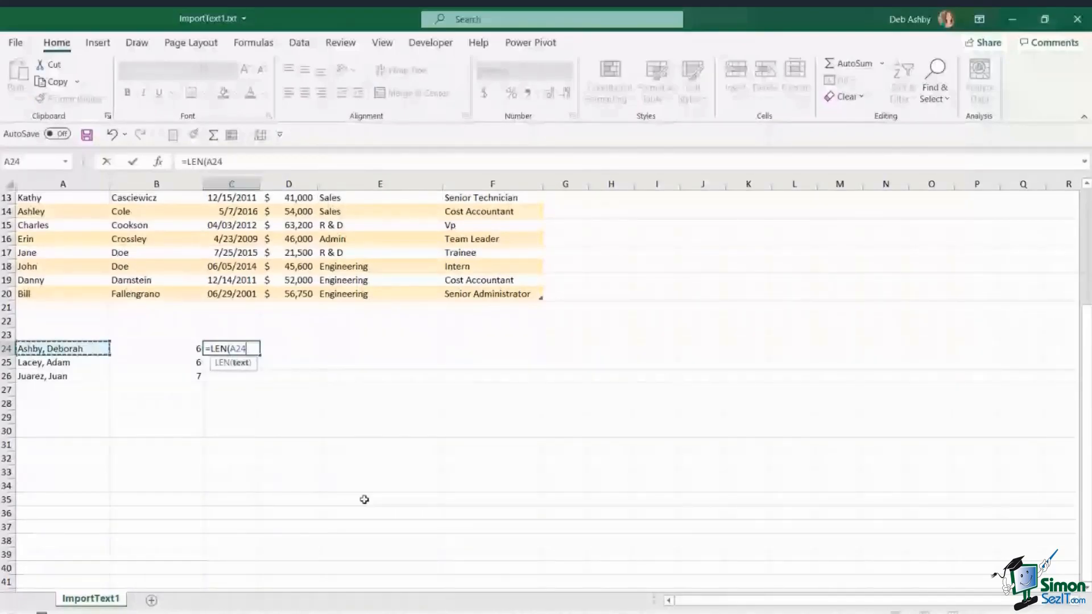
pyautogui.press('Return')
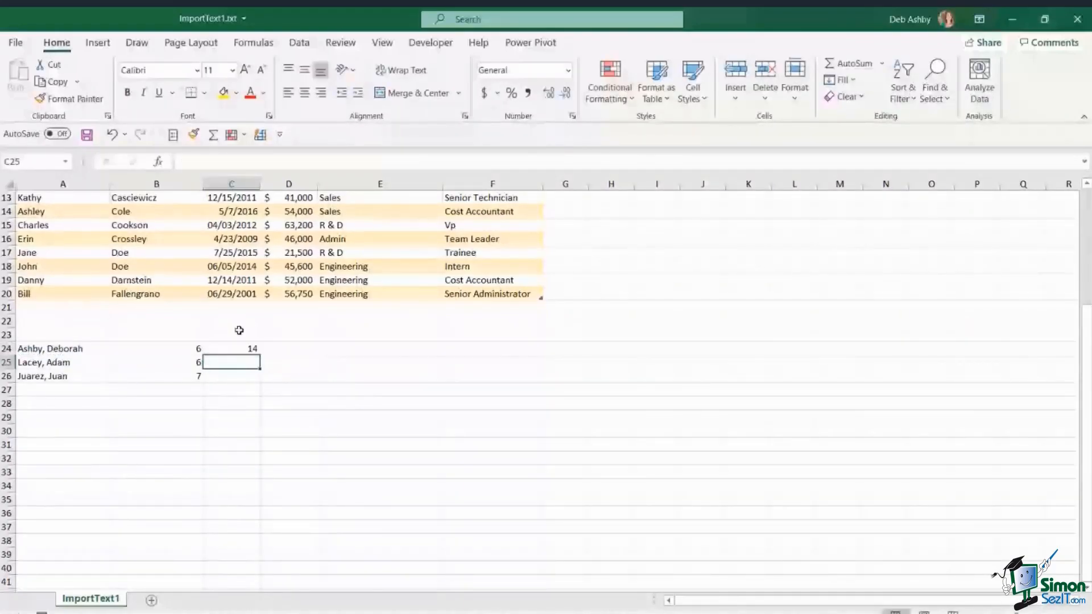
pyautogui.click(238, 348)
pyautogui.doubleClick(259, 355)
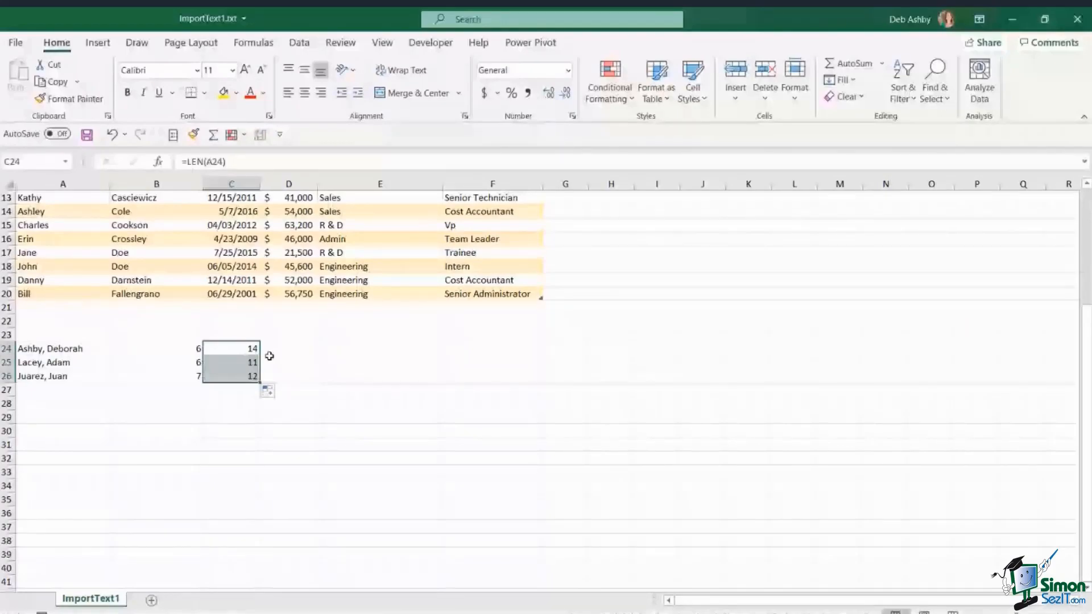
pyautogui.click(477, 392)
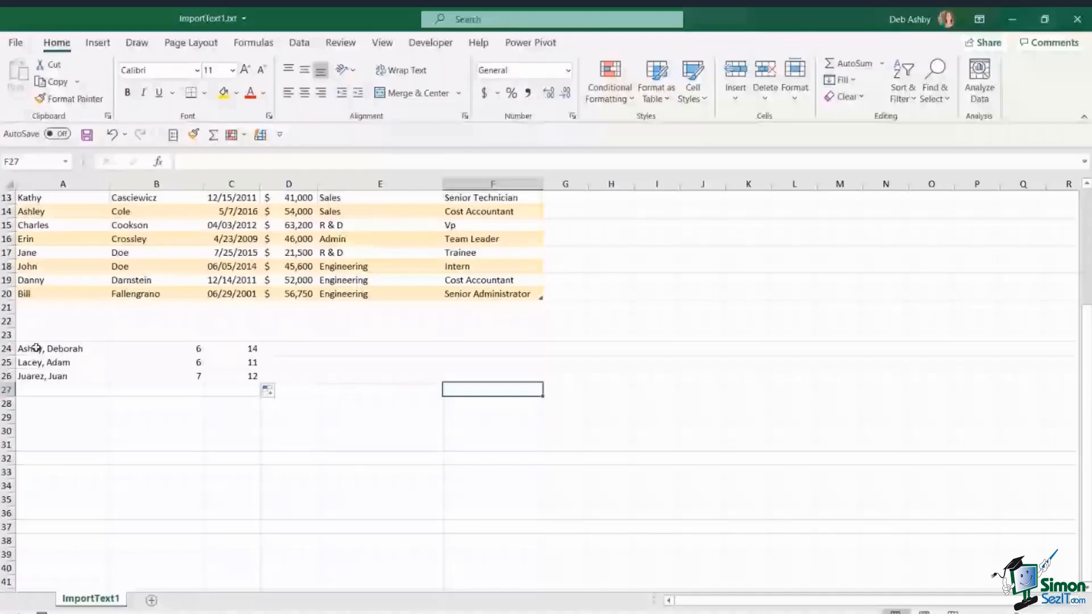
# Clear the SEARCH and LEN formulas from B24:C26
pyautogui.moveTo(153, 348); pyautogui.dragTo(242, 379)
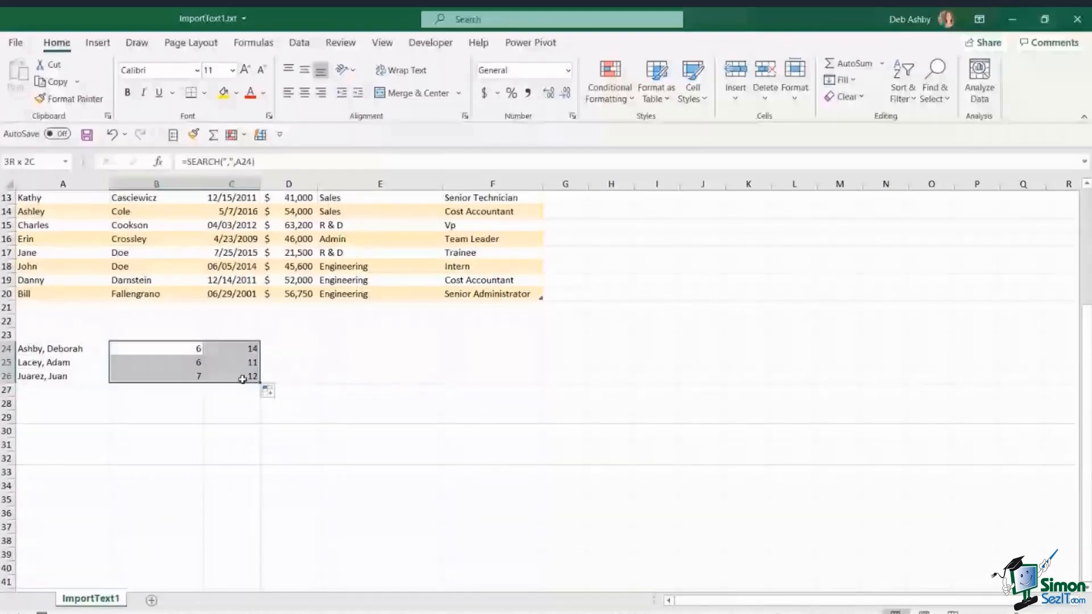
pyautogui.press('Delete')
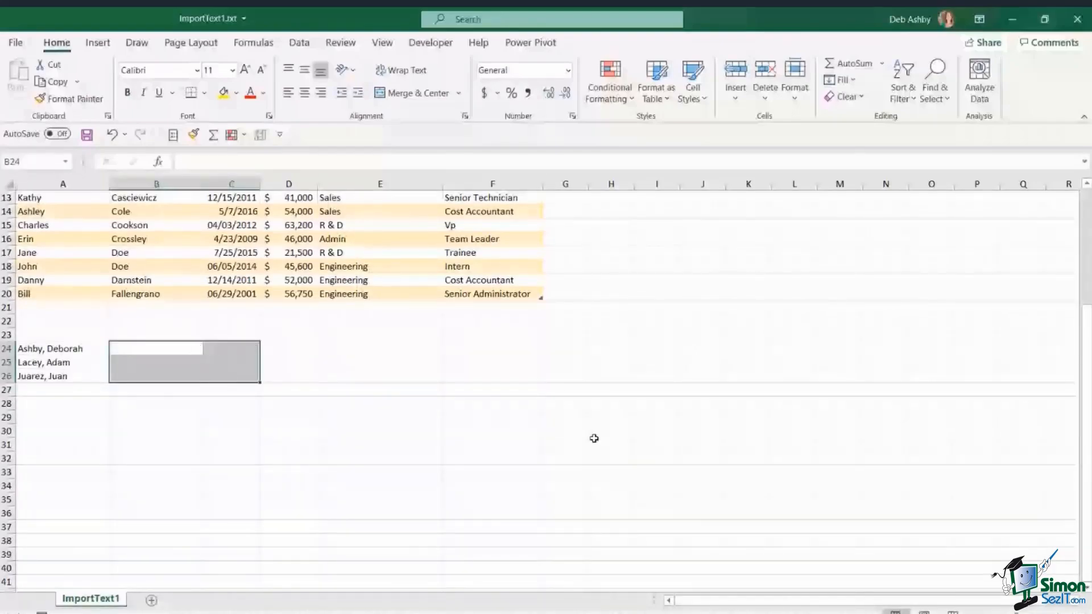
# Enter =LEFT(A24,SEARCH(",",A24)) in B24 to extract the text of the first name entry up to its comma
pyautogui.click(157, 348)
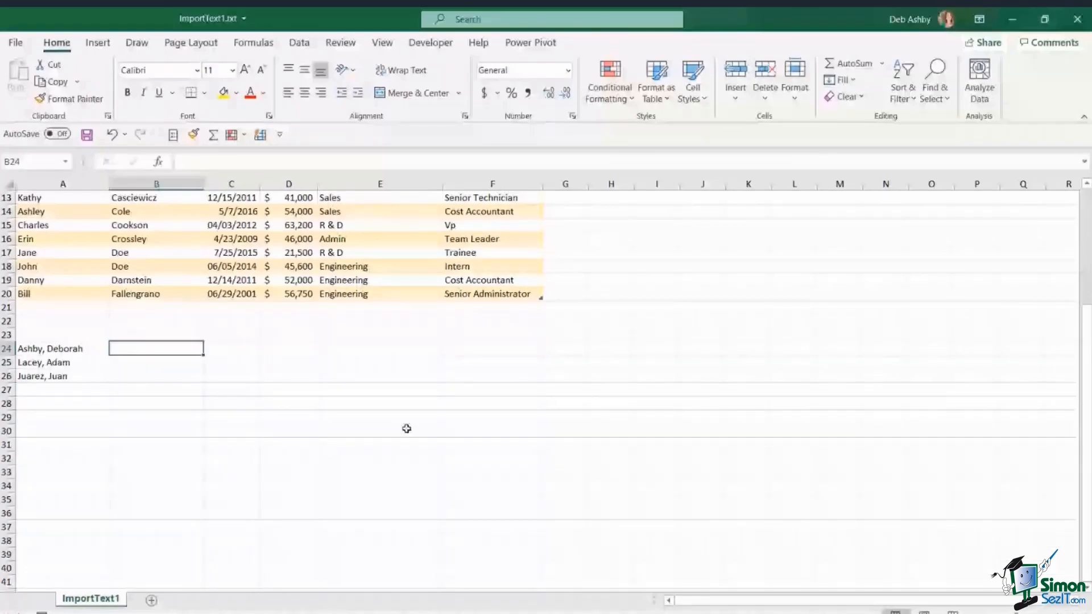
pyautogui.write('=')
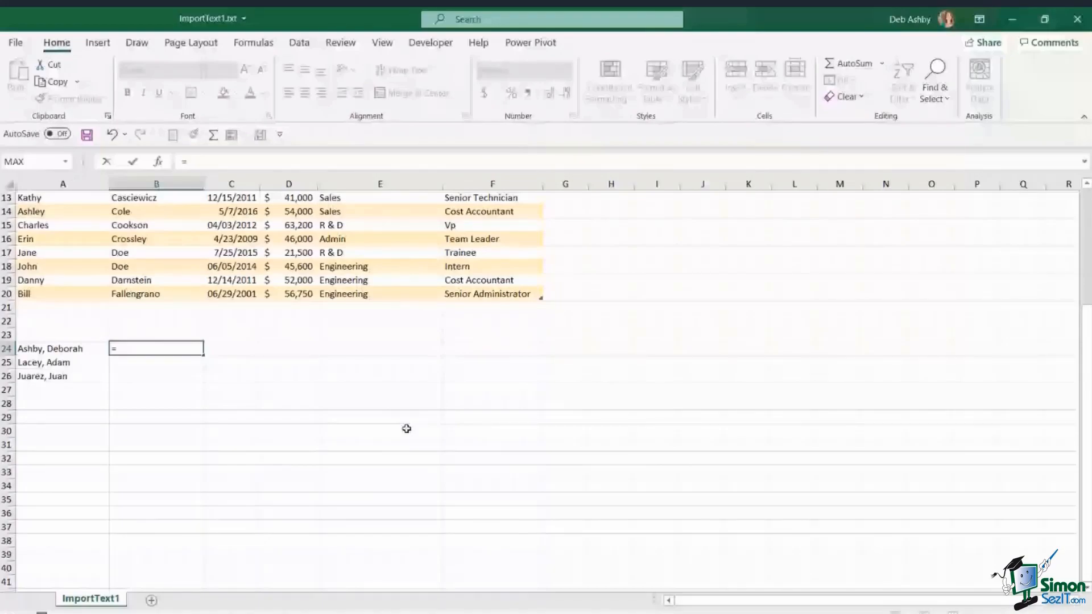
pyautogui.write('LEFT')
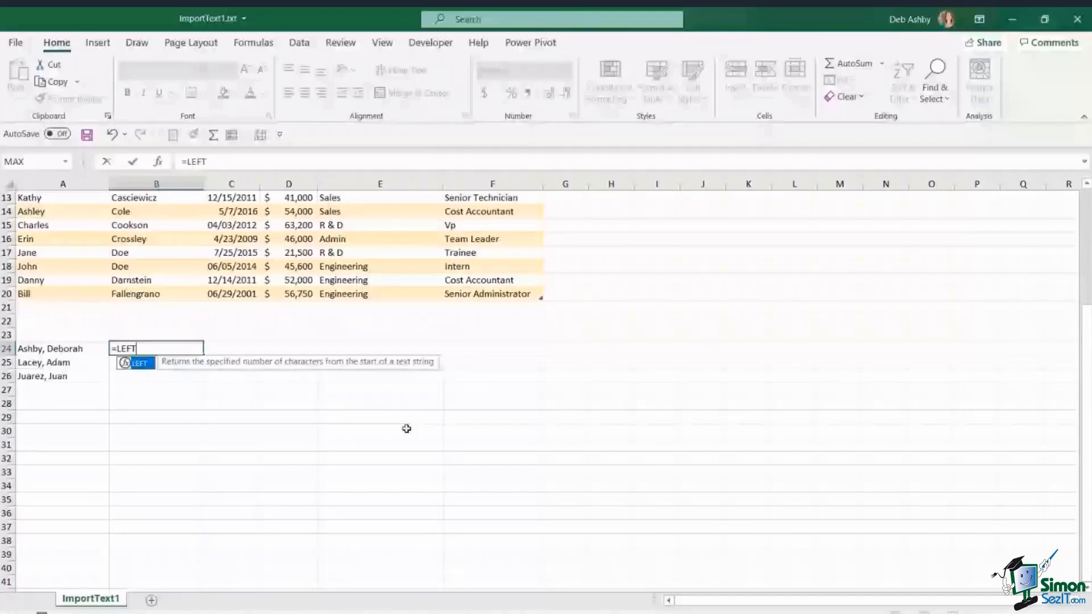
pyautogui.write('(')
pyautogui.click(85, 353)
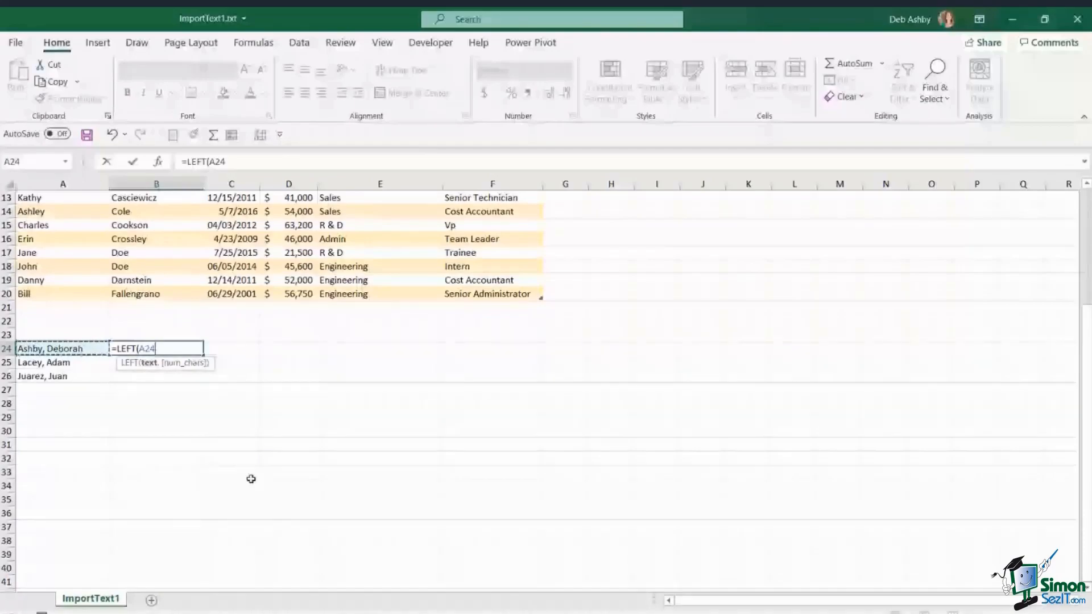
pyautogui.write(',')
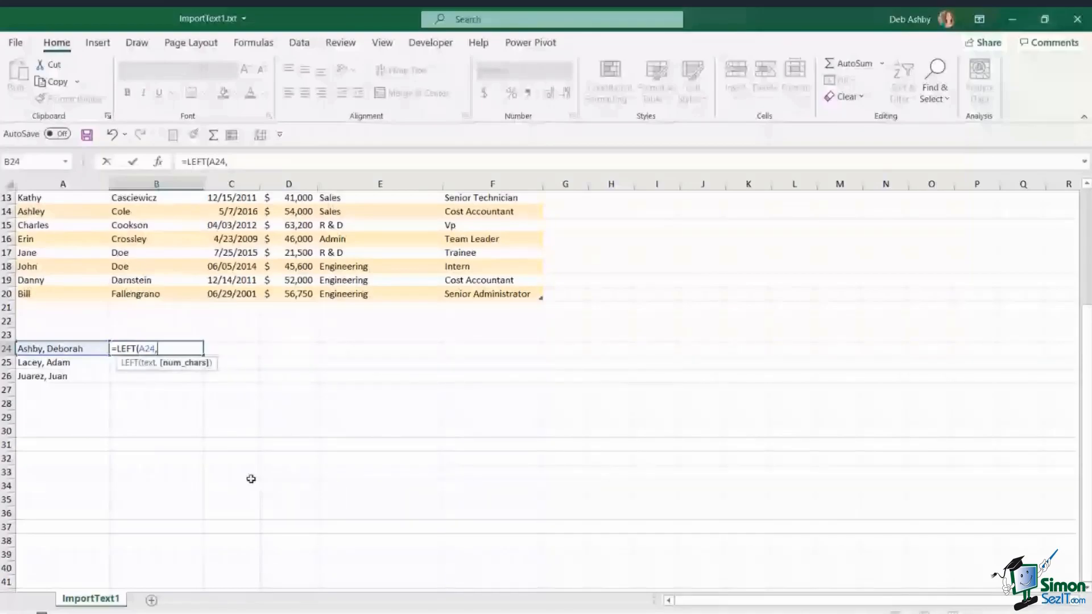
pyautogui.write('S')
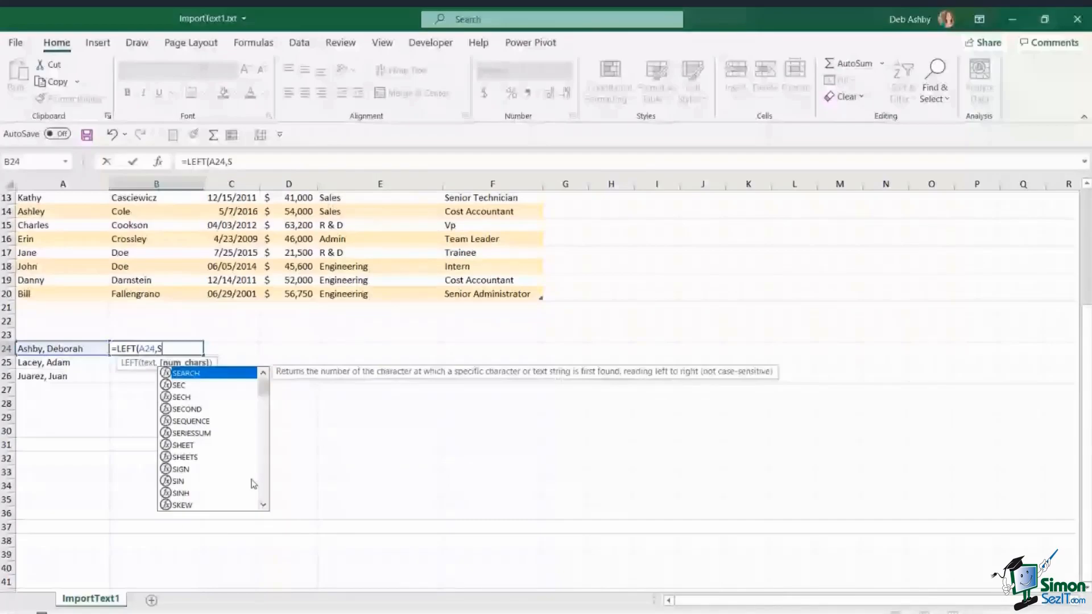
pyautogui.write('EA')
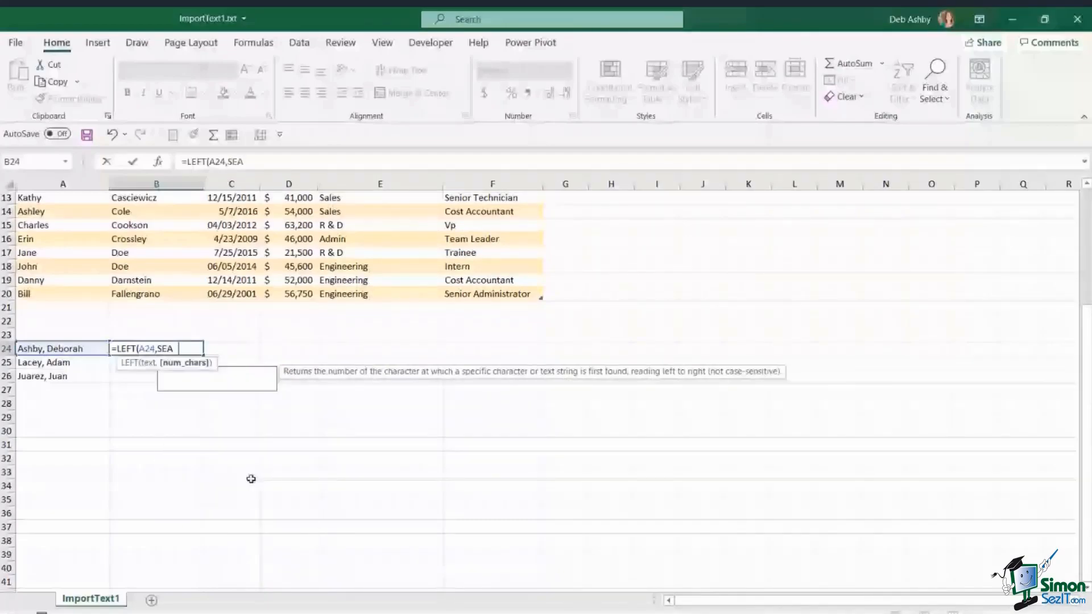
pyautogui.press('Tab')
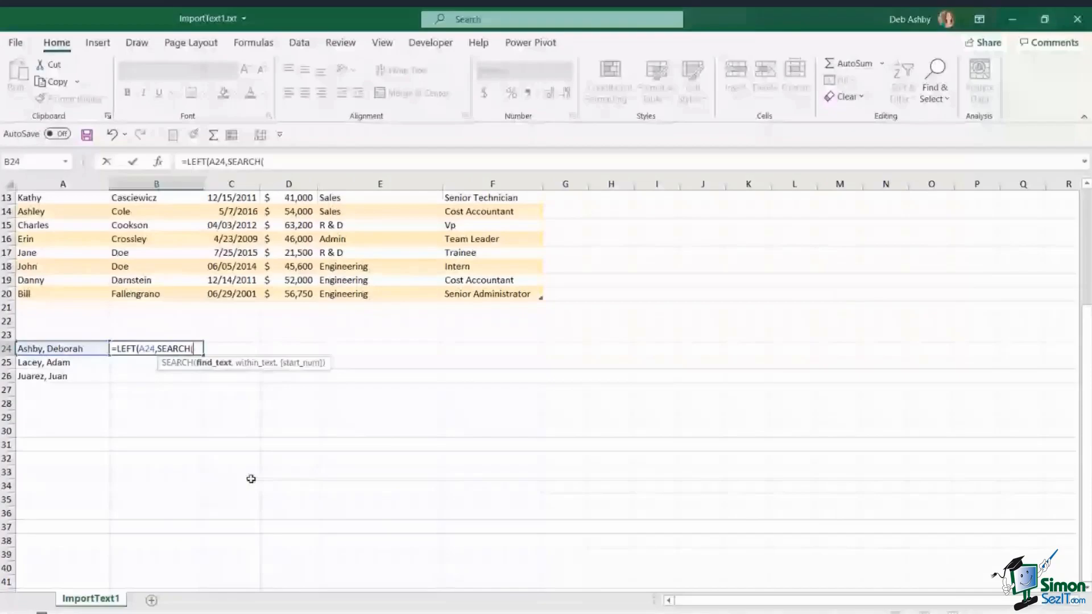
pyautogui.write('",",')
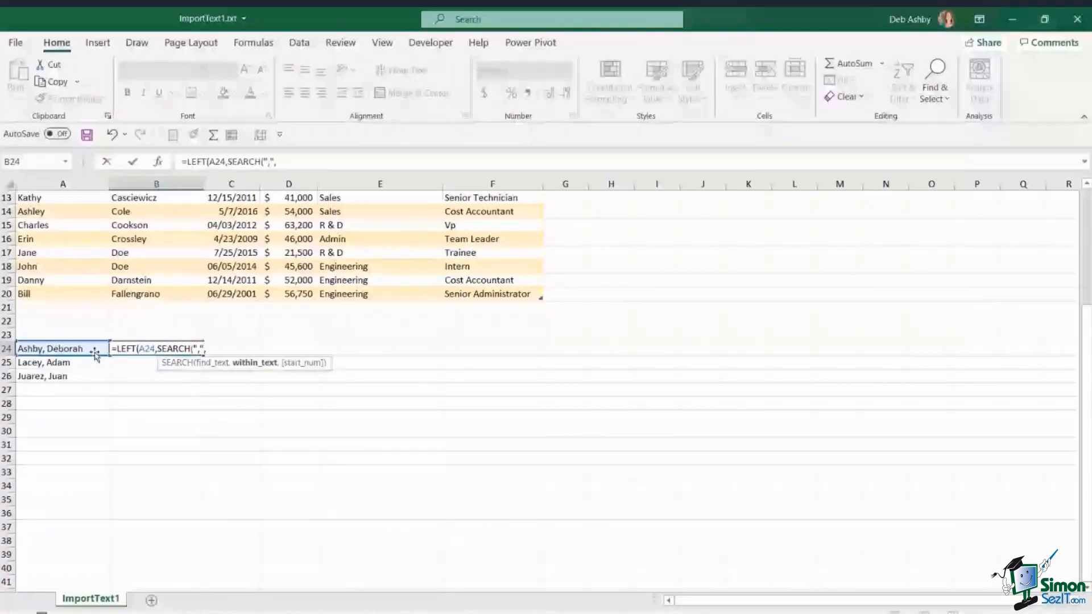
pyautogui.click(93, 351)
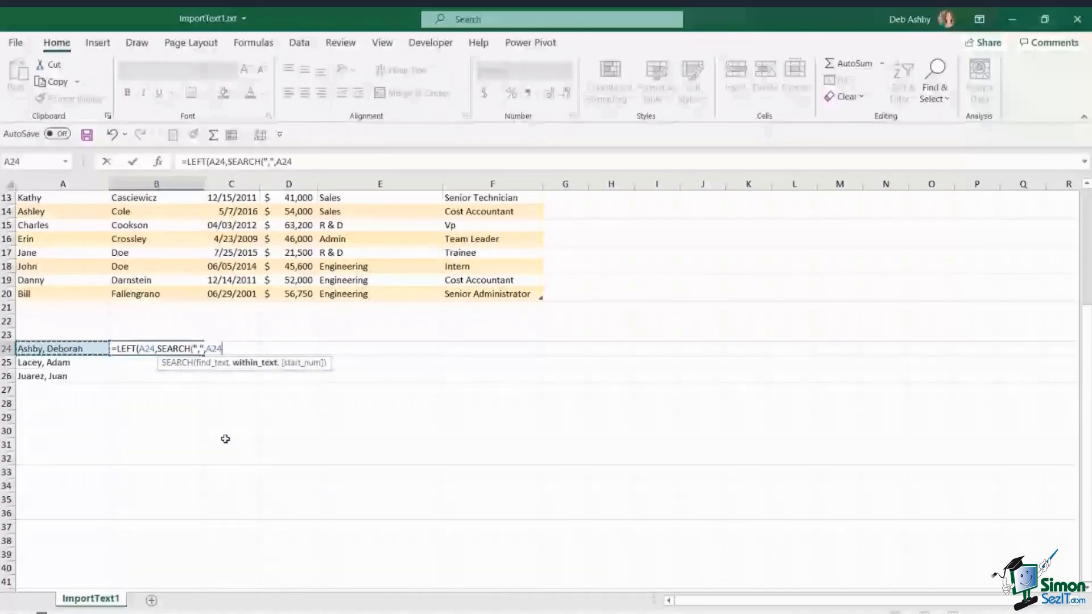
pyautogui.write(')')
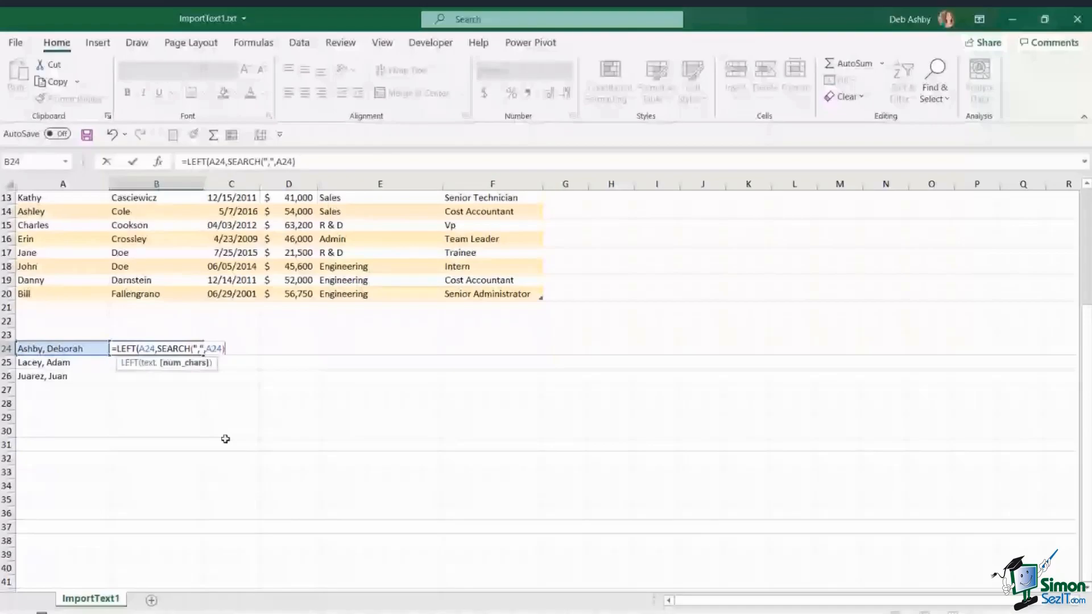
pyautogui.write(')')
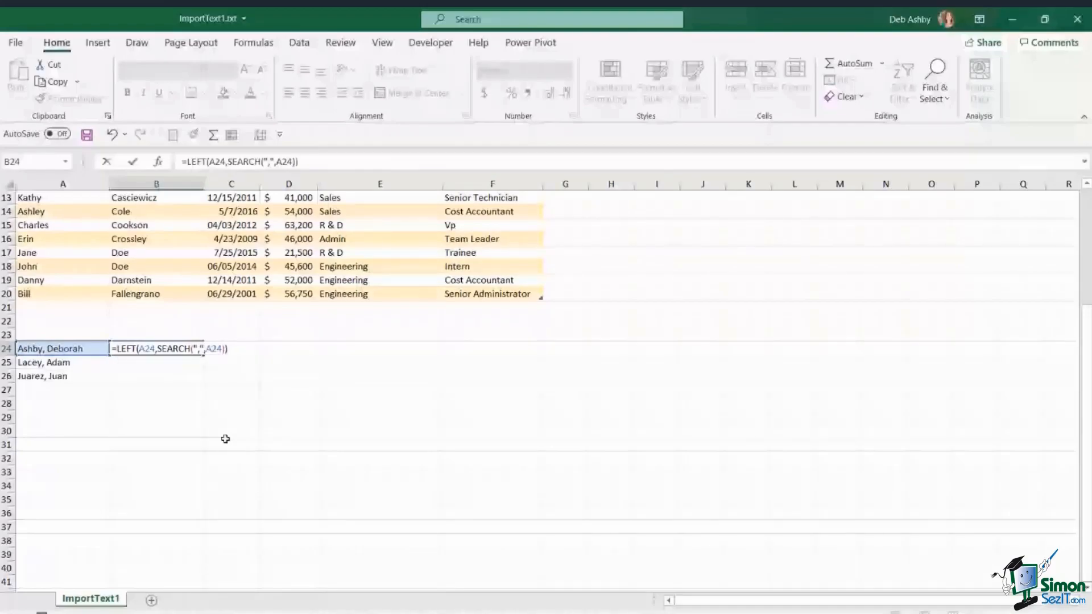
pyautogui.press('Return')
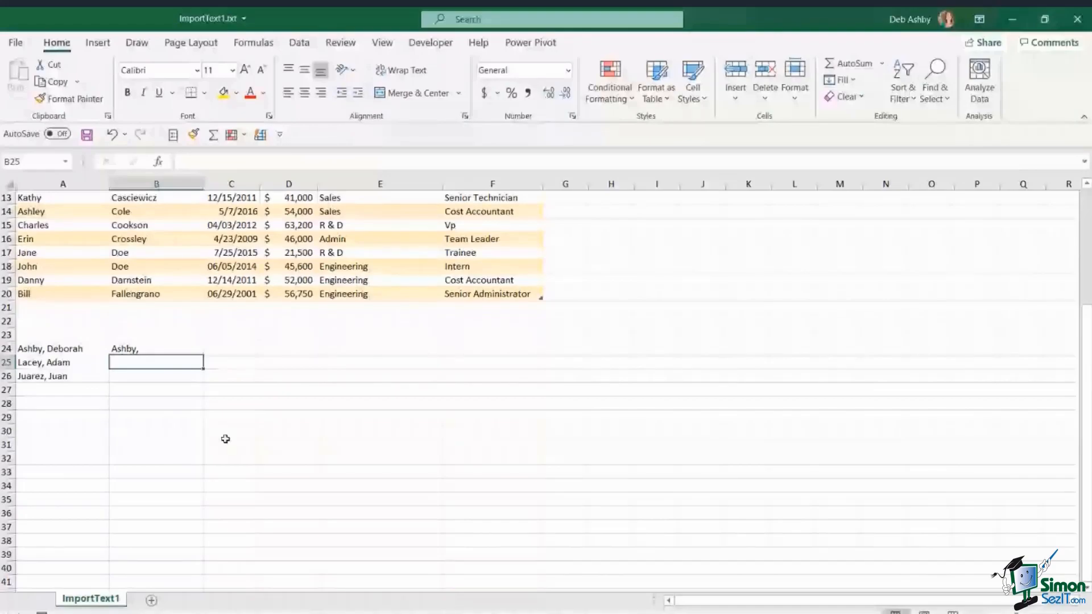
# Edit the formula in B24 to =LEFT(A24,SEARCH(",",A24)-1) so the comma is excluded from the last name
pyautogui.click(123, 353)
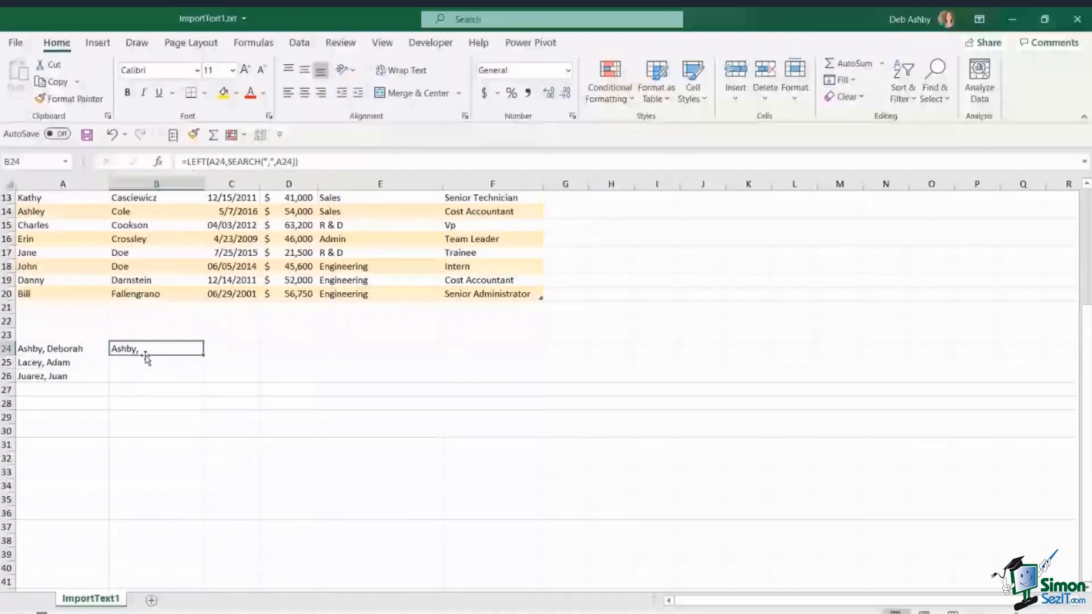
pyautogui.doubleClick(149, 350)
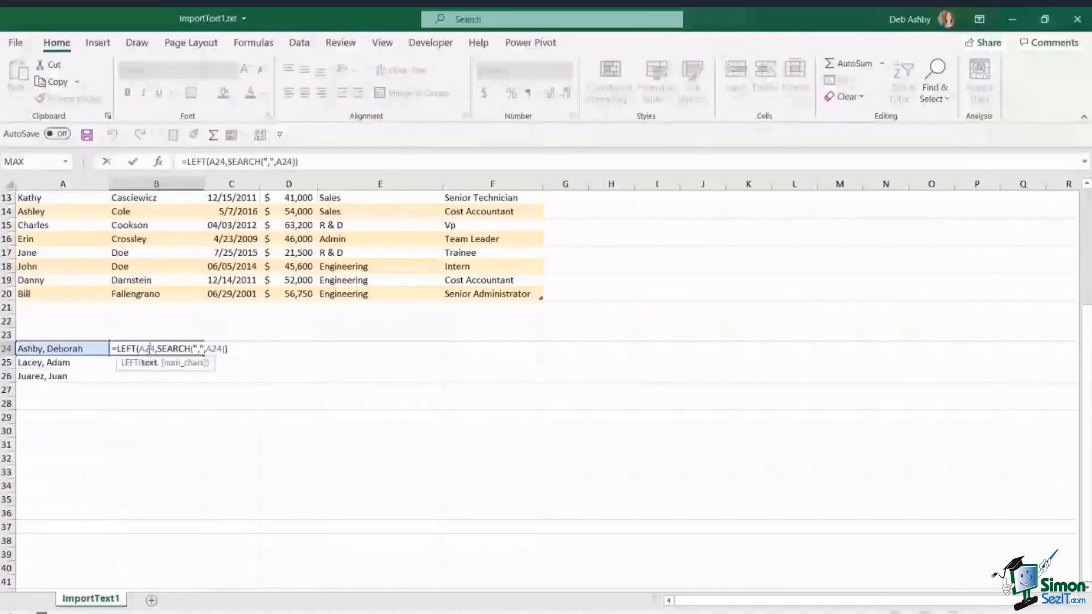
pyautogui.click(224, 349)
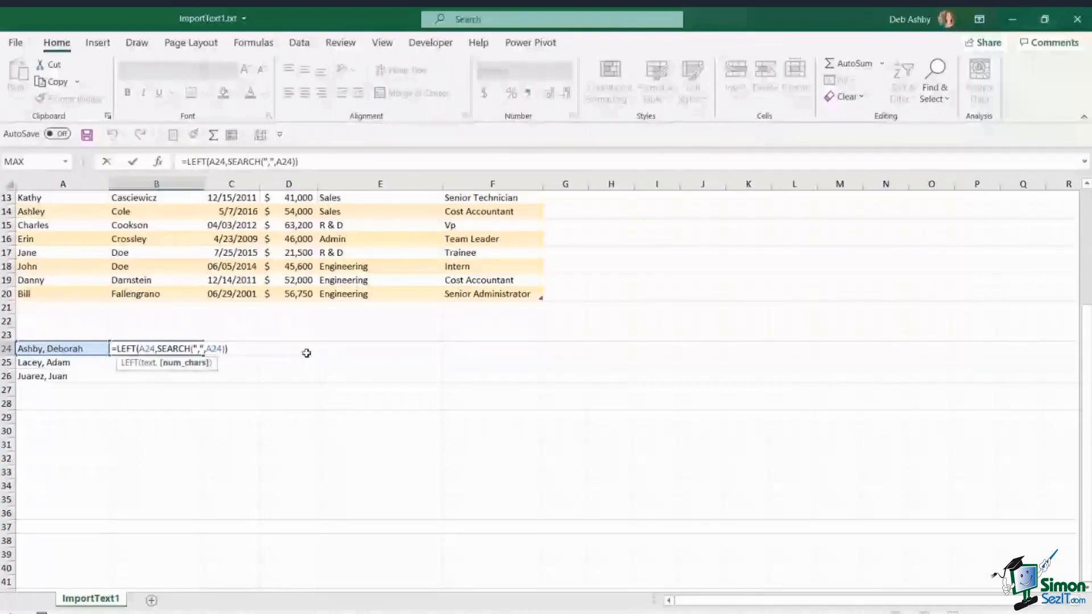
pyautogui.write('-1')
pyautogui.hotkey('ctrl', 'Return')
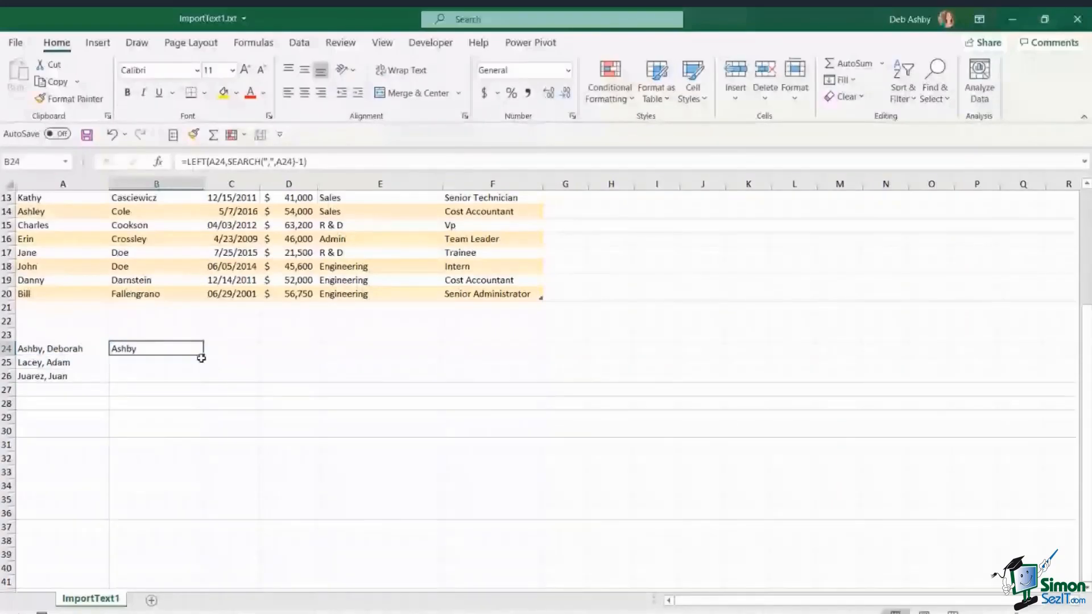
# Fill the corrected last-name formula from B24 down to B26
pyautogui.moveTo(201, 358); pyautogui.dragTo(205, 383)
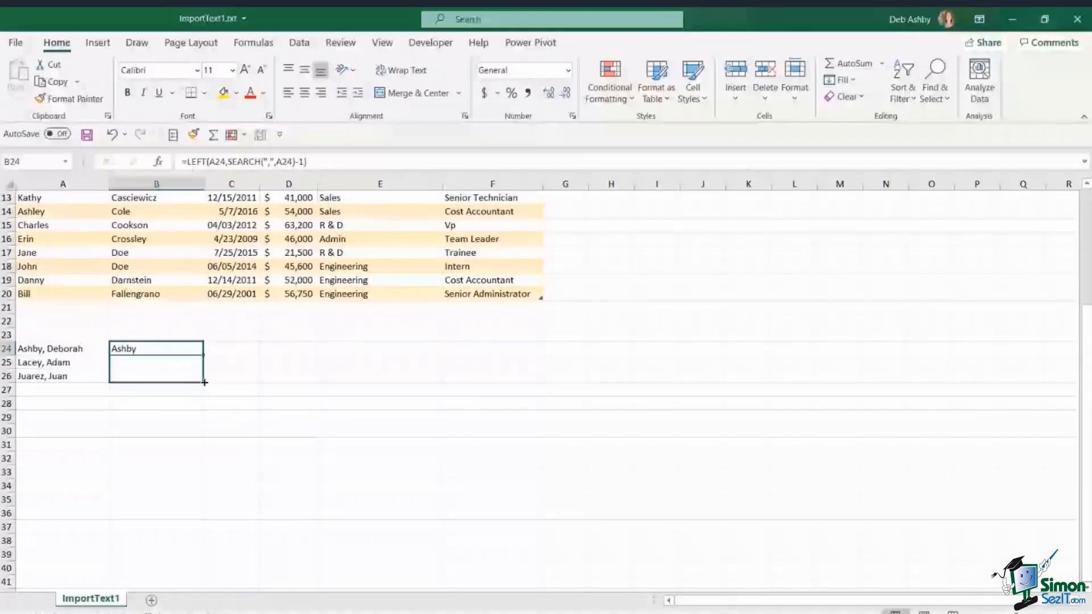
pyautogui.moveTo(205, 383); pyautogui.dragTo(205, 383)
pyautogui.click(380, 444)
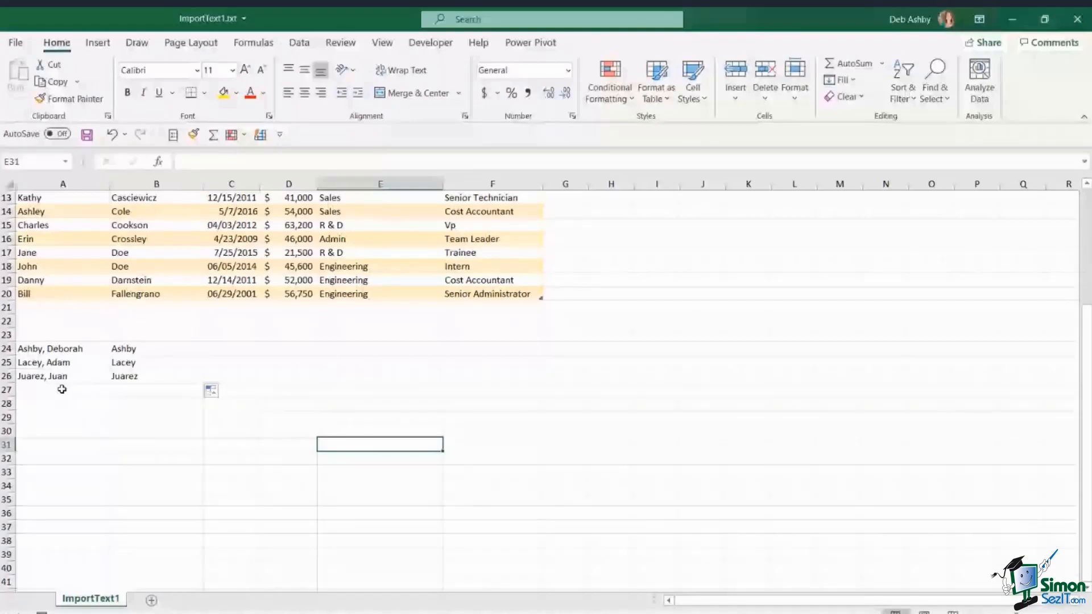
# Enter =RIGHT(A24,LEN(A24)-SEARCH(",",A24)) in C24 to extract the first name following the comma
pyautogui.click(210, 354)
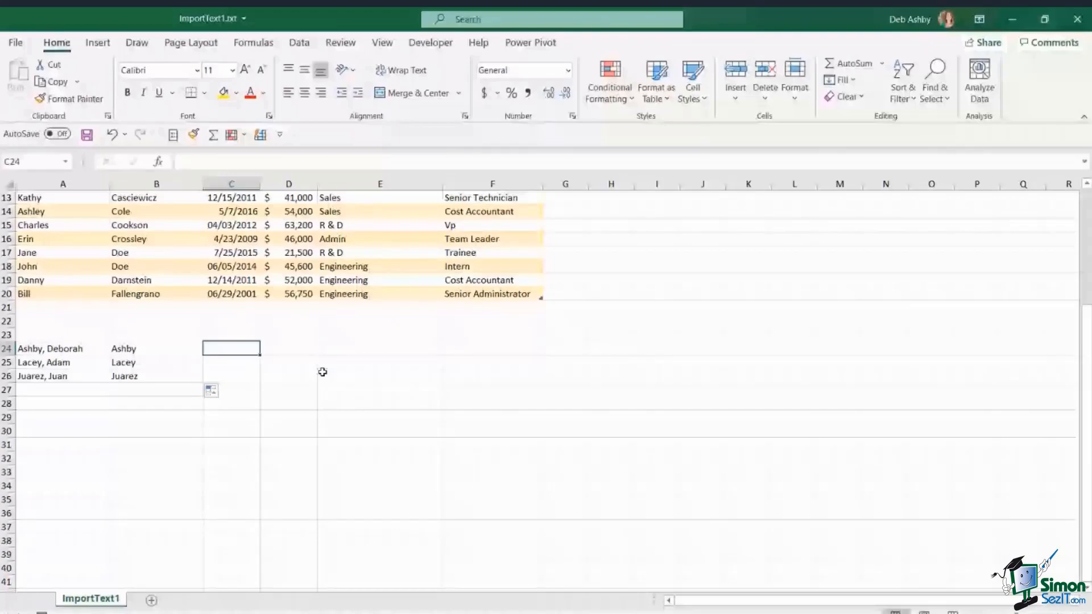
pyautogui.write('=RIGHT')
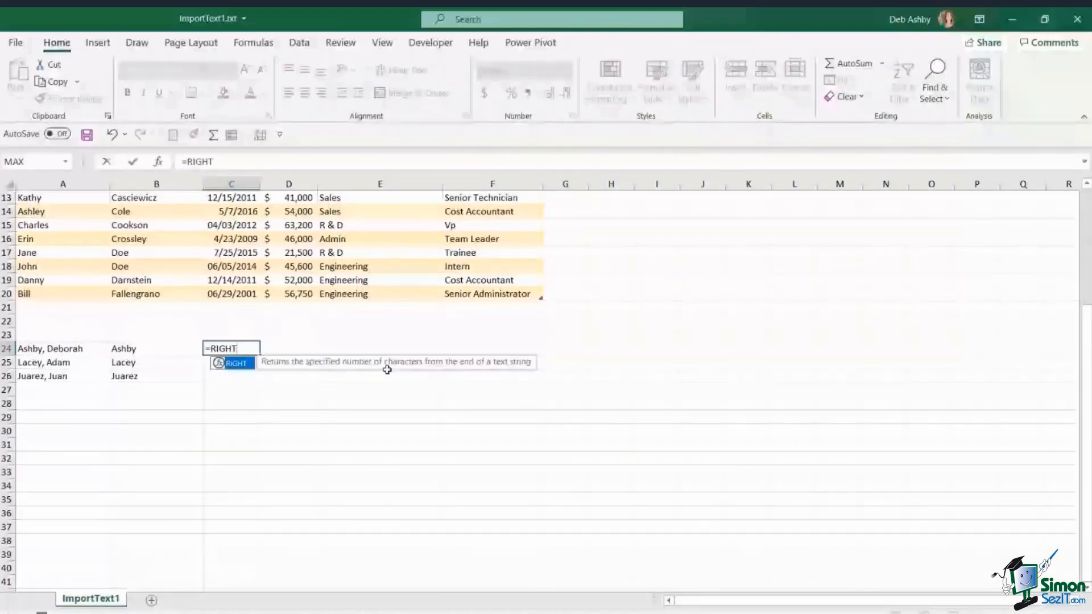
pyautogui.write('(')
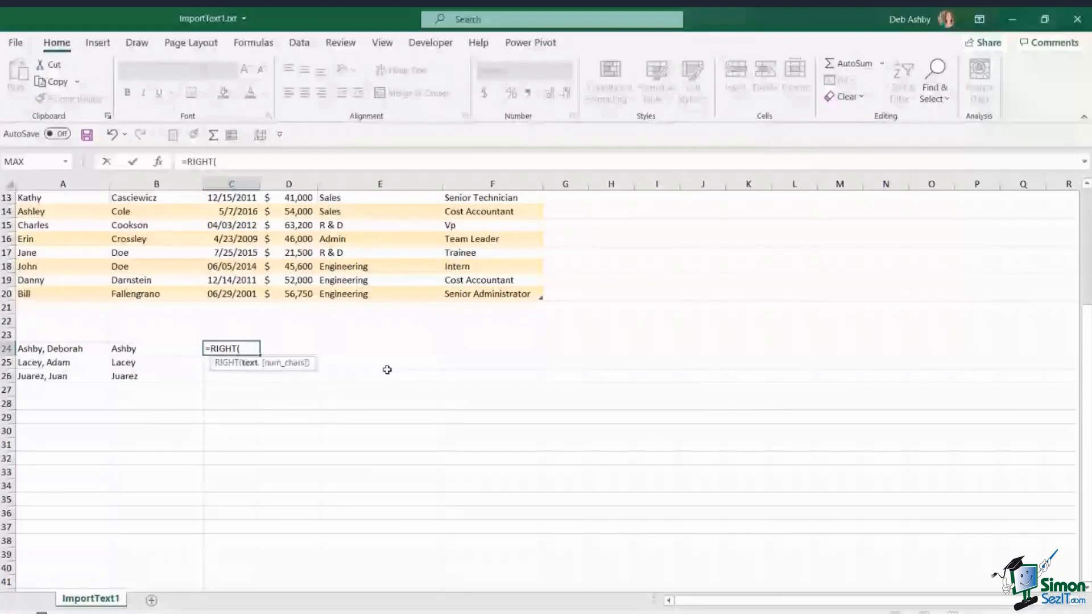
pyautogui.click(78, 350)
pyautogui.write(',')
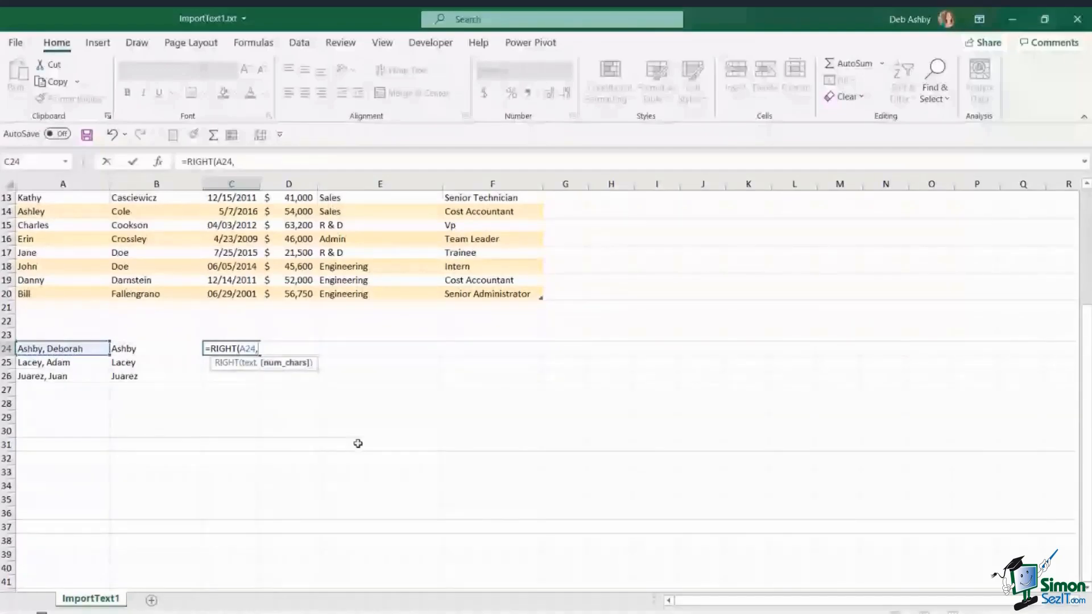
pyautogui.write('LEN')
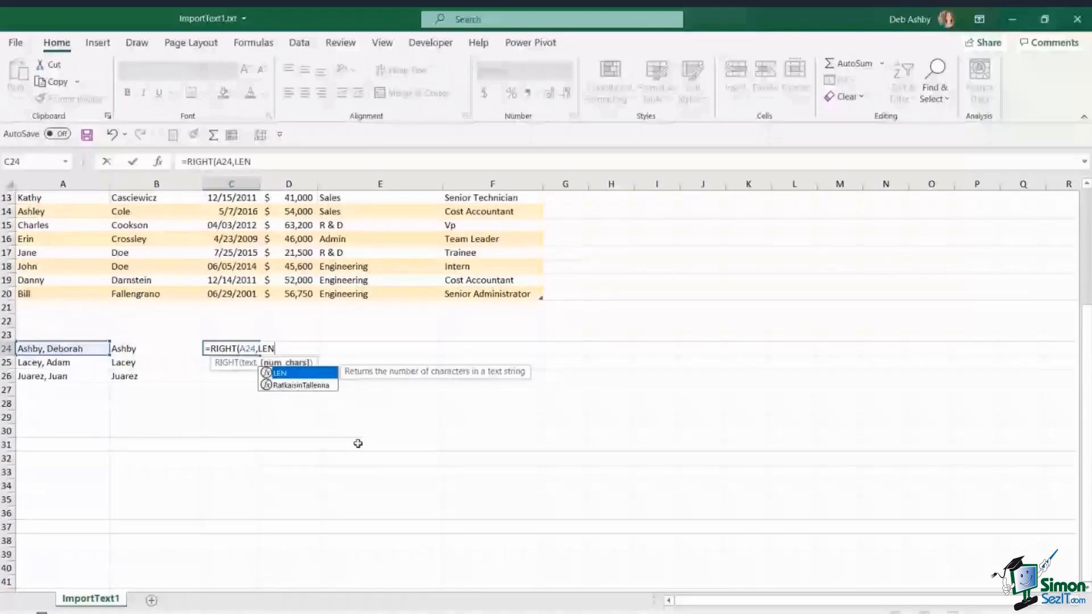
pyautogui.write('(')
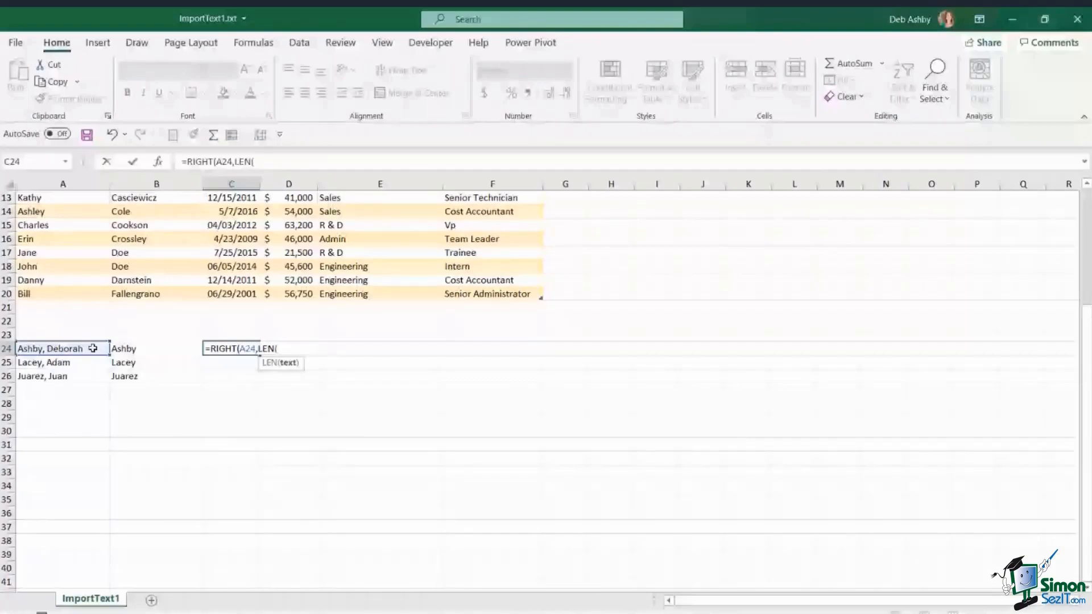
pyautogui.click(92, 348)
pyautogui.write(')')
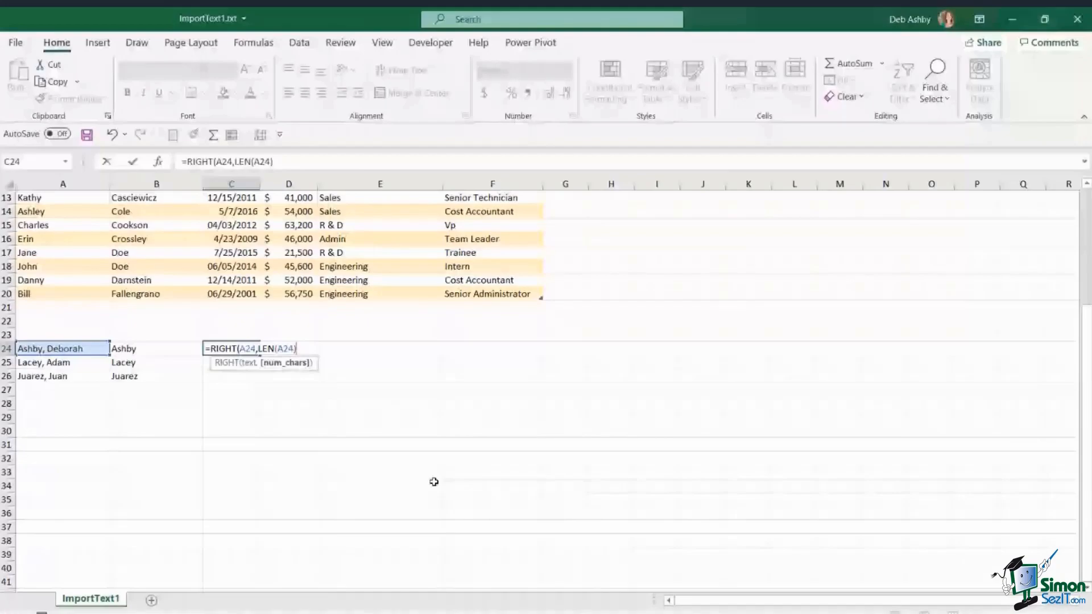
pyautogui.write('-SEARC')
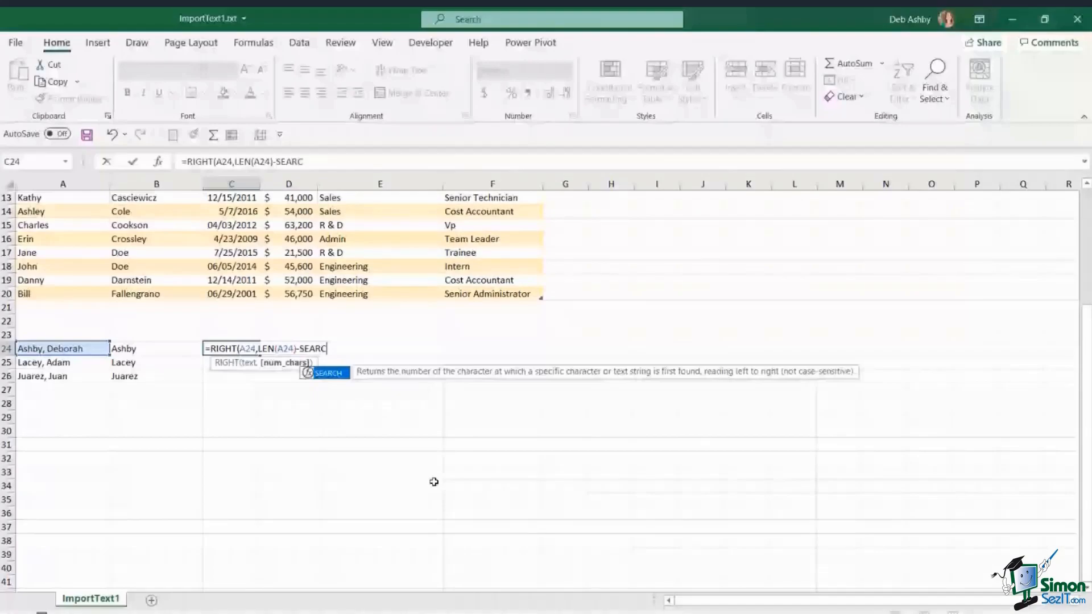
pyautogui.write('H(",",')
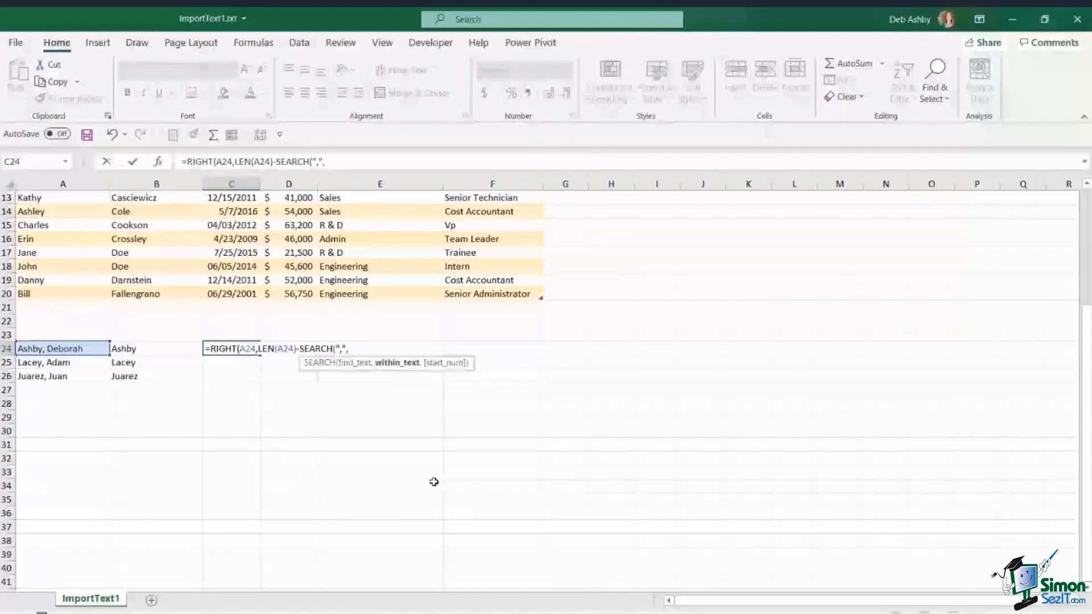
pyautogui.press('Left')
pyautogui.press('Left')
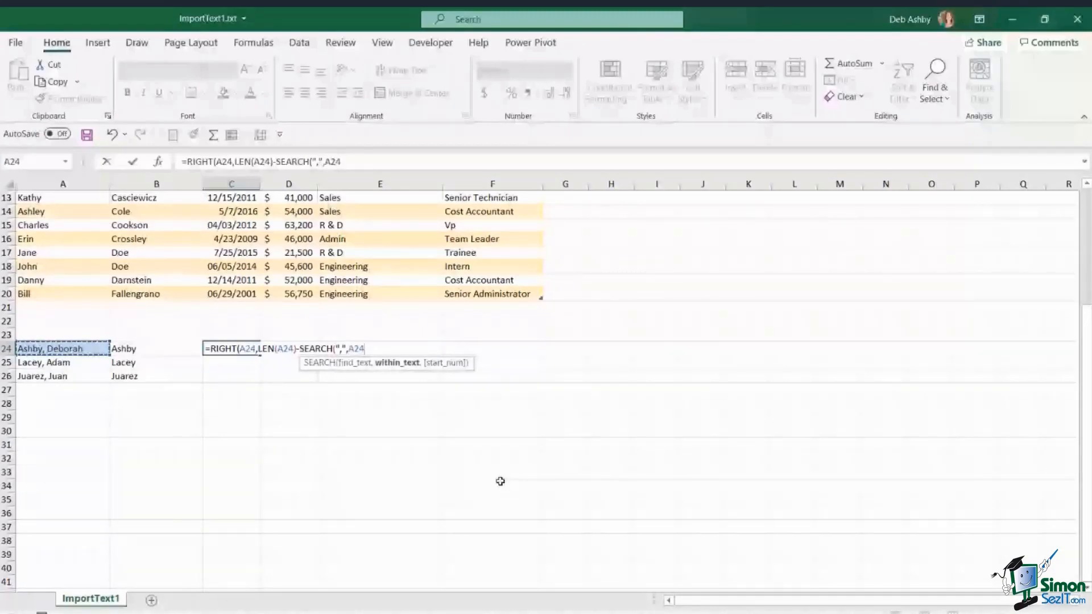
pyautogui.hotkey('ctrl', 'Return')
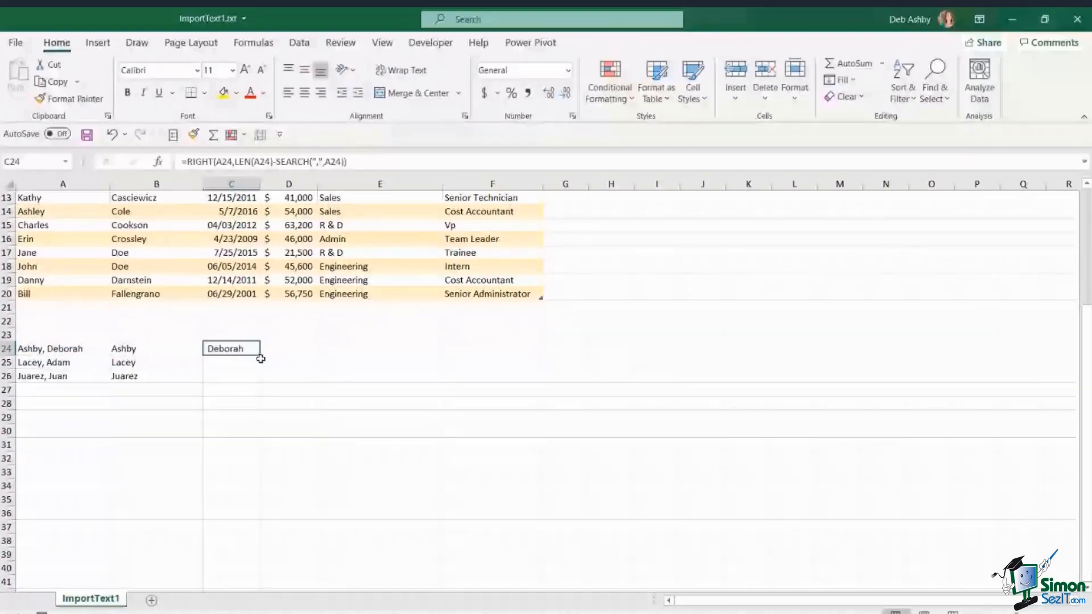
# Fill the RIGHT formula from C24 down to C26 and review the formula in C24
pyautogui.doubleClick(260, 358)
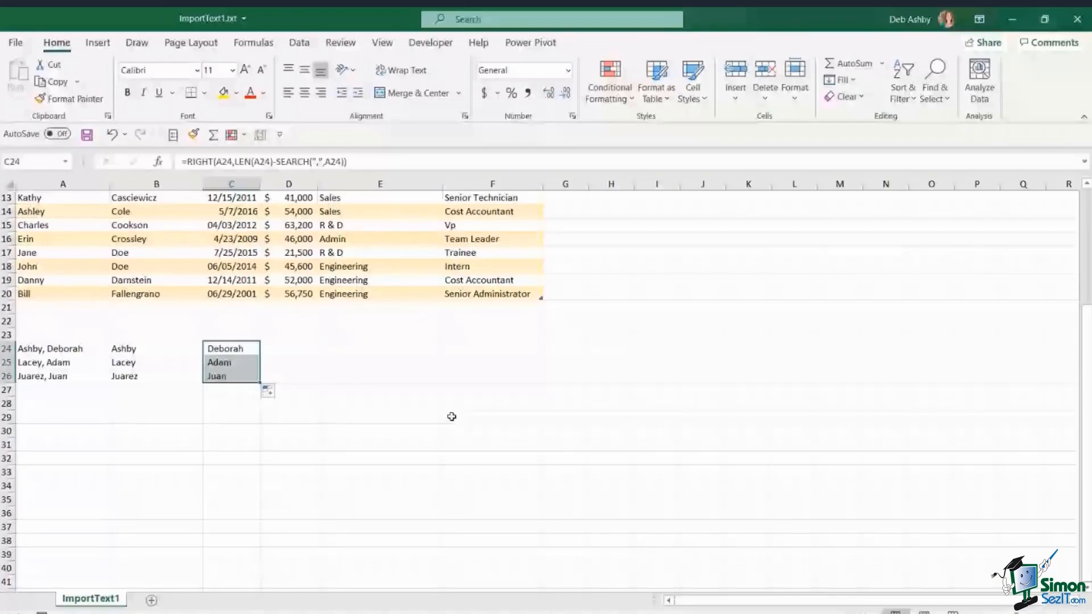
pyautogui.click(404, 390)
pyautogui.click(238, 350)
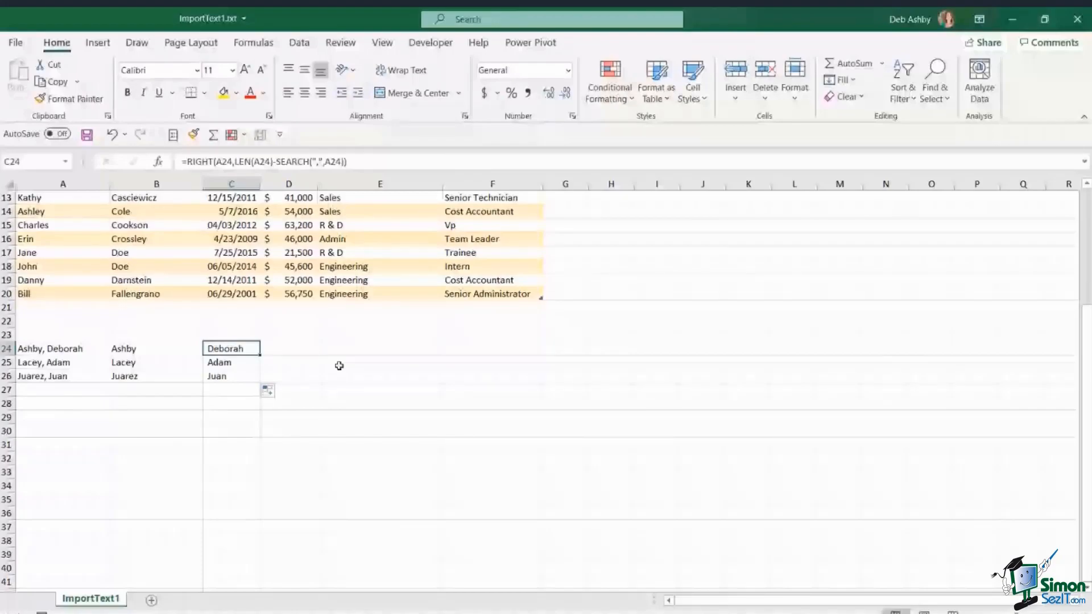
pyautogui.click(341, 389)
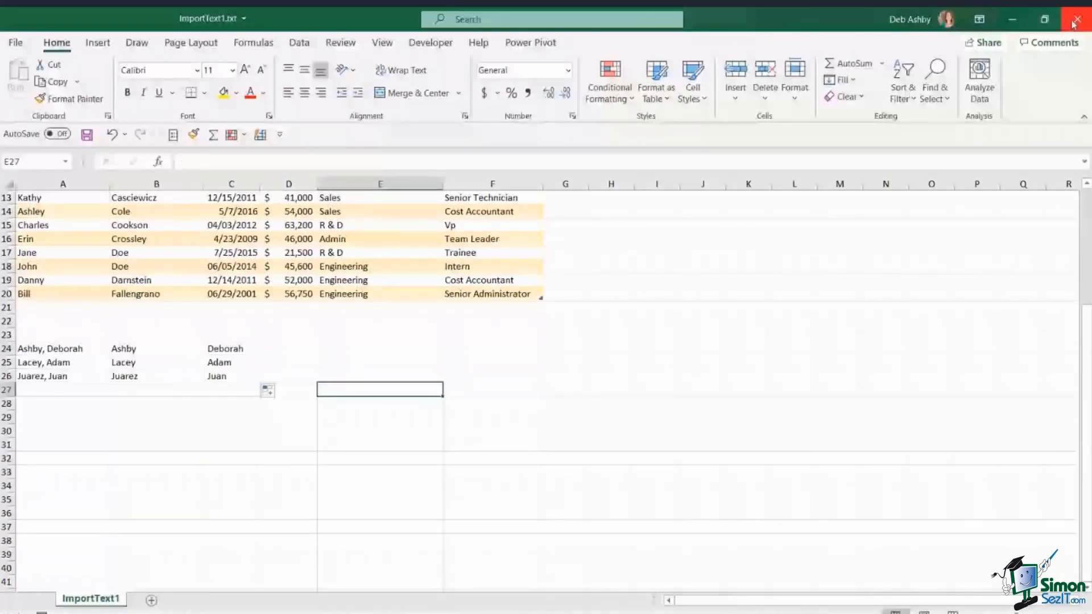
pyautogui.click(628, 283)
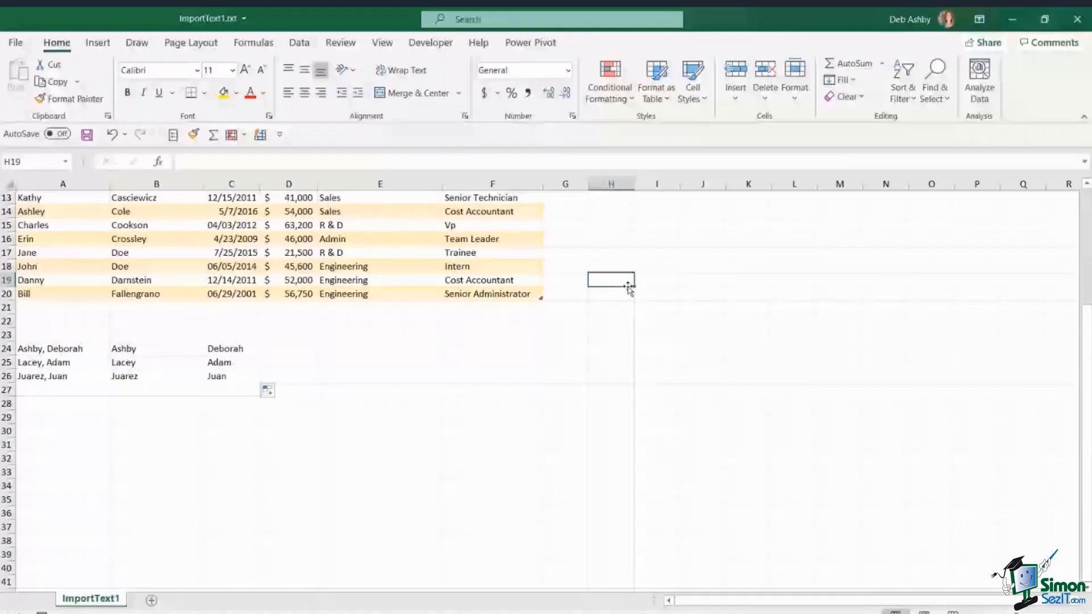
pyautogui.click(652, 270)
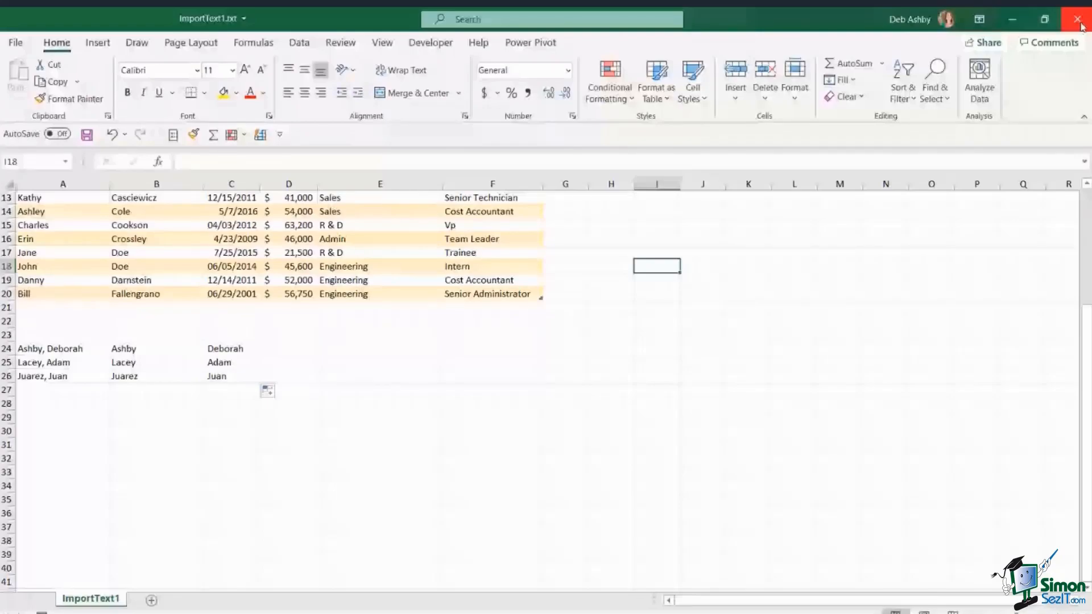
# Close ImportText1.txt without saving its changes and continue in the blank workbook
pyautogui.click(1081, 25)
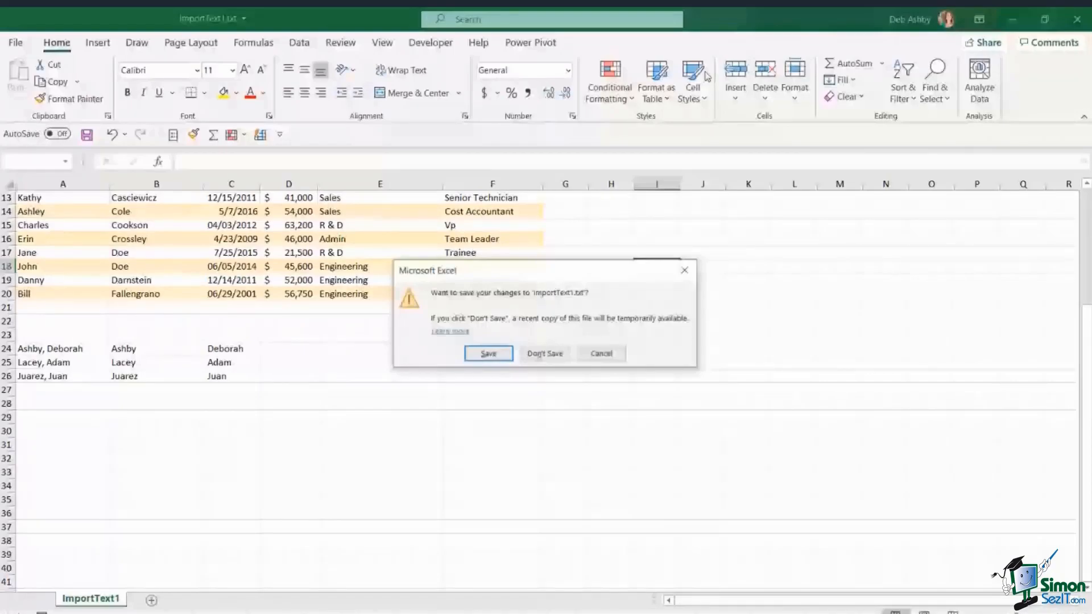
pyautogui.click(546, 354)
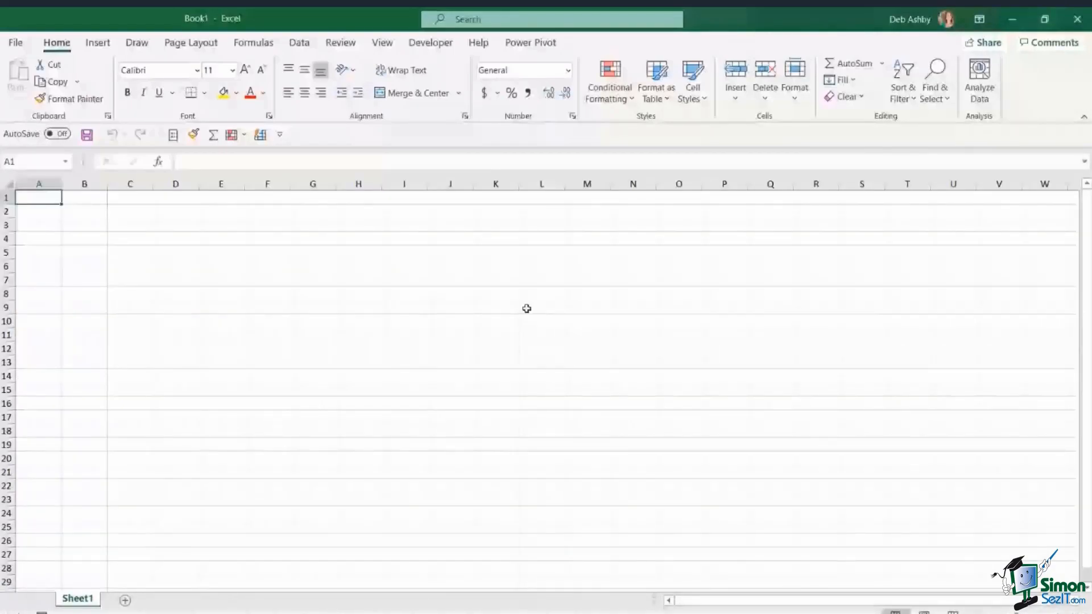
pyautogui.click(526, 308)
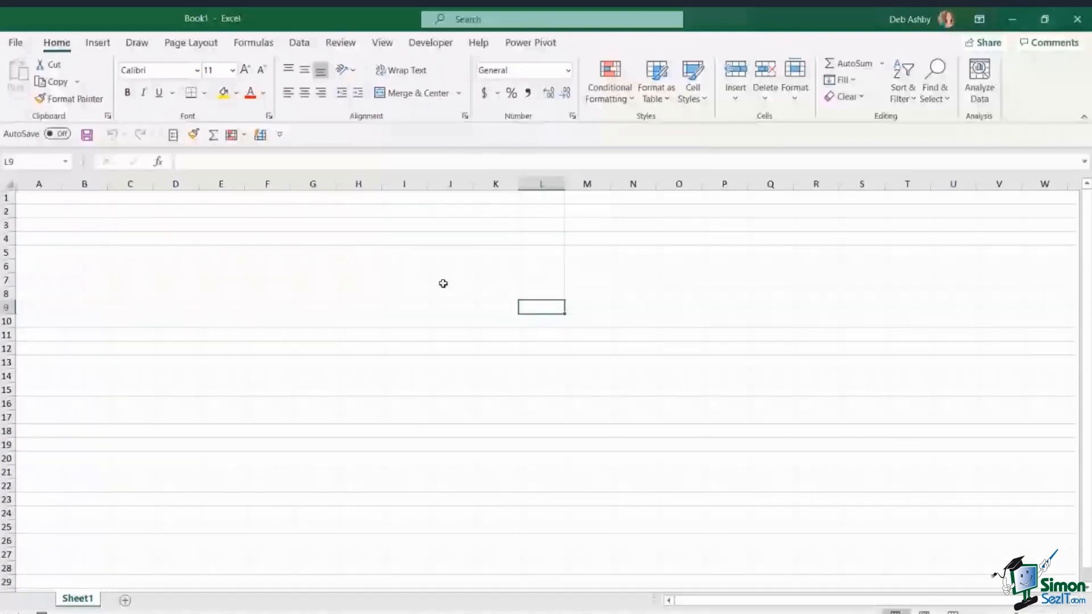
pyautogui.click(439, 282)
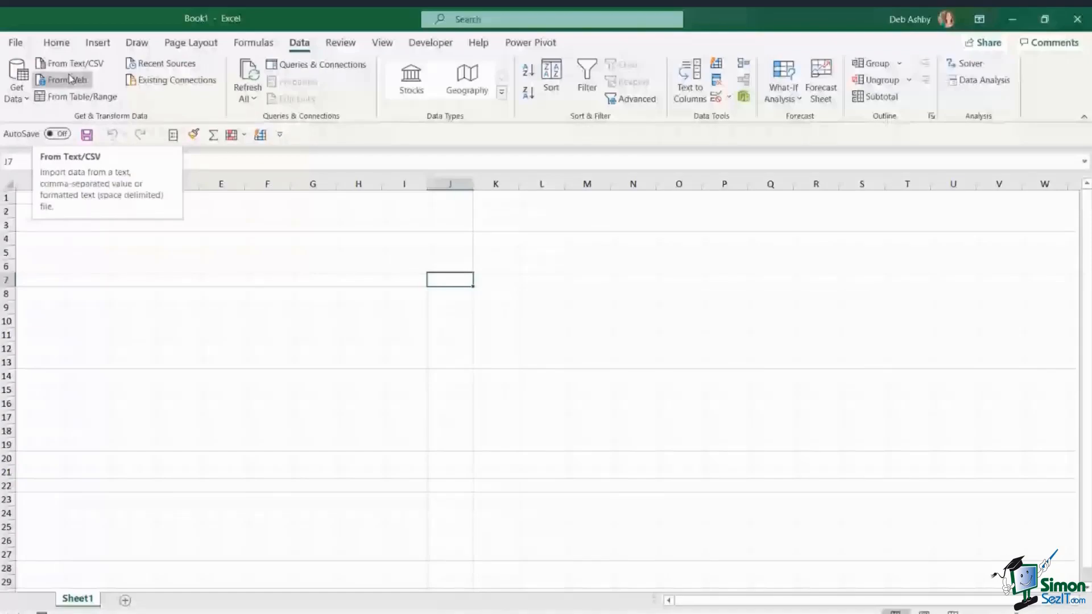
# Import the Access database Sample_Sales_Data.accdb from the Cleaning Data in Excel folder under 05 SSIT > Webinars
pyautogui.click(17, 94)
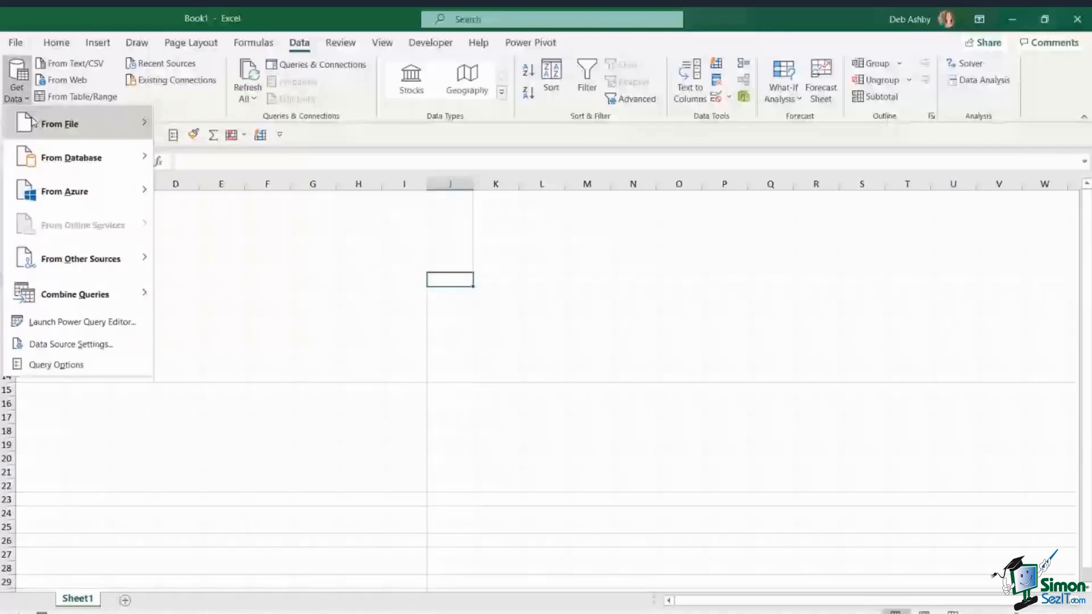
pyautogui.moveTo(77, 168)
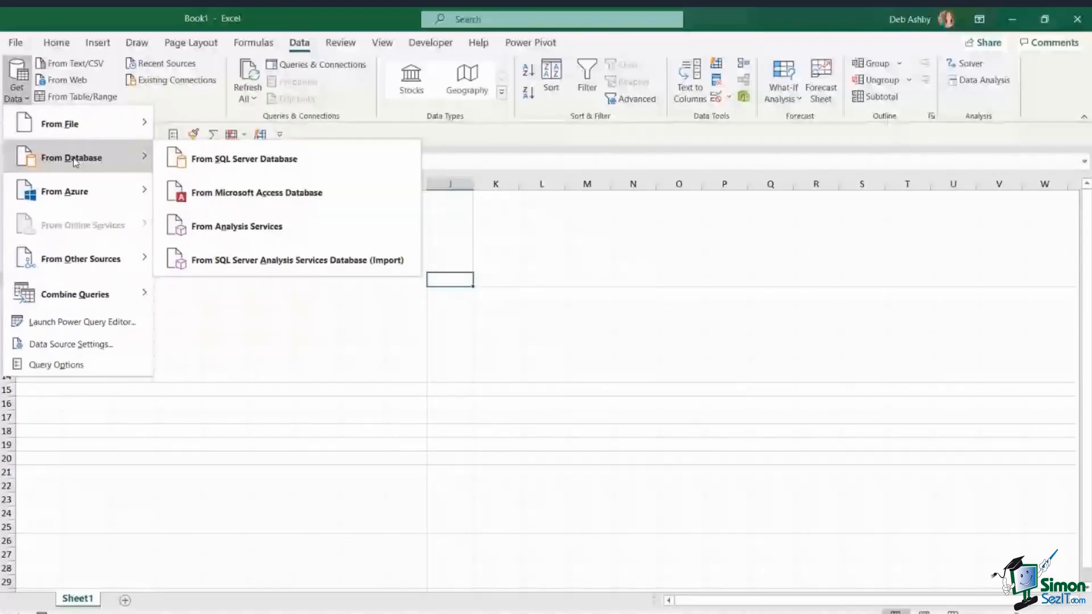
pyautogui.click(297, 196)
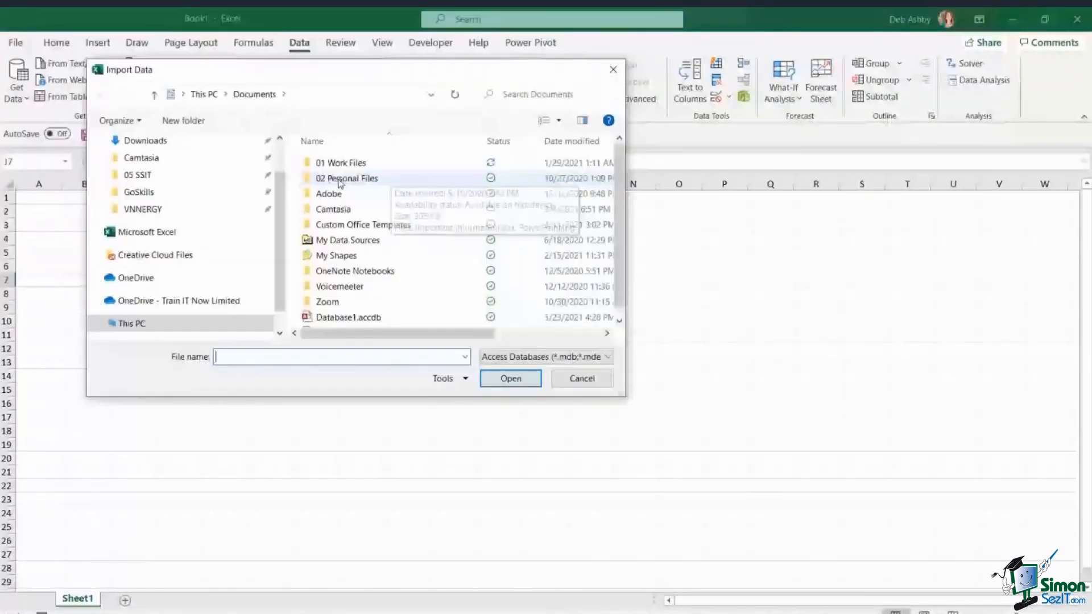
pyautogui.click(137, 175)
pyautogui.doubleClick(333, 225)
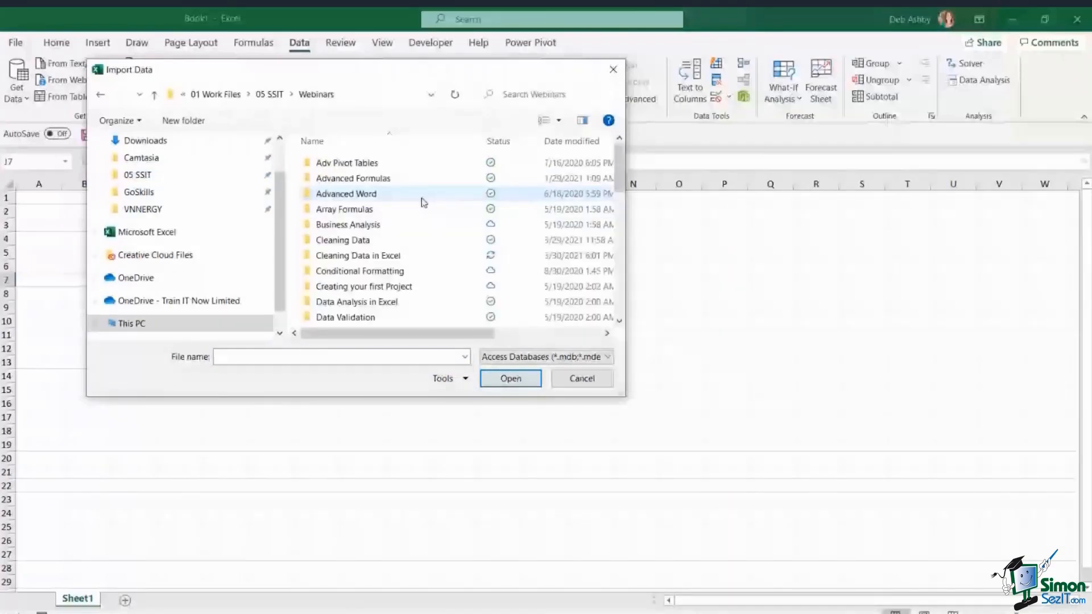
pyautogui.doubleClick(358, 256)
pyautogui.click(336, 181)
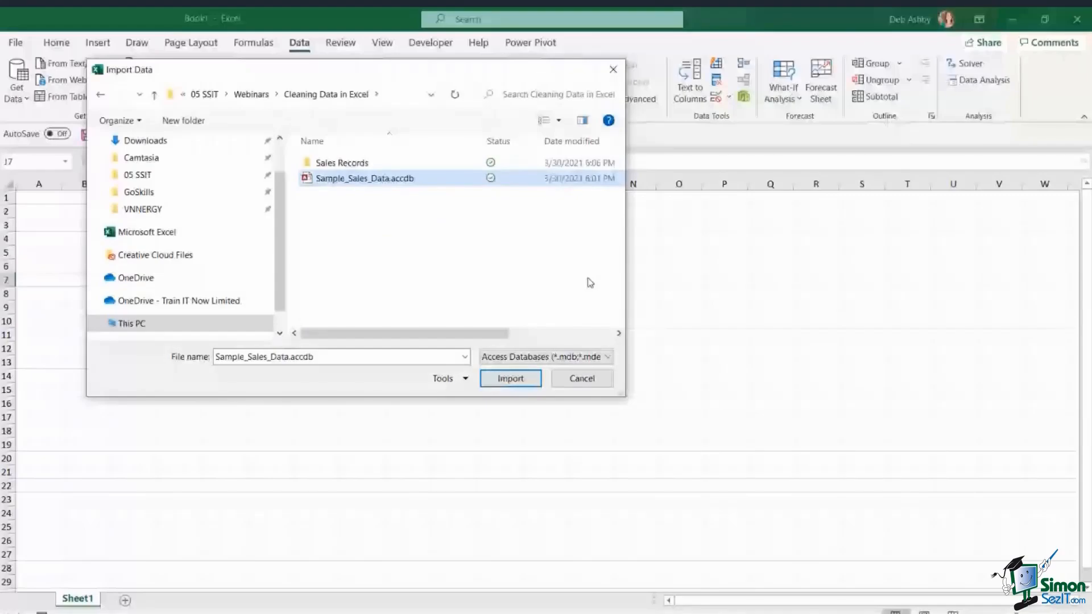
pyautogui.click(513, 377)
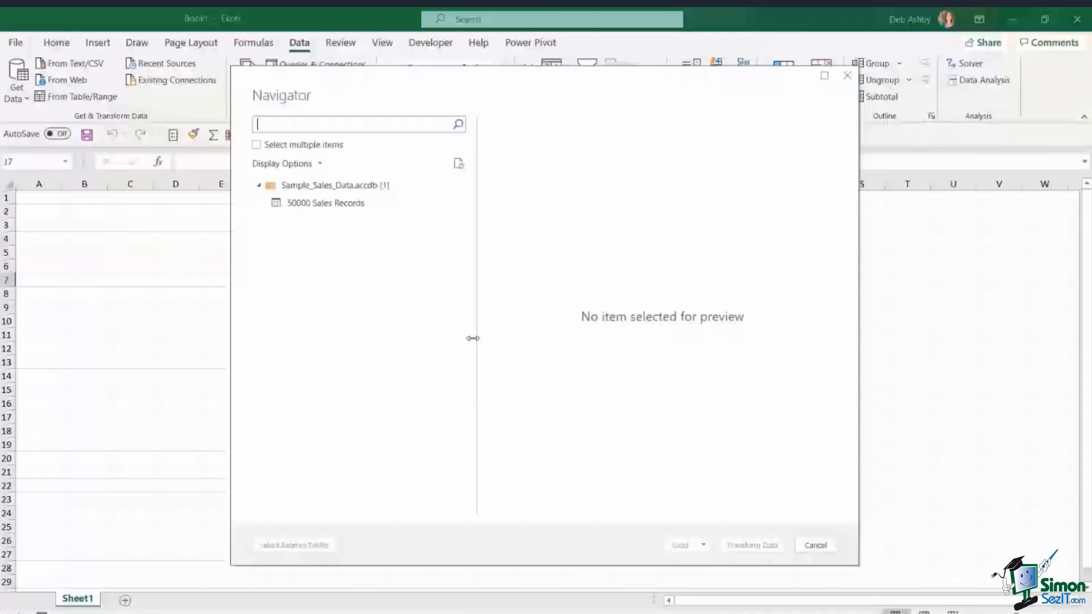
# Preview the 50000 Sales Records table across its columns and open it for transformation in the Power Query Editor
pyautogui.click(312, 206)
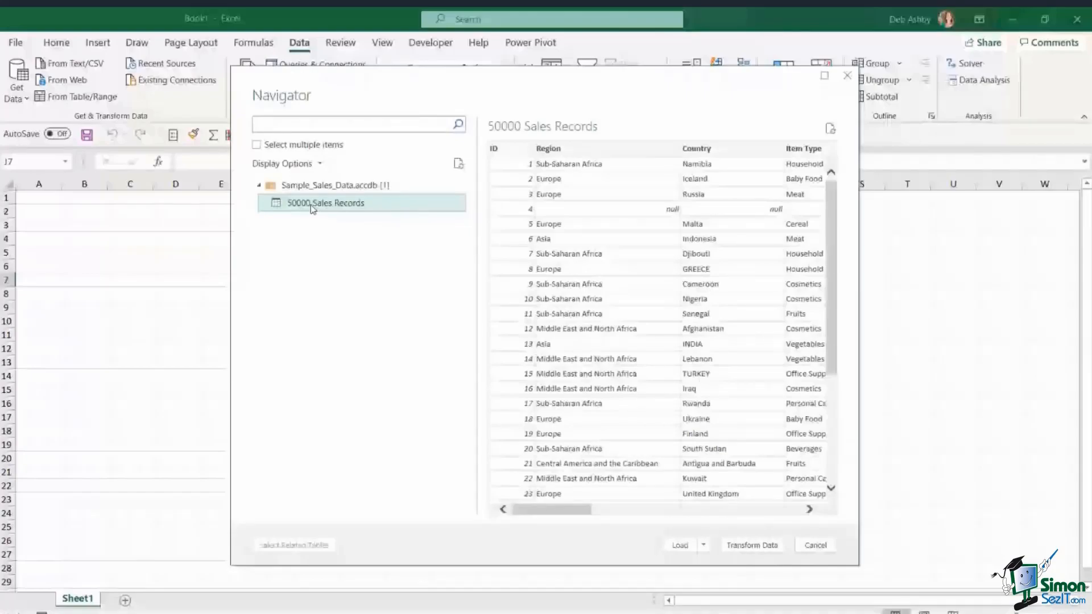
pyautogui.moveTo(573, 509); pyautogui.dragTo(729, 527)
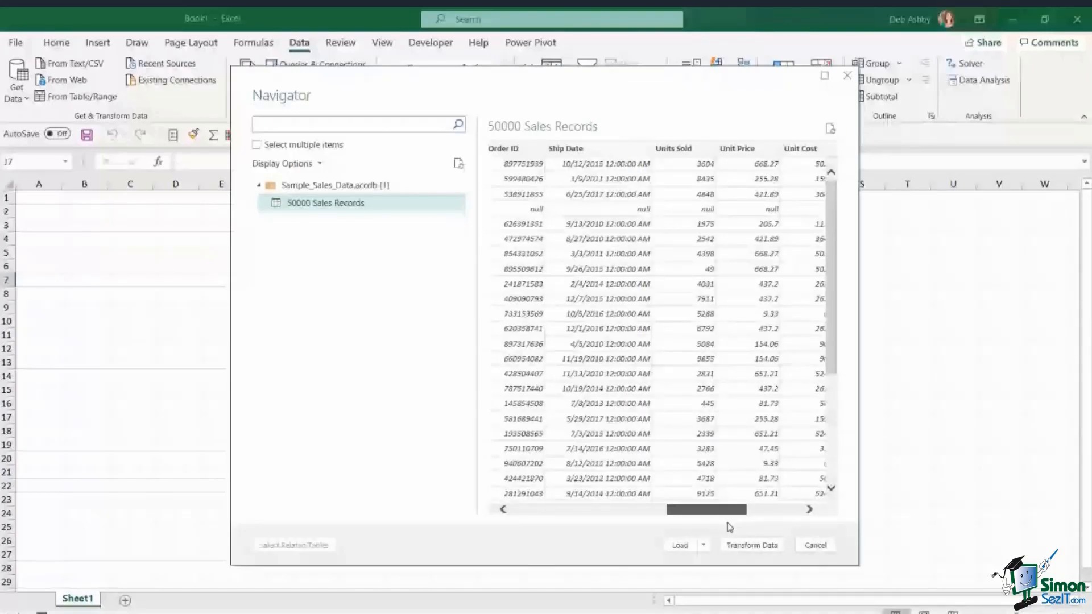
pyautogui.moveTo(728, 523); pyautogui.dragTo(795, 570)
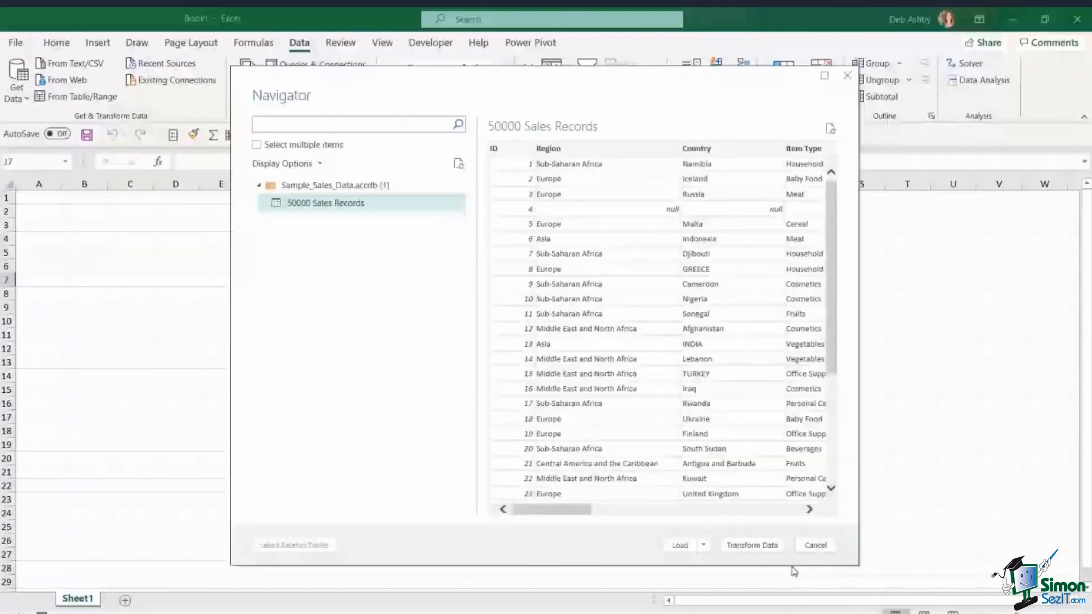
pyautogui.click(704, 547)
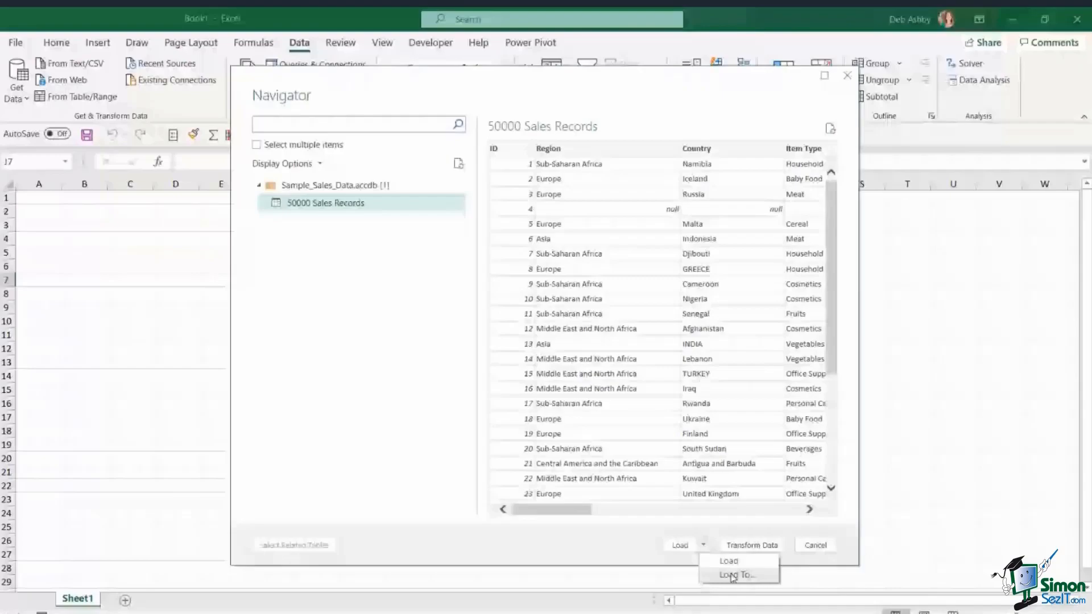
pyautogui.click(599, 554)
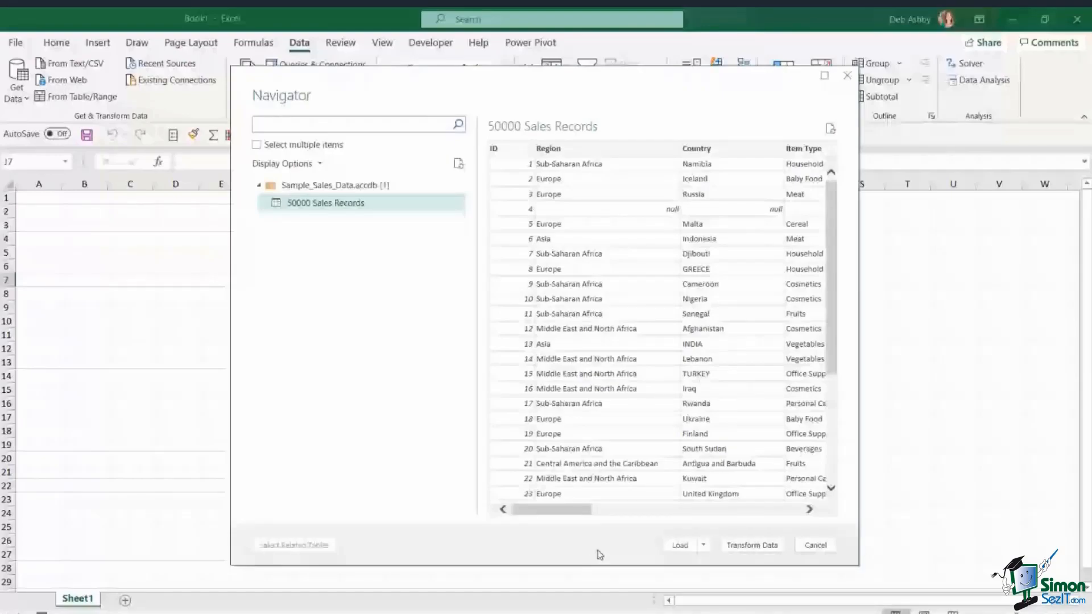
pyautogui.click(766, 552)
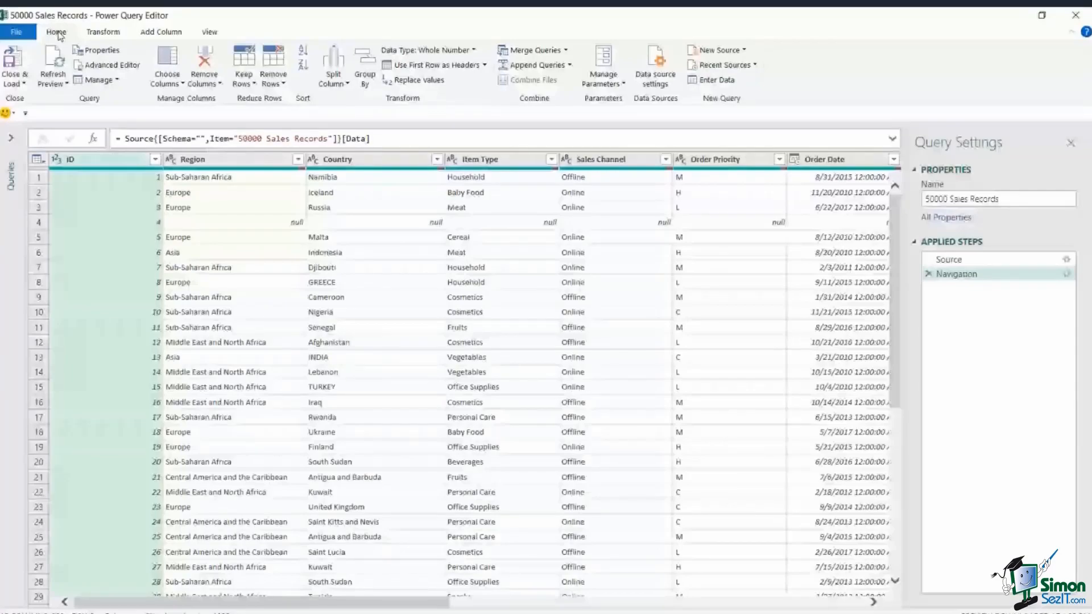
# Examine the Power Query commands for transforming data and adding columns, including the options for keeping rows and removing columns
pyautogui.click(101, 34)
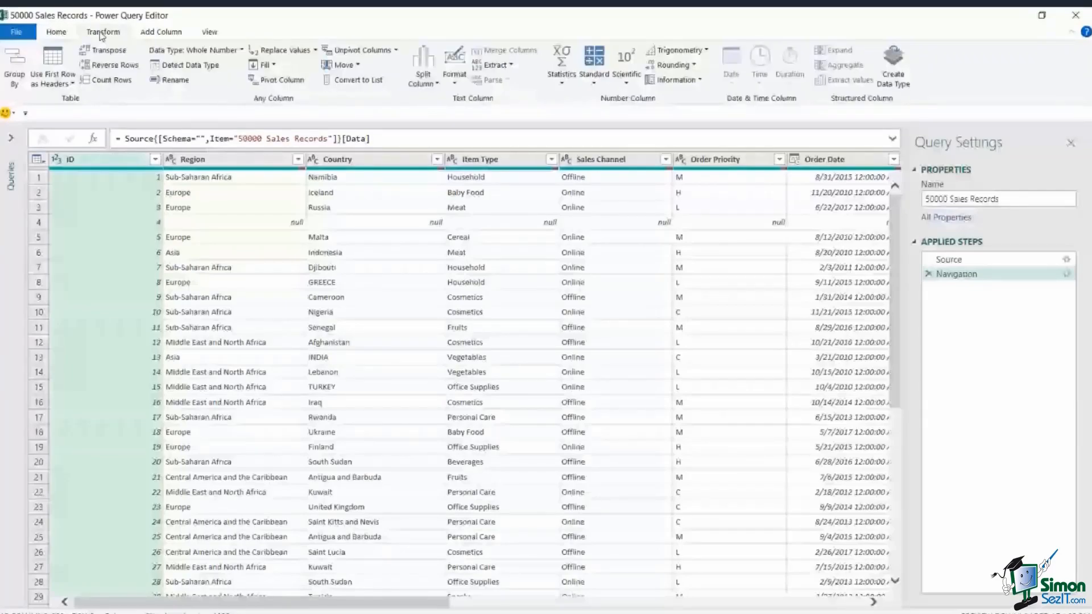
pyautogui.click(160, 34)
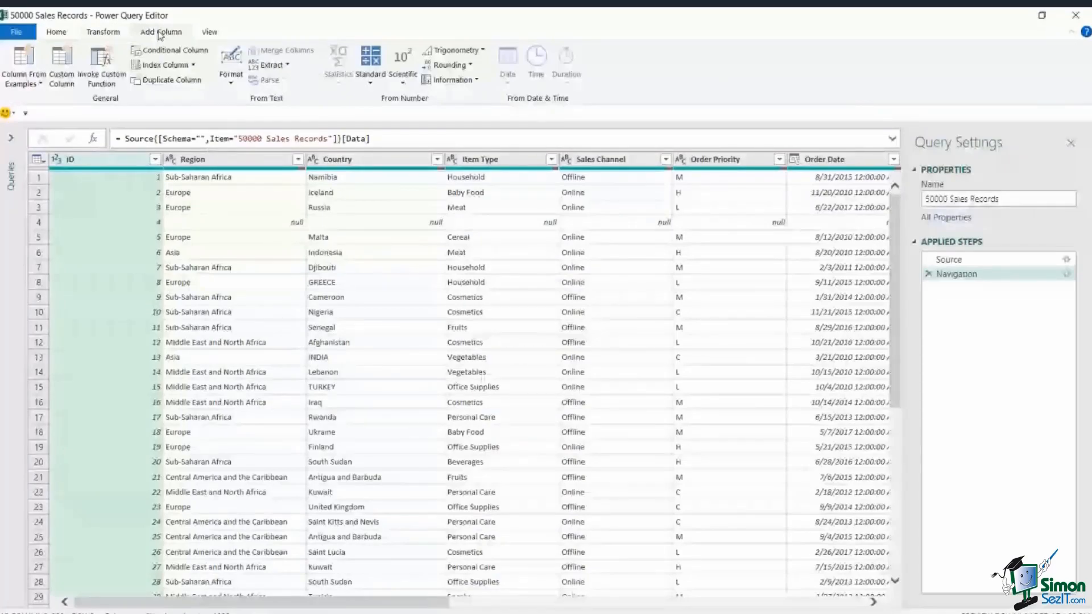
pyautogui.click(56, 33)
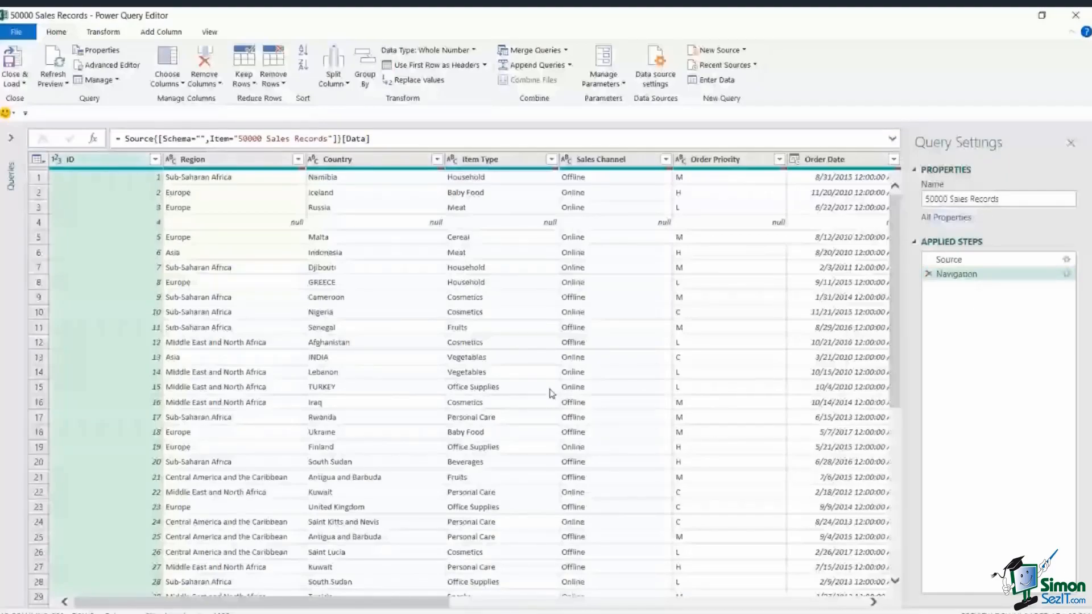
pyautogui.click(365, 286)
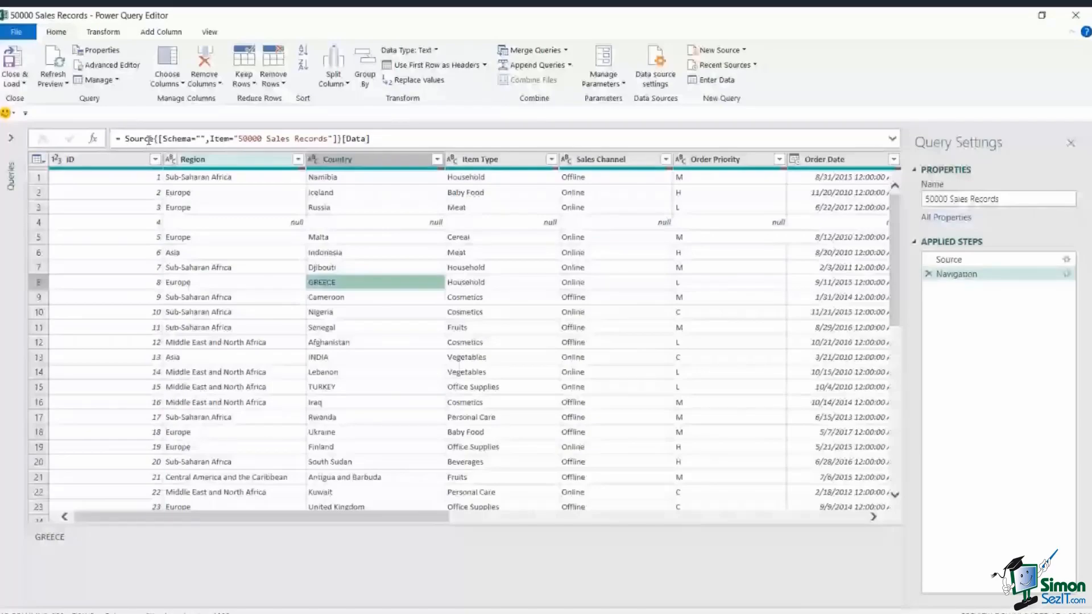
pyautogui.click(253, 84)
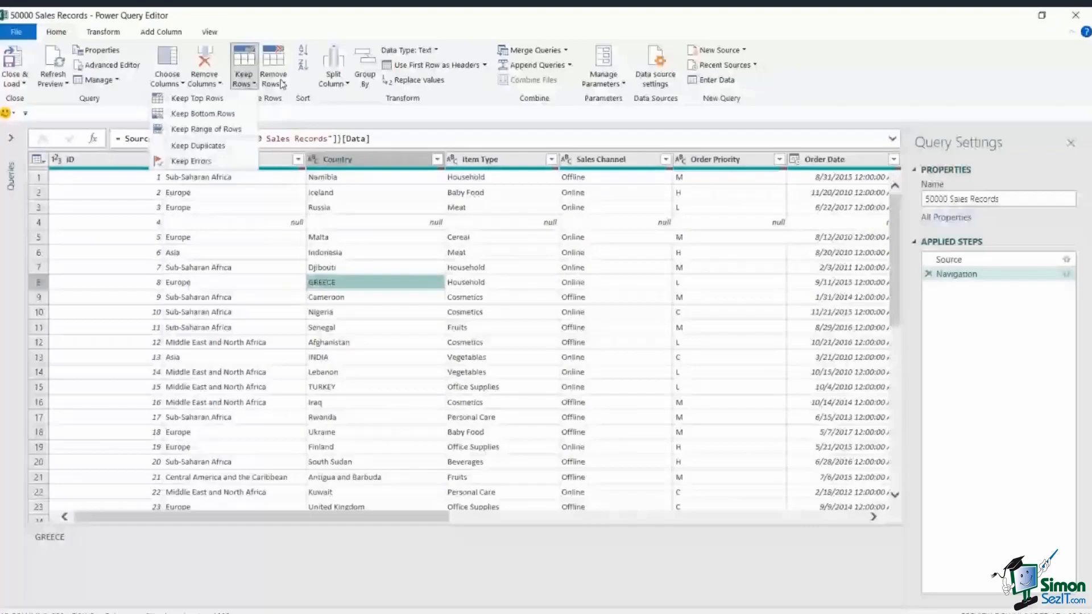
pyautogui.click(220, 83)
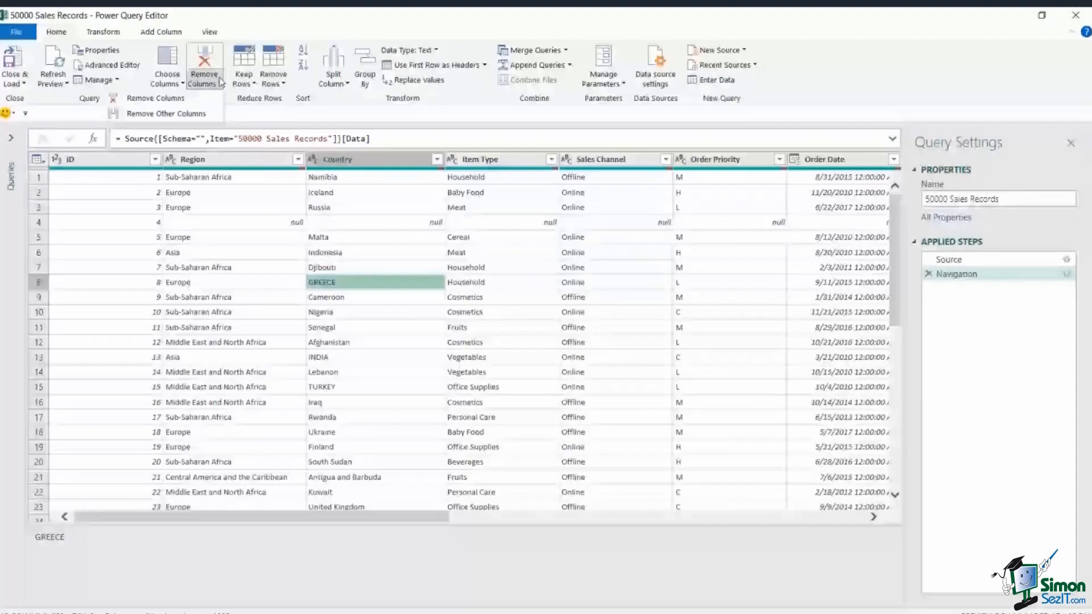
pyautogui.click(221, 82)
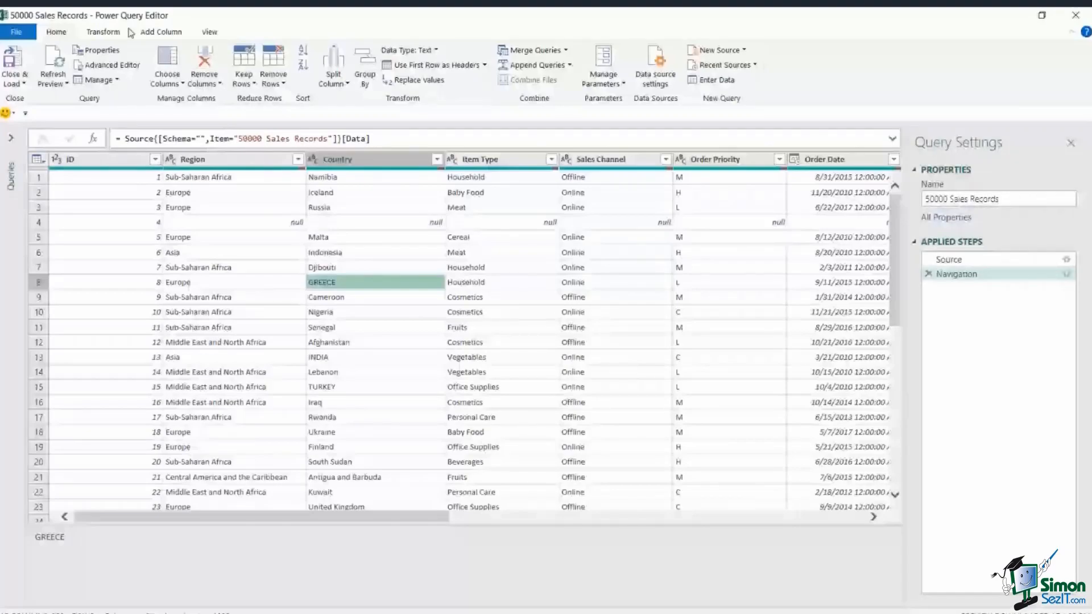
pyautogui.click(126, 32)
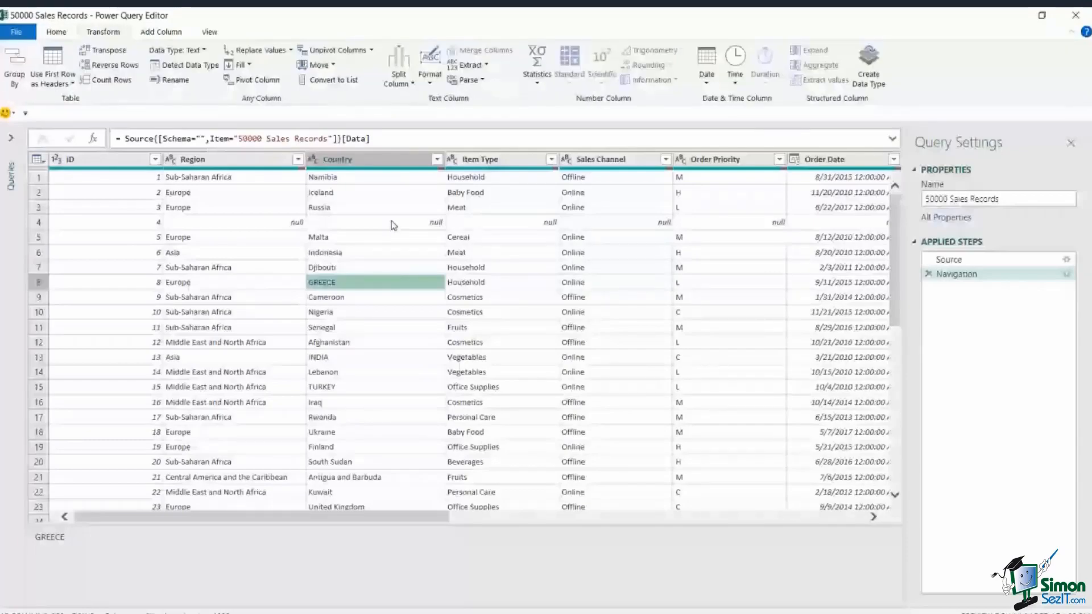
pyautogui.click(486, 268)
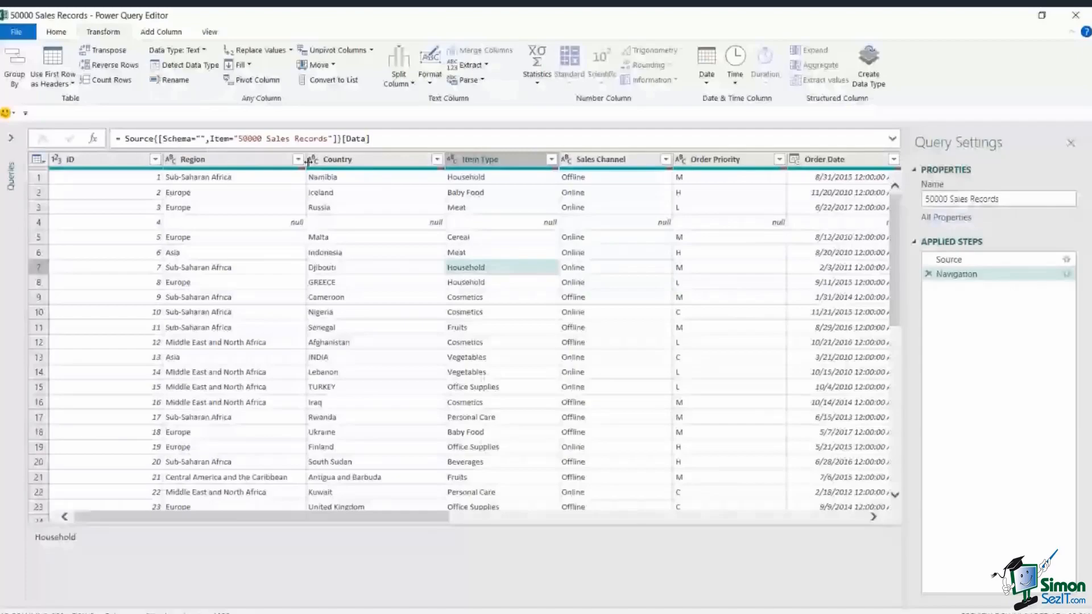
# Set the data type of the ID column to Whole Number and the Region column to Text
pyautogui.click(57, 159)
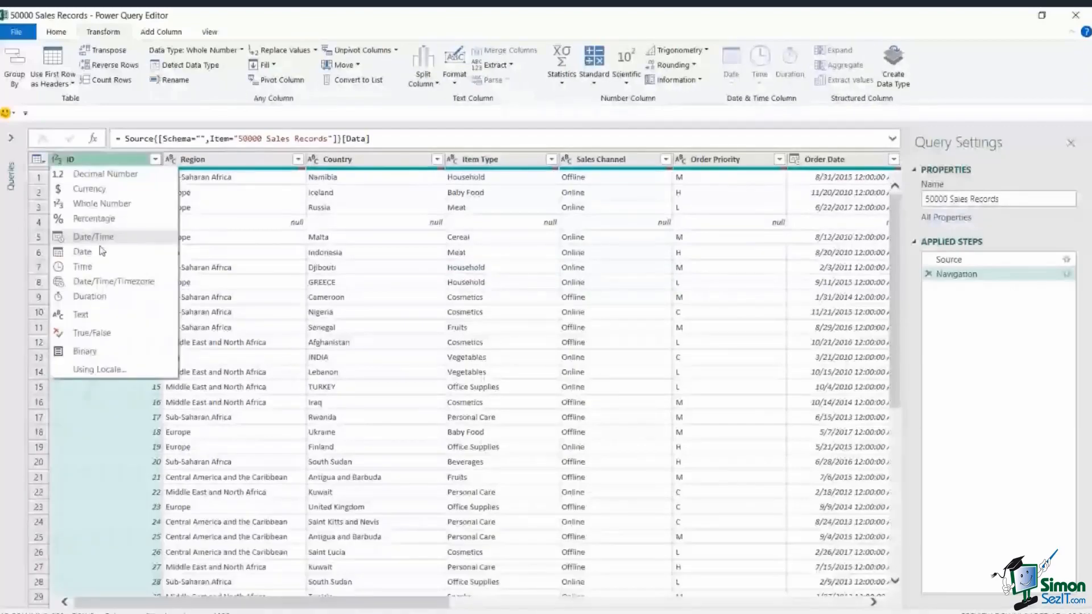
pyautogui.click(120, 204)
pyautogui.click(170, 160)
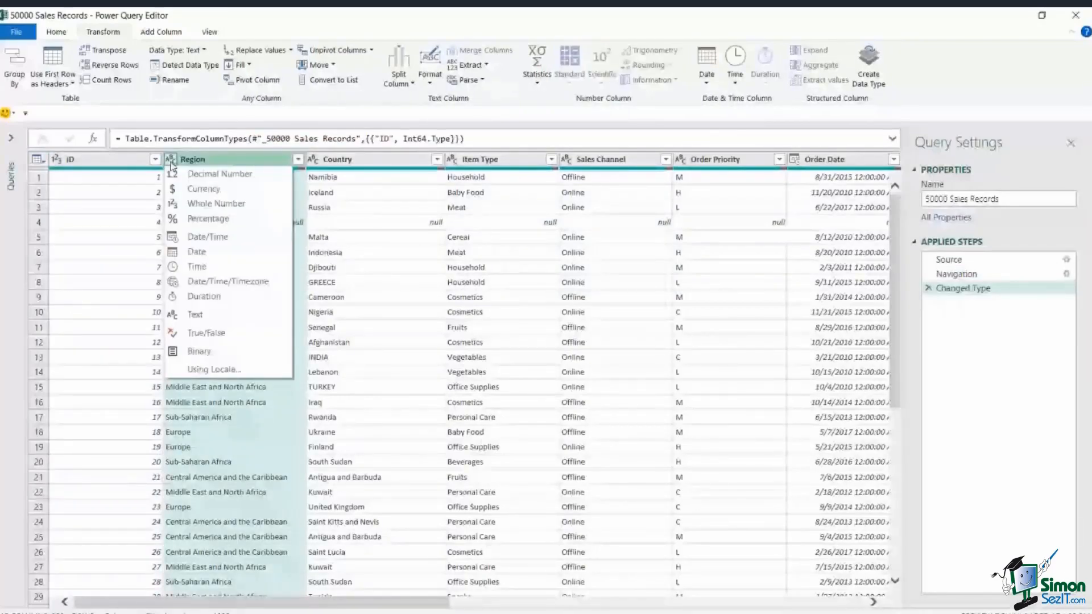
pyautogui.click(194, 315)
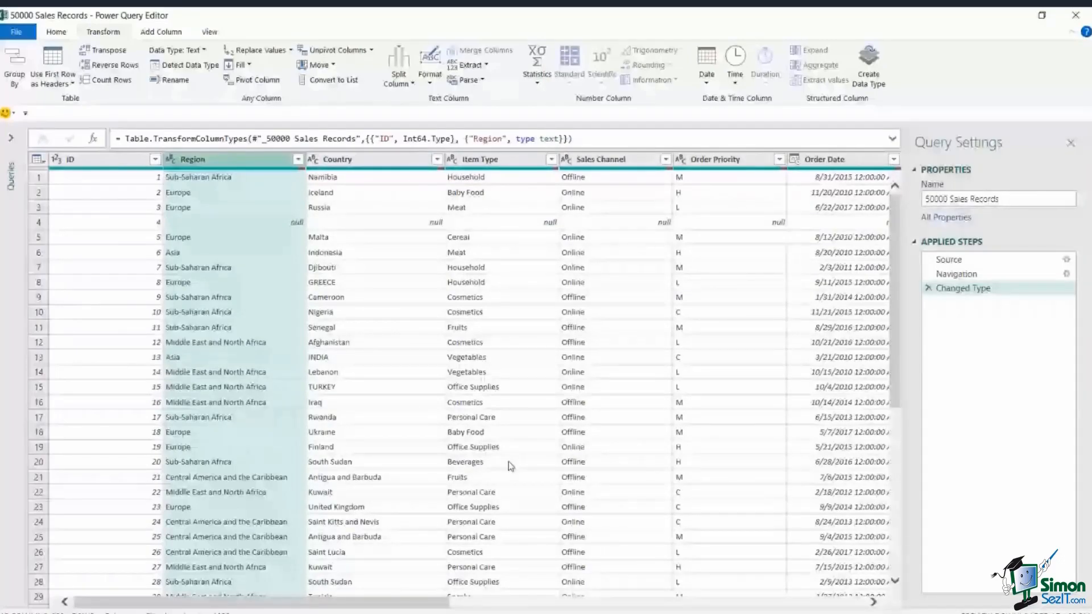
# Change the data type of the Order Date and Ship Date columns to Date
pyautogui.hscroll(5, 510, 465)
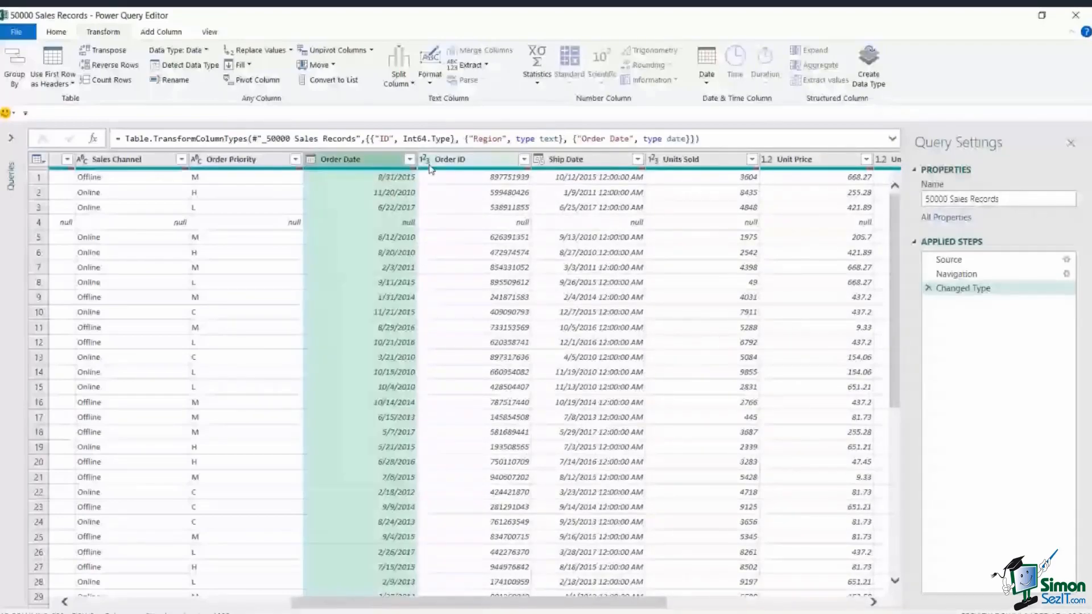
pyautogui.click(541, 159)
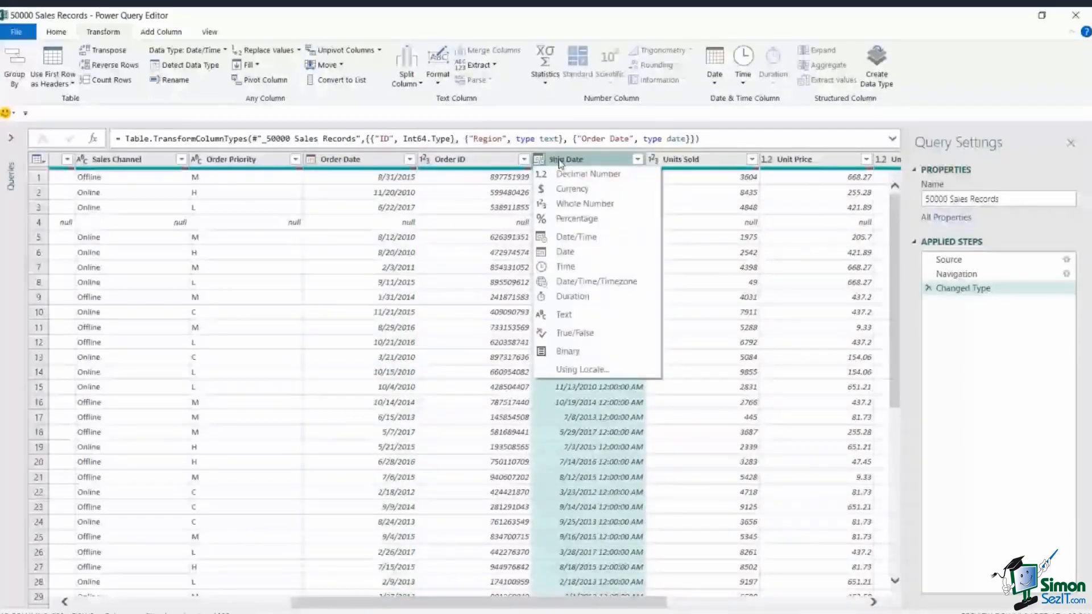
pyautogui.click(565, 251)
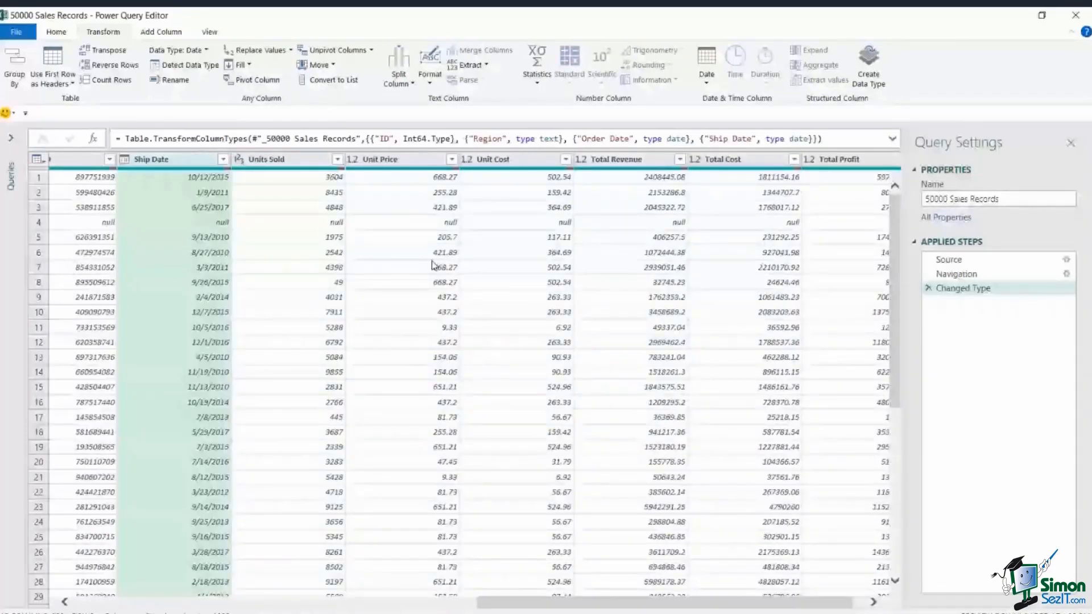
# Change the Units Sold, Unit Price, Unit Cost, Total Revenue, Total Cost and Total Profit columns to the Currency data type
pyautogui.click(239, 159)
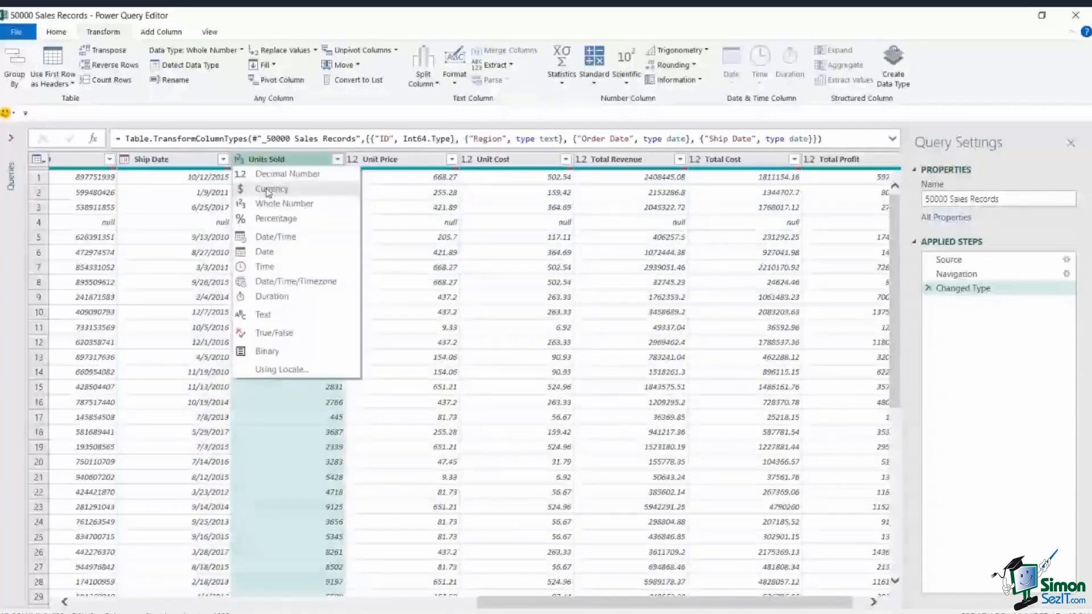
pyautogui.click(270, 189)
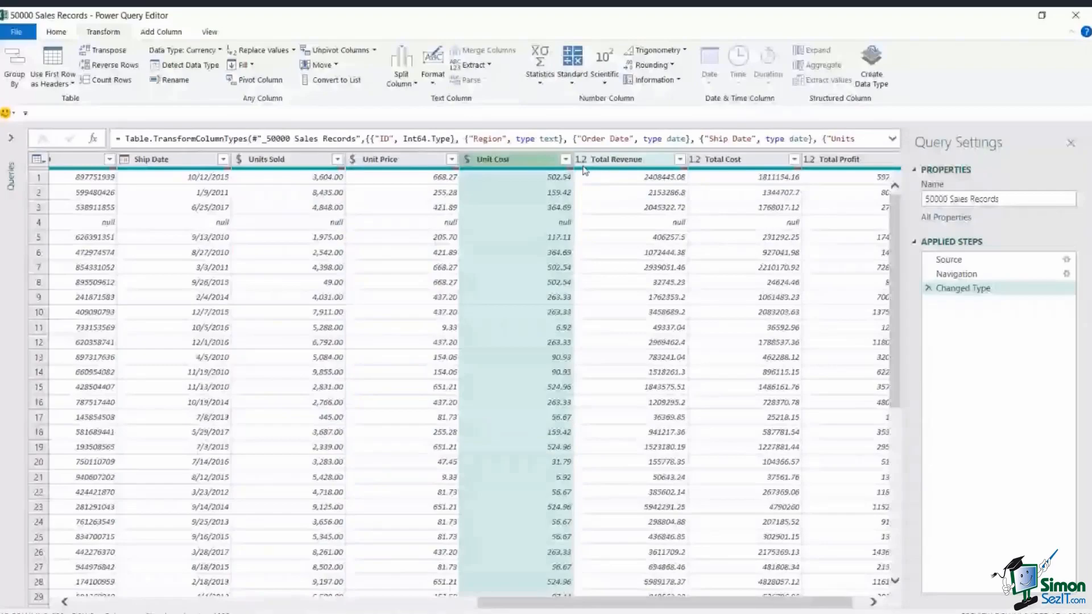
pyautogui.click(581, 159)
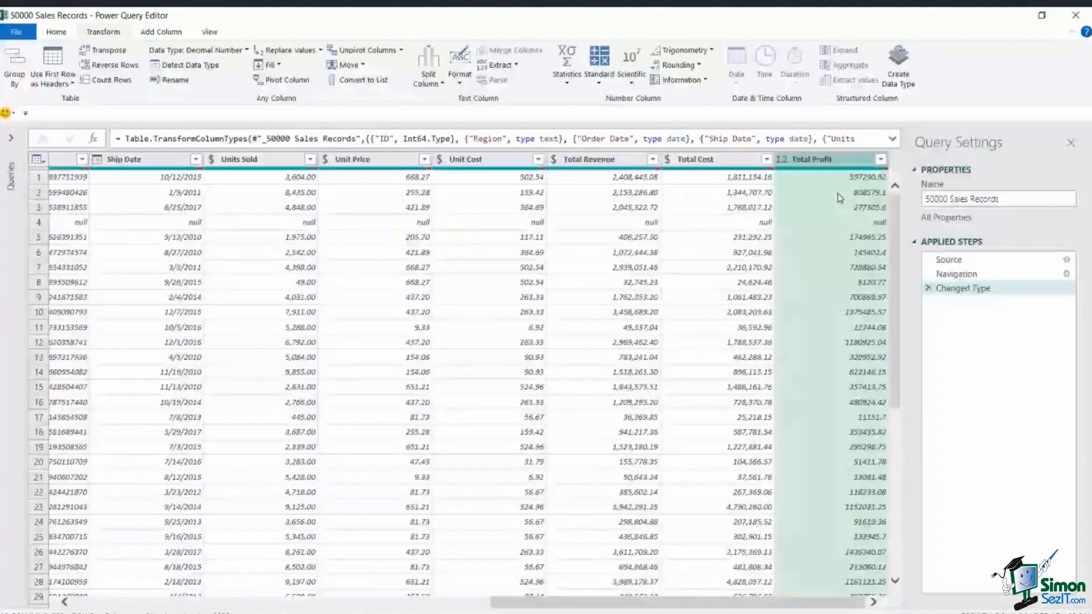
pyautogui.click(783, 159)
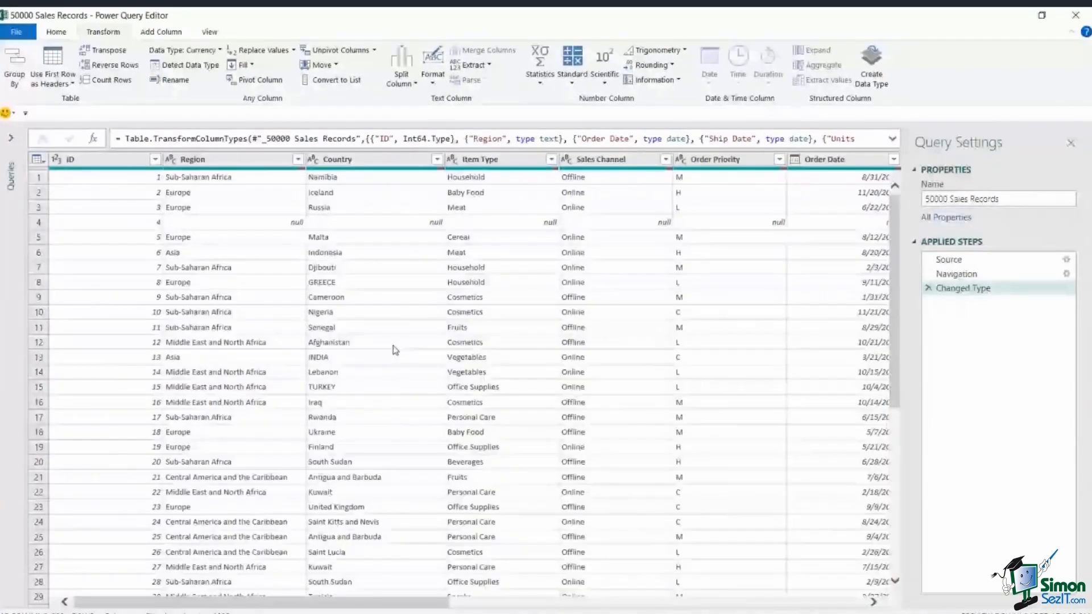
# Close the query editor and load the 50000 Sales Records query into the workbook as a table
pyautogui.click(375, 283)
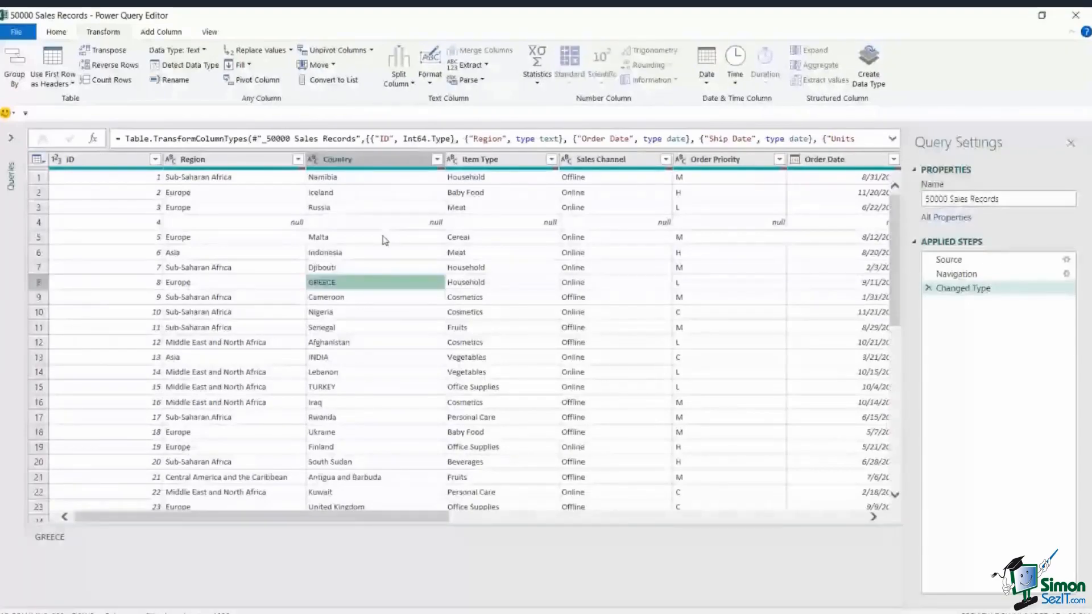
pyautogui.click(344, 237)
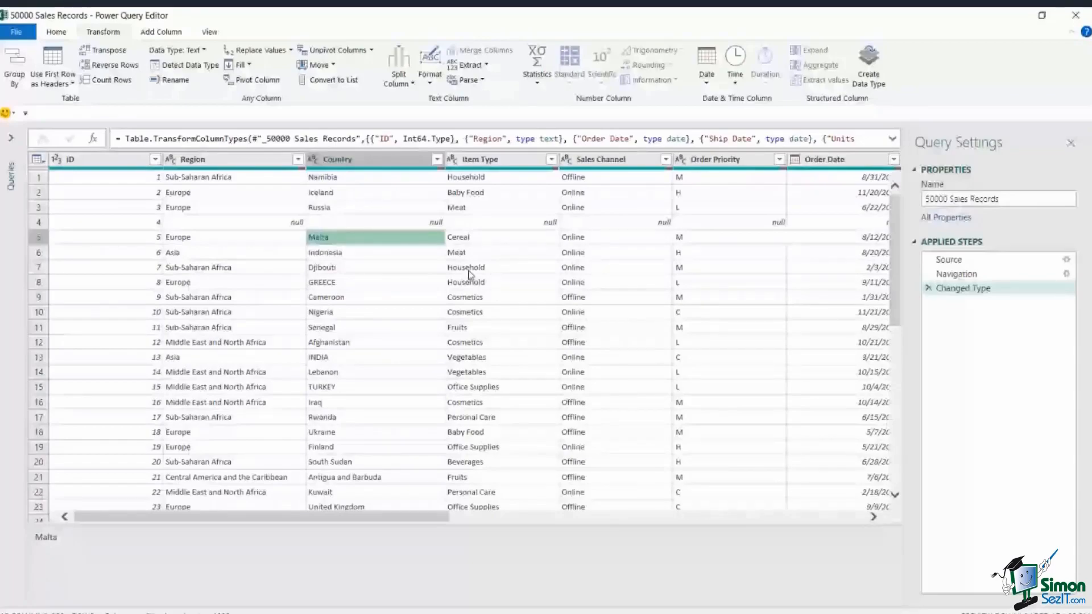
pyautogui.click(616, 311)
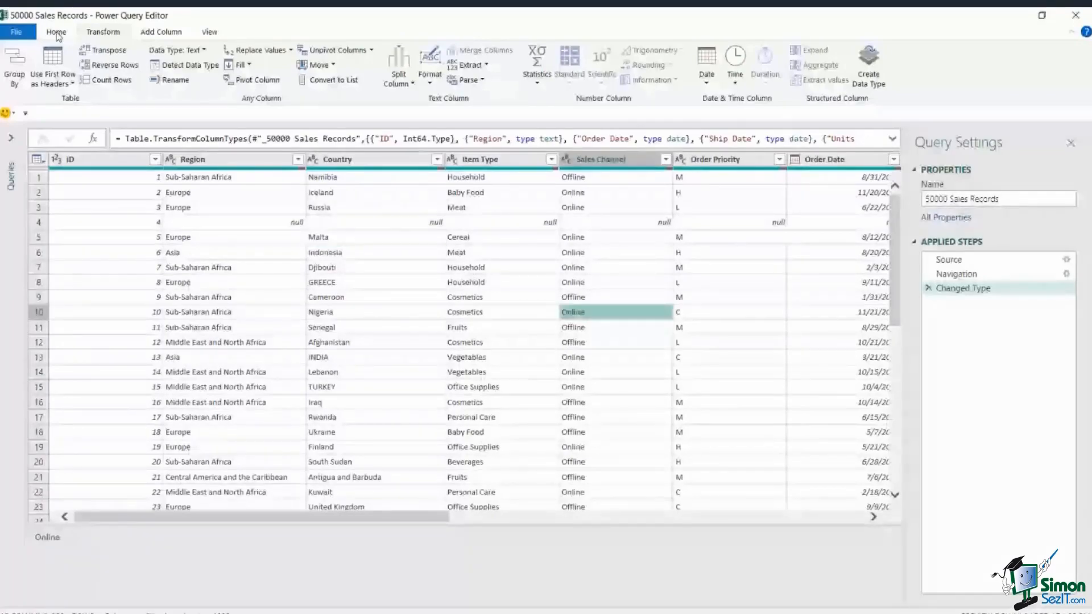
pyautogui.click(56, 33)
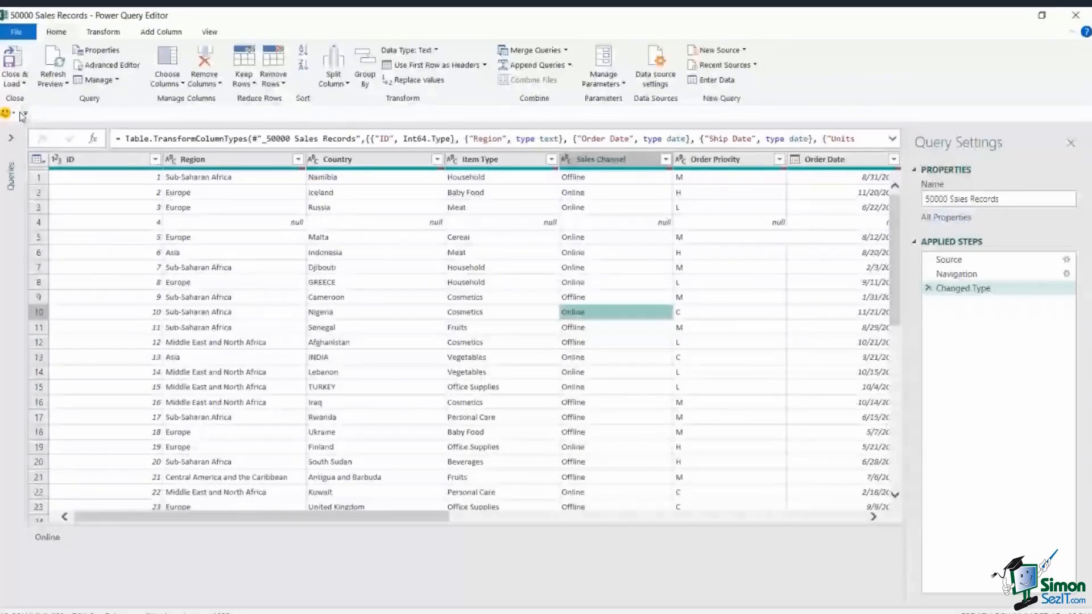
pyautogui.click(12, 79)
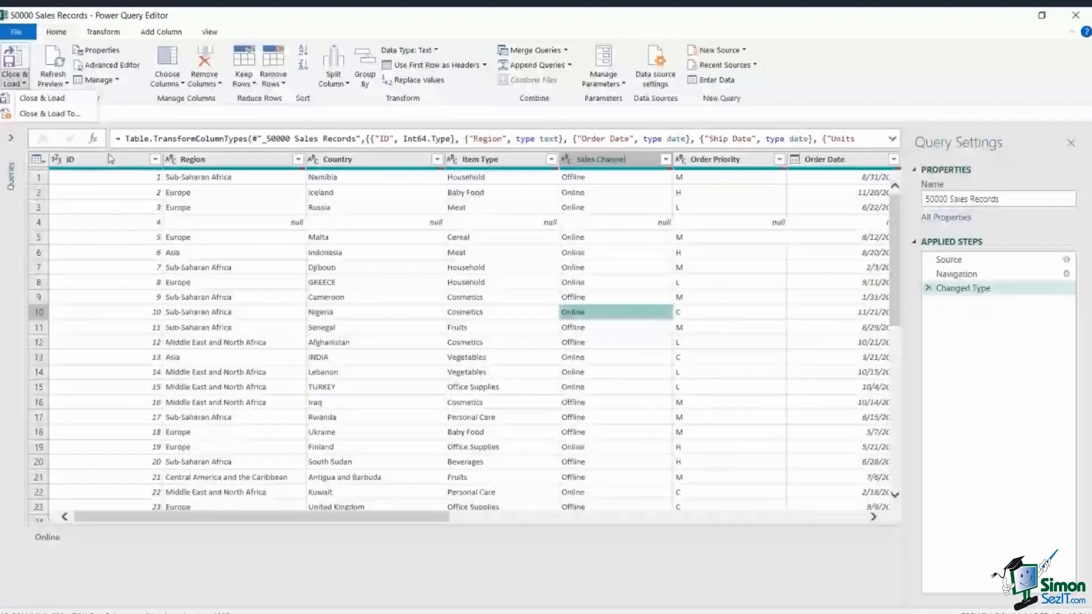
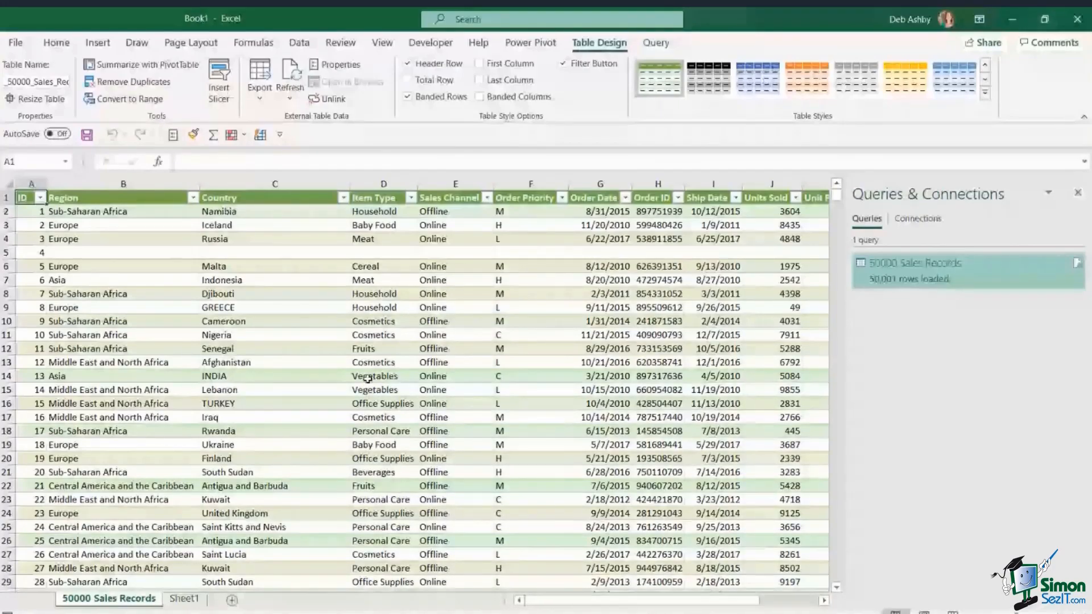
# Look over the loaded sales records table and close the workbook without saving it
pyautogui.click(368, 379)
pyautogui.scroll(-4, 416, 354)
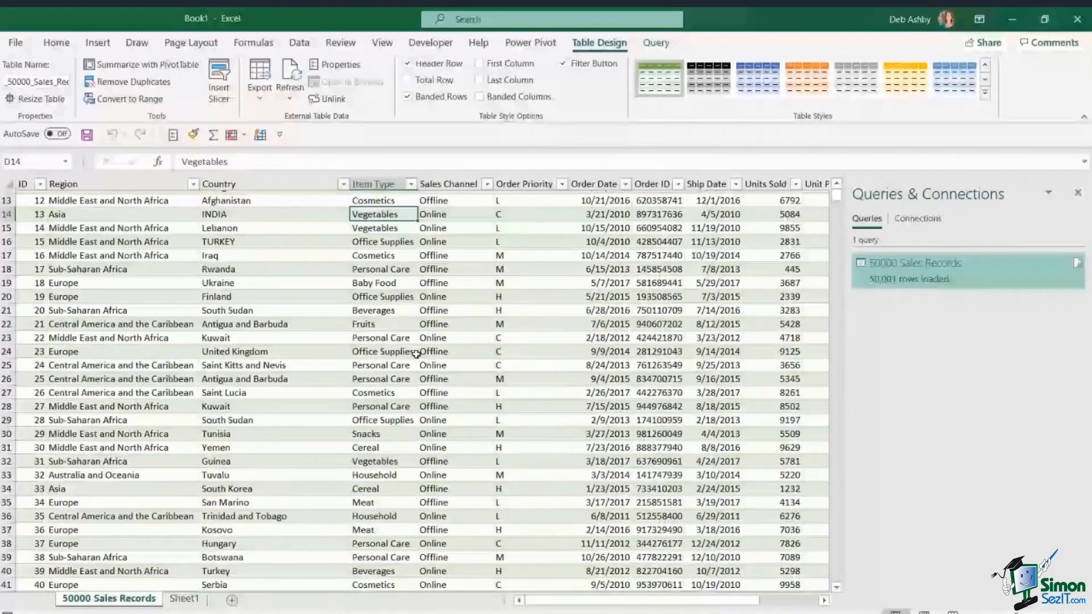
pyautogui.scroll(4, 416, 354)
pyautogui.click(386, 333)
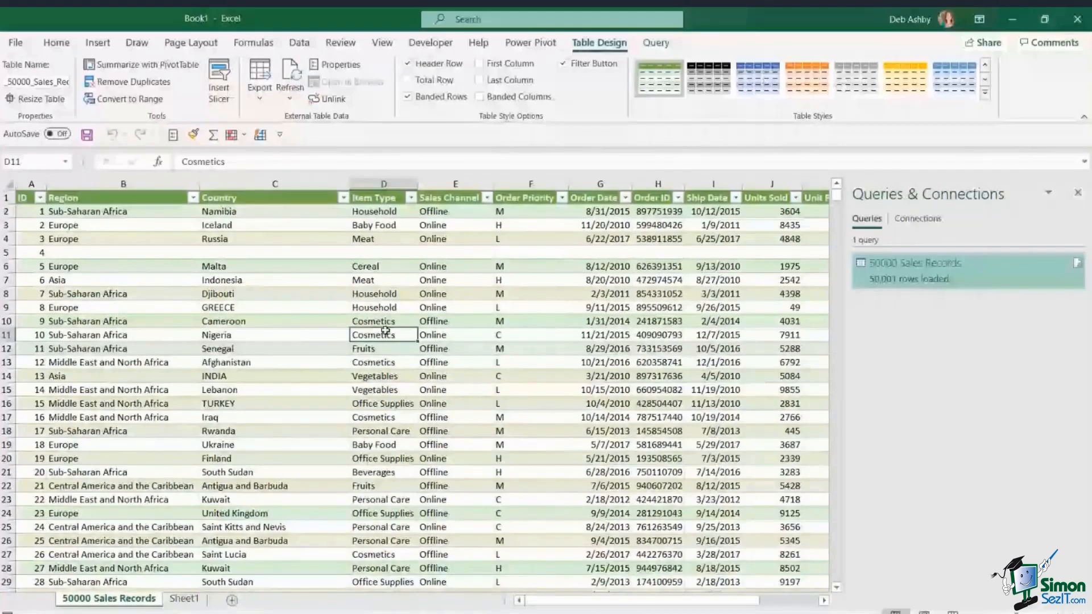
pyautogui.click(455, 322)
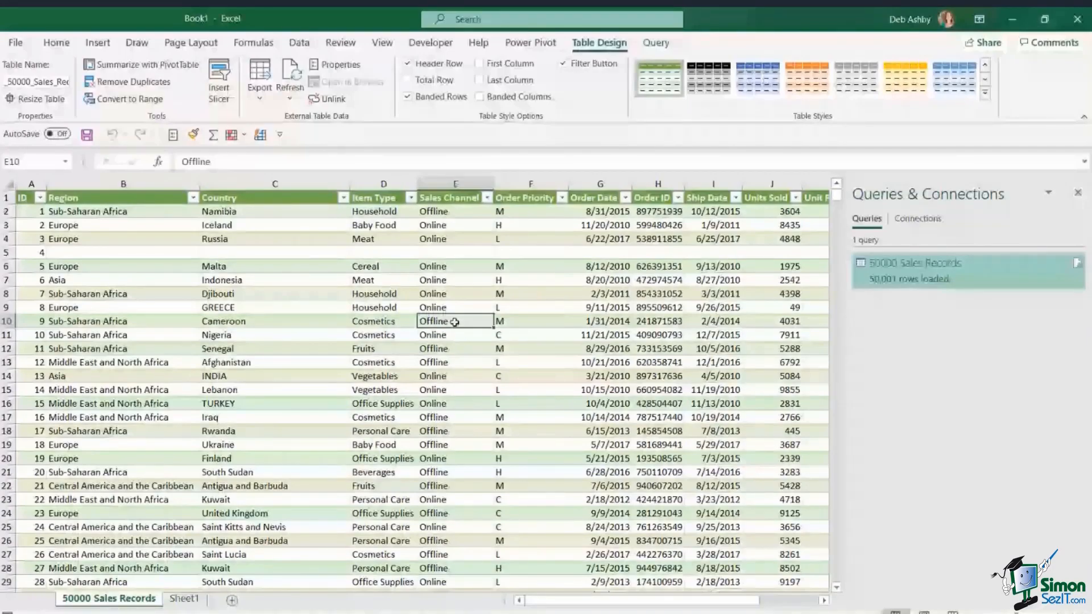
pyautogui.hotkey('ctrl', 'Up')
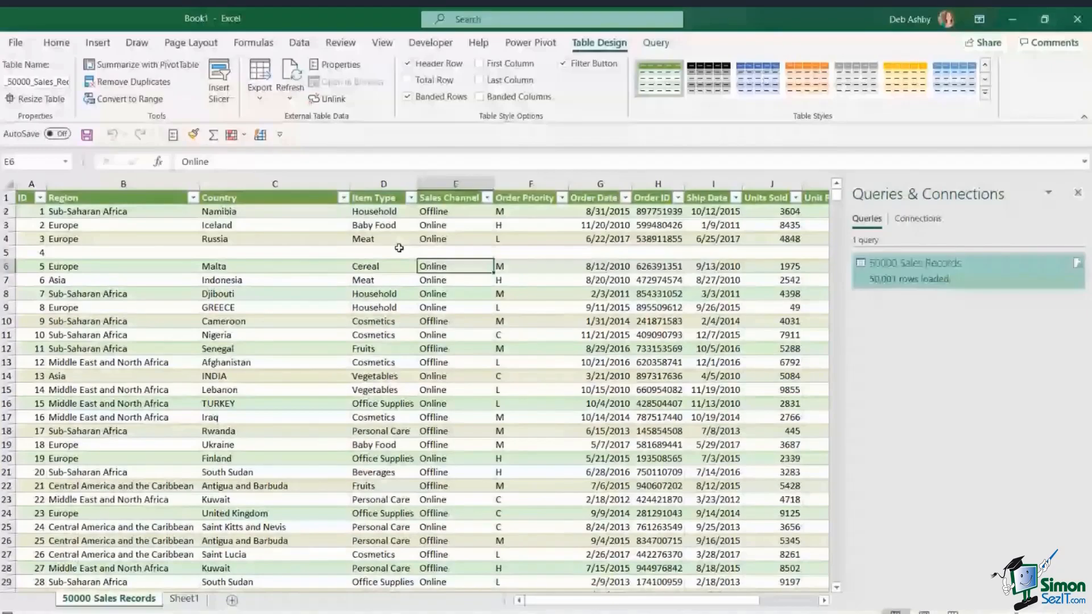
pyautogui.click(386, 263)
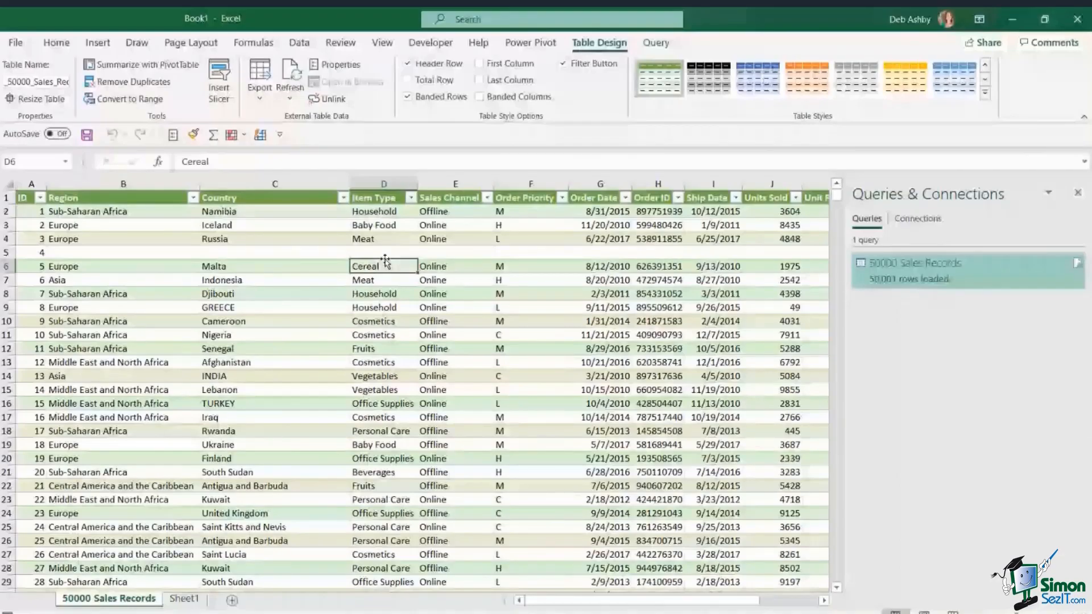
pyautogui.click(1066, 17)
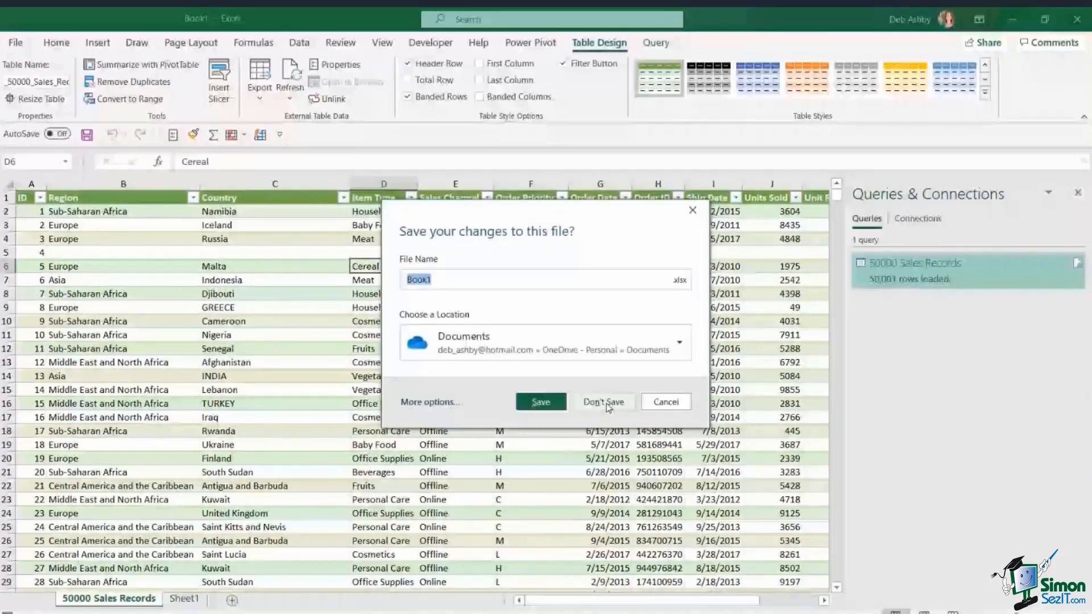
pyautogui.click(604, 402)
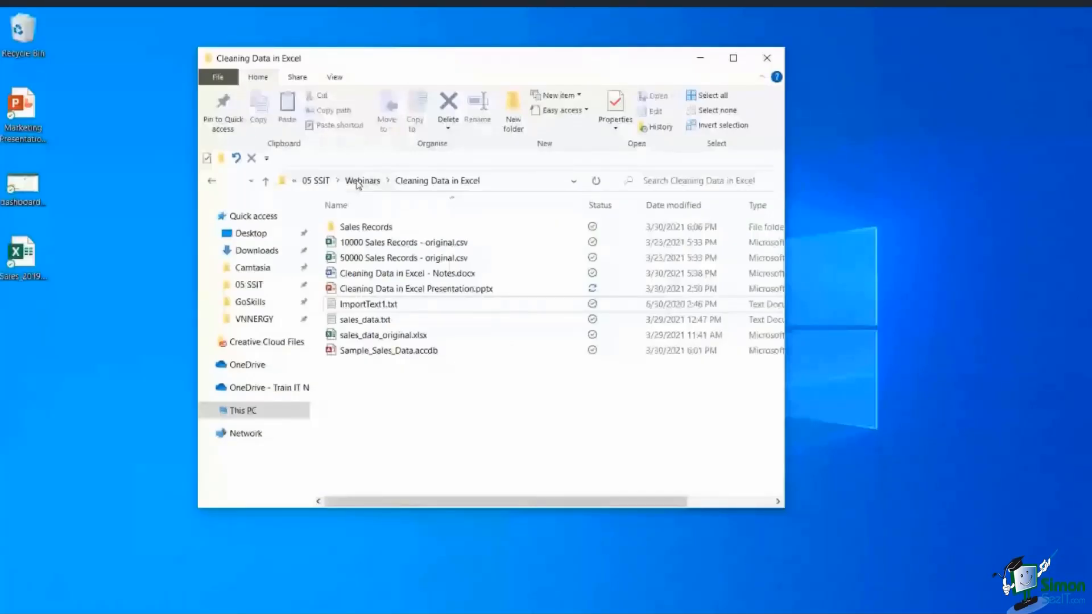
# Open the Sales Records folder inside Cleaning Data in Excel and look through its yearly sales workbooks
pyautogui.click(359, 182)
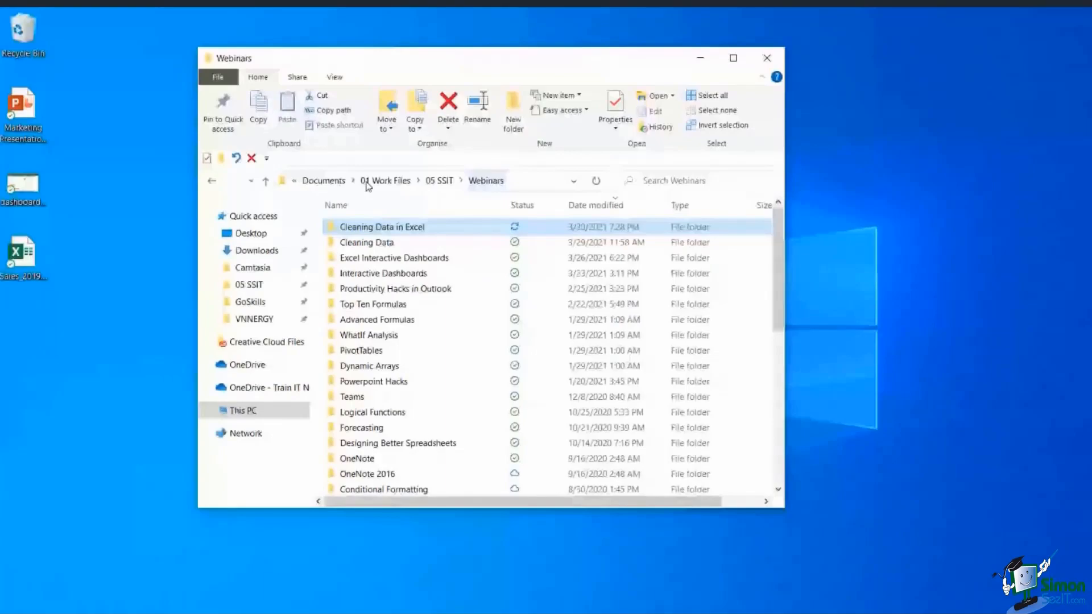
pyautogui.doubleClick(375, 226)
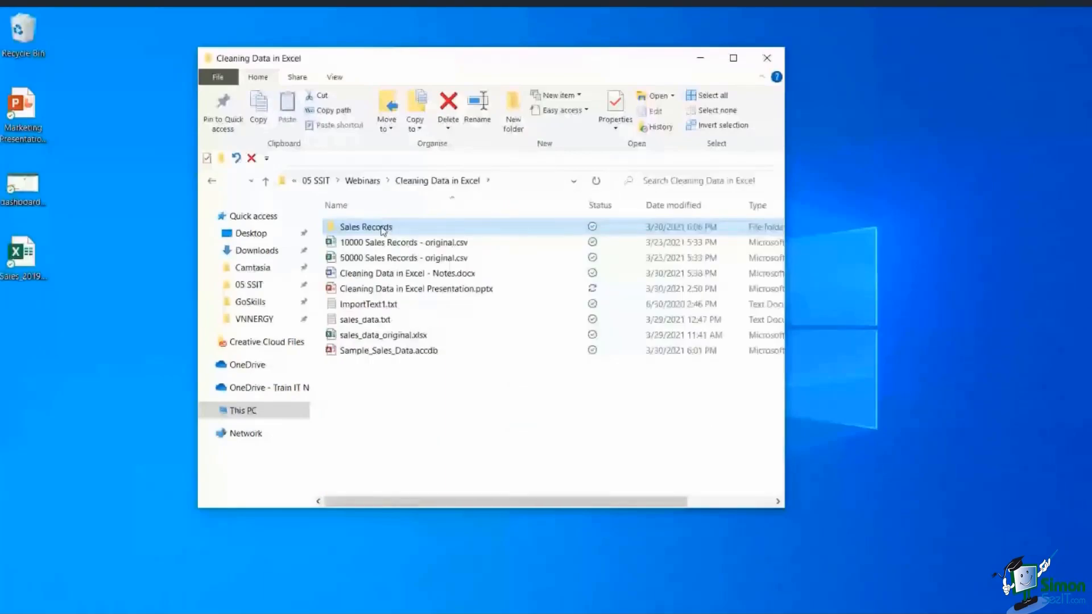
pyautogui.doubleClick(376, 227)
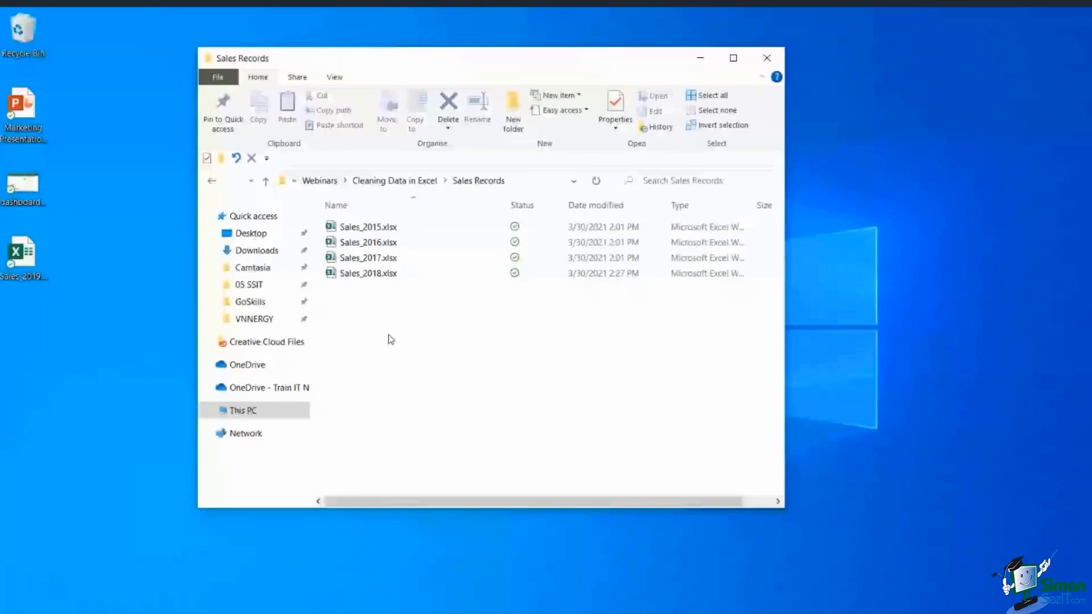
pyautogui.click(410, 228)
pyautogui.press('Down')
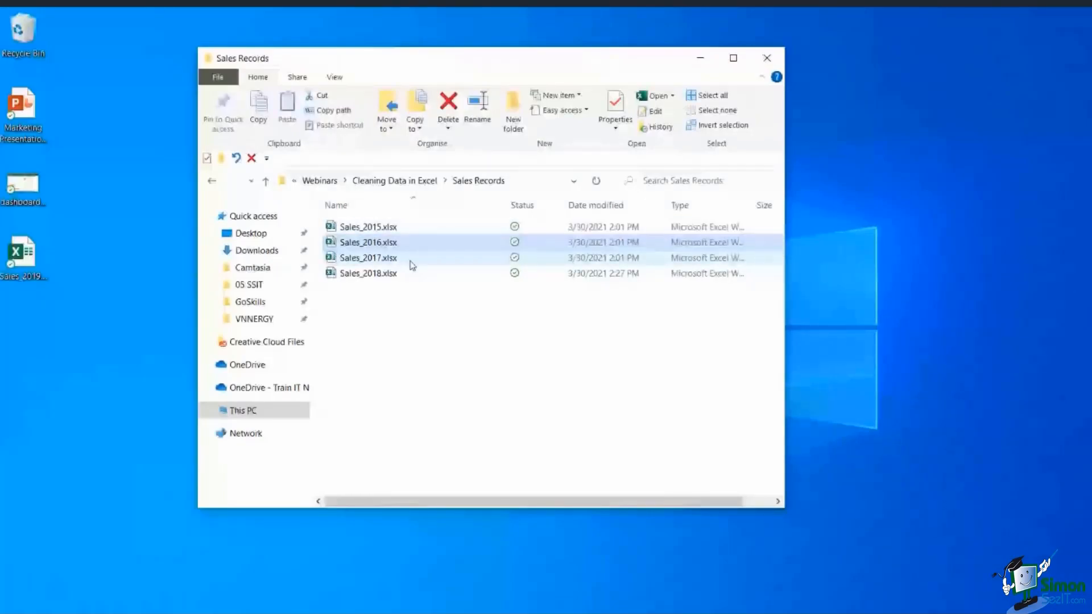
pyautogui.press('Down')
pyautogui.press('Down')
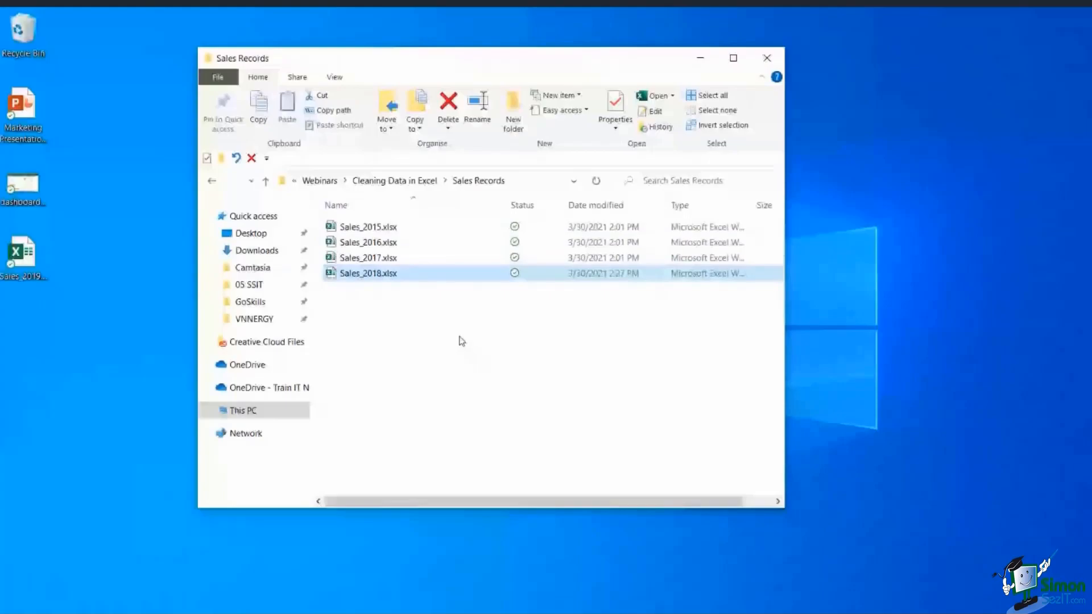
# Open Sales_2015.xlsx and examine its sales table, including the table's name and design settings
pyautogui.doubleClick(395, 229)
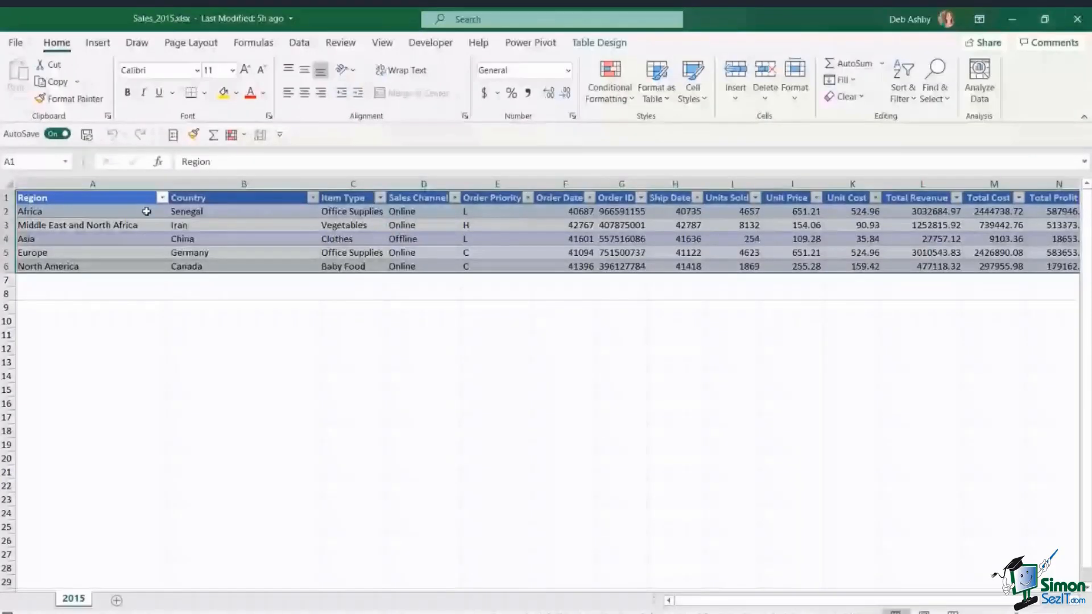
pyautogui.click(360, 227)
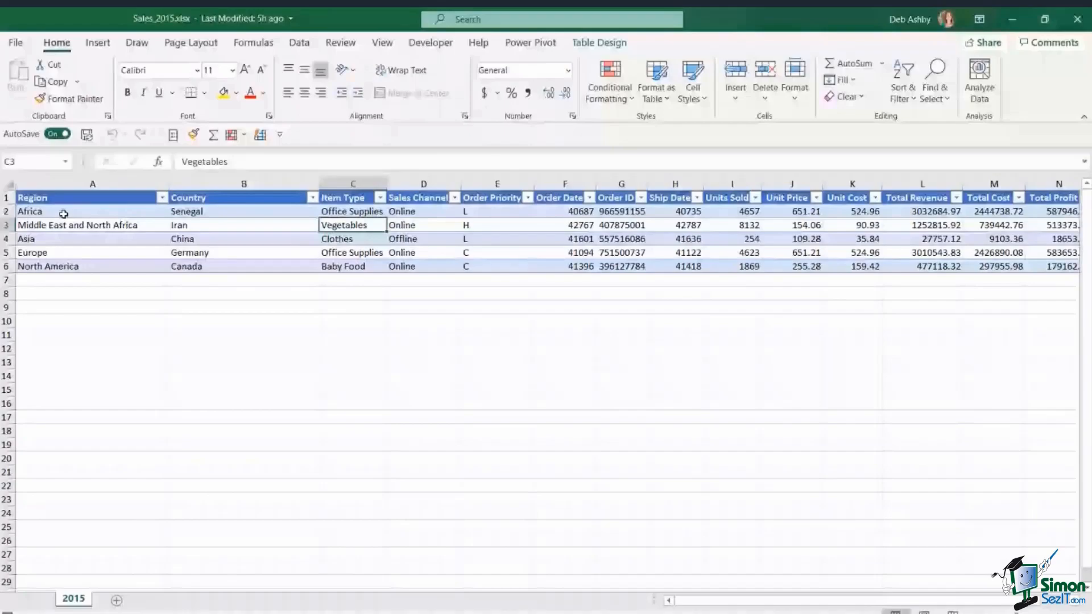
pyautogui.click(247, 227)
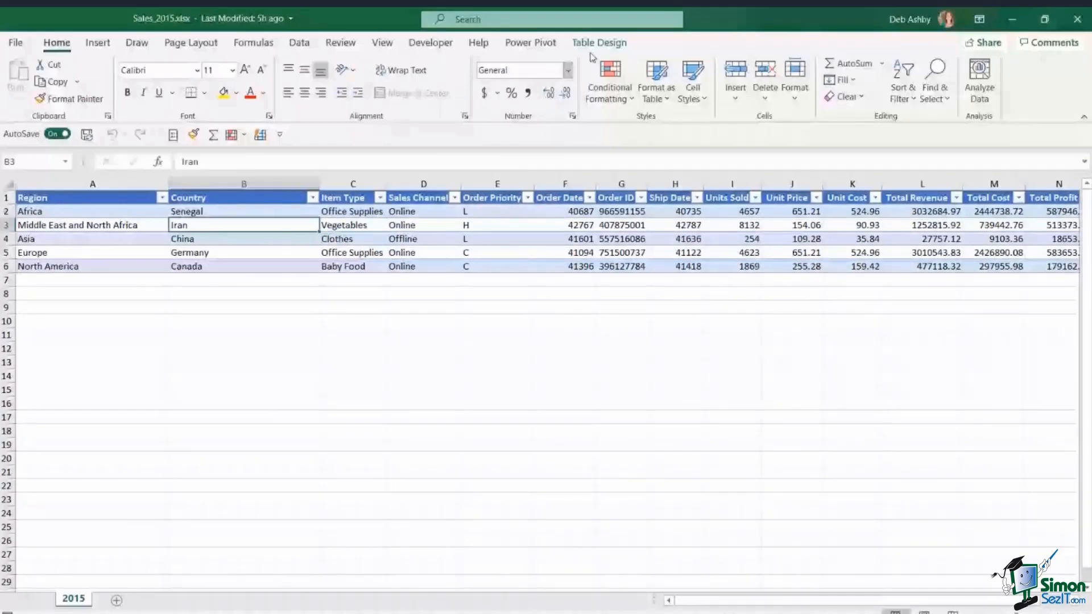
pyautogui.click(599, 42)
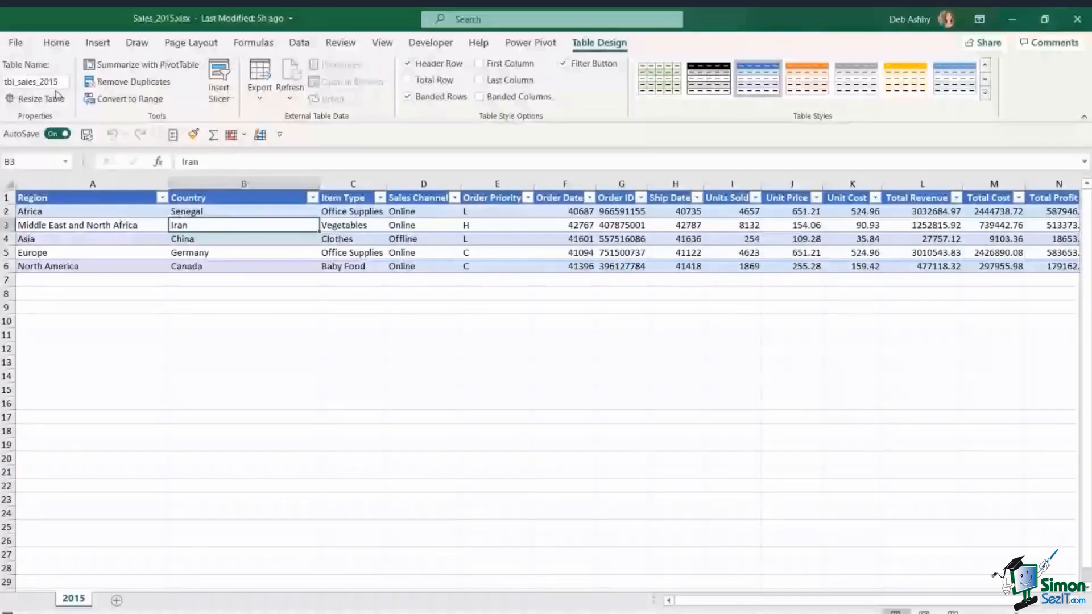
pyautogui.hotkey('alt', 'Tab')
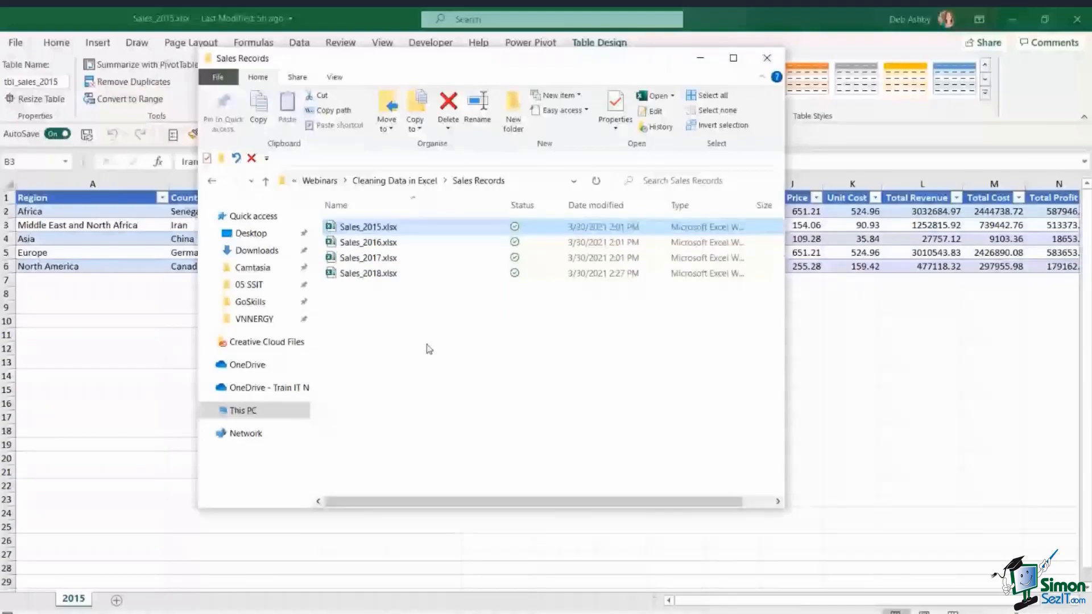
pyautogui.click(701, 59)
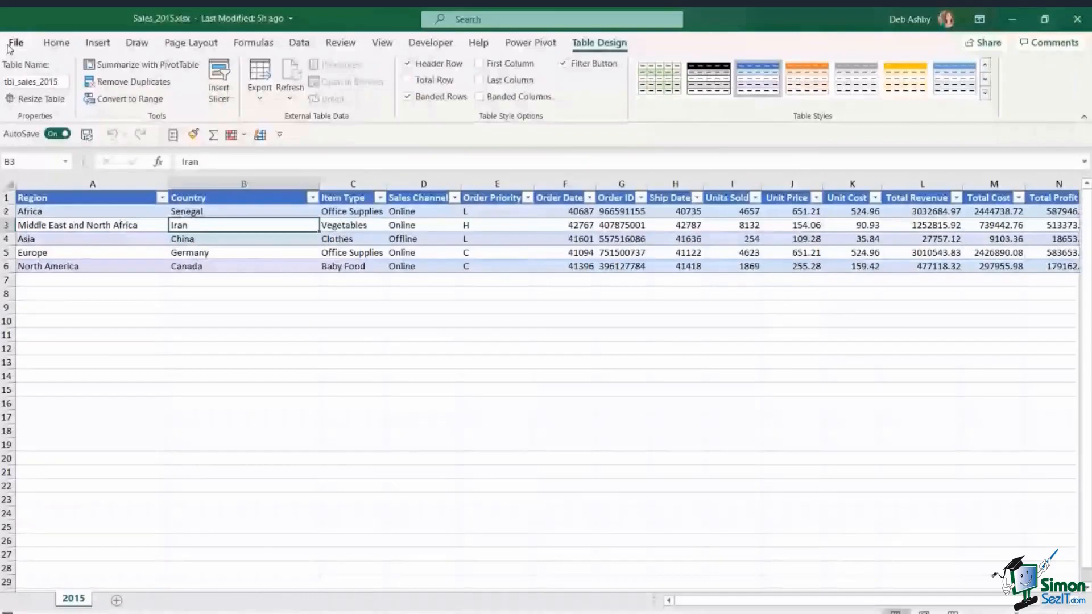
# Create a new blank workbook and start importing data from a folder
pyautogui.click(15, 43)
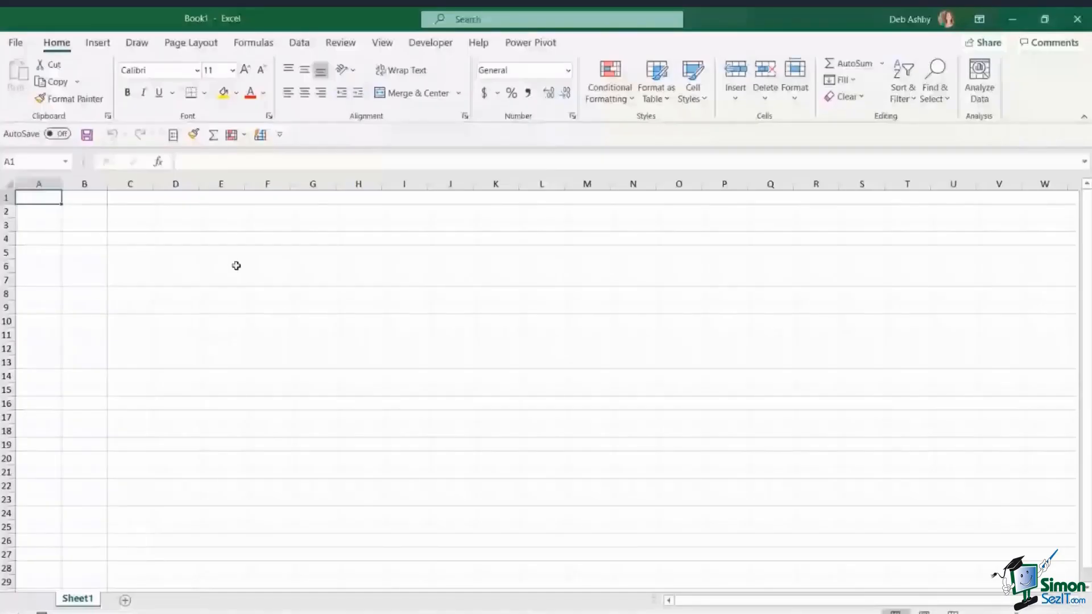
pyautogui.click(193, 266)
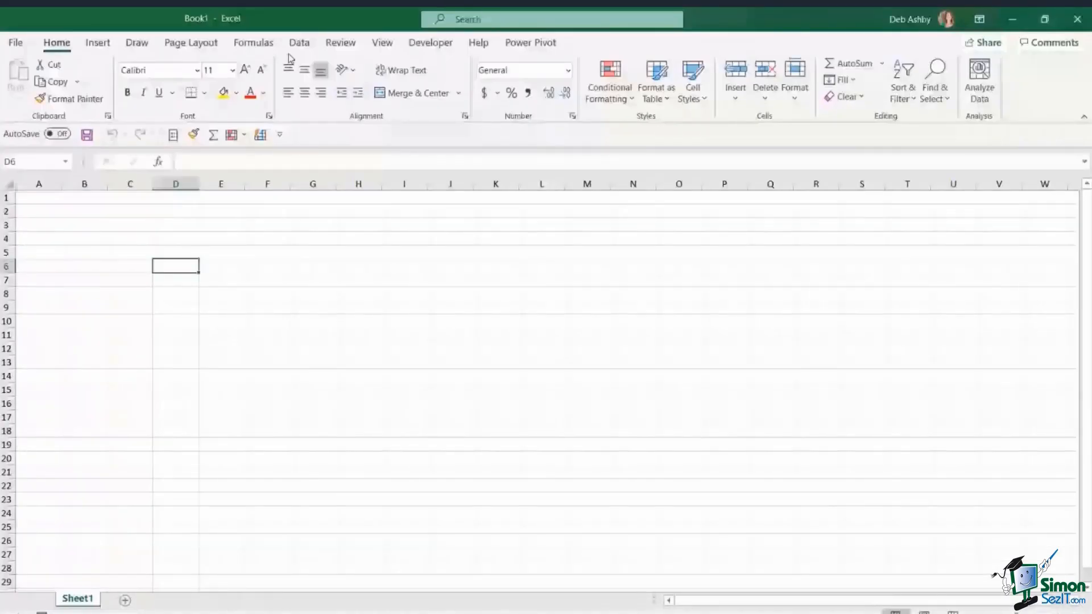
pyautogui.click(297, 43)
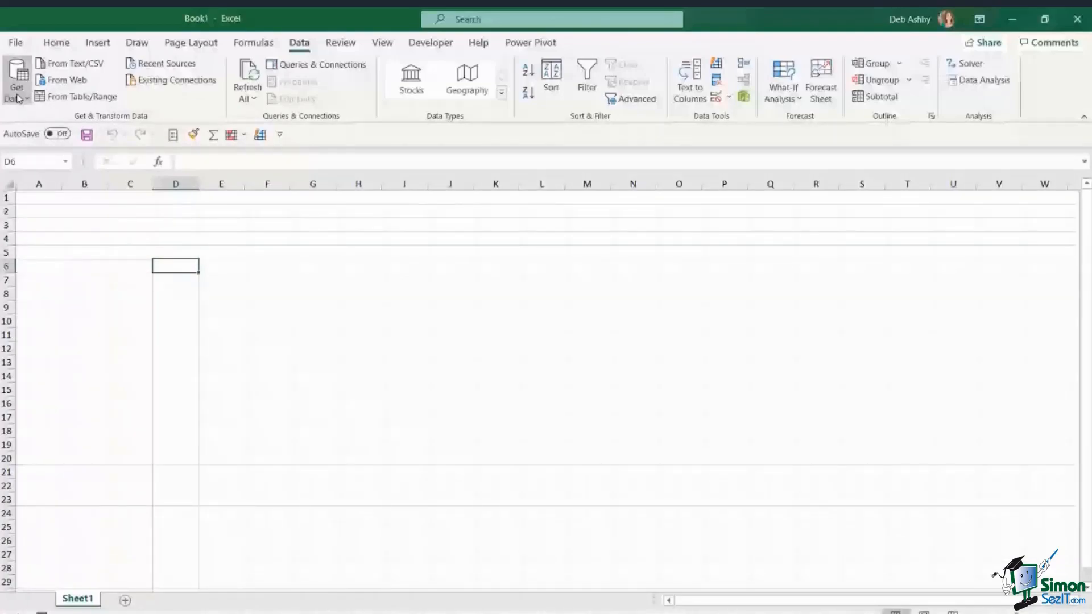
pyautogui.click(19, 98)
pyautogui.moveTo(33, 140)
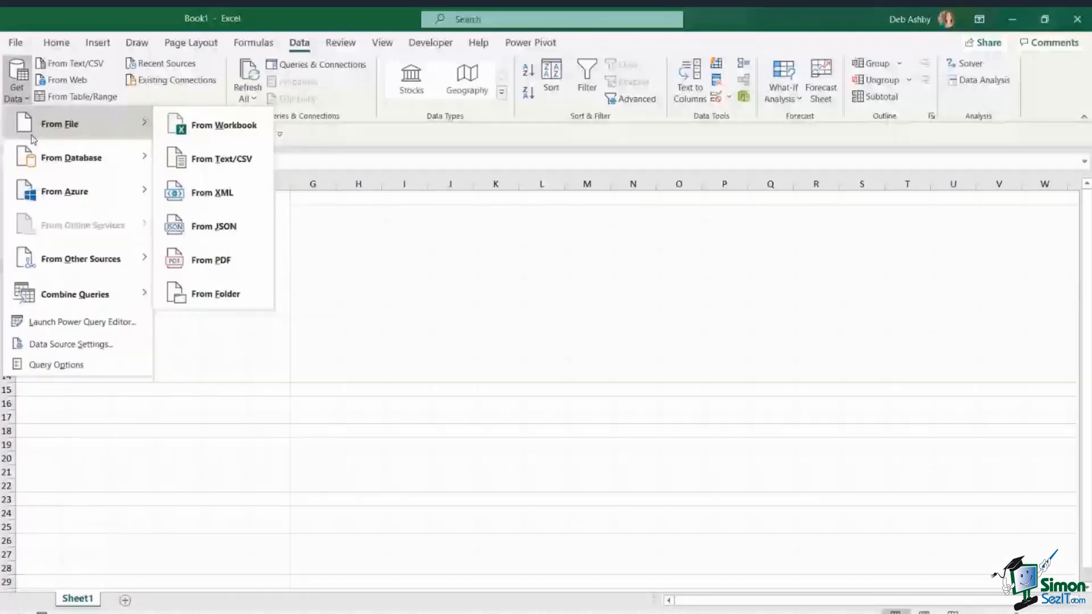
pyautogui.click(241, 140)
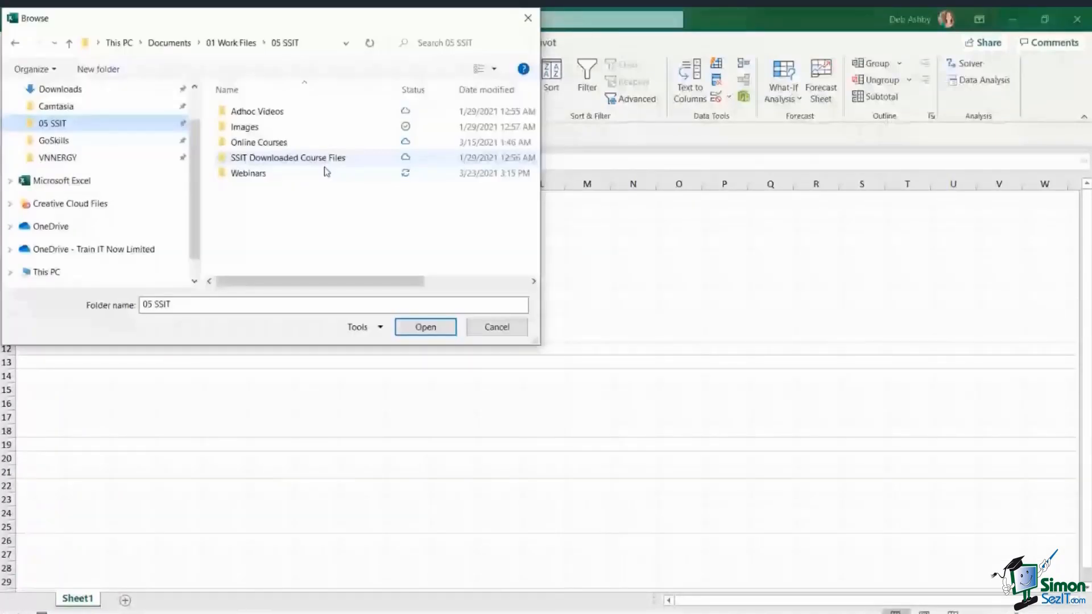
# Choose the Sales Records folder inside Webinars > Cleaning Data in Excel as the source and preview its files
pyautogui.doubleClick(249, 174)
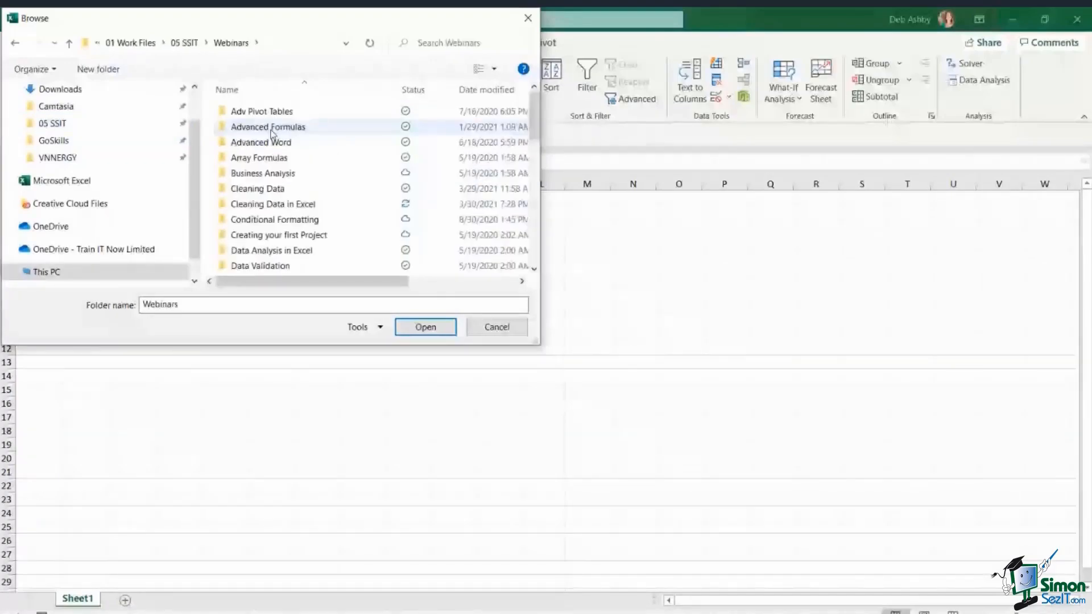
pyautogui.doubleClick(273, 204)
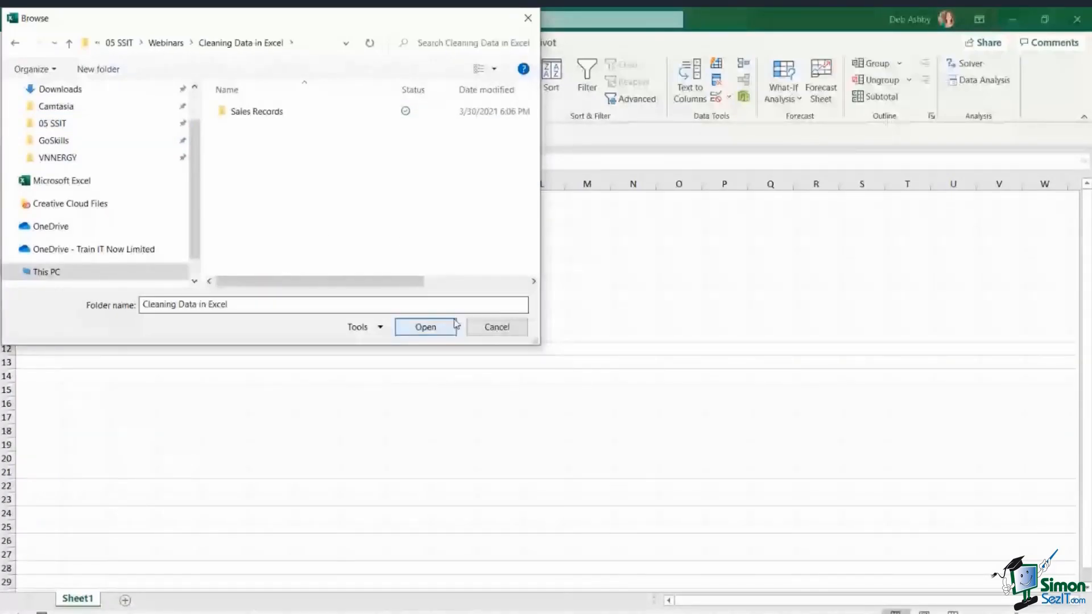
pyautogui.click(258, 116)
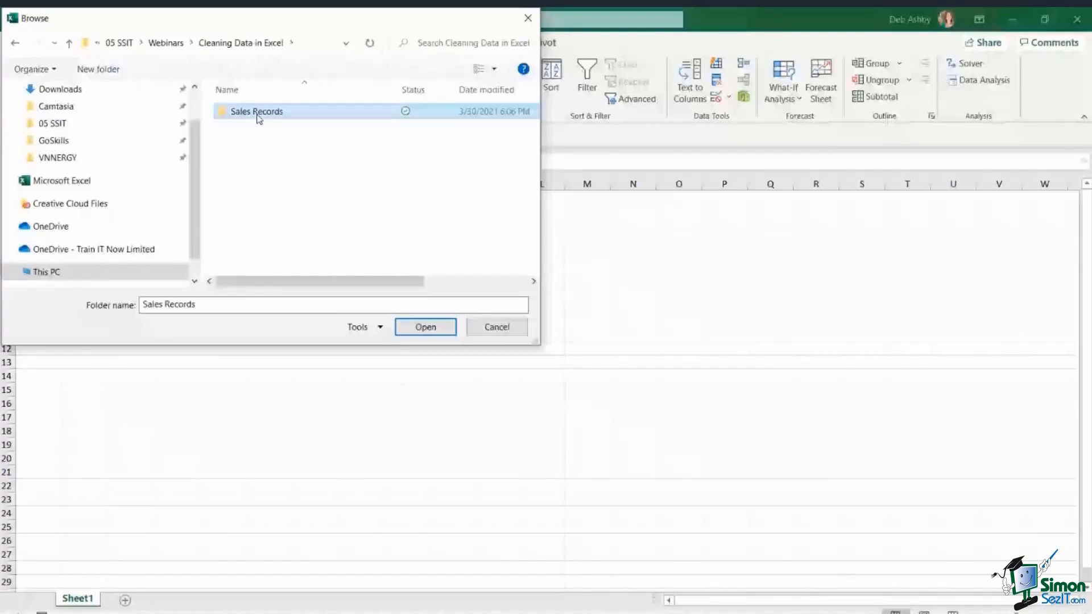
pyautogui.click(424, 329)
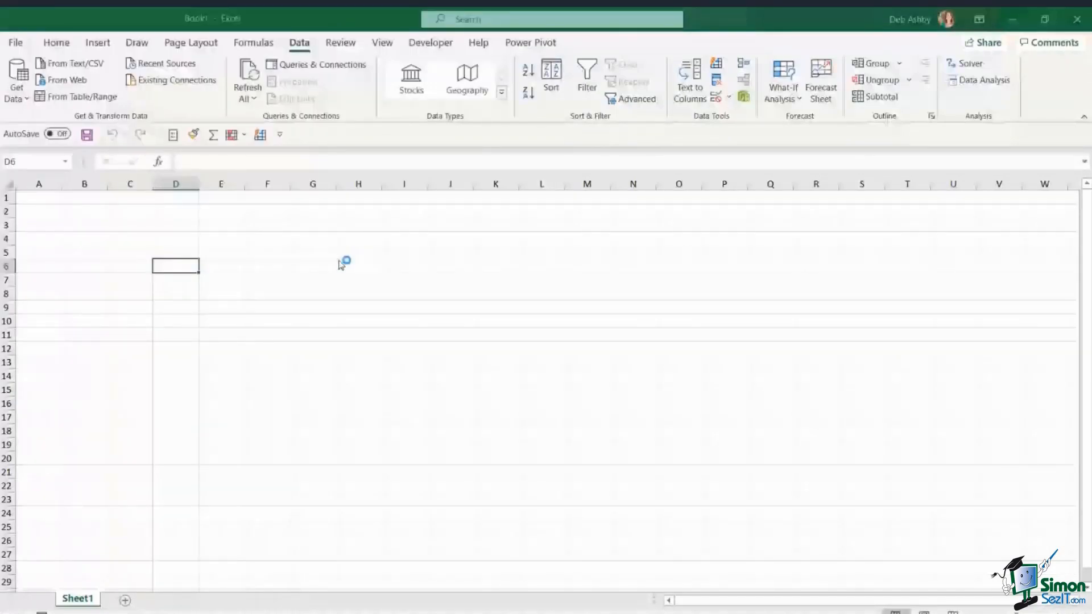
pyautogui.moveTo(570, 82); pyautogui.dragTo(518, 91)
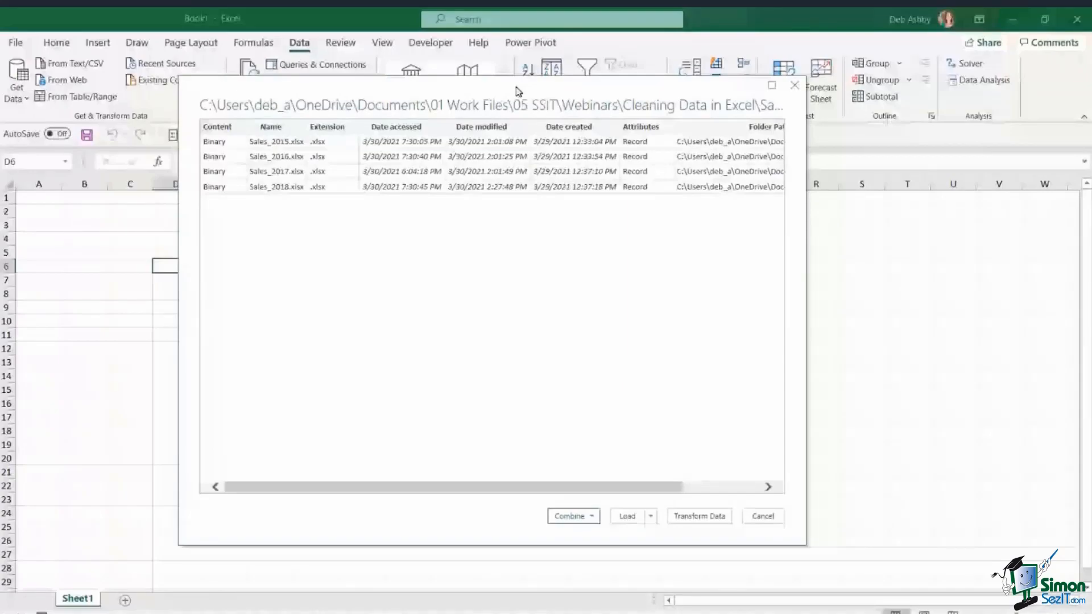
pyautogui.moveTo(516, 88); pyautogui.dragTo(516, 88)
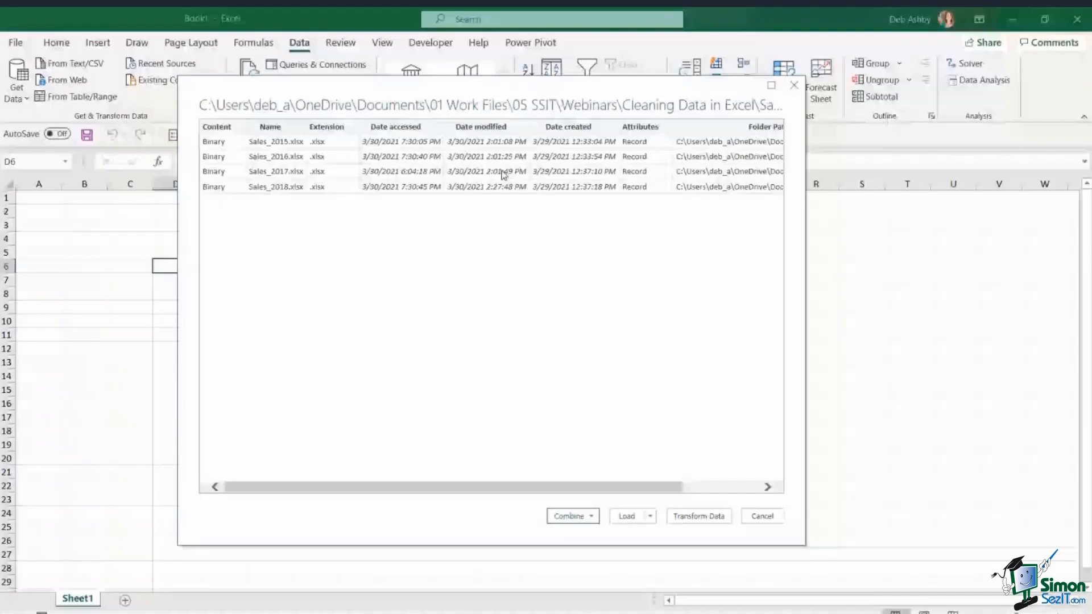
# Review the details of the previewed sales files and open the folder data for transformation in Power Query Editor
pyautogui.hscroll(3, 382, 176)
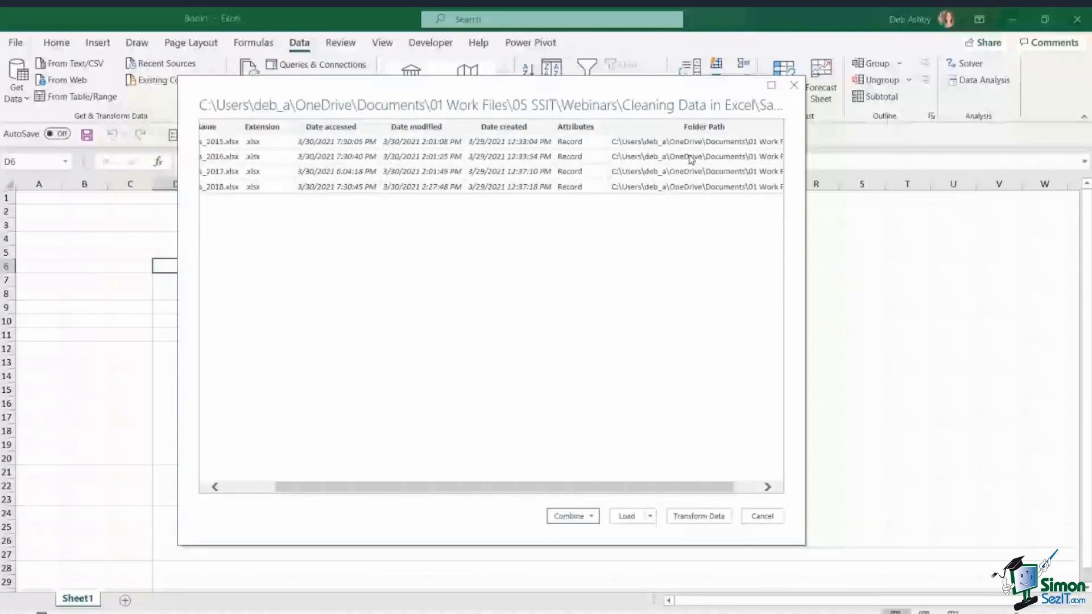
pyautogui.hscroll(-3, 468, 335)
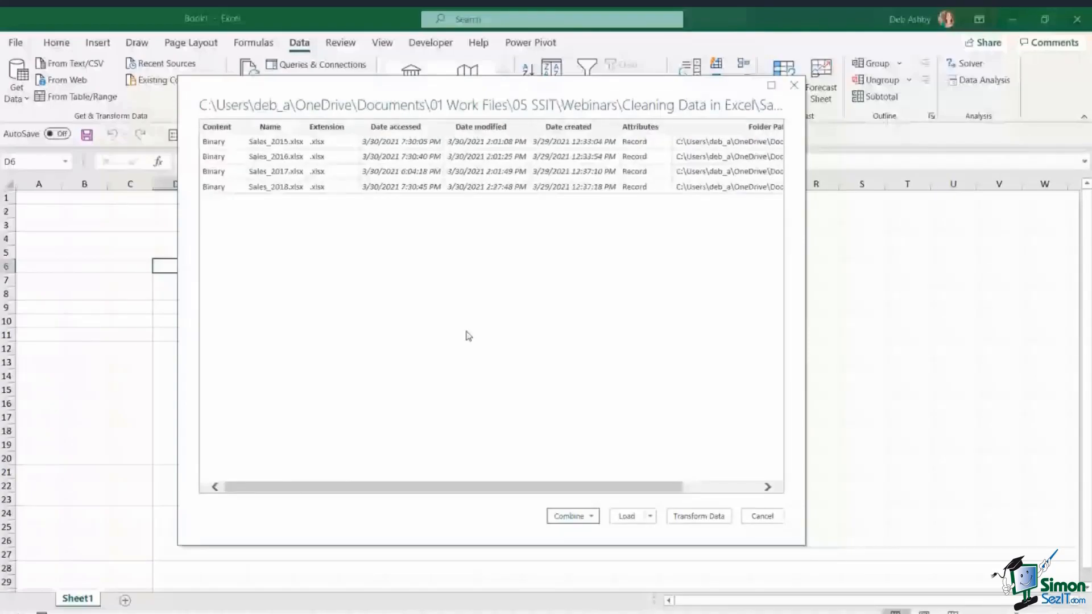
pyautogui.click(698, 519)
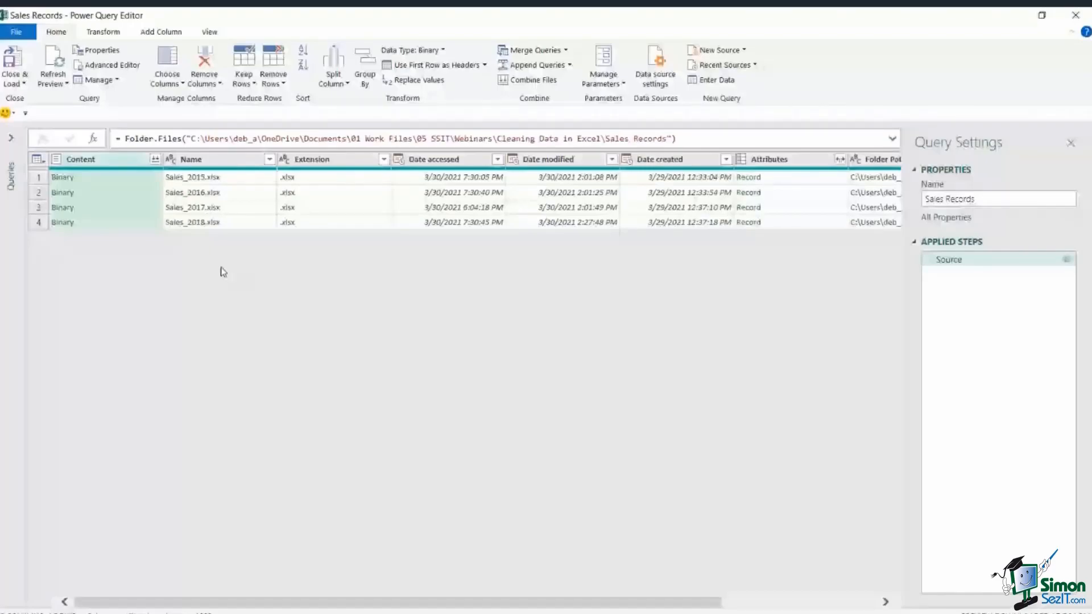
# Keep only the Content and Name columns in the Sales Records query, removing all other columns
pyautogui.click(320, 181)
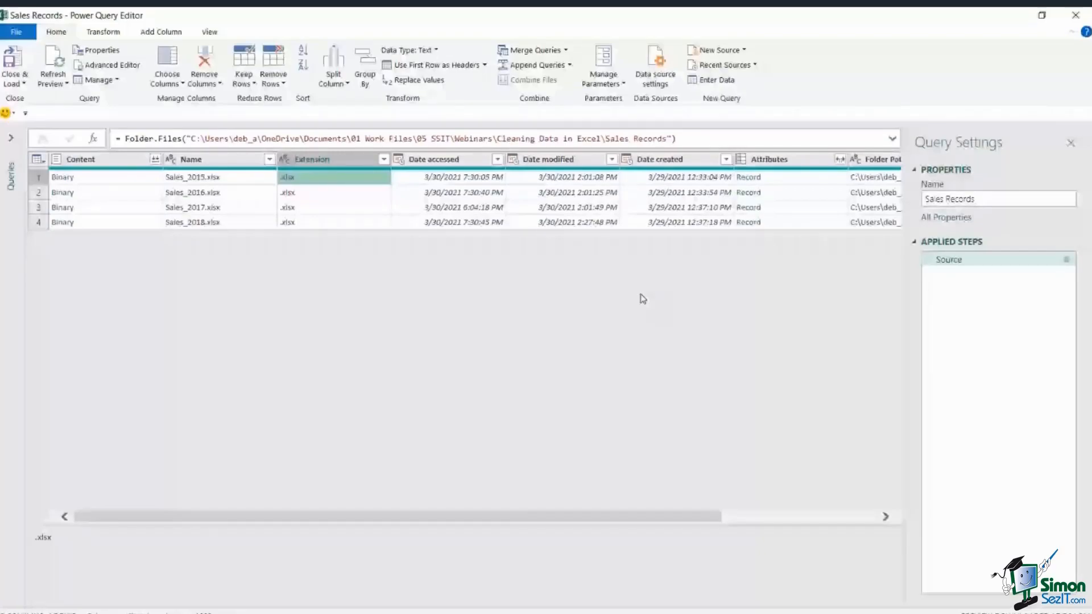
pyautogui.click(211, 182)
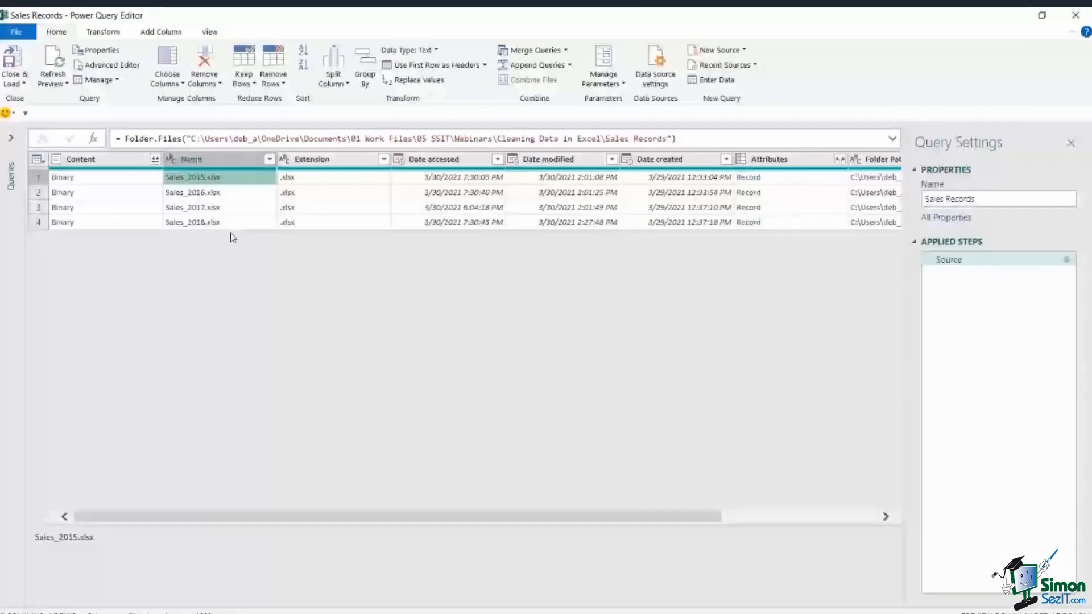
pyautogui.click(119, 160)
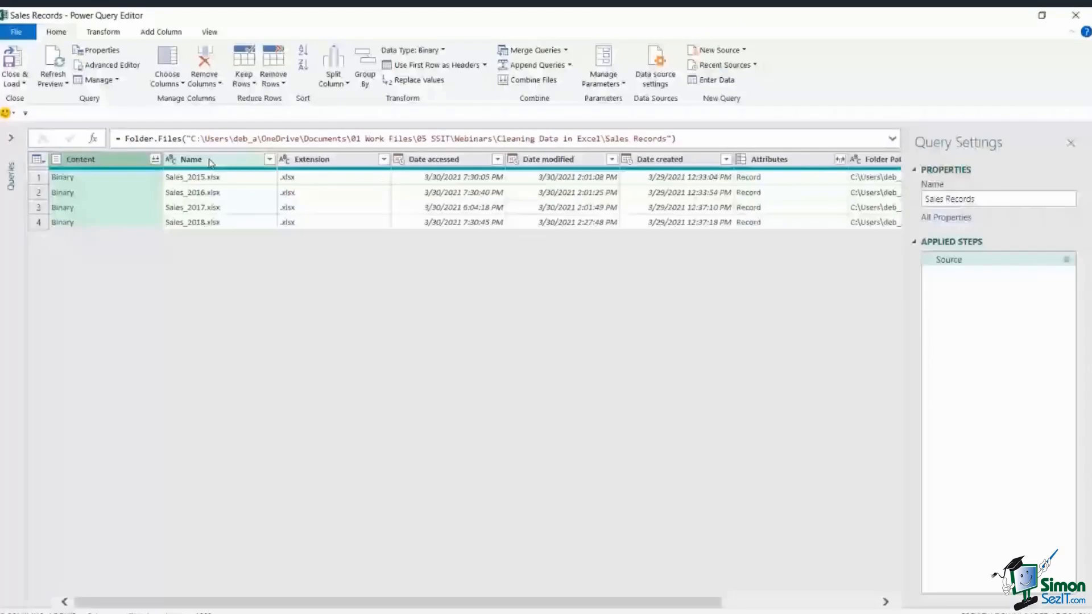
pyautogui.keyDown('ctrl'); pyautogui.click(211, 163); pyautogui.keyUp('ctrl')
pyautogui.rightClick(211, 162)
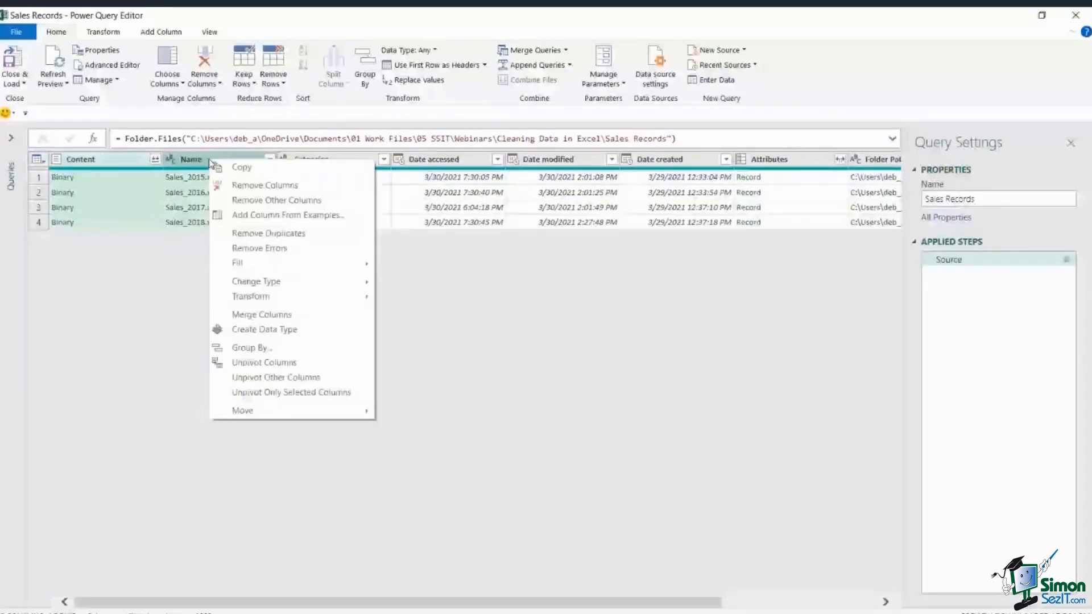
pyautogui.click(331, 207)
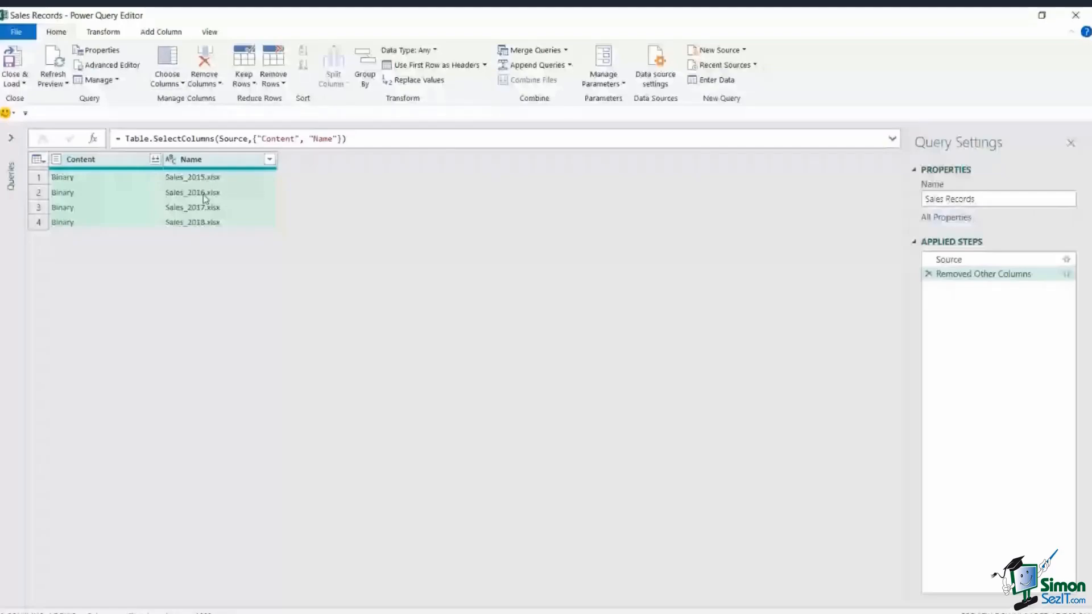
# Add a custom column named Tables with the formula =Excel.Workbook([Content])
pyautogui.click(169, 33)
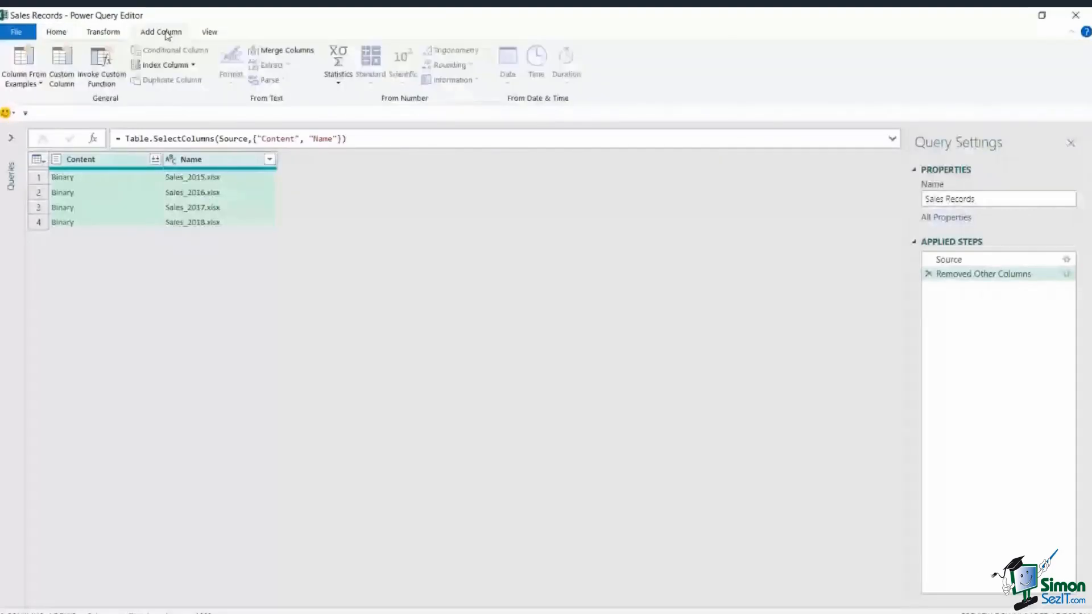
pyautogui.click(61, 64)
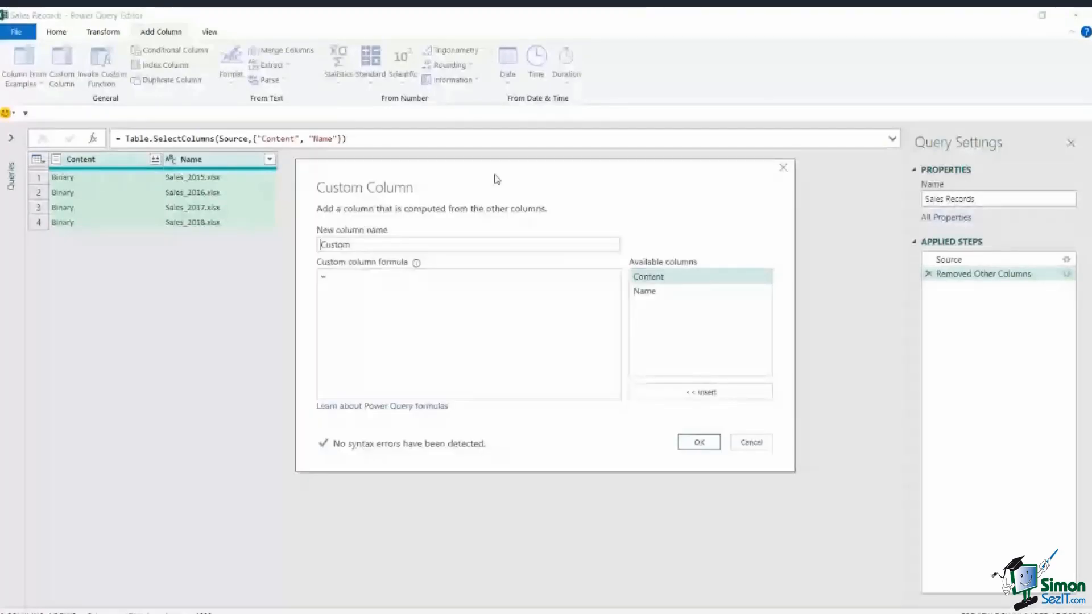
pyautogui.write('Tables')
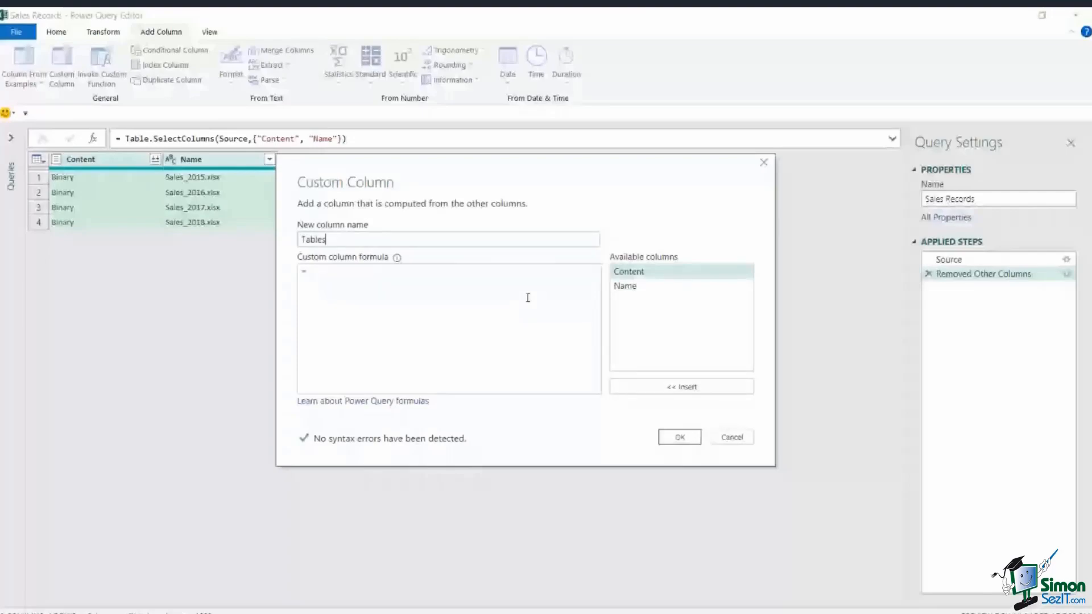
pyautogui.click(527, 298)
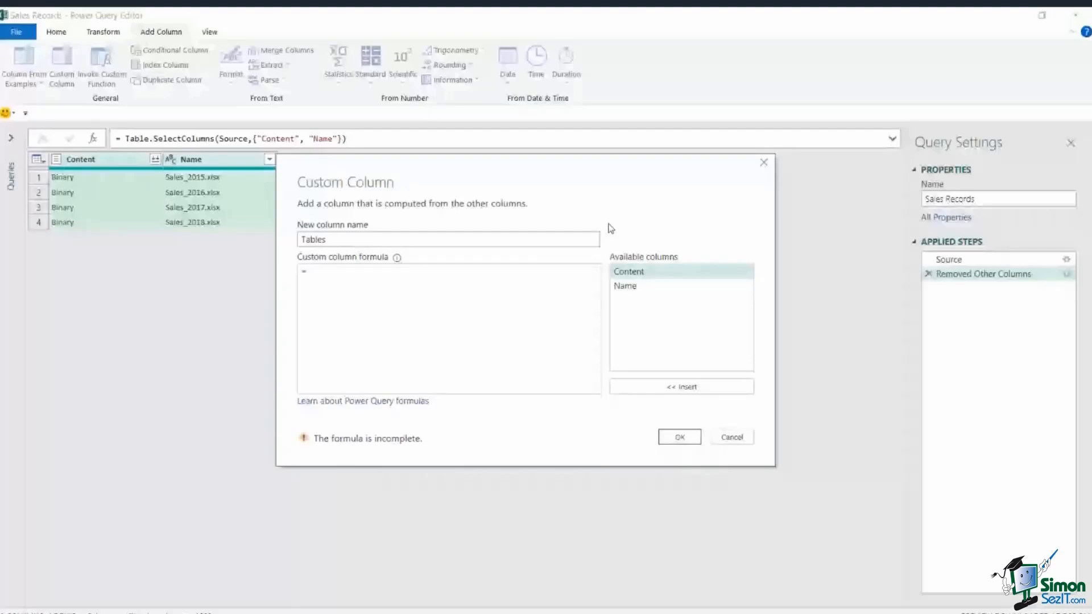
pyautogui.write('Ex')
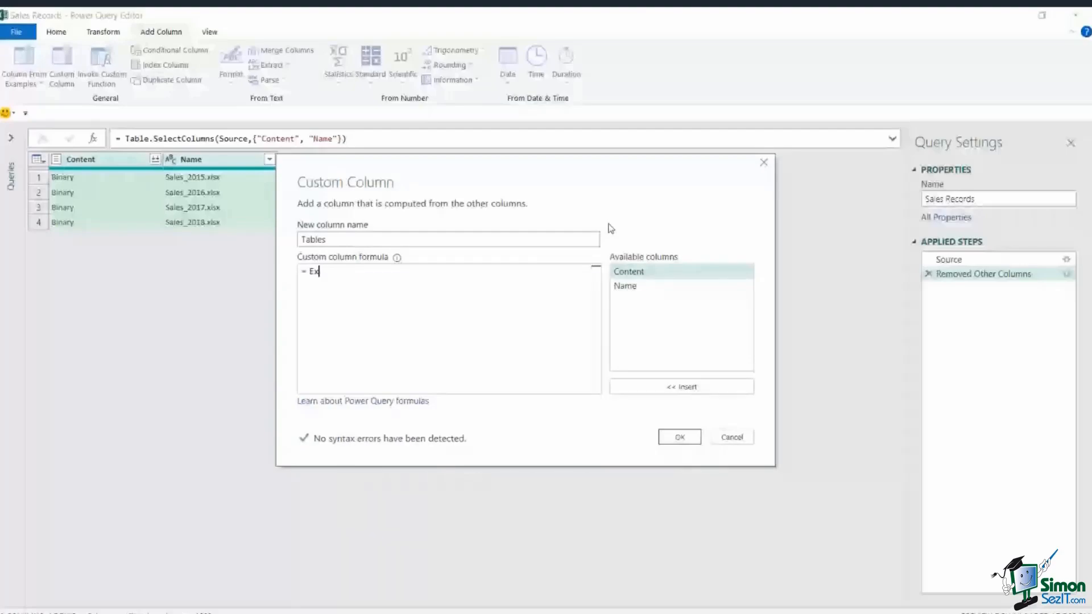
pyautogui.write('ce')
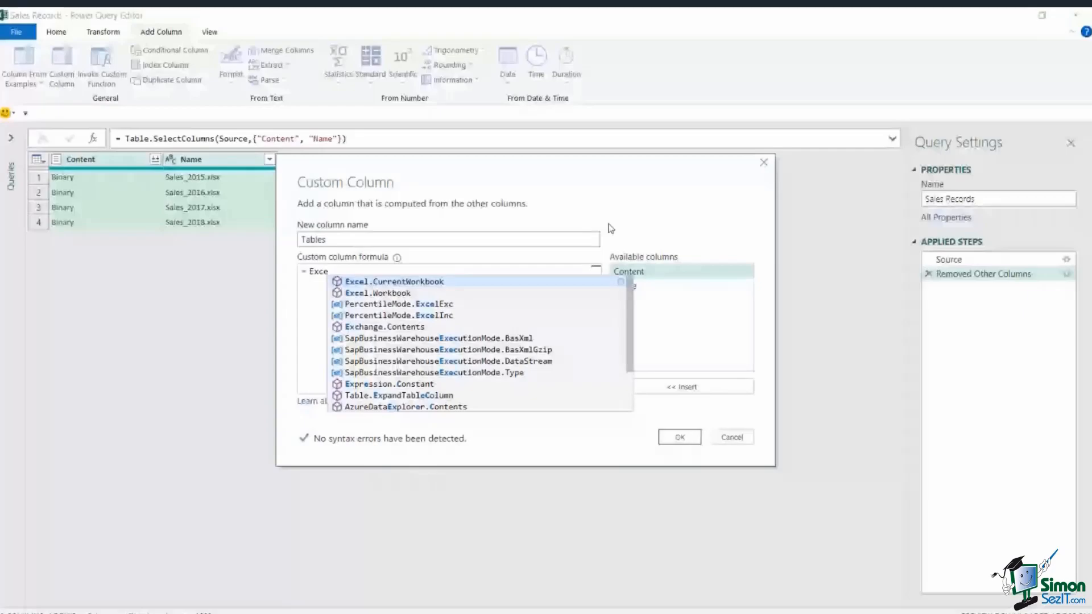
pyautogui.click(385, 293)
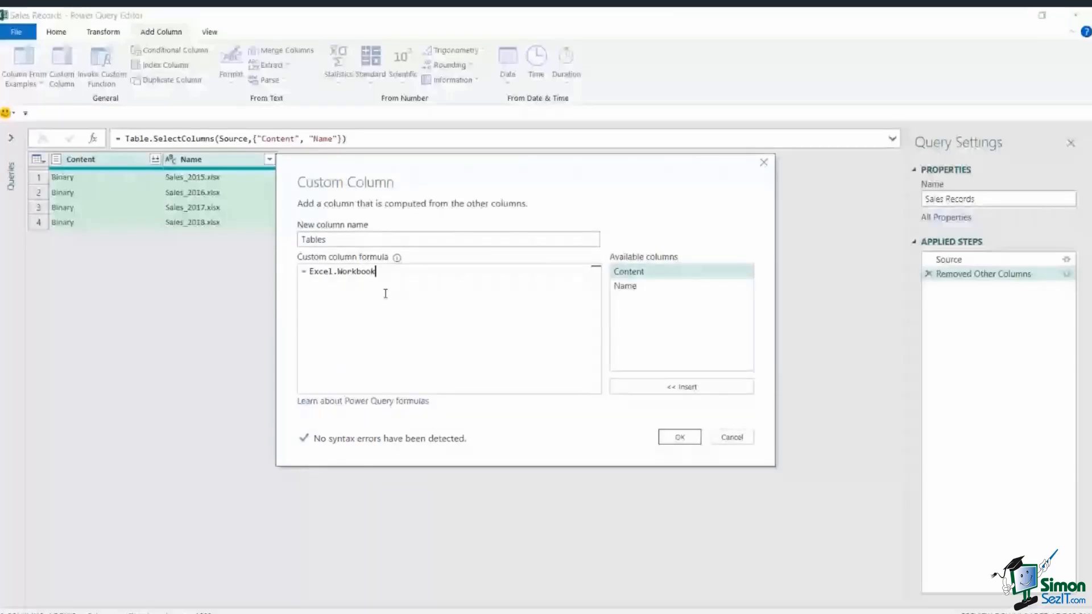
pyautogui.write('([Content')
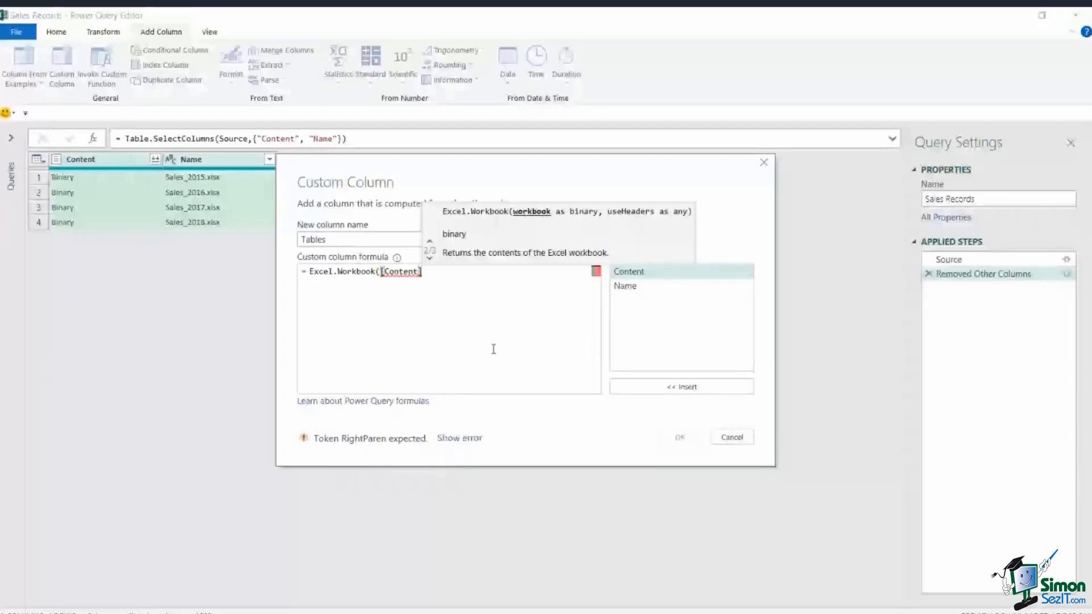
pyautogui.write(')')
pyautogui.click(689, 439)
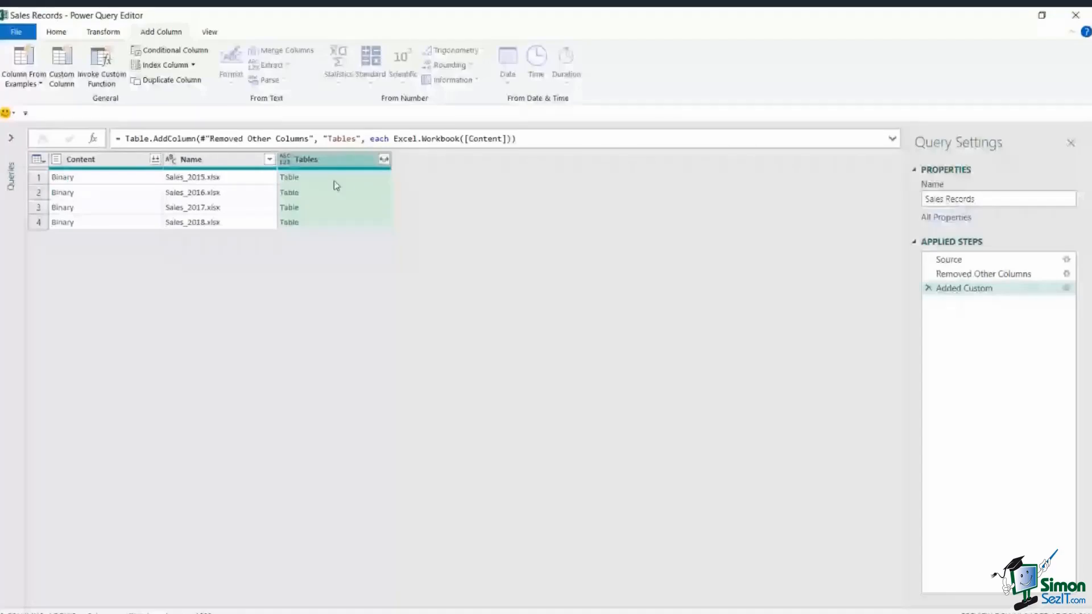
# Expand the Tables column into all its fields without using the original column name as prefix
pyautogui.click(385, 160)
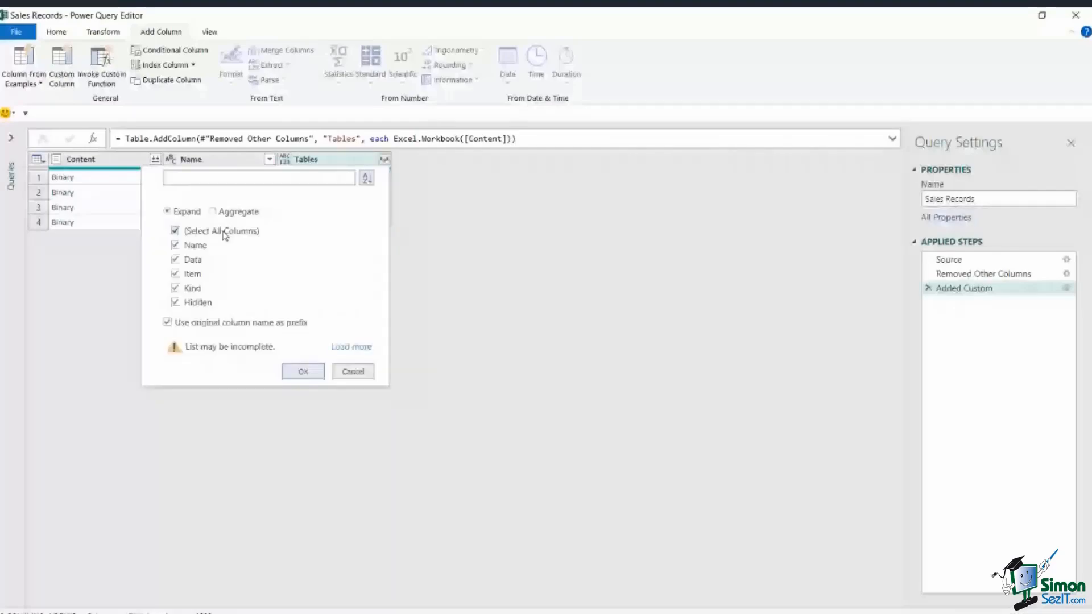
pyautogui.click(167, 323)
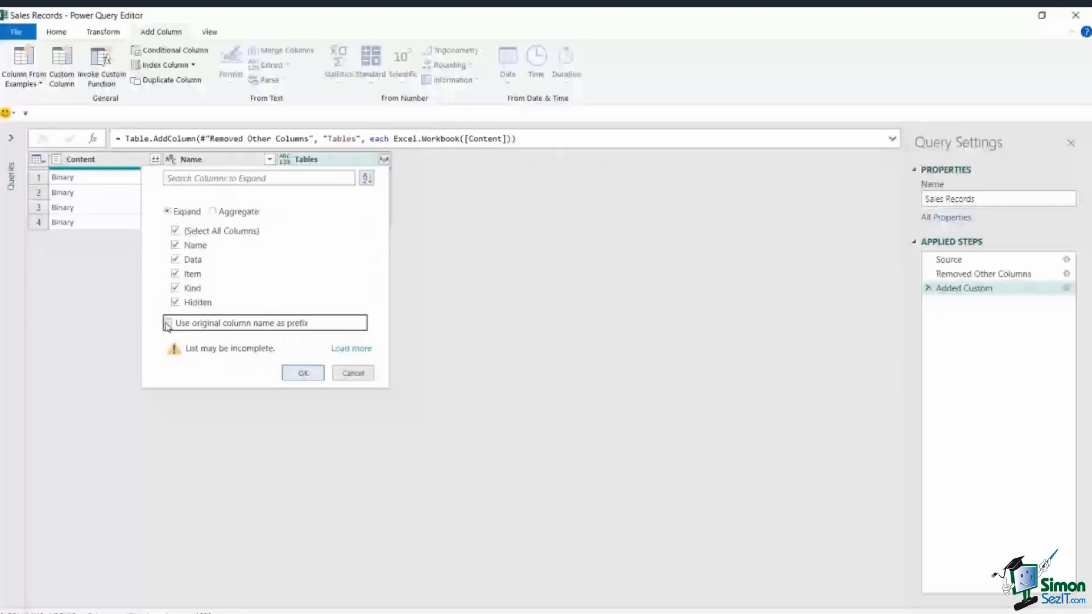
pyautogui.click(303, 373)
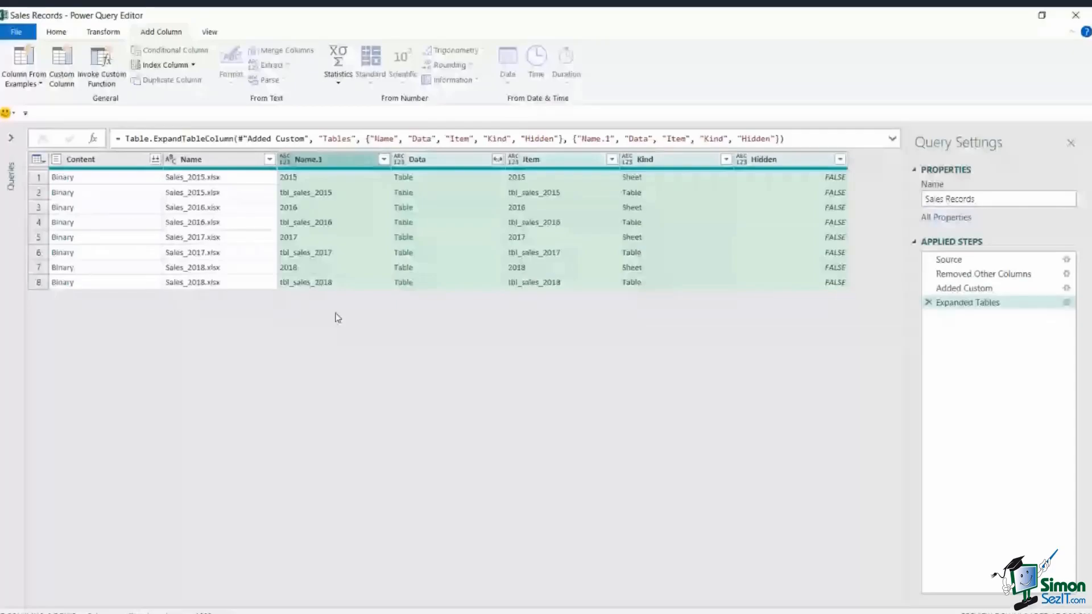
# Compare the Sheet and Table entries in the Kind column and filter it to keep only Table rows
pyautogui.click(644, 181)
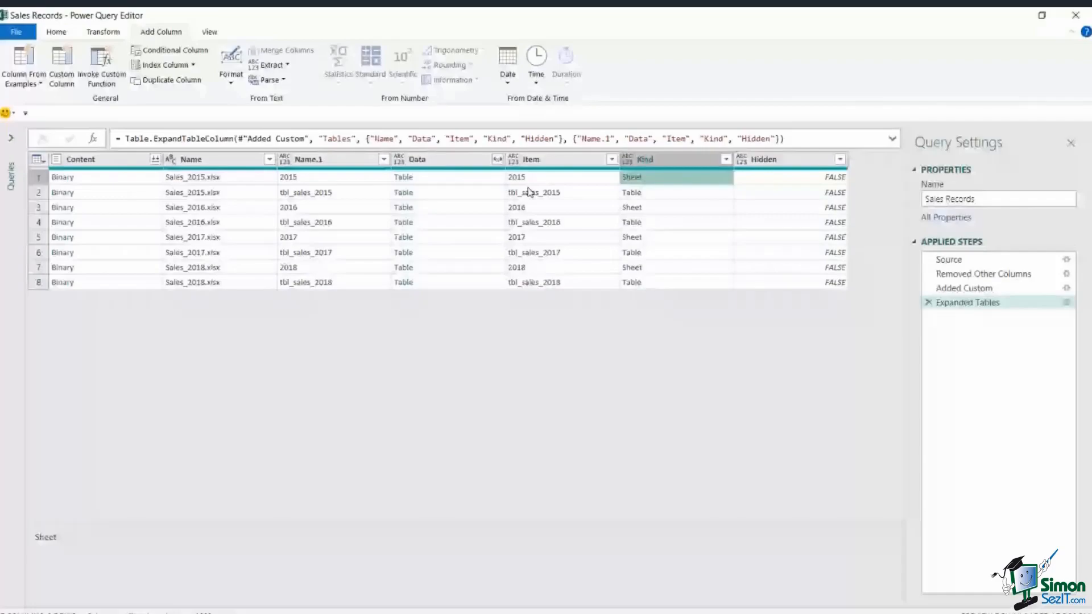
pyautogui.press('Down')
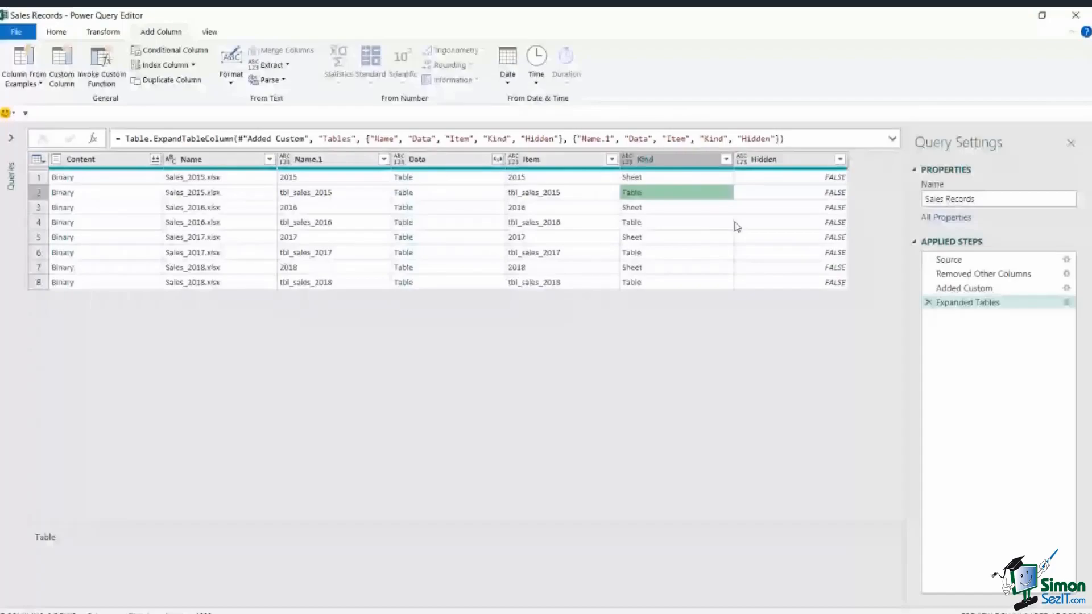
pyautogui.press('Down')
pyautogui.press('Down')
pyautogui.press('Down')
pyautogui.press('Down')
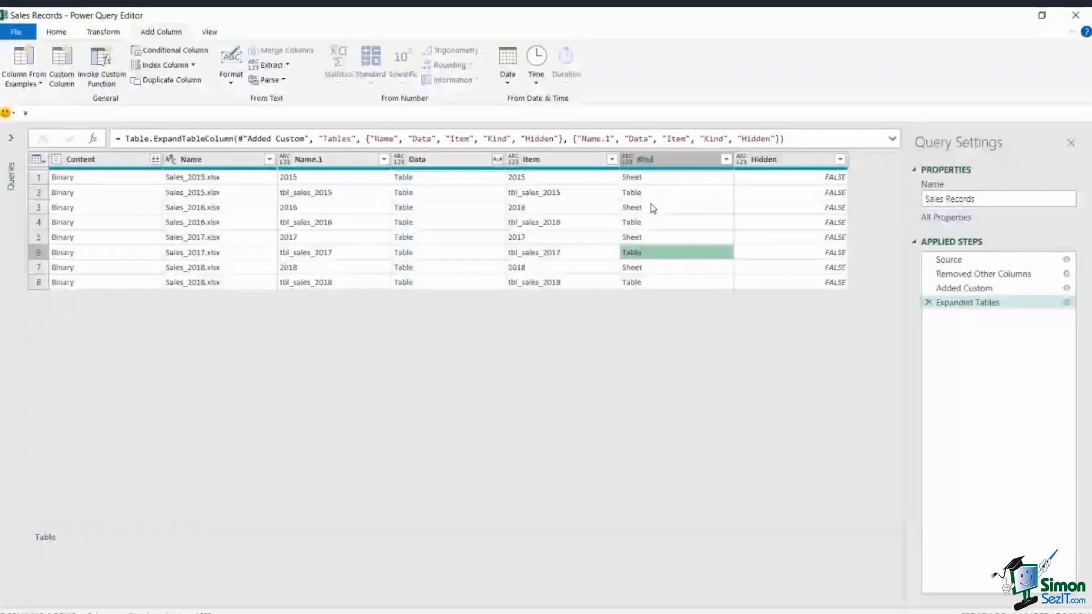
pyautogui.click(727, 160)
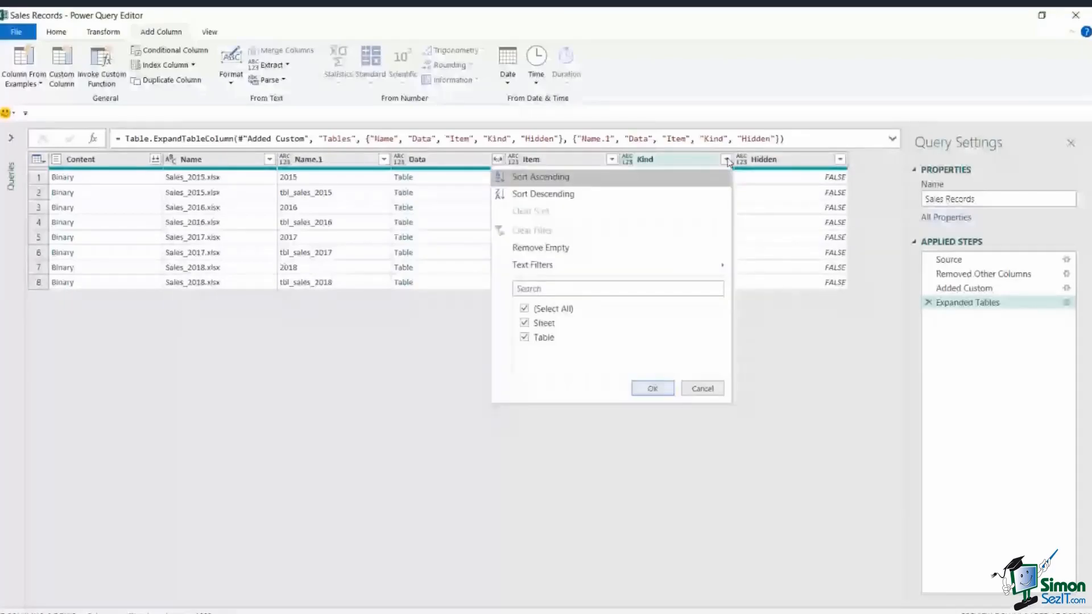
pyautogui.click(652, 388)
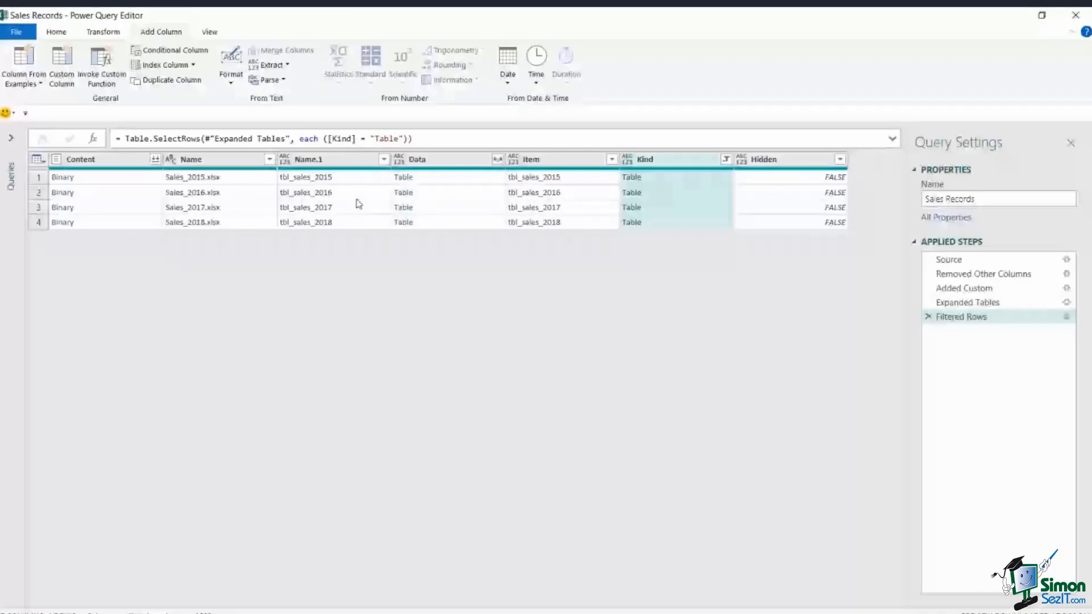
# Keep only the Name.1 and Data columns, and expand Data into all its sales fields without a prefix
pyautogui.click(299, 160)
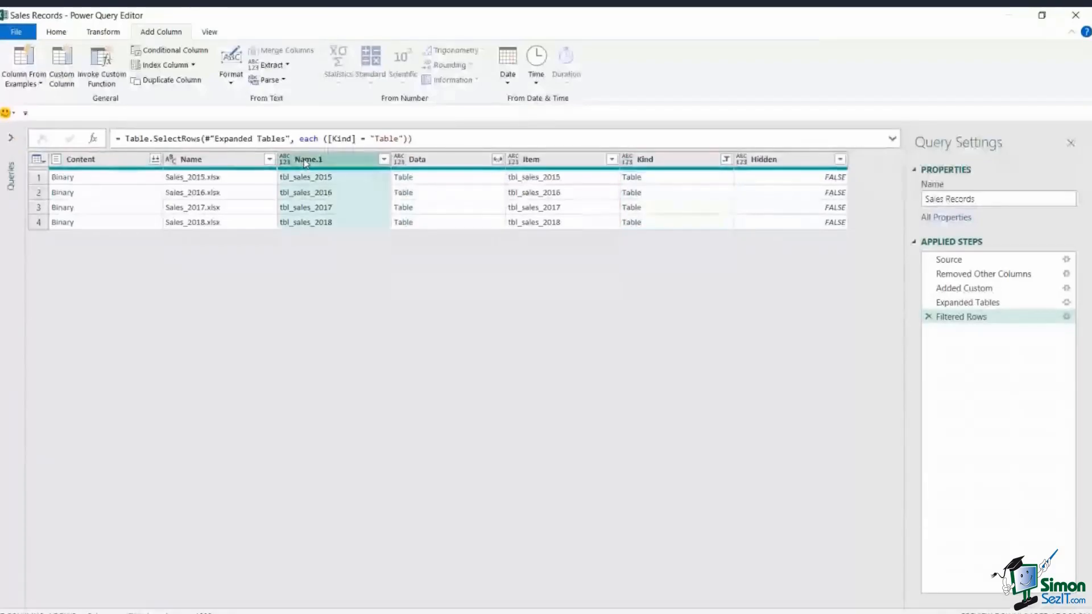
pyautogui.keyDown('ctrl'); pyautogui.click(445, 163); pyautogui.keyUp('ctrl')
pyautogui.rightClick(444, 161)
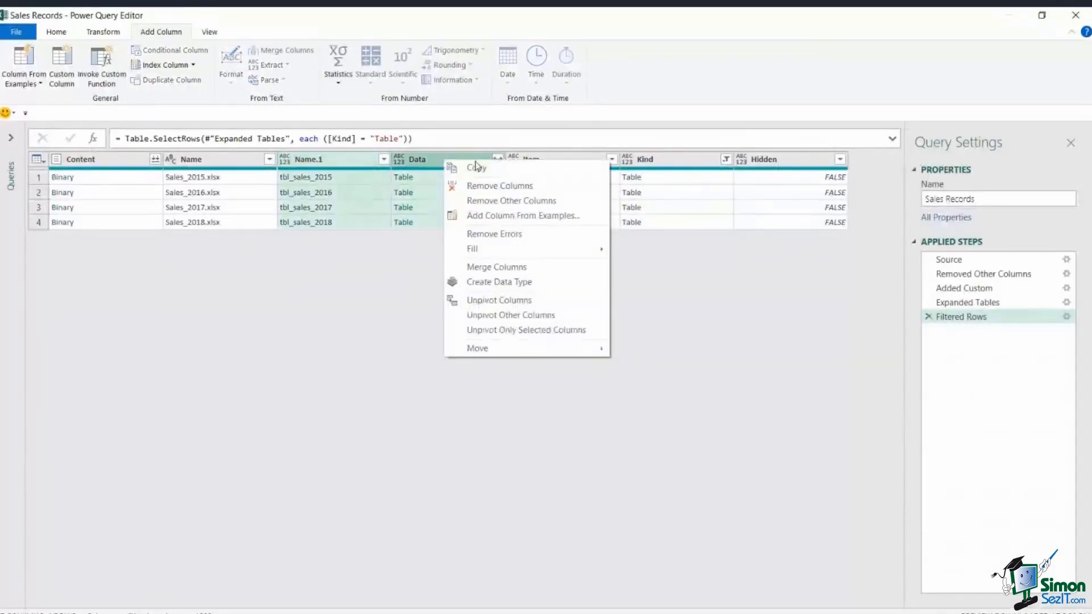
pyautogui.click(505, 201)
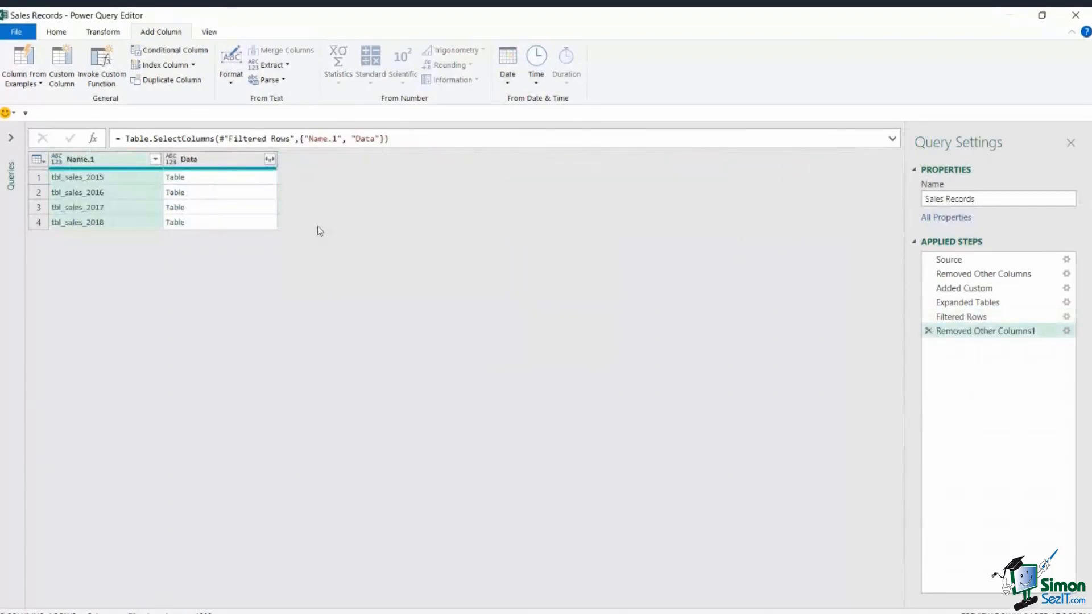
pyautogui.click(270, 160)
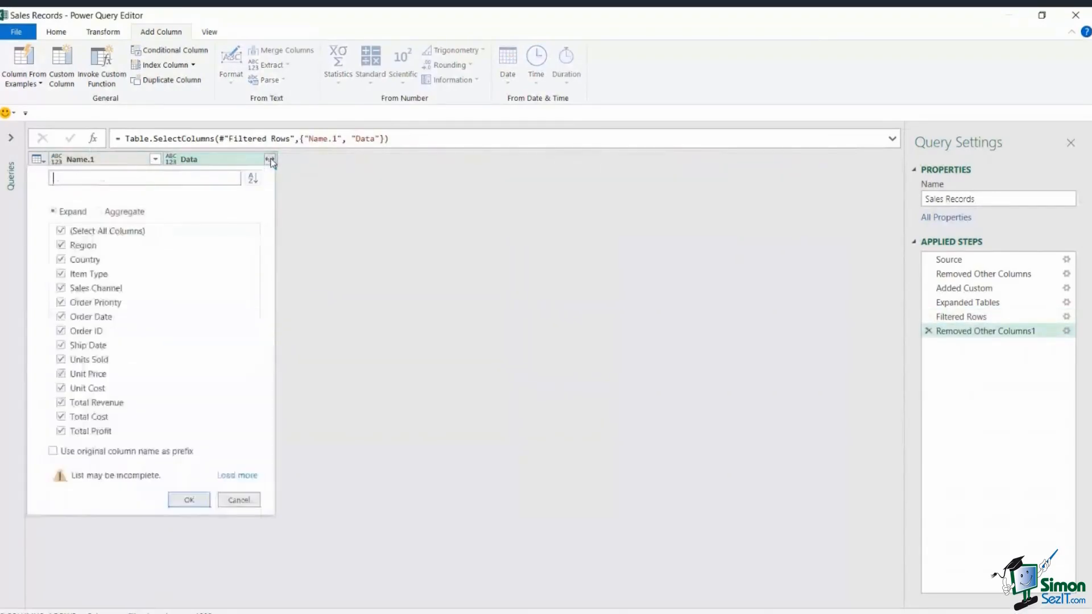
pyautogui.click(191, 500)
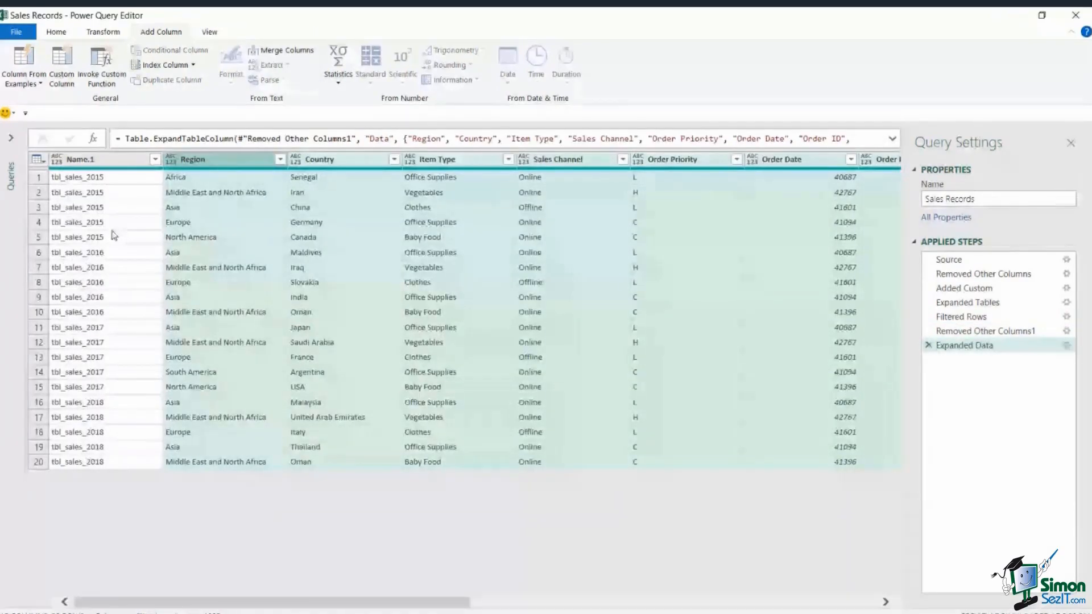
pyautogui.click(153, 207)
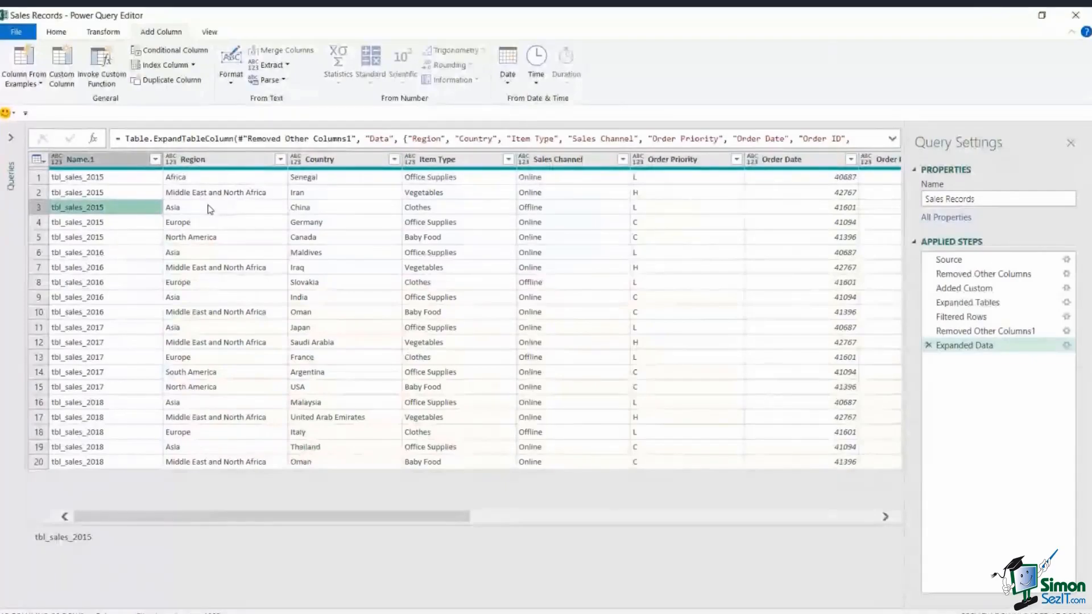
pyautogui.click(116, 181)
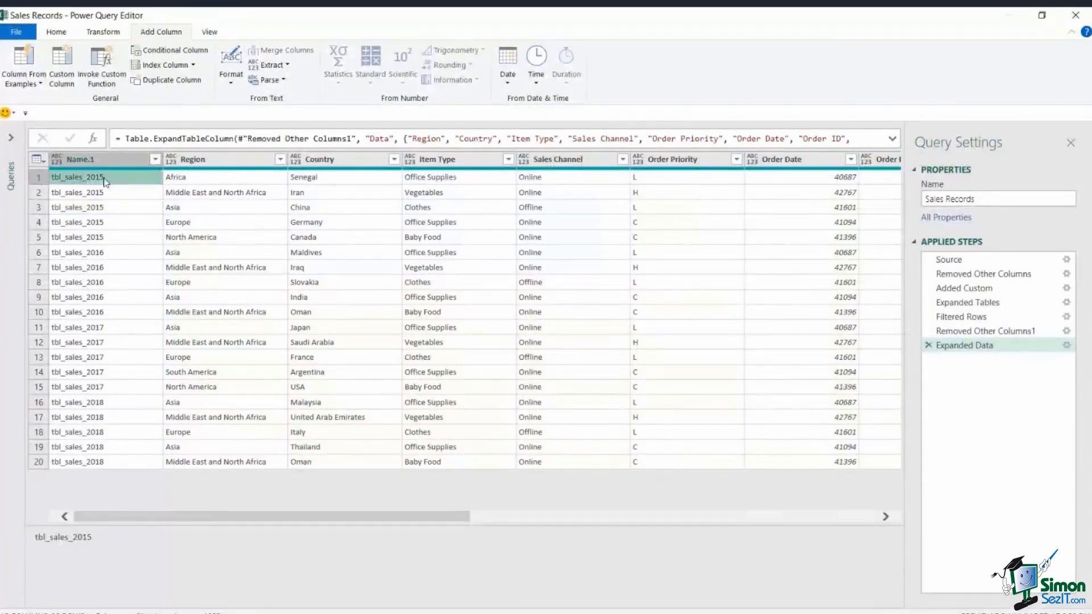
pyautogui.click(103, 239)
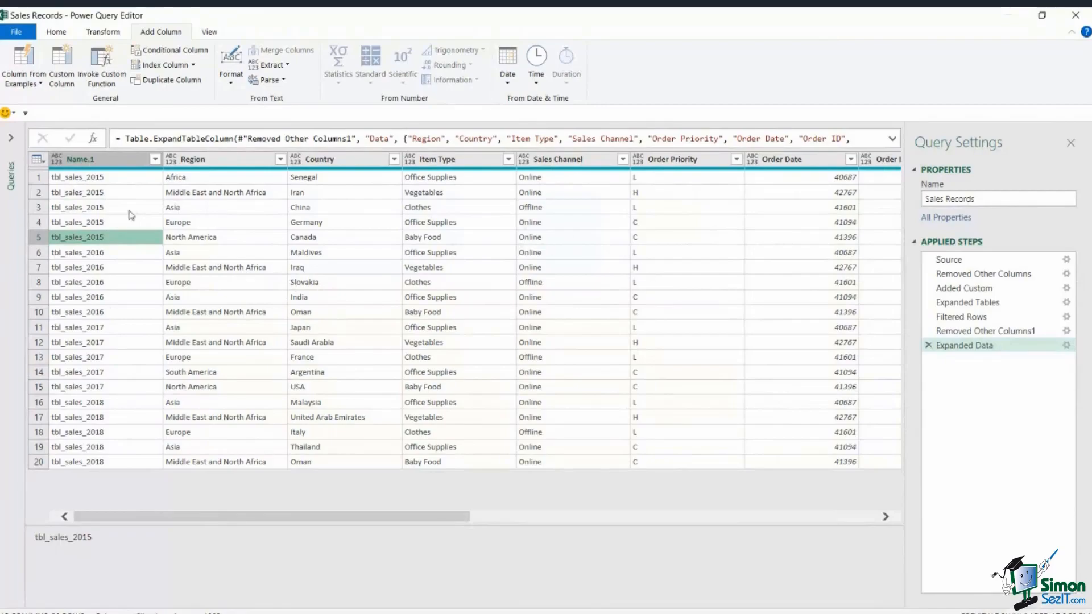
pyautogui.click(114, 180)
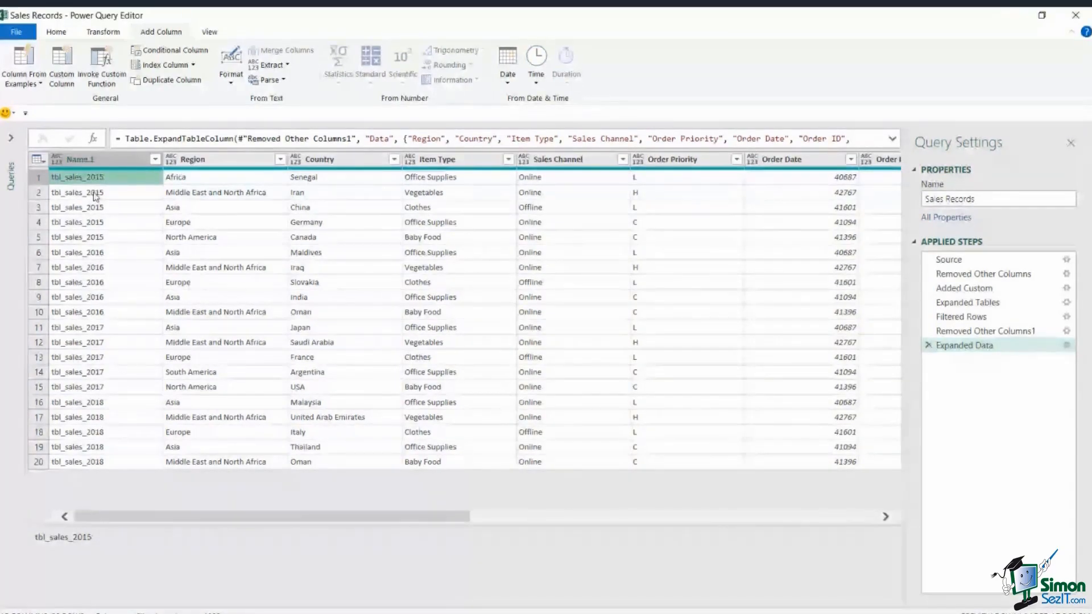
# Replace the text tbl_sales_ in the Name.1 column with nothing so only the year remains
pyautogui.click(104, 162)
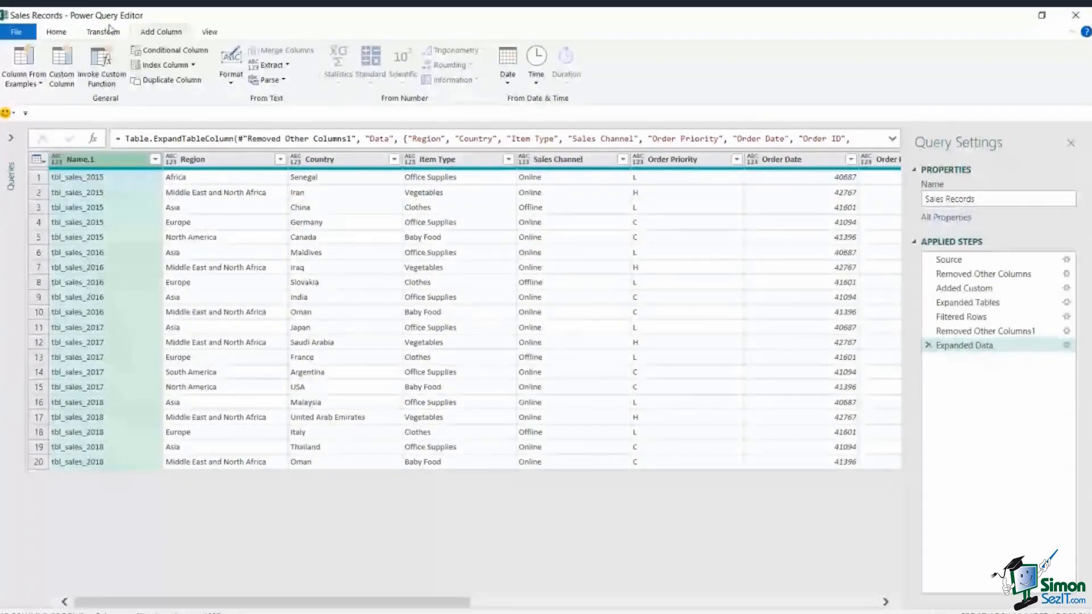
pyautogui.click(111, 32)
pyautogui.click(290, 50)
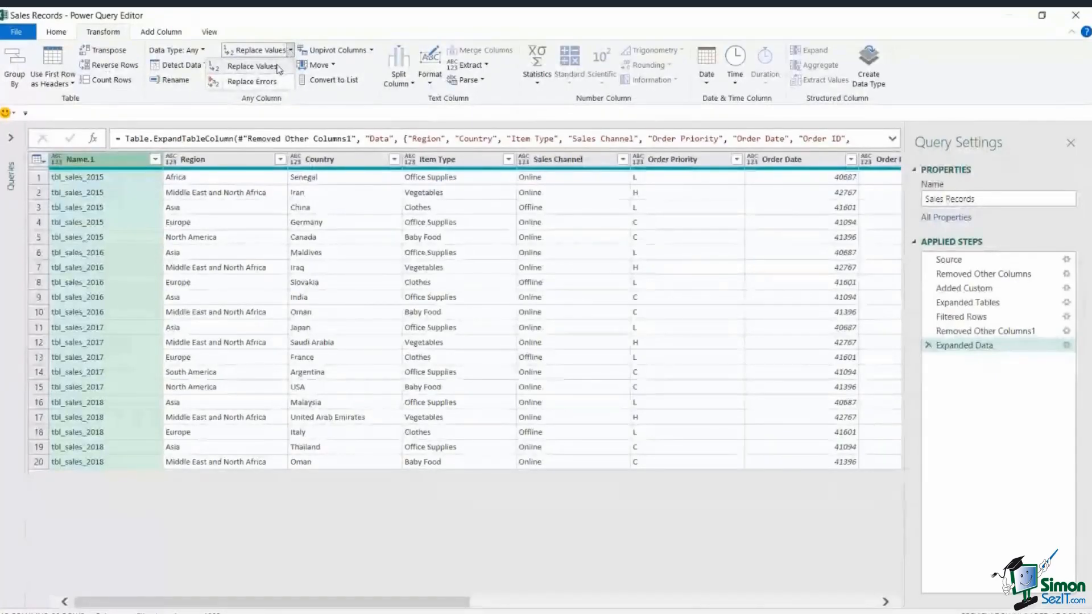
pyautogui.click(252, 66)
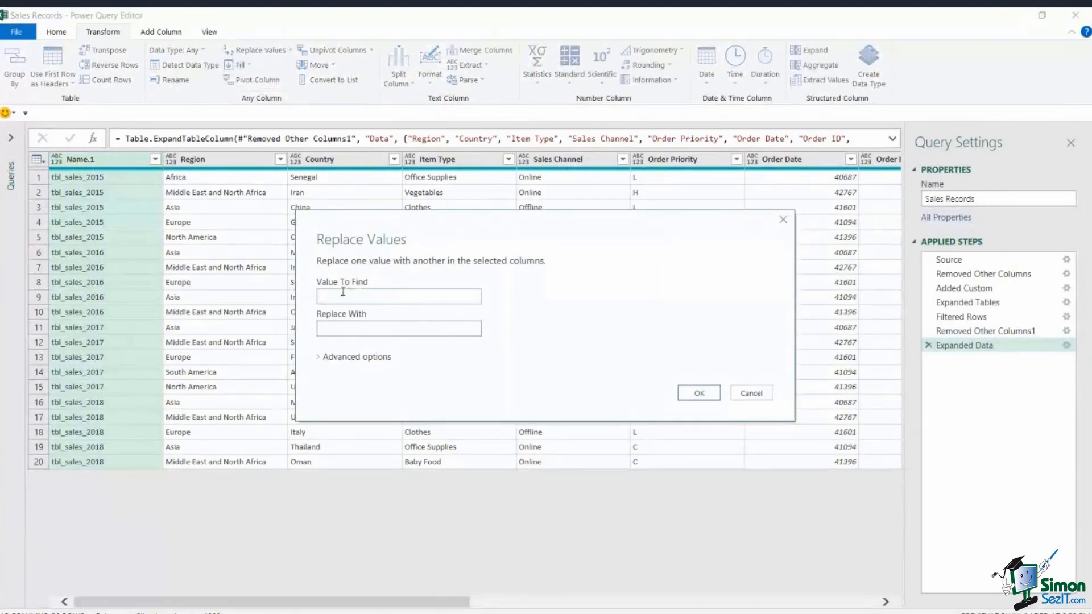
pyautogui.write('tbl_sales')
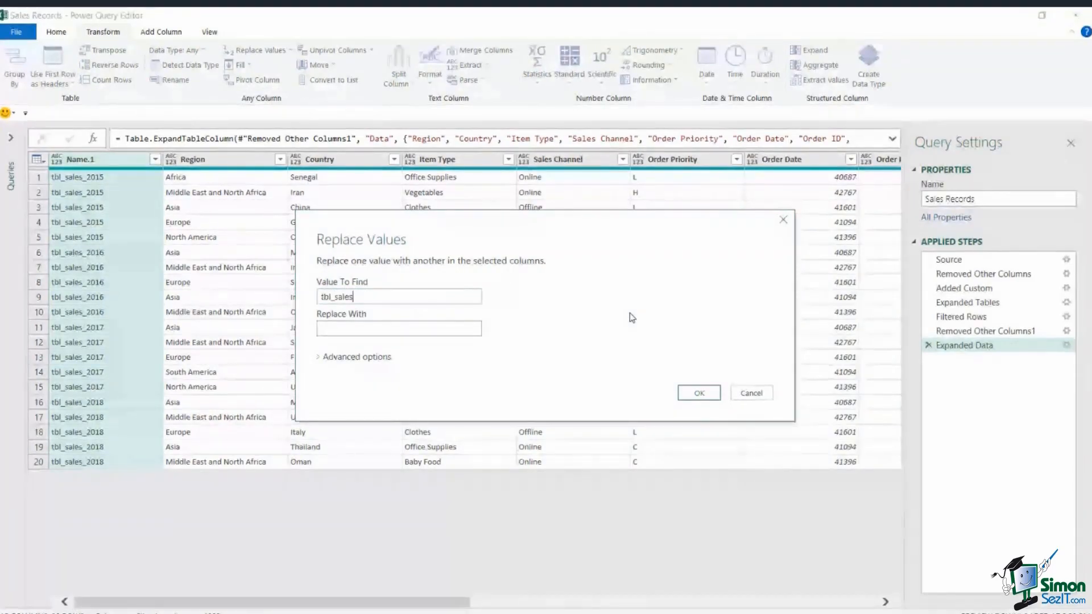
pyautogui.write('_')
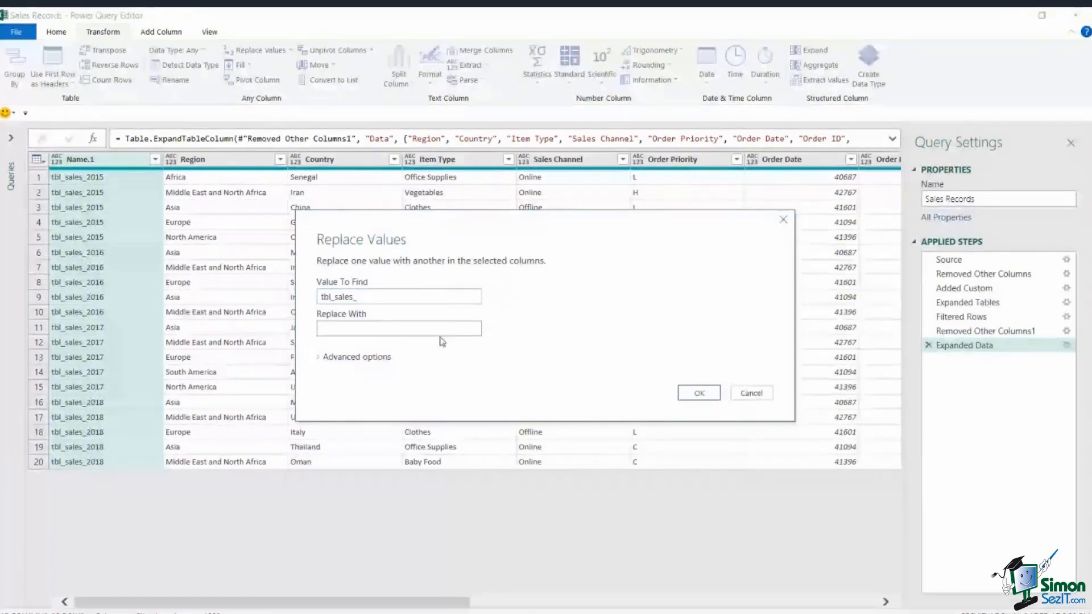
pyautogui.click(700, 393)
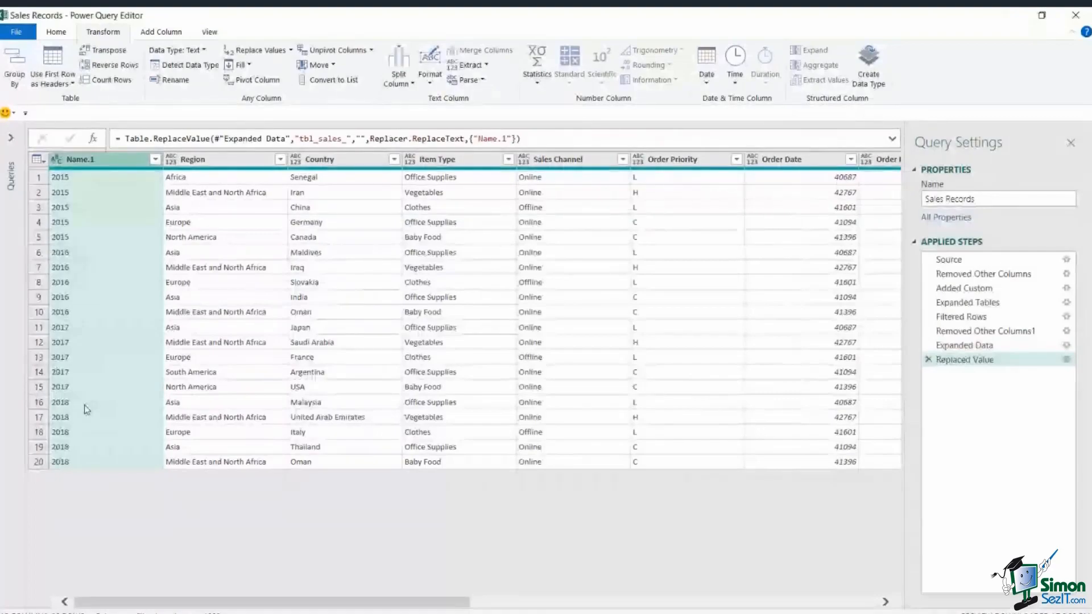
# Rename the Name.1 column as Year
pyautogui.doubleClick(88, 159)
pyautogui.write('Y')
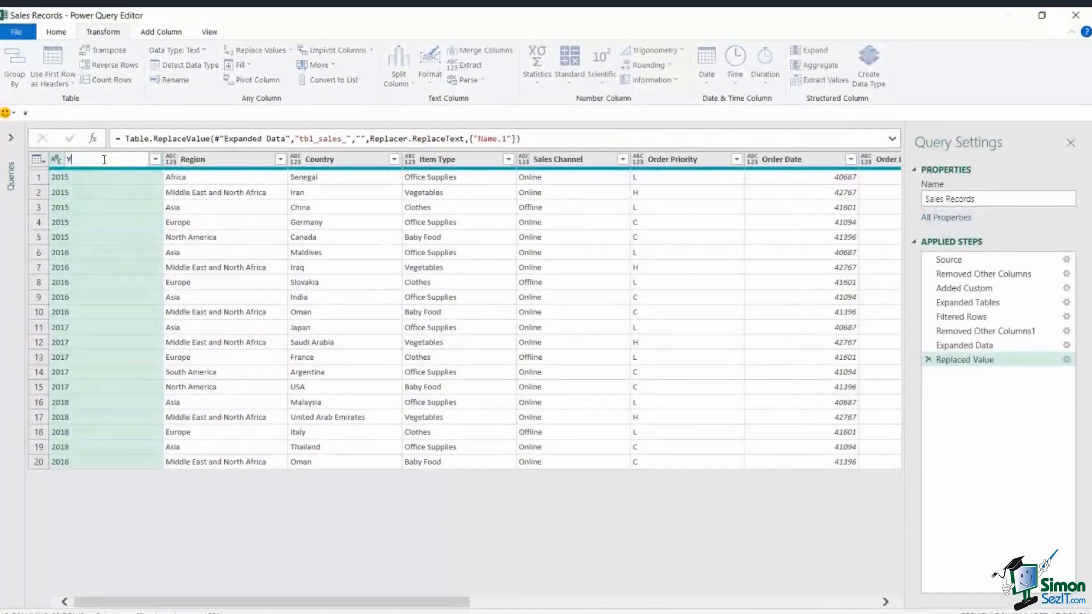
pyautogui.write('ear')
pyautogui.press('Return')
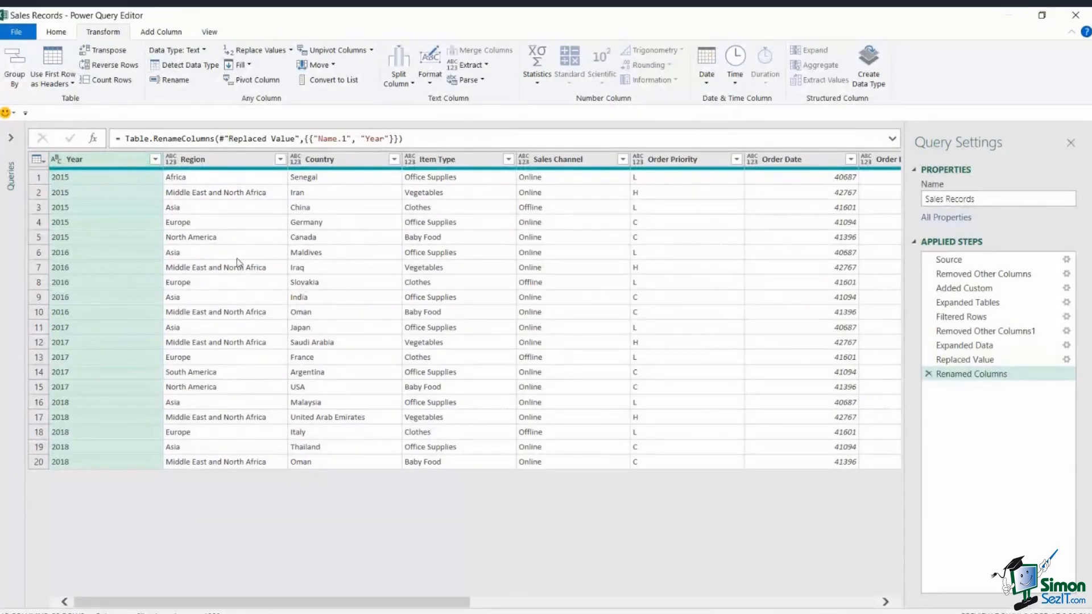
# Convert the text in the Region, Country, Item Type and Sales Channel columns to uppercase
pyautogui.click(223, 239)
pyautogui.click(187, 159)
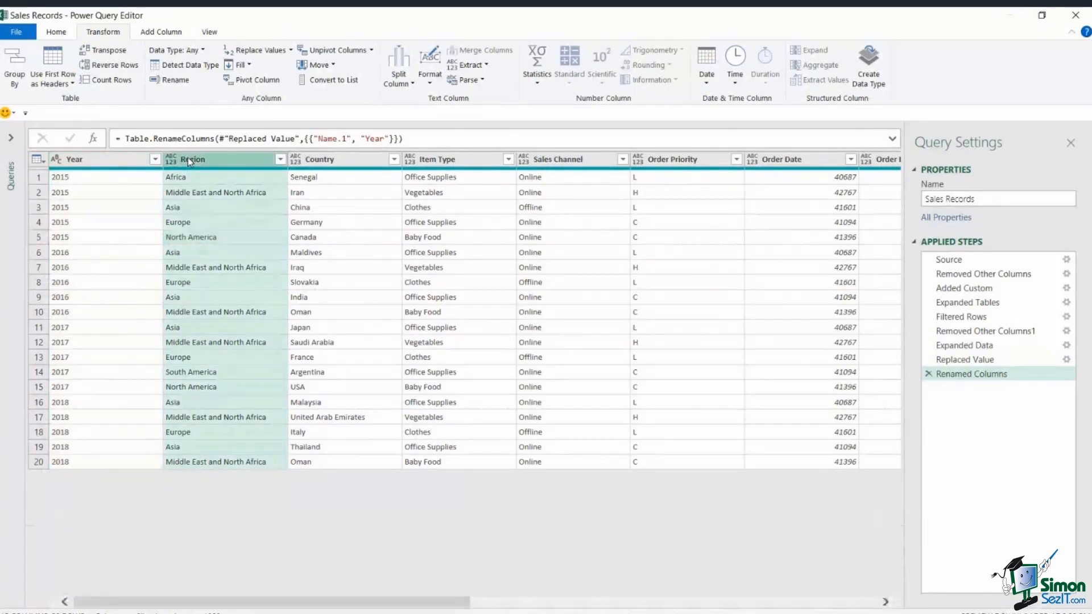
pyautogui.keyDown('ctrl'); pyautogui.click(345, 161); pyautogui.keyUp('ctrl')
pyautogui.keyDown('ctrl'); pyautogui.click(452, 161); pyautogui.keyUp('ctrl')
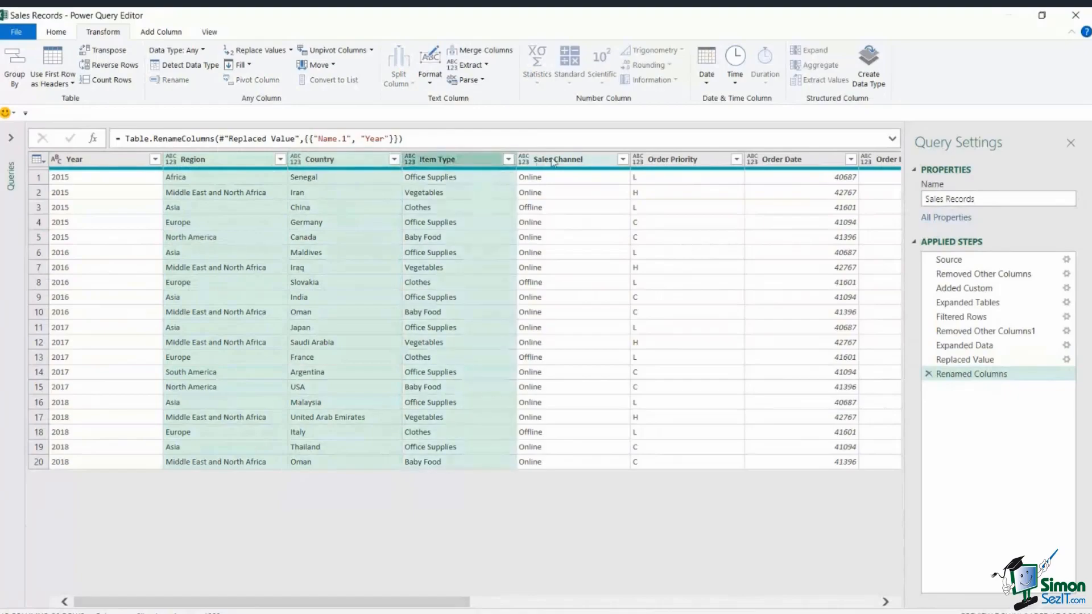
pyautogui.keyDown('ctrl'); pyautogui.click(553, 159); pyautogui.keyUp('ctrl')
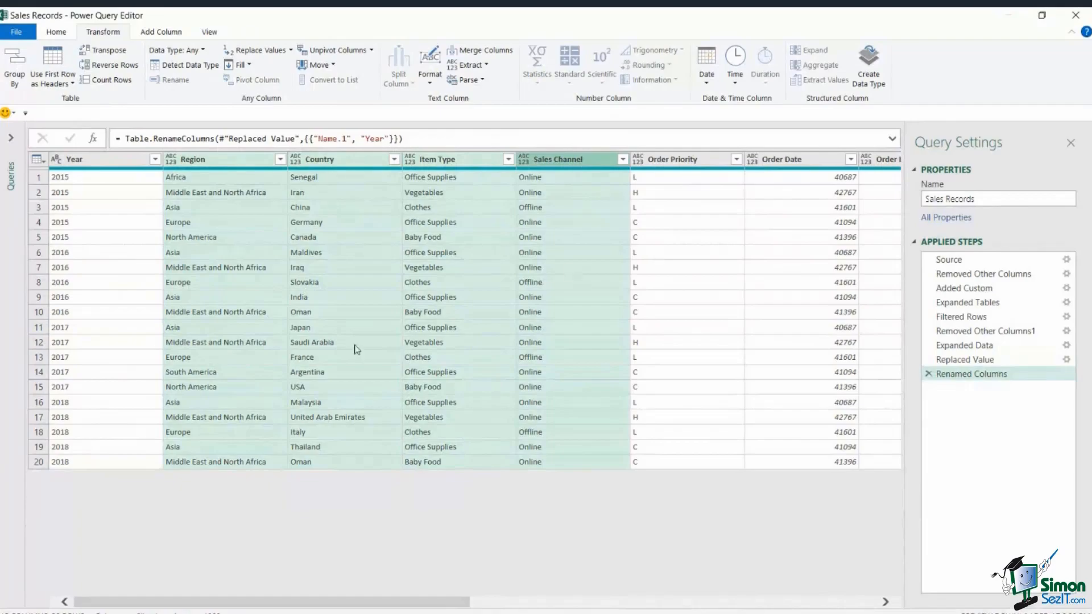
pyautogui.click(430, 79)
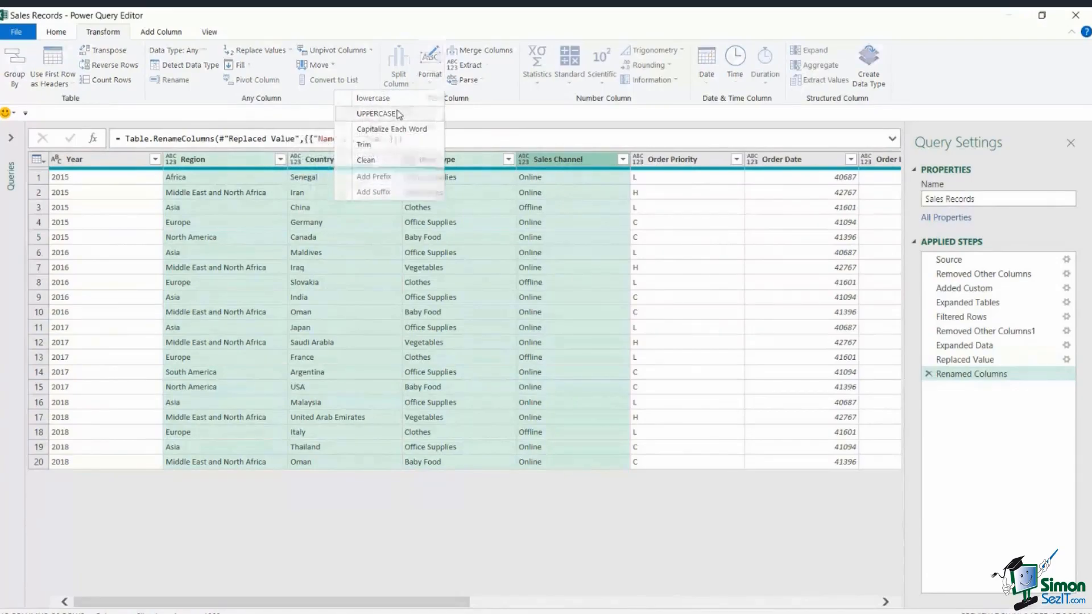
pyautogui.click(378, 113)
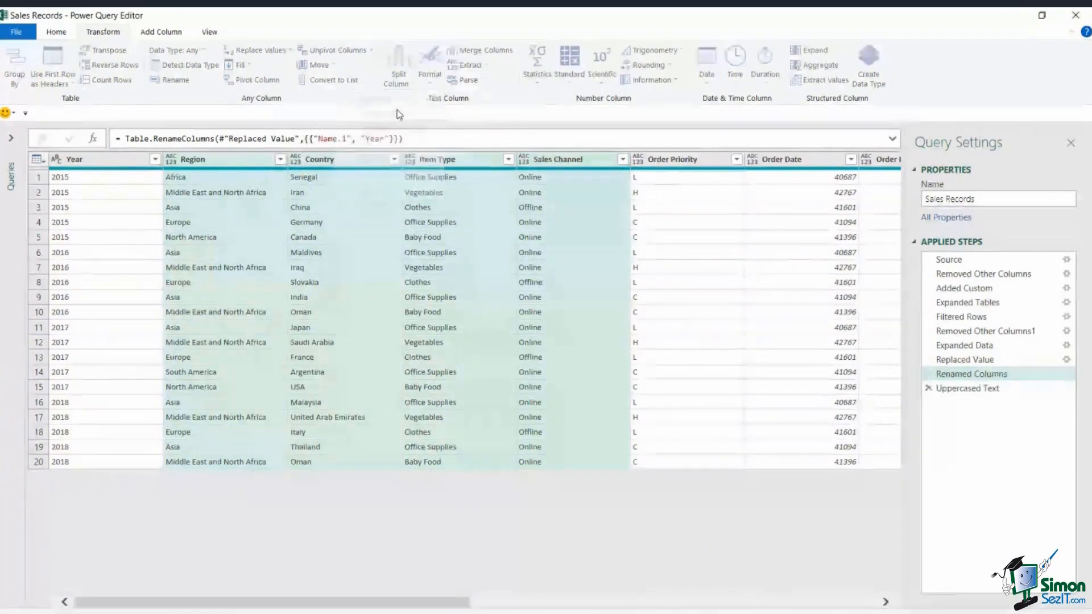
pyautogui.click(404, 258)
# Change the data type of the Units Sold column to Currency
pyautogui.moveTo(411, 517); pyautogui.dragTo(776, 523)
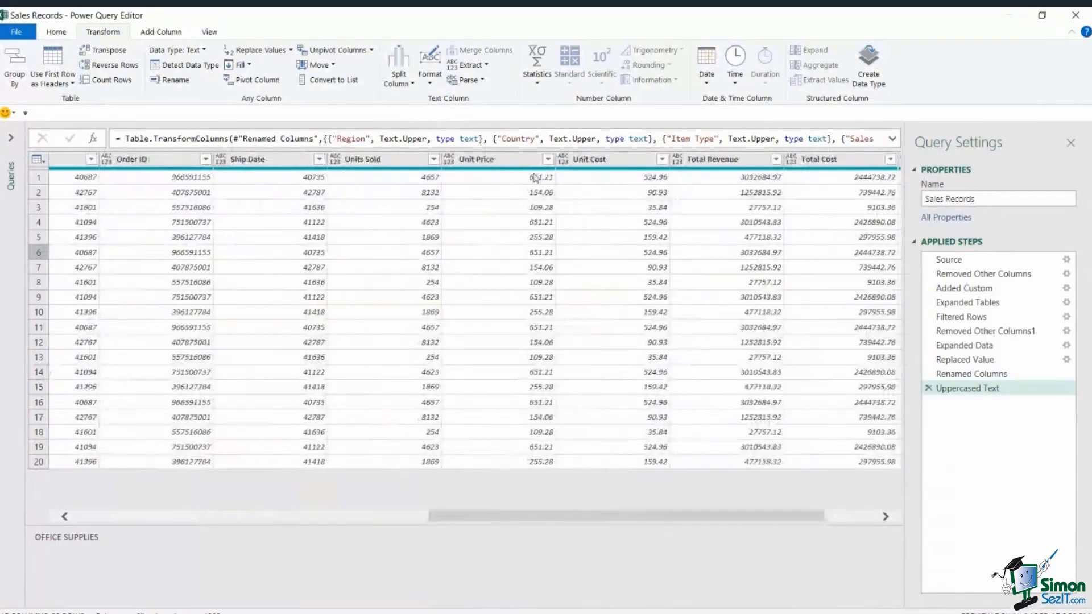
pyautogui.click(379, 161)
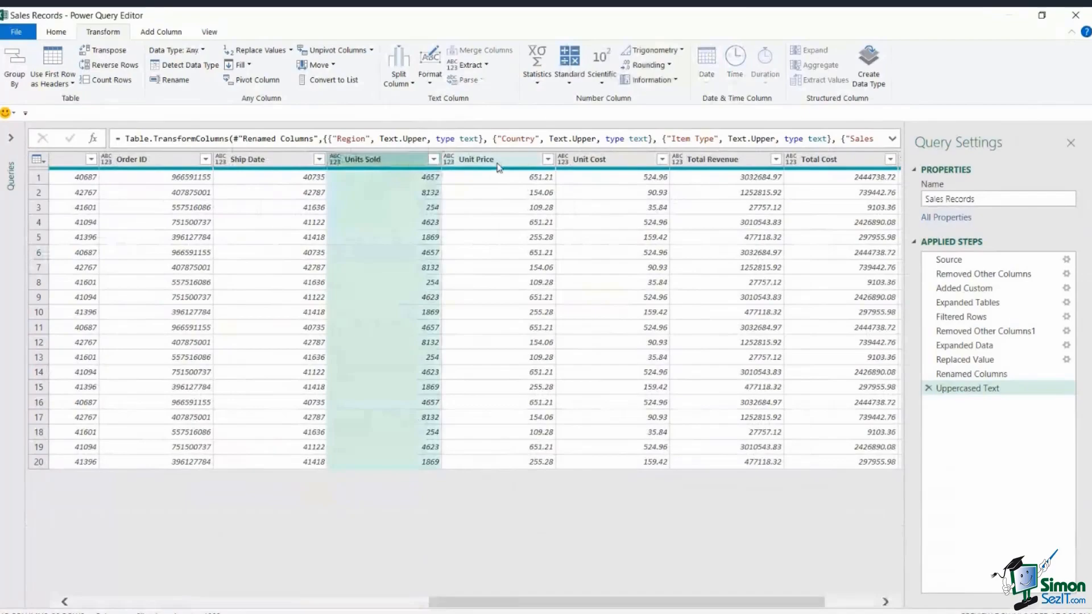
pyautogui.click(335, 160)
pyautogui.click(369, 189)
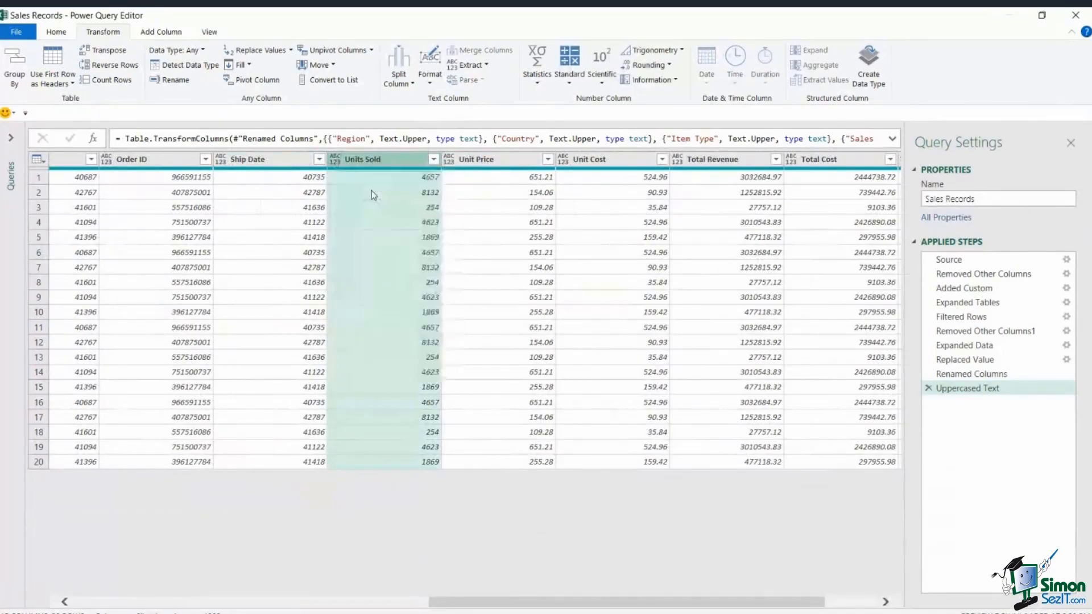
pyautogui.moveTo(655, 603); pyautogui.dragTo(300, 603)
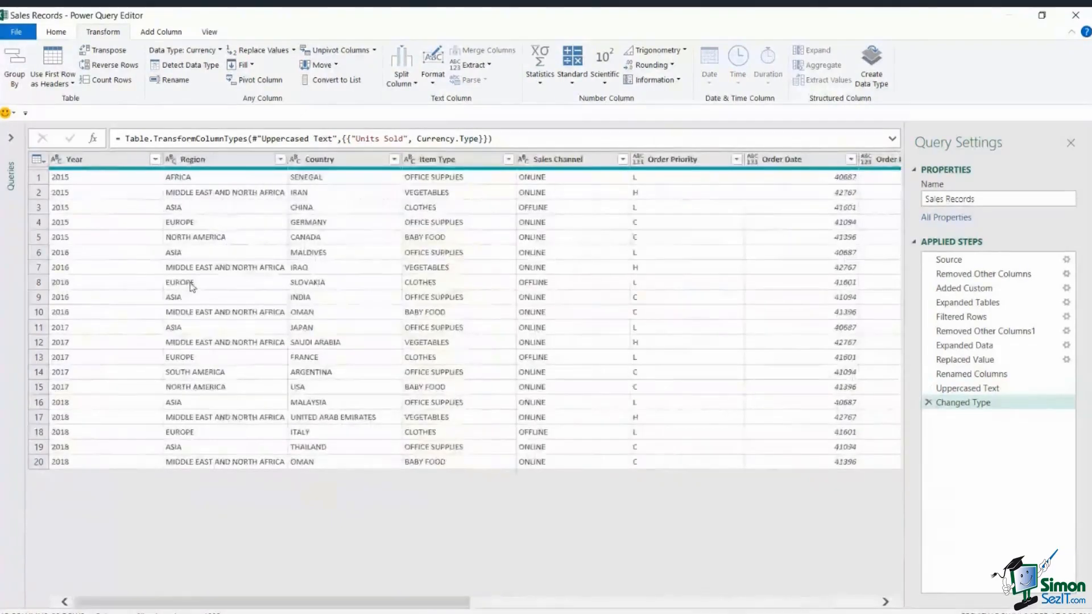
# Load the query as a table into a new worksheet and widen the Queries & Connections pane
pyautogui.click(238, 281)
pyautogui.click(219, 208)
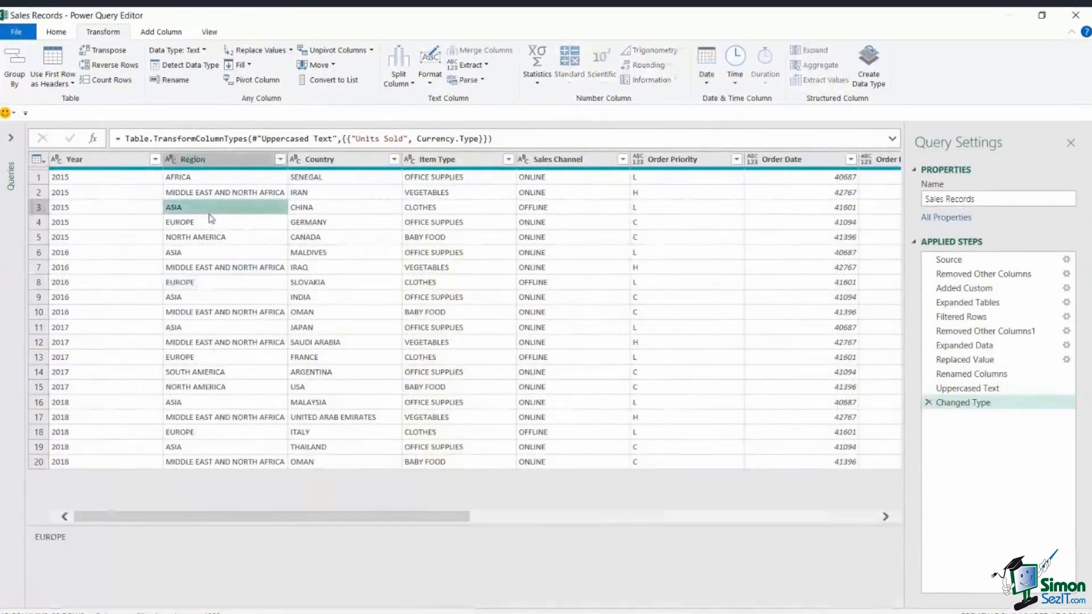
pyautogui.click(57, 33)
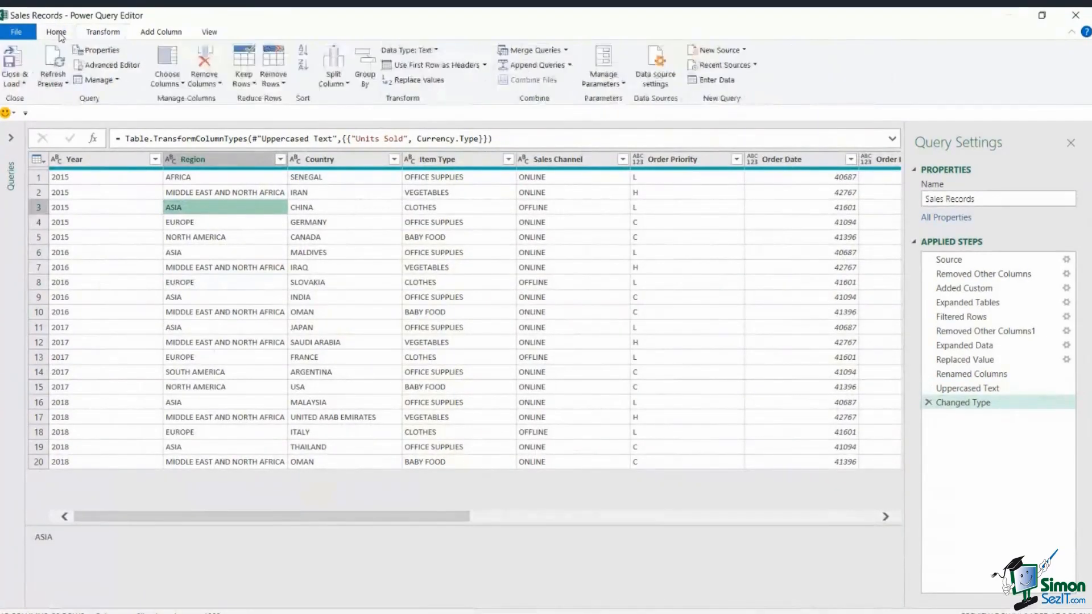
pyautogui.click(21, 83)
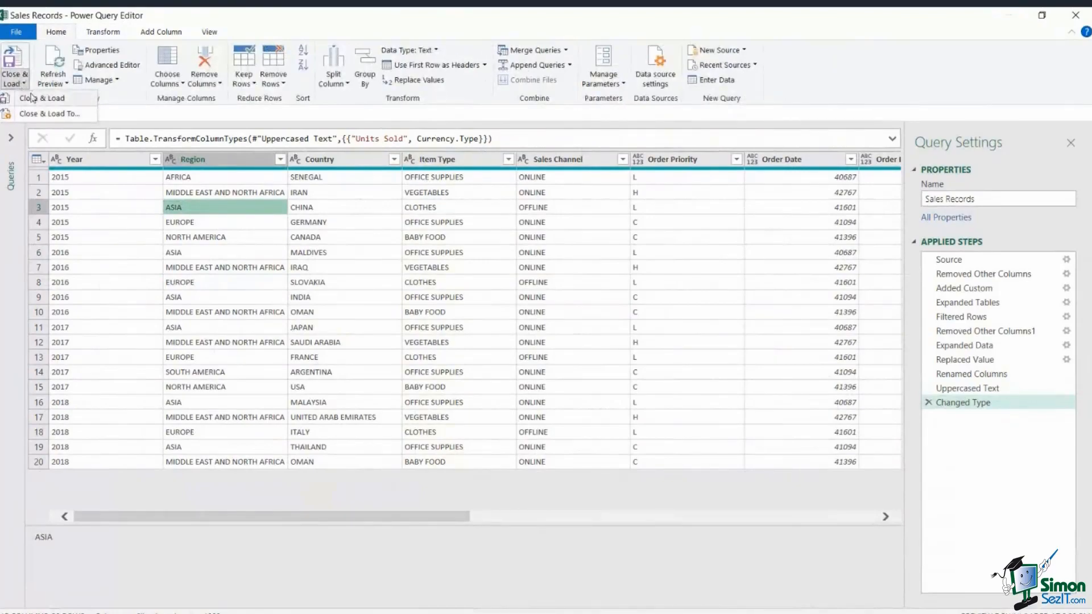
pyautogui.click(60, 117)
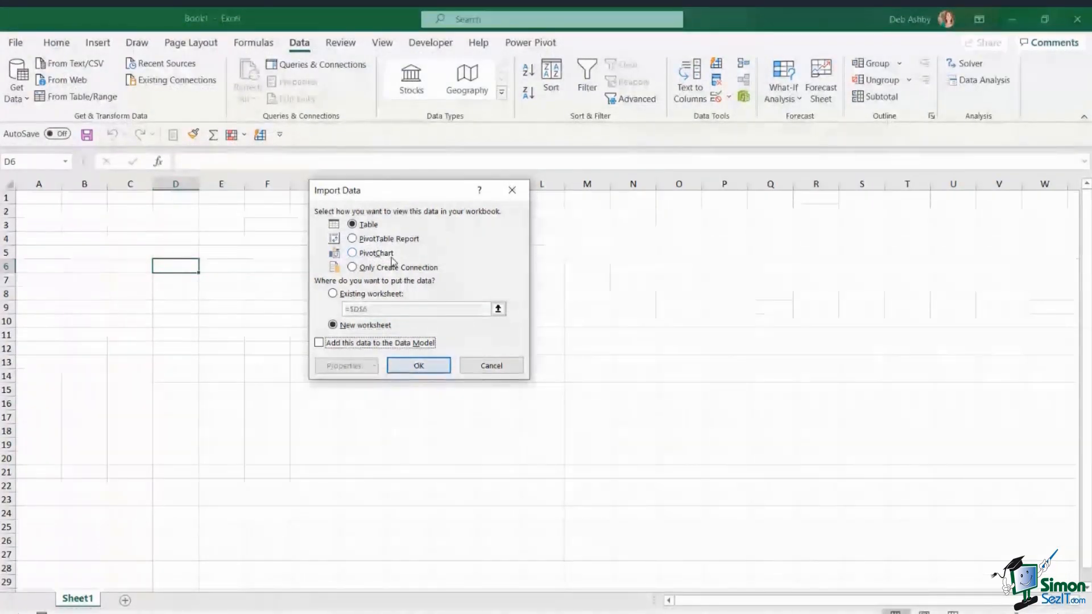
pyautogui.click(419, 366)
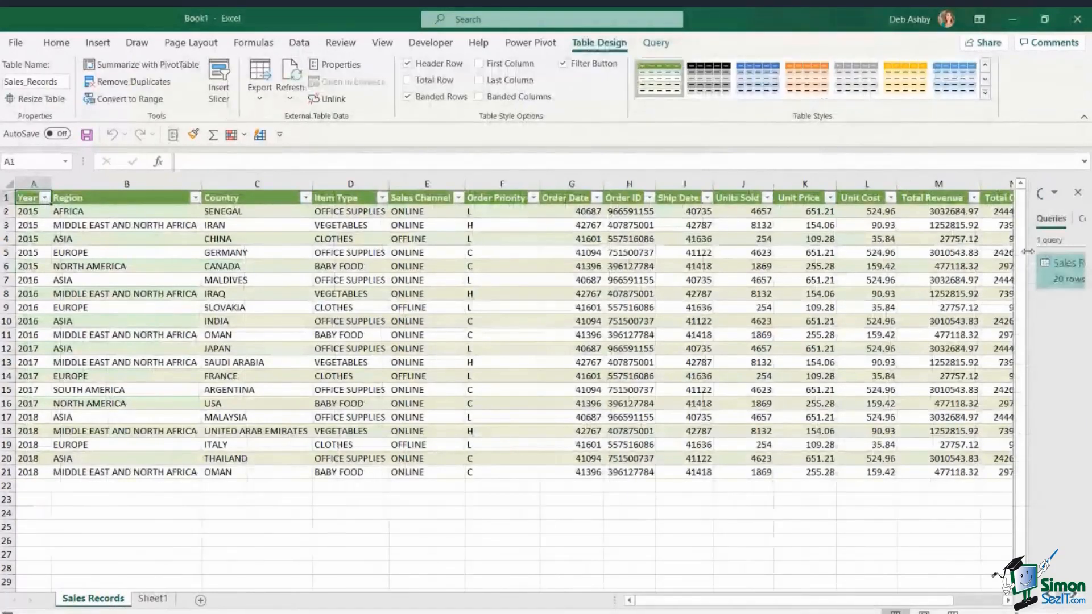
pyautogui.moveTo(1027, 251); pyautogui.dragTo(834, 257)
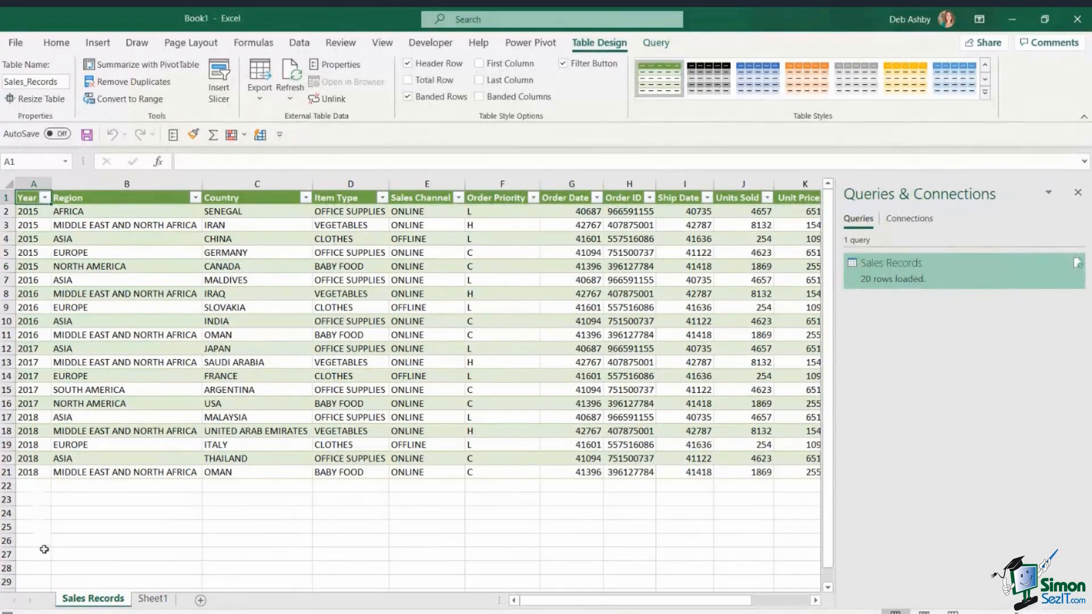
# Switch to File Explorer and copy Sales_2019.xlsx from the desktop into the Sales Records folder
pyautogui.doubleClick(936, 283)
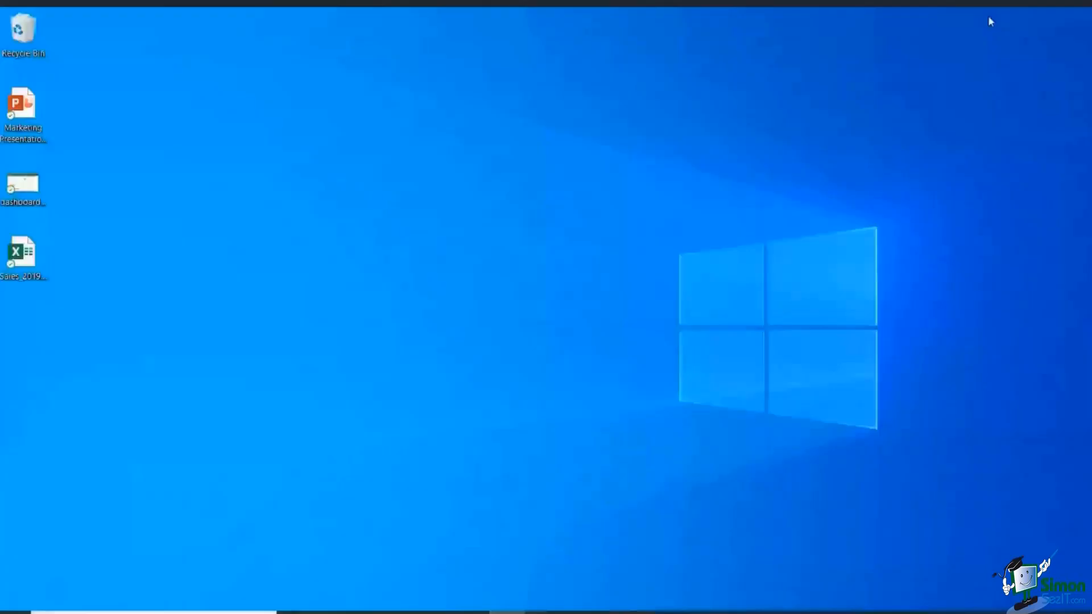
pyautogui.click(400, 609)
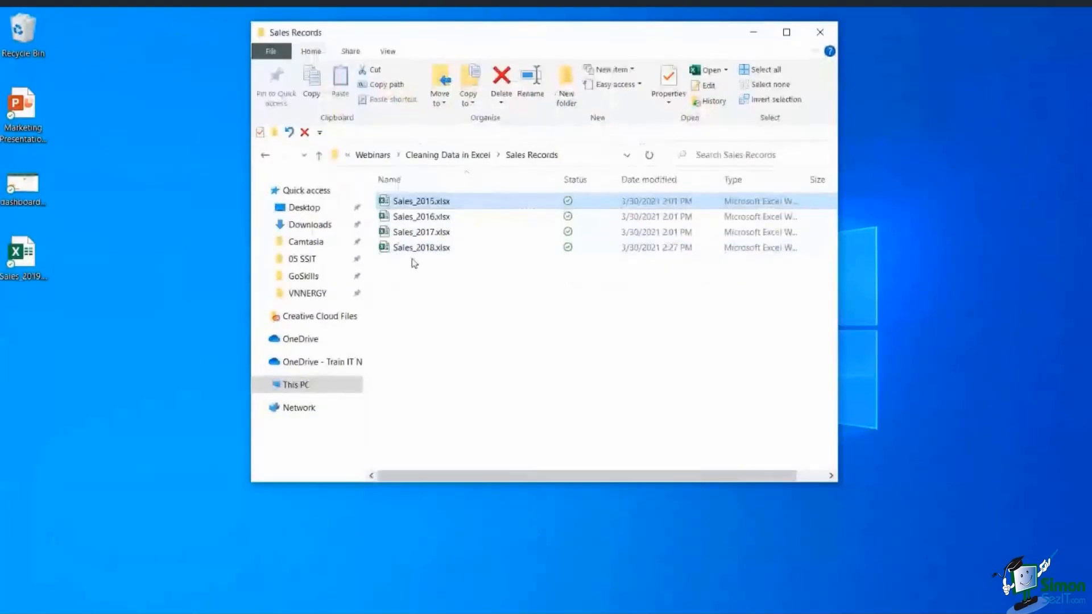
pyautogui.click(19, 257)
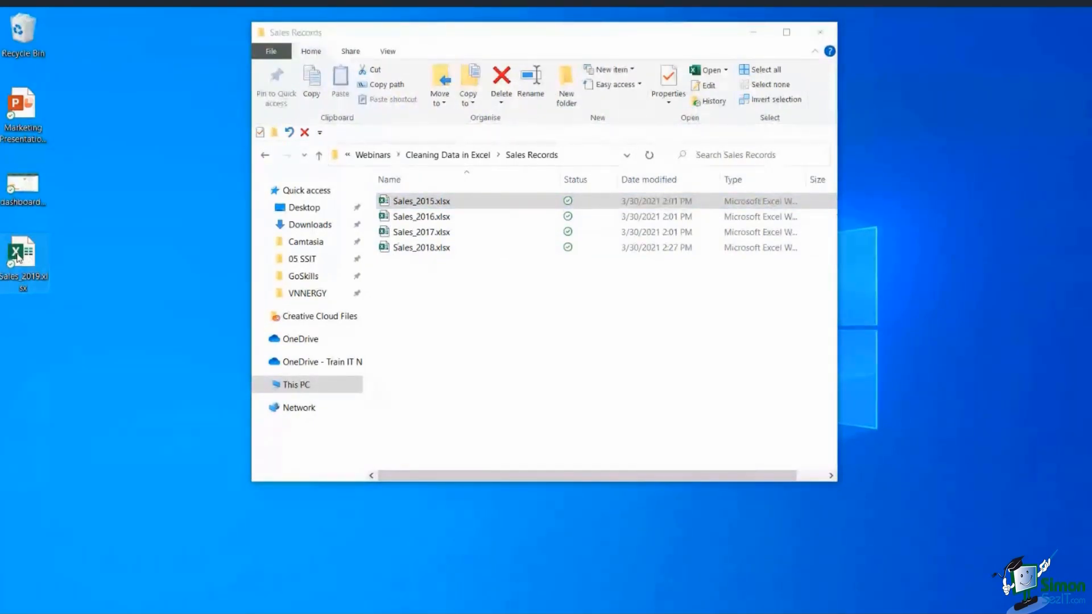
pyautogui.click(460, 323)
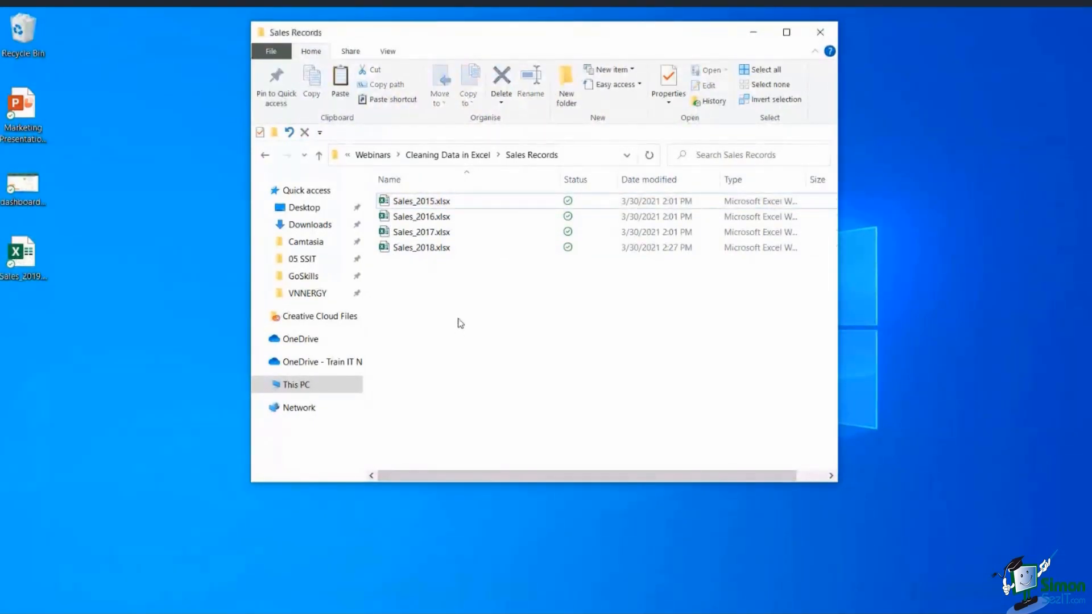
pyautogui.hotkey('ctrl', 'v')
pyautogui.click(450, 307)
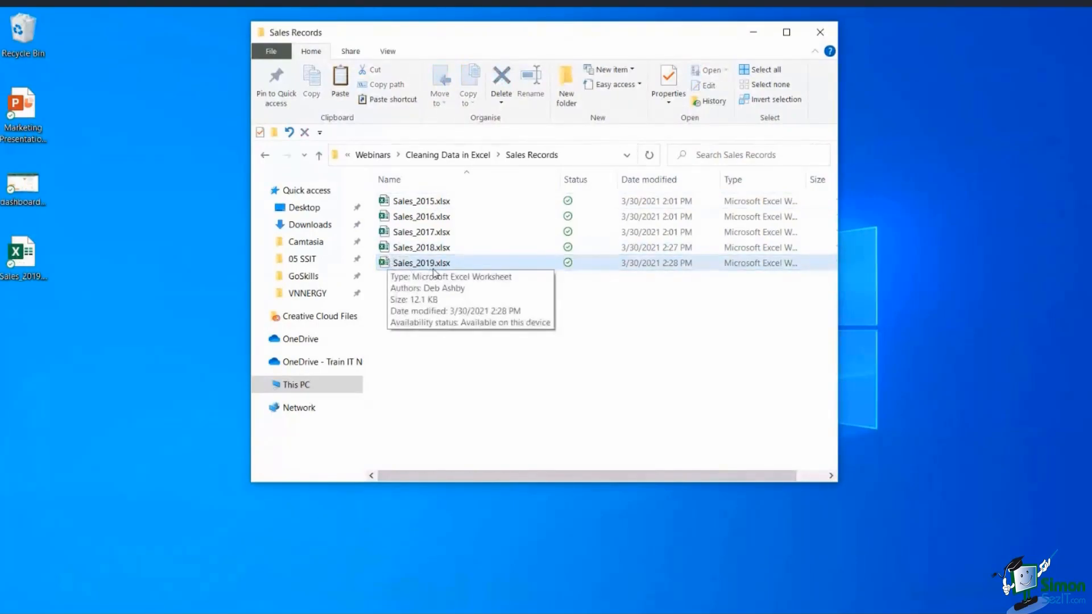
# Return to the Book1 workbook in Excel and refresh the Sales Records query to include the 2019 file
pyautogui.moveTo(539, 613)
pyautogui.click(505, 608)
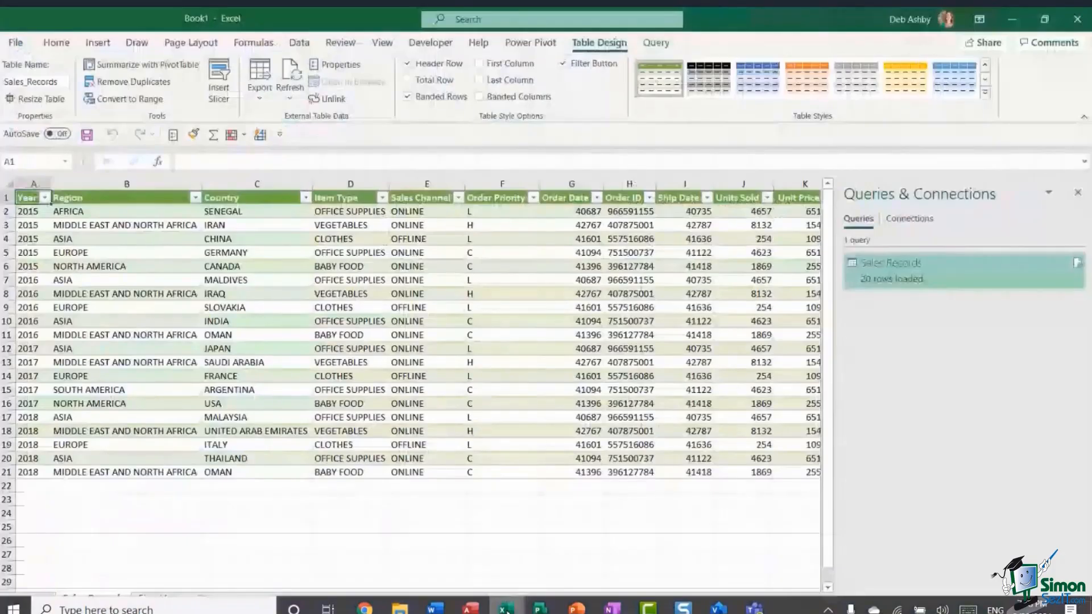
pyautogui.click(114, 403)
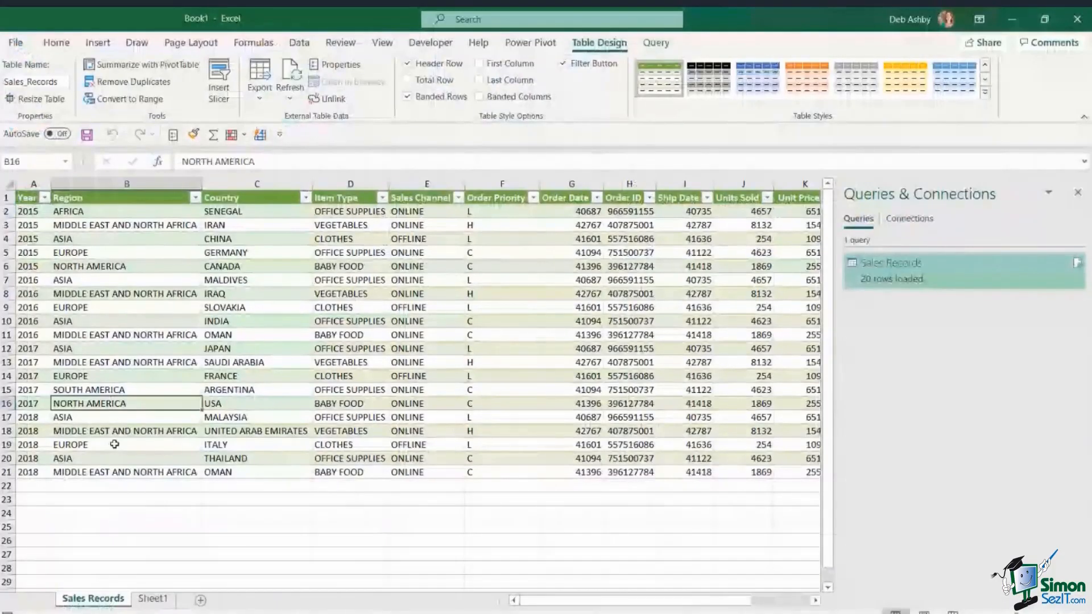
pyautogui.click(656, 42)
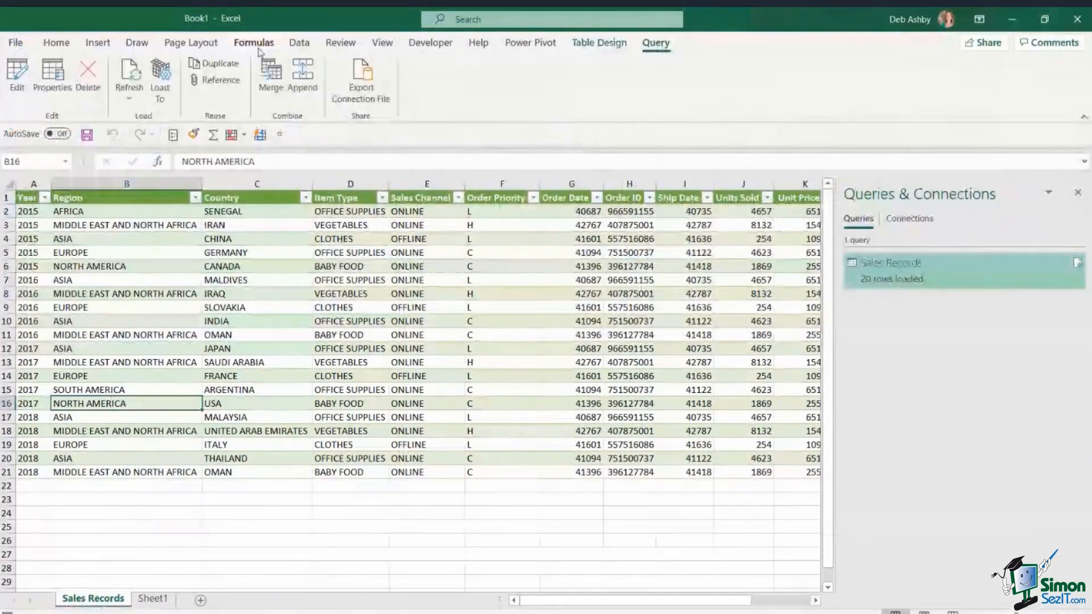
pyautogui.click(130, 100)
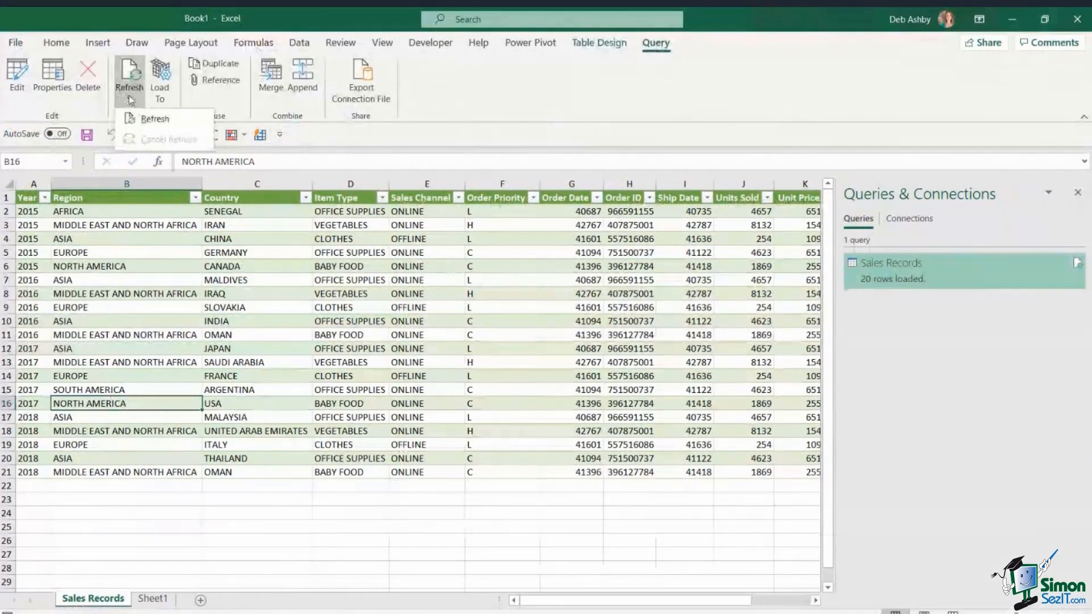
pyautogui.click(139, 119)
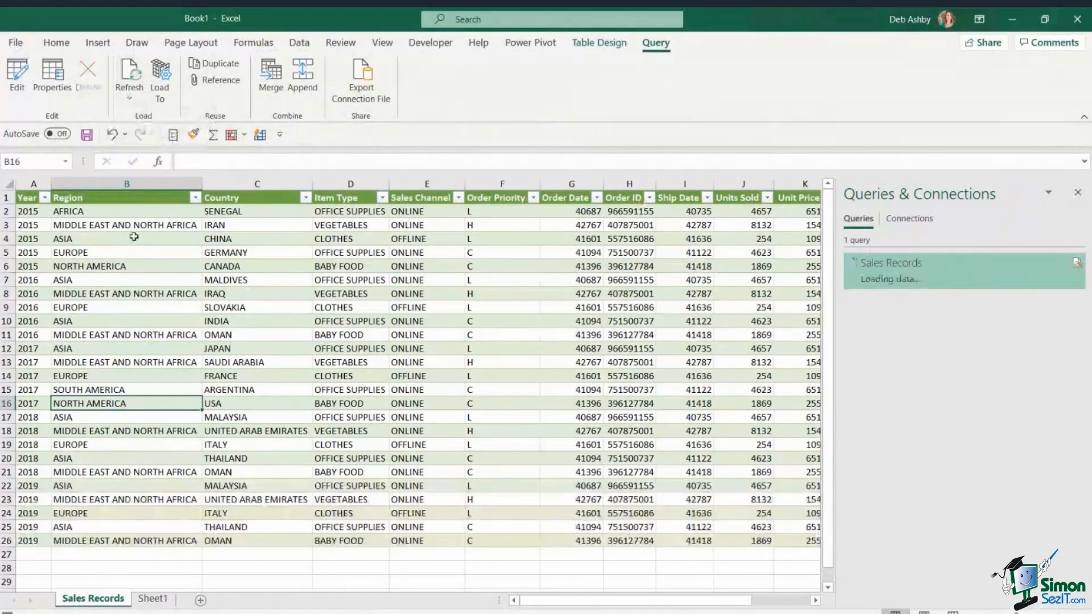